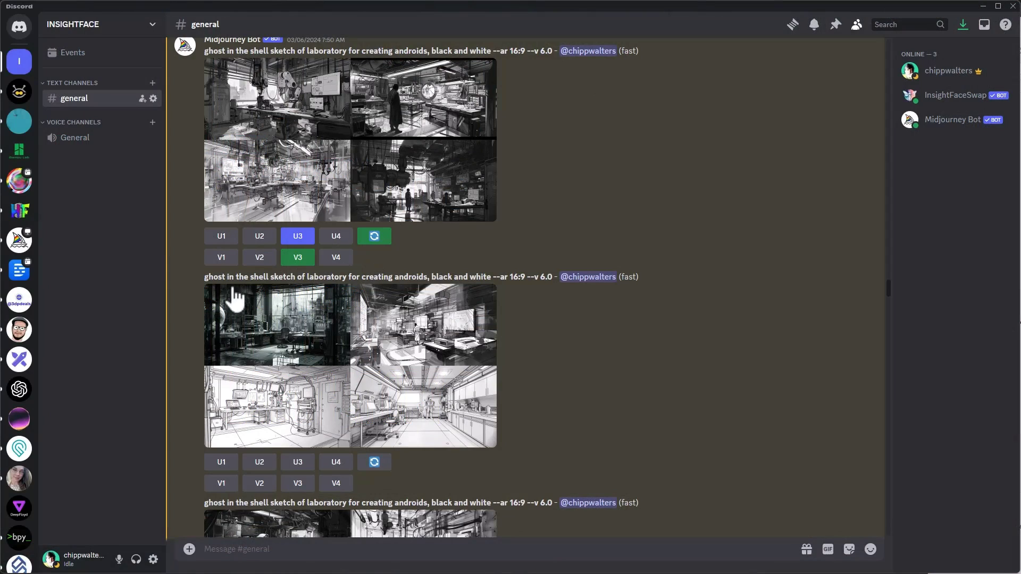
Review the black-and-white android laboratory sketches generated by Midjourney and view the Image #3 version enlarged
{"action": "left_click_drag", "start_coordinate": [204, 277], "coordinate": [547, 275]}
{"action": "left_click", "coordinate": [470, 274]}
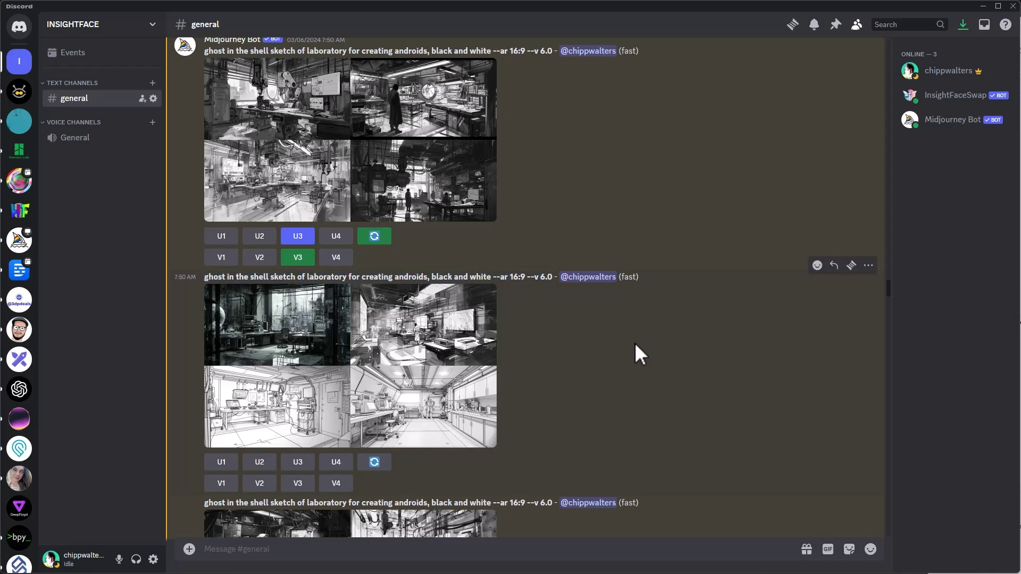
{"action": "scroll", "coordinate": [634, 342], "scroll_direction": "down", "scroll_amount": 5}
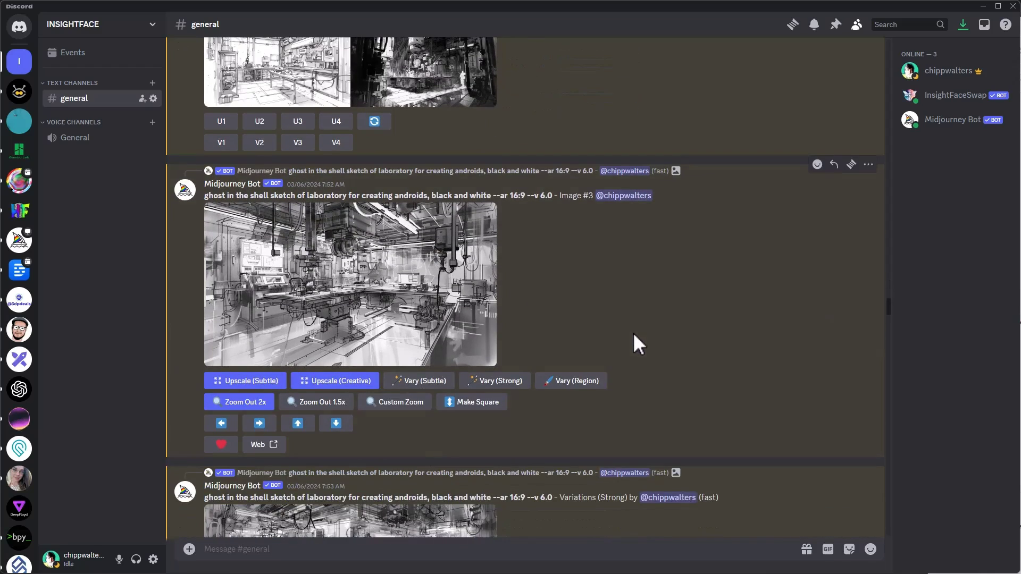
{"action": "left_click", "coordinate": [335, 312]}
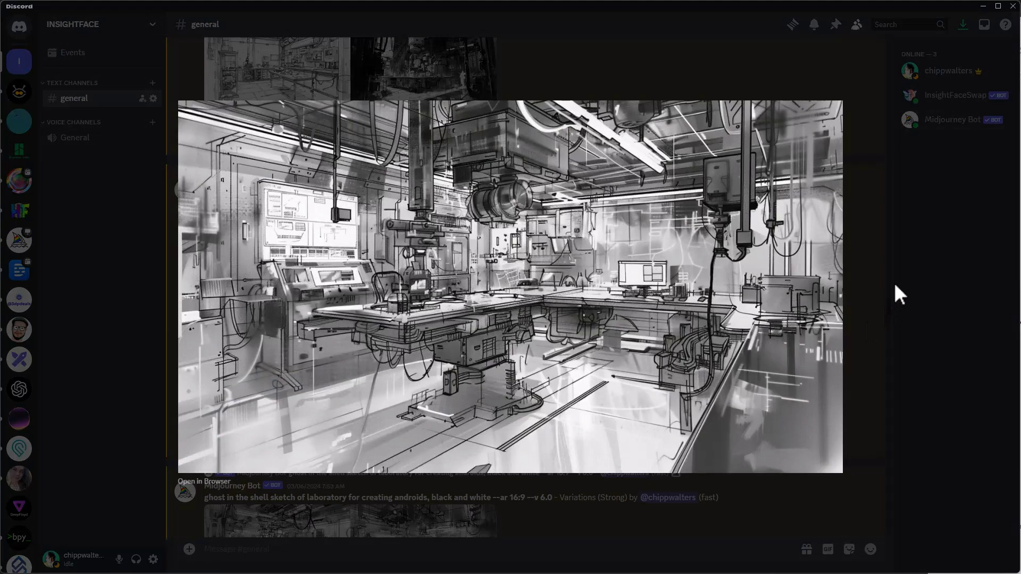
{"action": "left_click", "coordinate": [894, 280]}
Browse the further cyborg laboratory generations and view Image #2 of the "epic line sketch" prompt enlarged
{"action": "scroll", "coordinate": [626, 308], "scroll_direction": "down", "scroll_amount": 14}
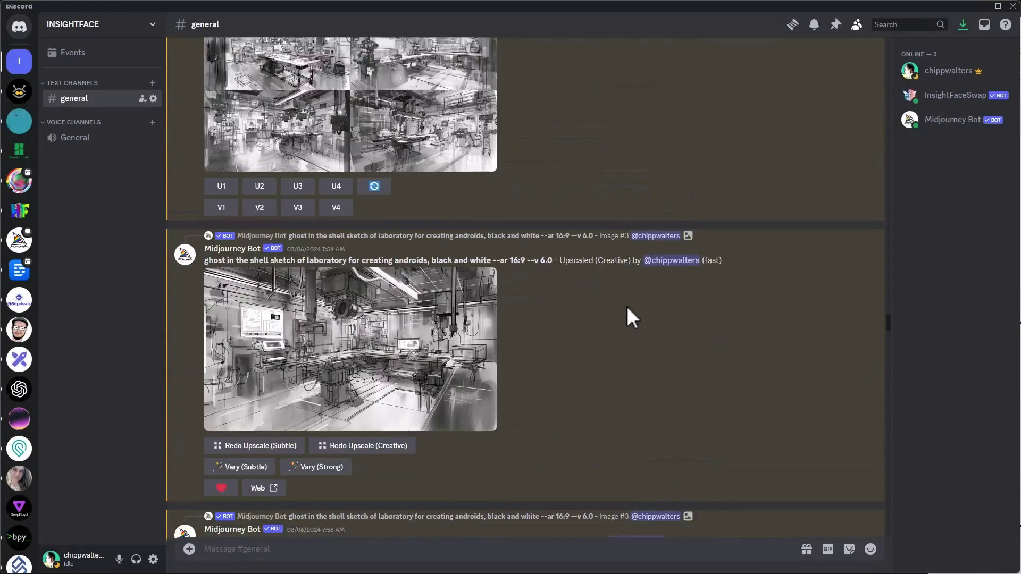
{"action": "scroll", "coordinate": [637, 299], "scroll_direction": "down", "scroll_amount": 15}
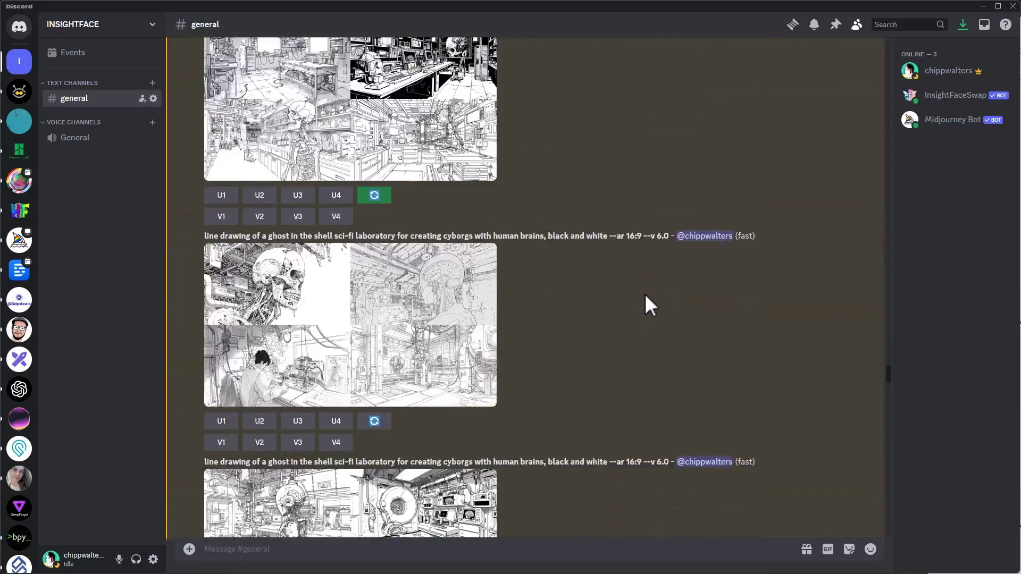
{"action": "scroll", "coordinate": [650, 290], "scroll_direction": "down", "scroll_amount": 15}
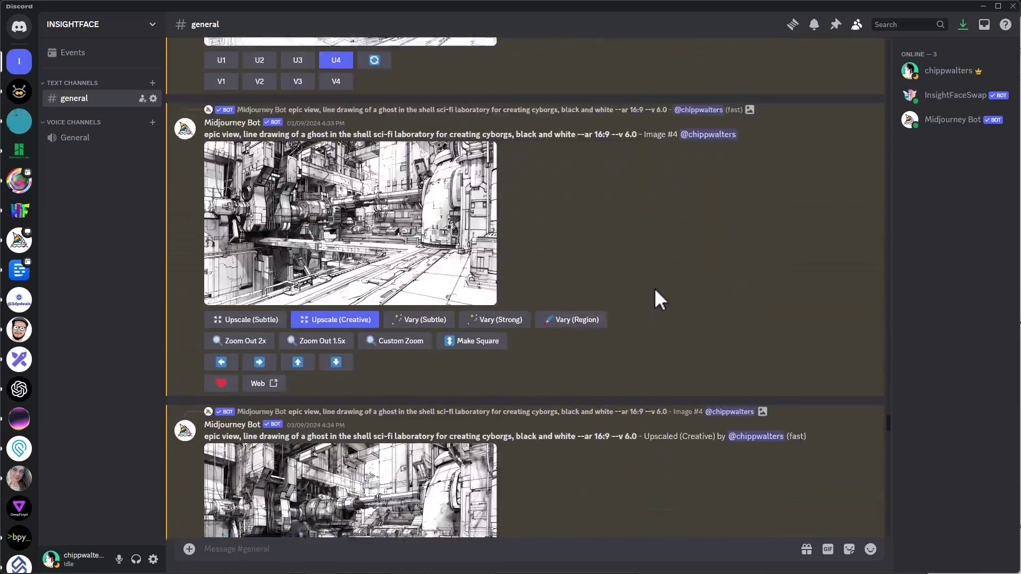
{"action": "scroll", "coordinate": [655, 288], "scroll_direction": "down", "scroll_amount": 15}
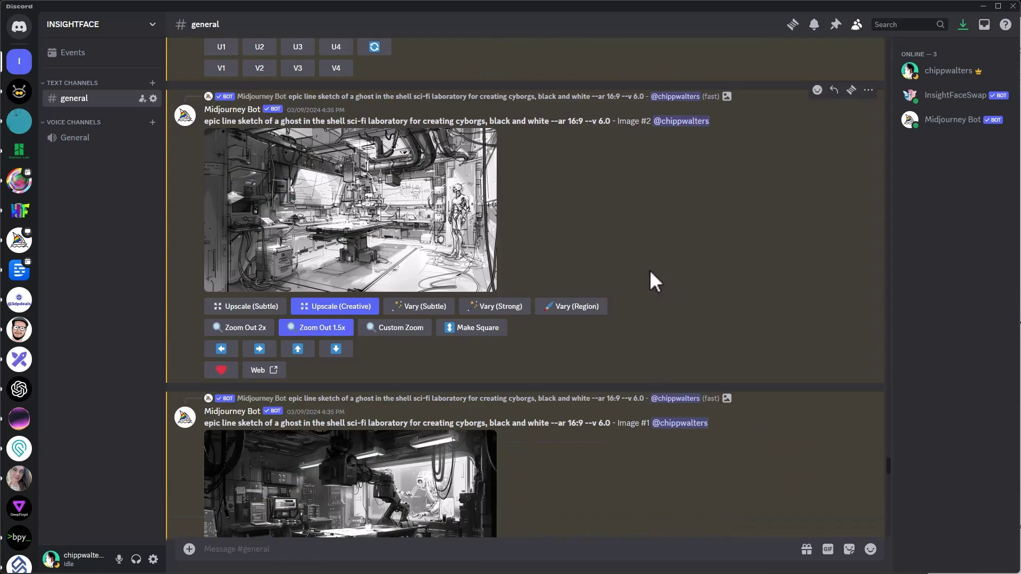
{"action": "left_click", "coordinate": [404, 241]}
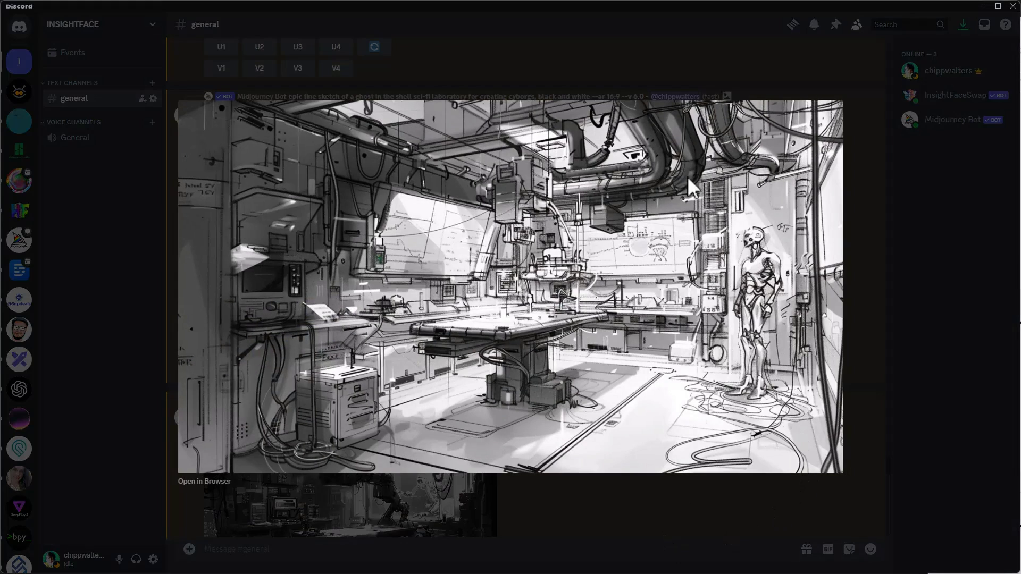
{"action": "left_click", "coordinate": [892, 276]}
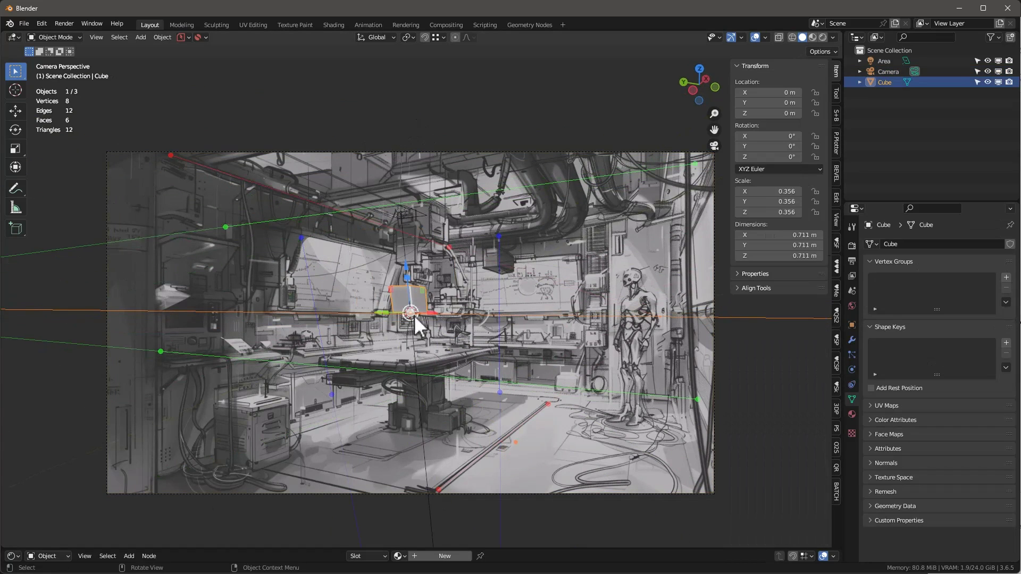
Place the perspective origin on the floor in front of the central table and fine-tune the near end of the lower green guide
{"action": "mouse_move", "coordinate": [411, 313]}
{"action": "left_mouse_down"}
{"action": "mouse_move", "coordinate": [440, 481]}
{"action": "mouse_move", "coordinate": [626, 260]}
{"action": "mouse_move", "coordinate": [407, 450]}
{"action": "left_mouse_up"}
{"action": "left_click", "coordinate": [836, 143]}
{"action": "left_click_drag", "start_coordinate": [160, 354], "coordinate": [151, 351]}
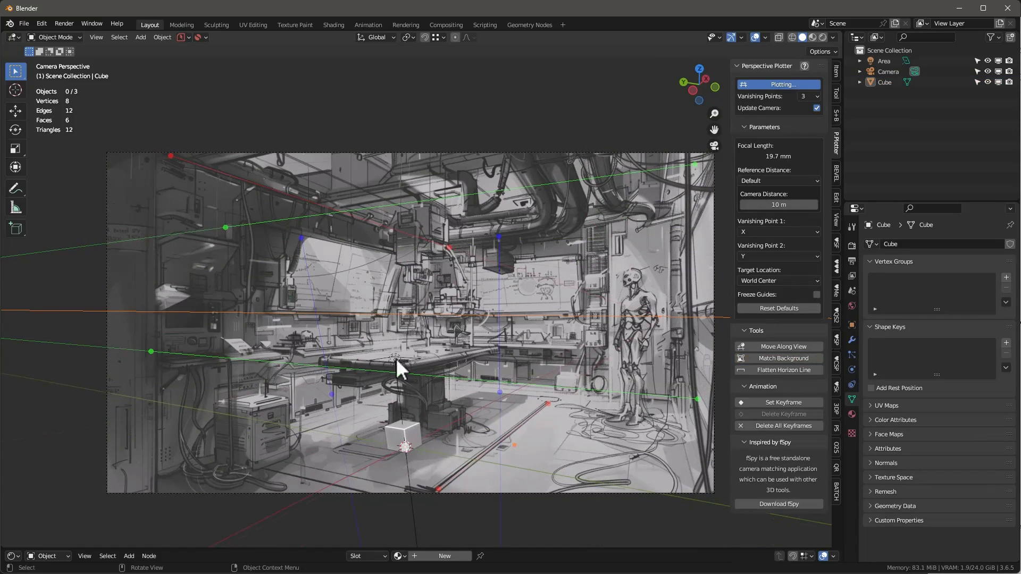
Set Perspective Plotter's reference distance to Along Z Axis with a reference length of 0.7112 m
{"action": "left_click", "coordinate": [778, 181]}
{"action": "left_click", "coordinate": [779, 228]}
{"action": "left_click", "coordinate": [407, 436]}
{"action": "double_click", "coordinate": [774, 205]}
{"action": "type", "text": "0.7112"}
{"action": "key", "text": "Return"}
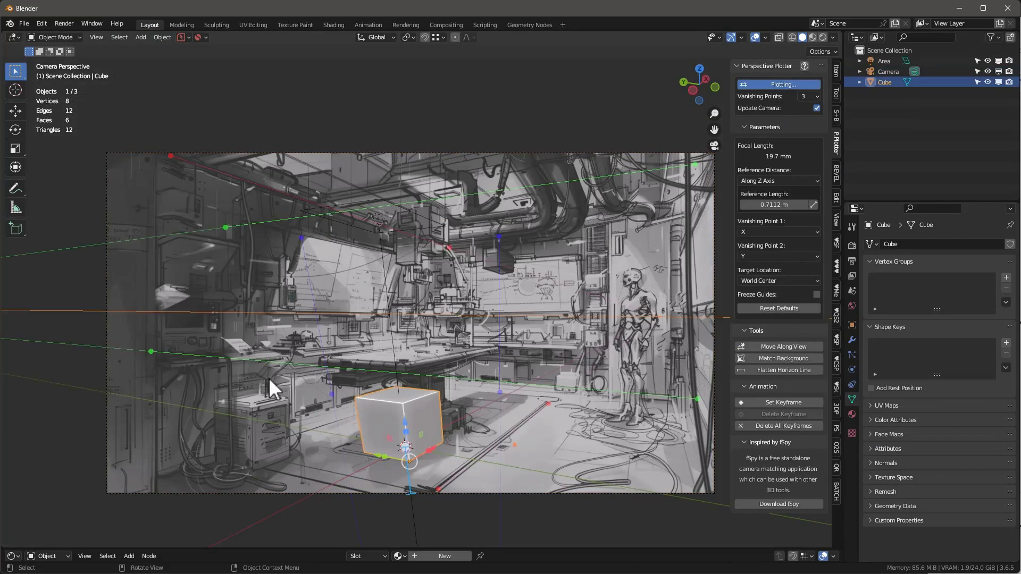
Refine the red, green and blue vanishing-point guides so they follow the room's edges in the sketch
{"action": "left_click_drag", "start_coordinate": [171, 155], "coordinate": [171, 155]}
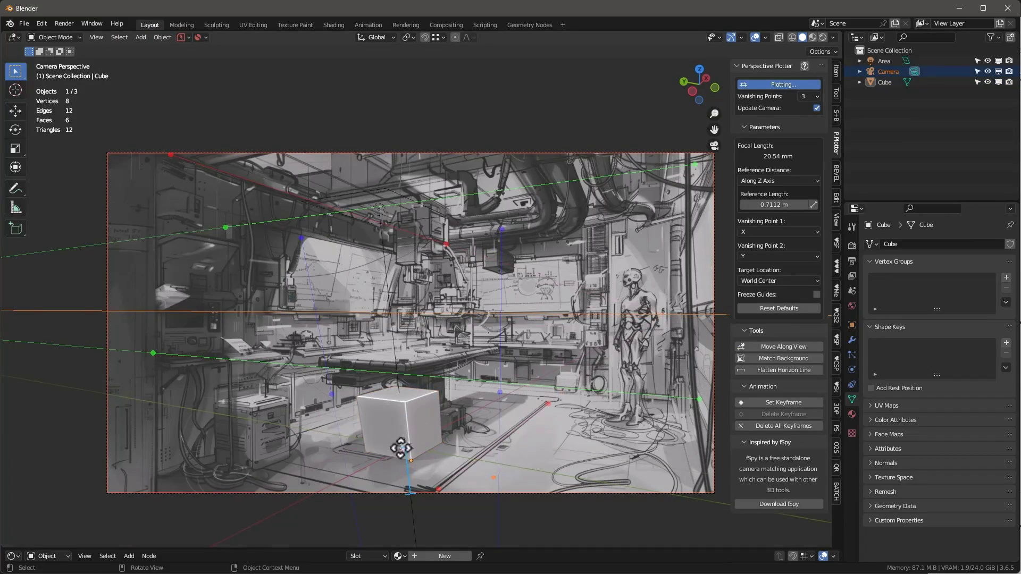
{"action": "left_click_drag", "start_coordinate": [399, 446], "coordinate": [446, 417]}
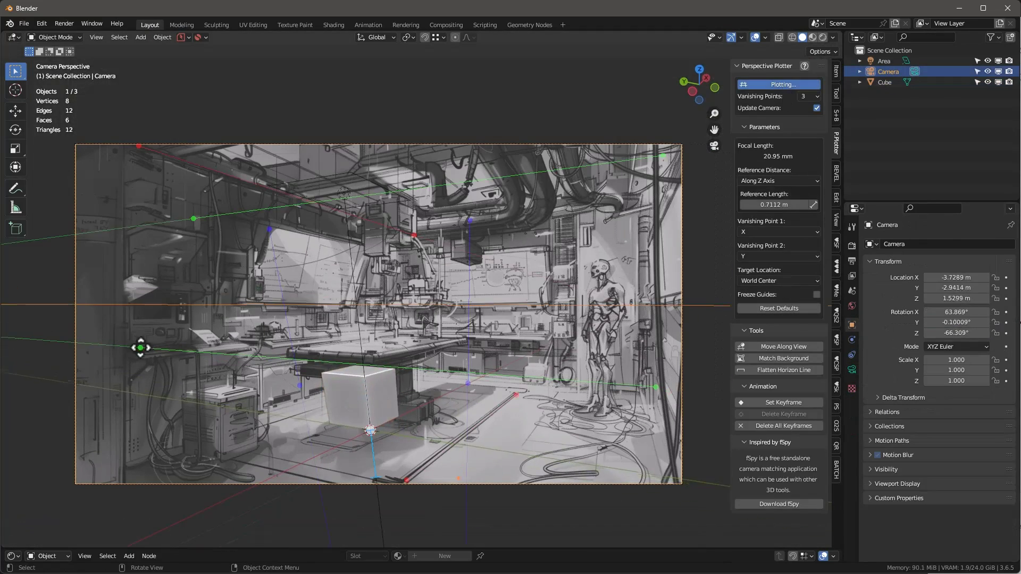
{"action": "mouse_move", "coordinate": [193, 219]}
{"action": "left_mouse_down"}
{"action": "mouse_move", "coordinate": [198, 194]}
{"action": "mouse_move", "coordinate": [199, 204]}
{"action": "left_mouse_up"}
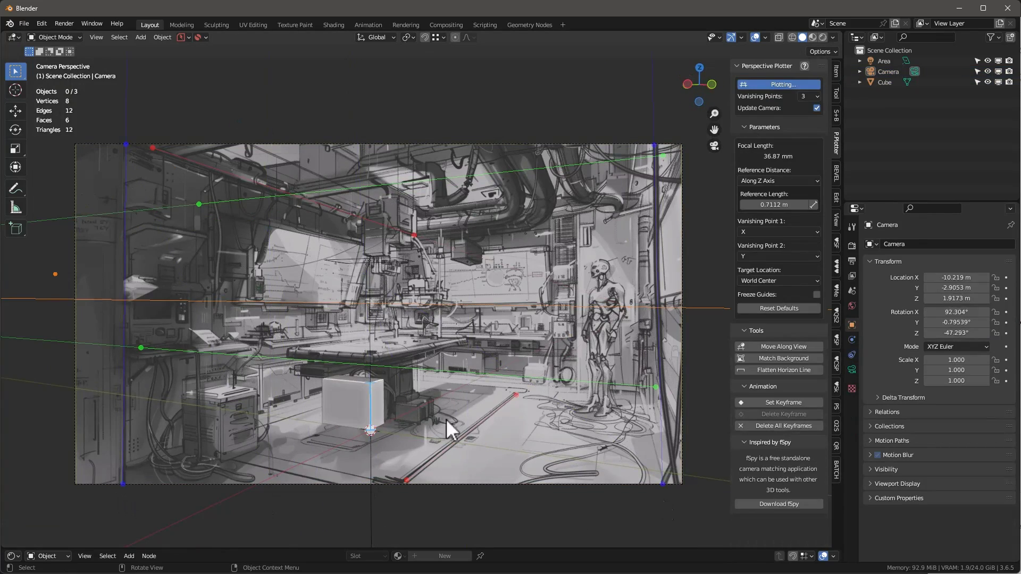
{"action": "left_click", "coordinate": [374, 409]}
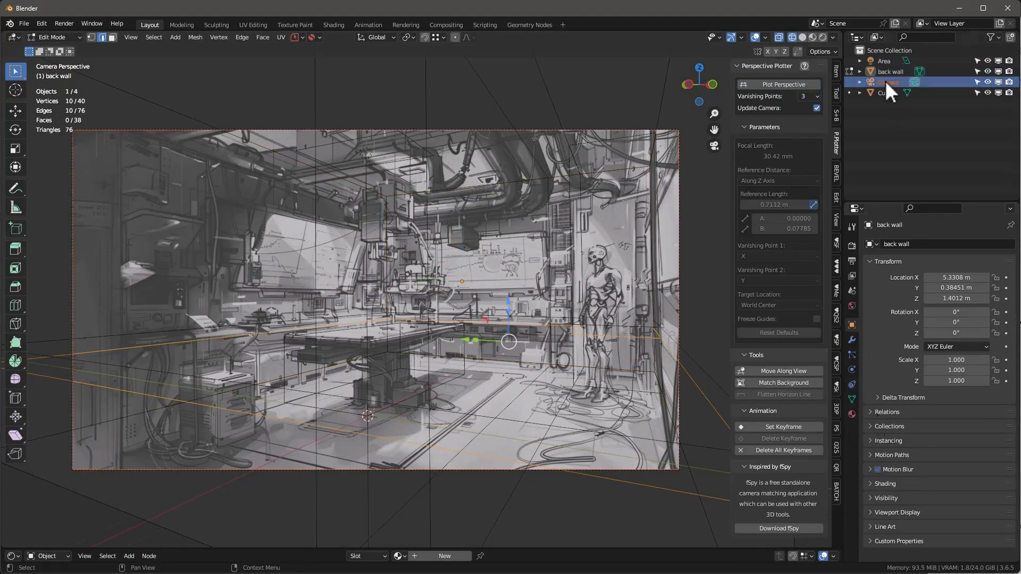
Extrude the selected edges of the back wall mesh over the sketch
{"action": "left_click", "coordinate": [885, 82]}
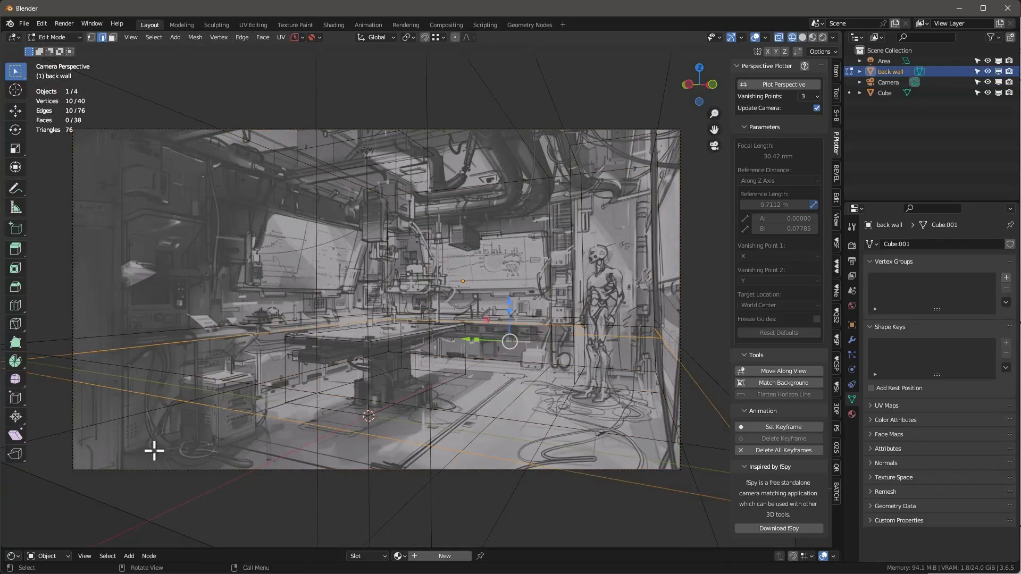
{"action": "key", "text": "e"}
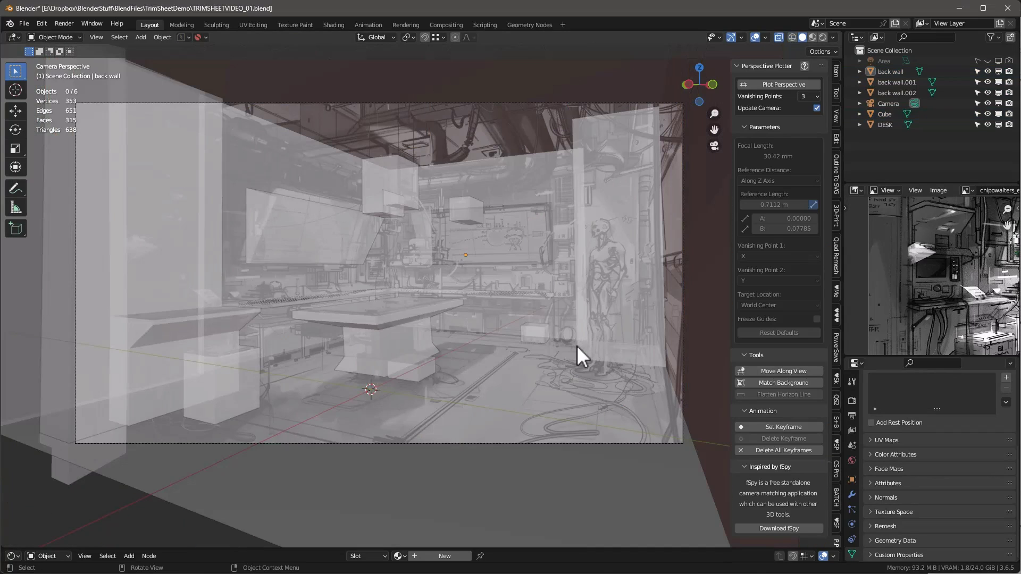
Switch X-ray display on and off repeatedly to compare the room blockout with the underlying sketch
{"action": "key", "text": "alt+z"}
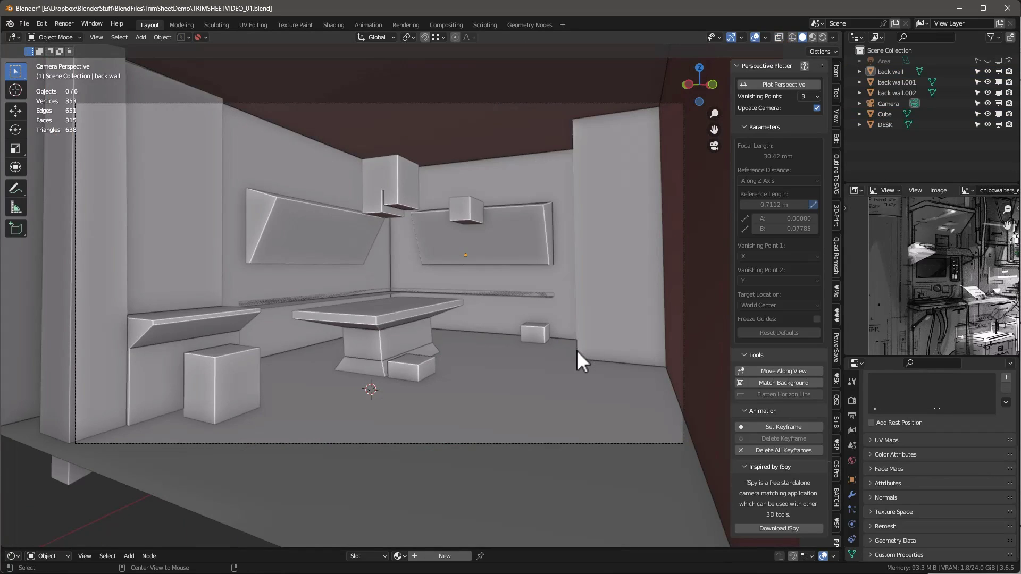
{"action": "key", "text": "alt+z"}
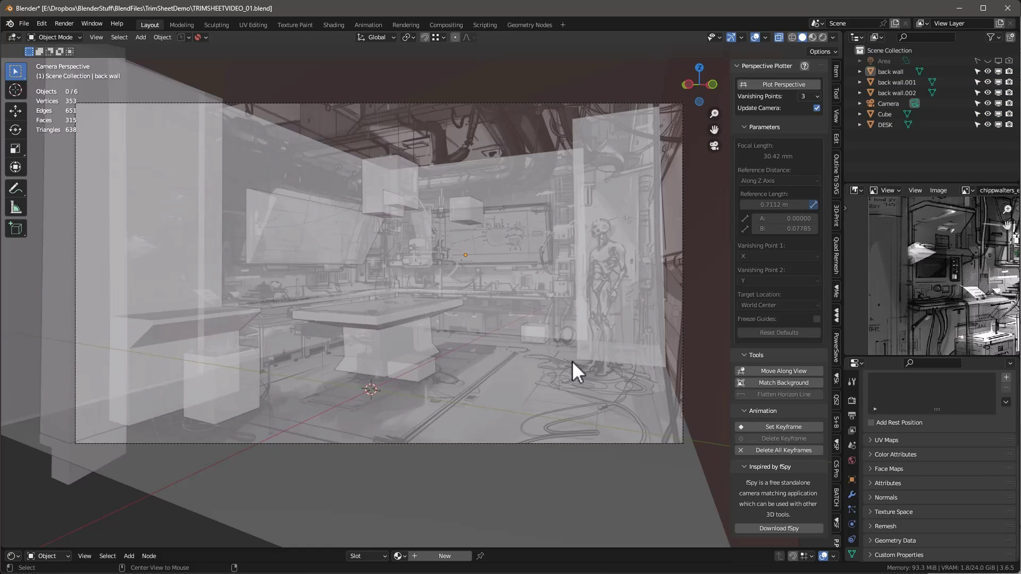
{"action": "key", "text": "alt+z"}
{"action": "key", "text": "alt+z"}
{"action": "key", "text": "alt+z"}
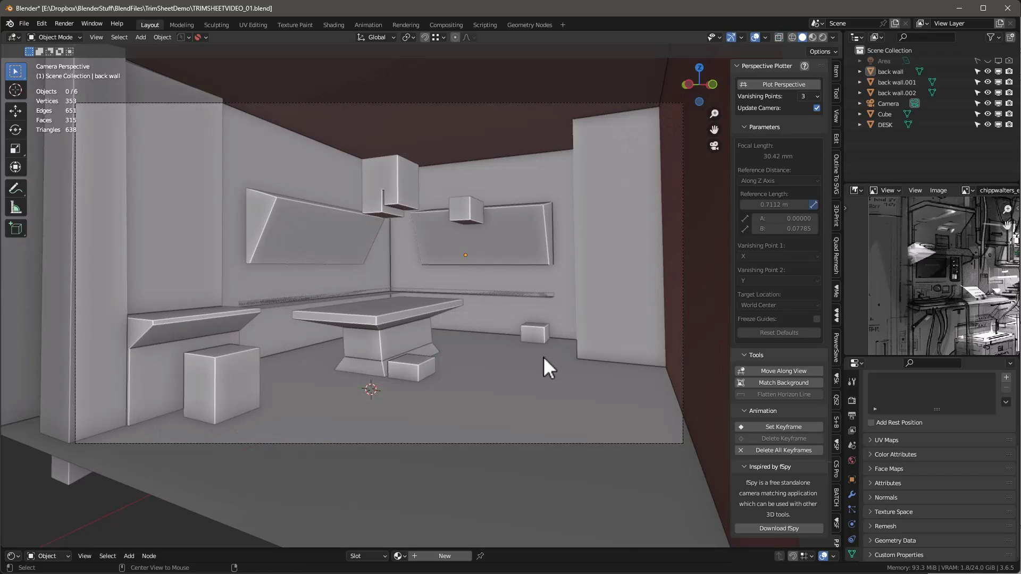
{"action": "key", "text": "alt+z"}
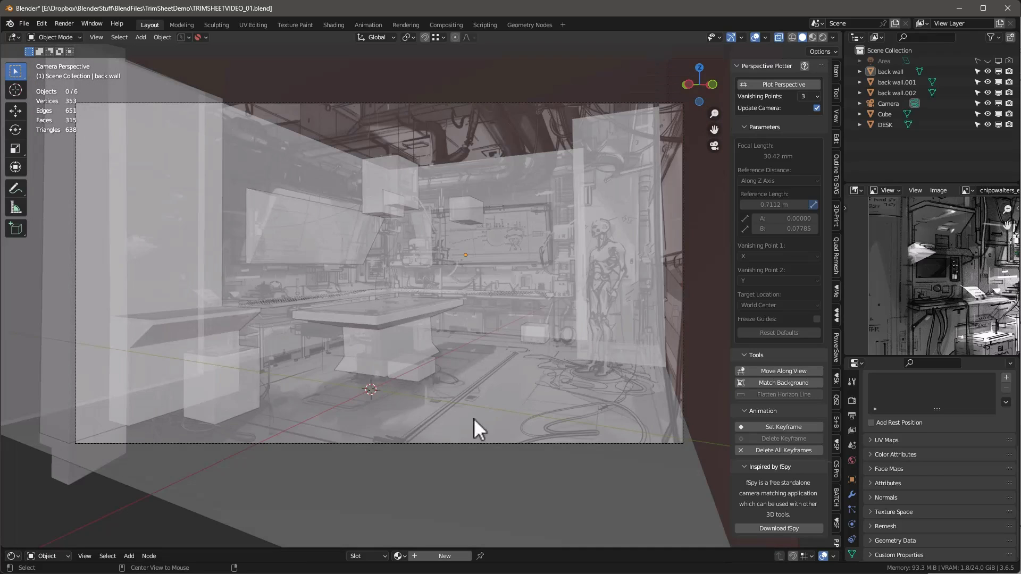
{"action": "key", "text": "alt+z"}
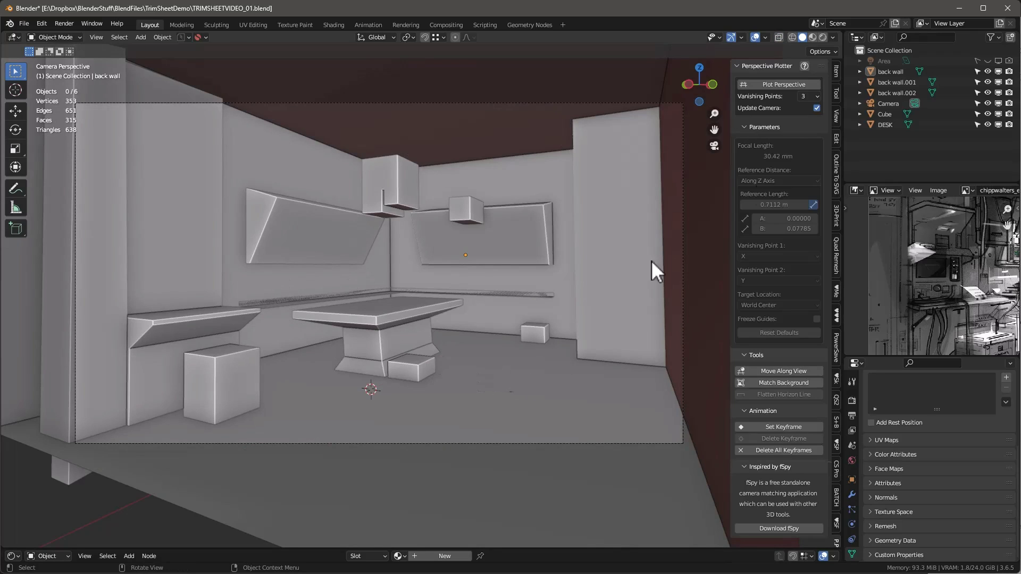
Toggle viewport Backface Culling off and back on to check how it affects the view into the room
{"action": "left_click", "coordinate": [833, 37]}
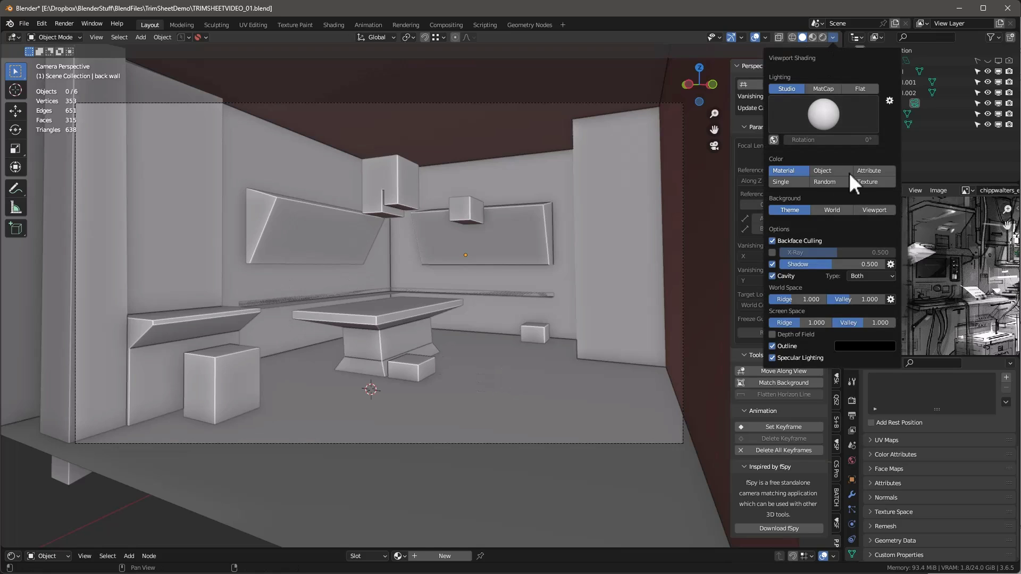
{"action": "left_click", "coordinate": [771, 241]}
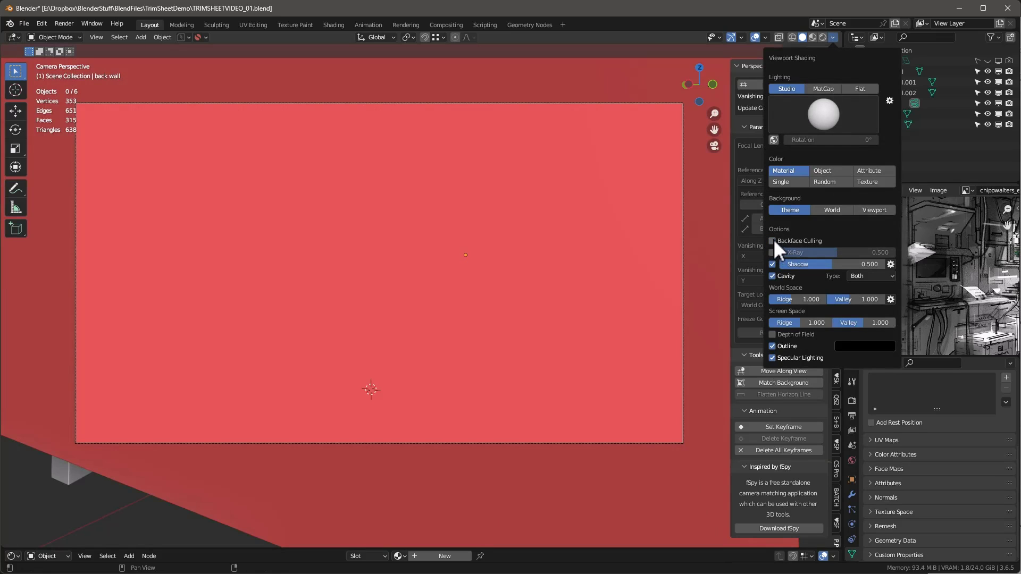
{"action": "left_click", "coordinate": [772, 241]}
{"action": "key", "text": "q"}
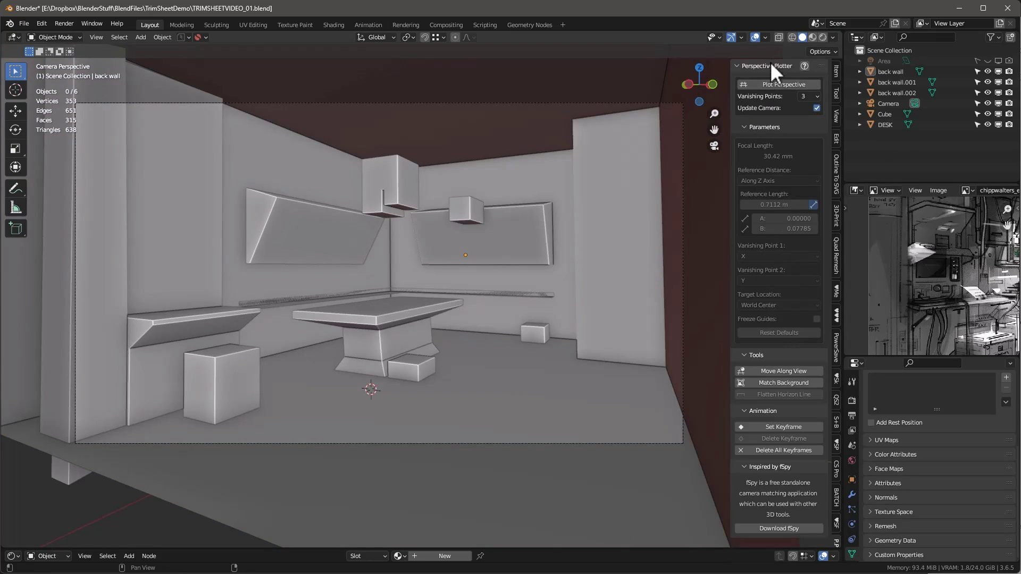
{"action": "left_click", "coordinate": [765, 38]}
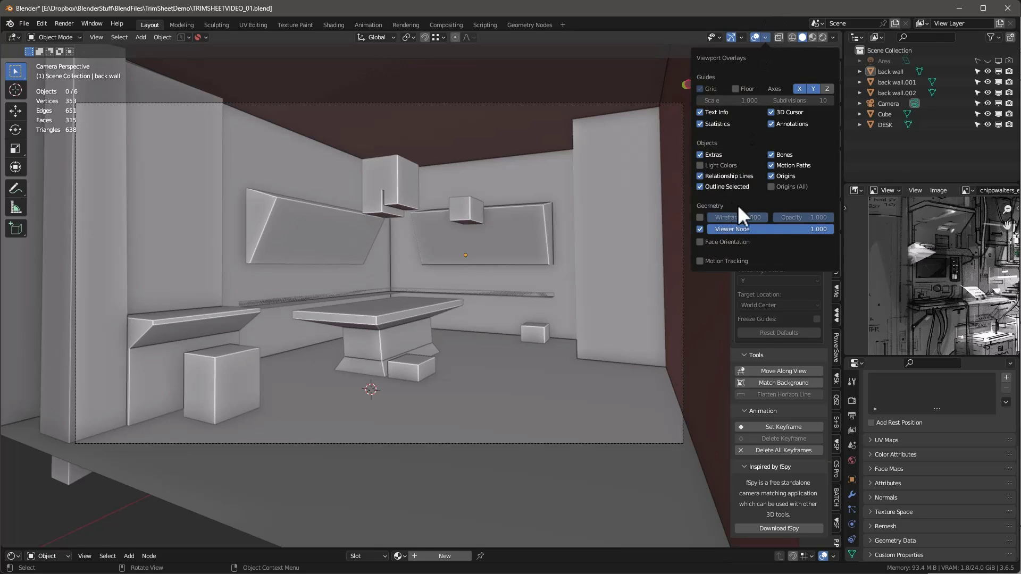
{"action": "left_click", "coordinate": [774, 239]}
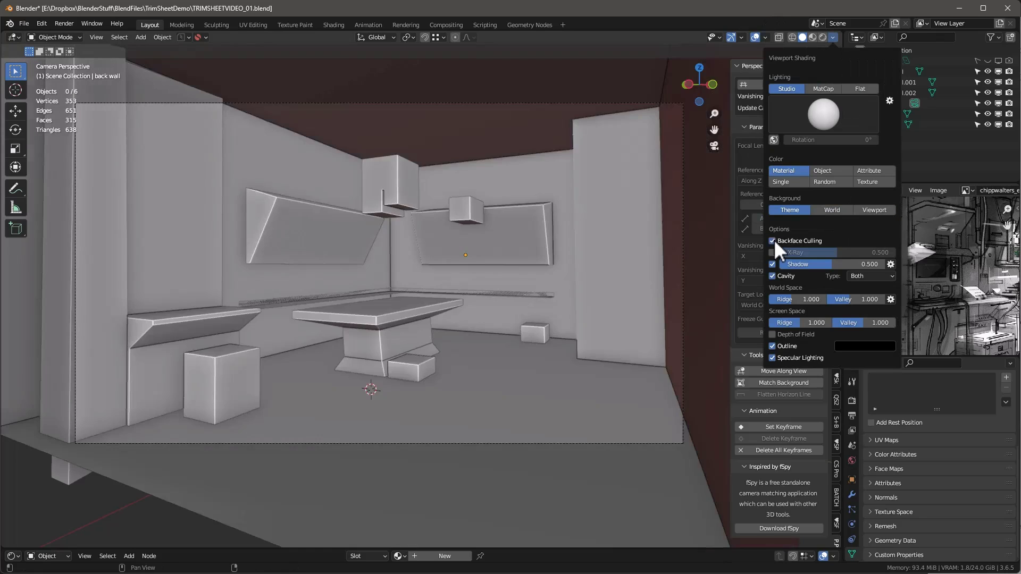
{"action": "left_click", "coordinate": [774, 239]}
{"action": "left_click", "coordinate": [774, 238]}
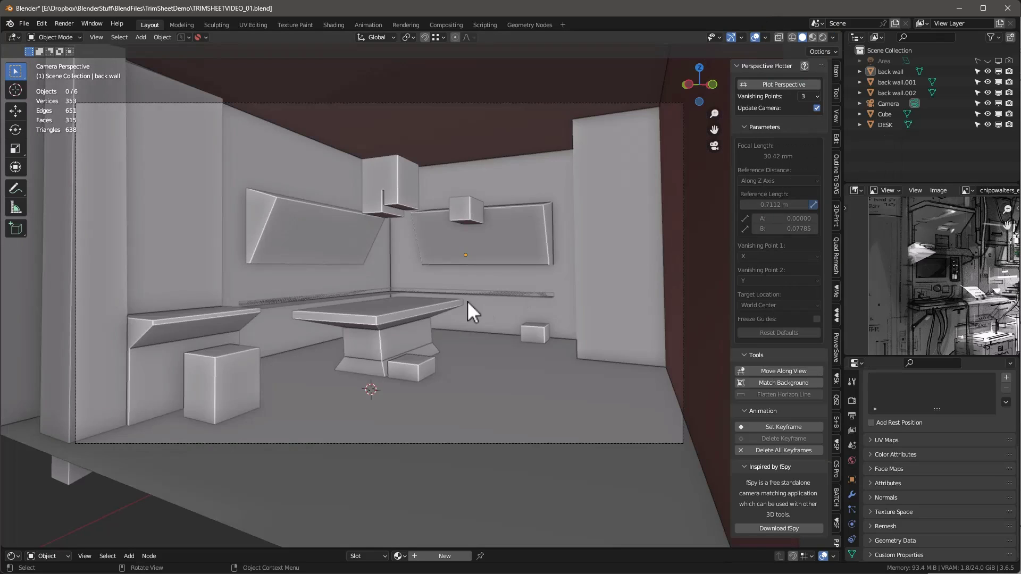
Recalculate the normals of the whole DESK mesh along the walls and return to the camera view
{"action": "middle_click_drag", "start_coordinate": [466, 301], "coordinate": [446, 330]}
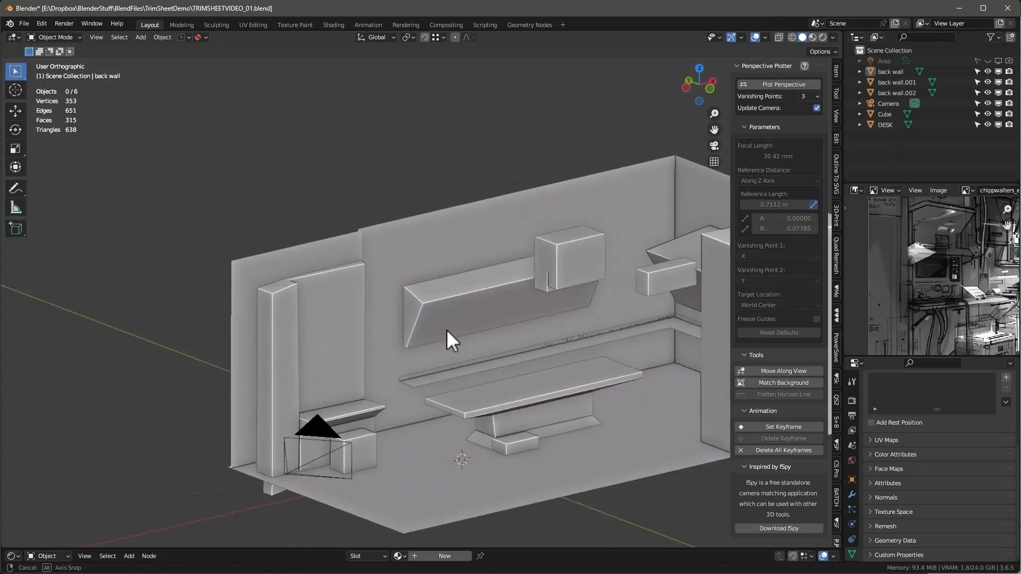
{"action": "scroll", "coordinate": [446, 330], "scroll_direction": "up", "scroll_amount": 5}
{"action": "left_click", "coordinate": [421, 359]}
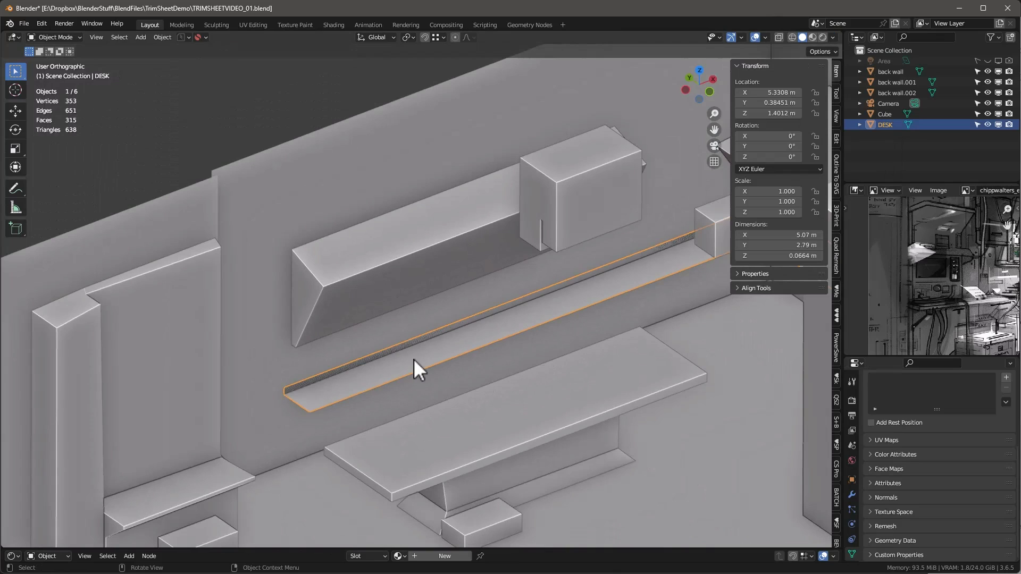
{"action": "key", "text": "Tab"}
{"action": "key", "text": "shift+n"}
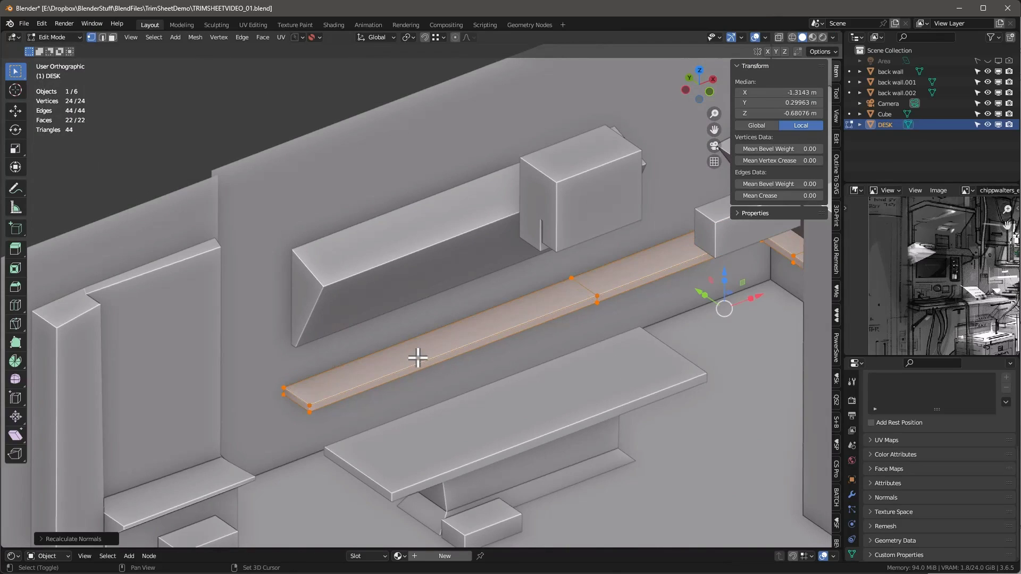
{"action": "key", "text": "Tab"}
{"action": "scroll", "coordinate": [413, 359], "scroll_direction": "down", "scroll_amount": 5}
{"action": "key", "text": "KP_0"}
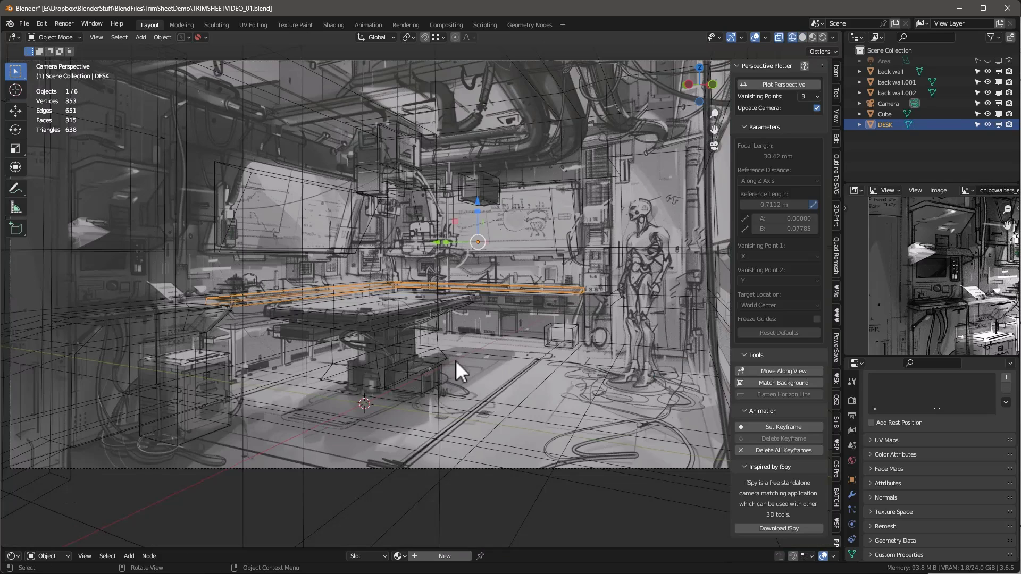
Widen and heighten the reference image area and fit the laboratory sketch inside it
{"action": "key", "text": "alt"}
{"action": "scroll", "coordinate": [934, 285], "scroll_direction": "down", "scroll_amount": 4}
{"action": "left_click_drag", "start_coordinate": [844, 284], "coordinate": [690, 283]}
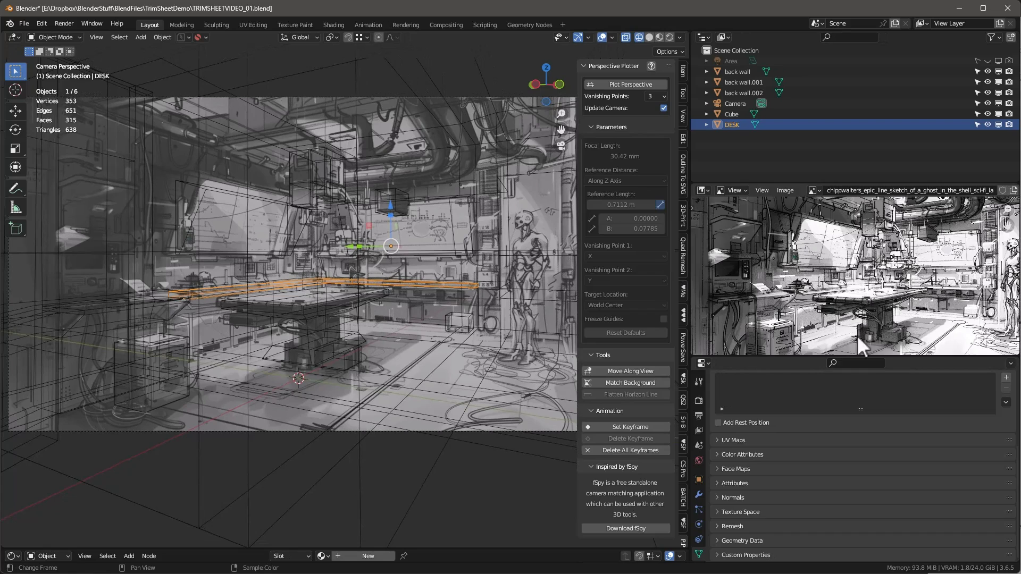
{"action": "left_click_drag", "start_coordinate": [857, 357], "coordinate": [866, 432]}
{"action": "key", "text": "shift+Home"}
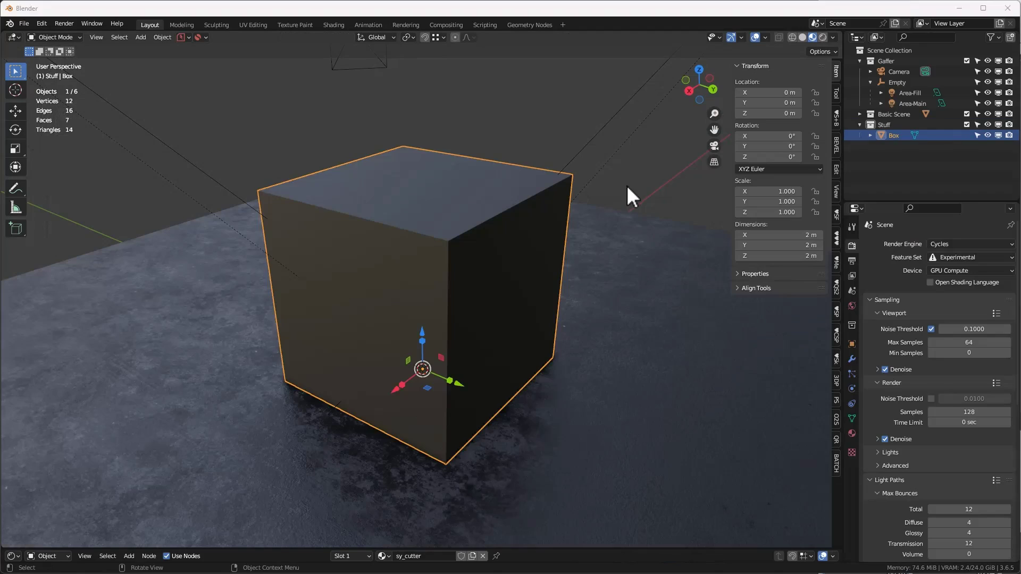
Deselect the box in the cube scene
{"action": "left_click", "coordinate": [627, 187]}
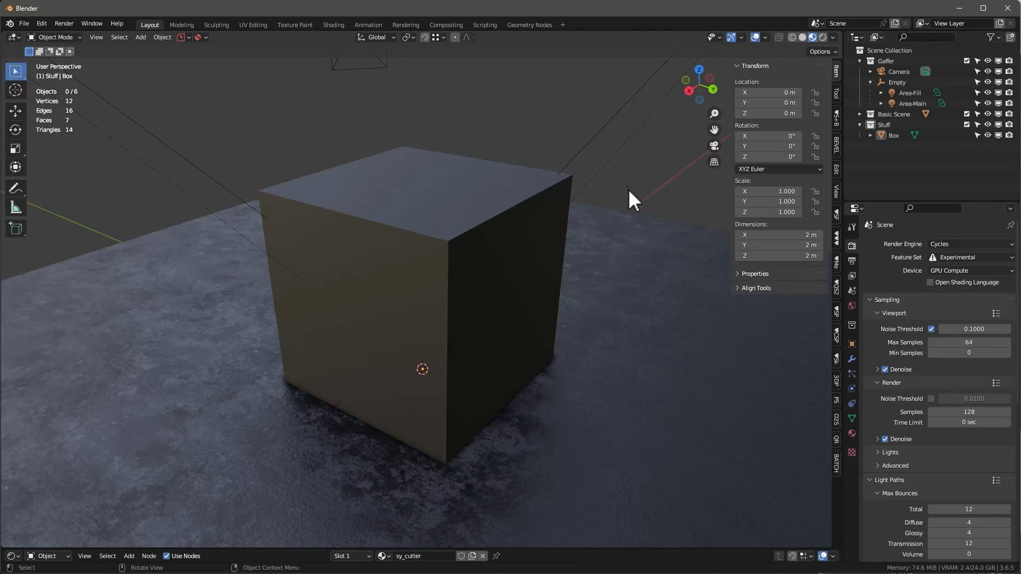
Scale the box to about 2.87 m in Z and 1.13 m in Y, and apply its rotation and scale
{"action": "left_click", "coordinate": [525, 280]}
{"action": "middle_click_drag", "start_coordinate": [523, 287], "coordinate": [507, 275]}
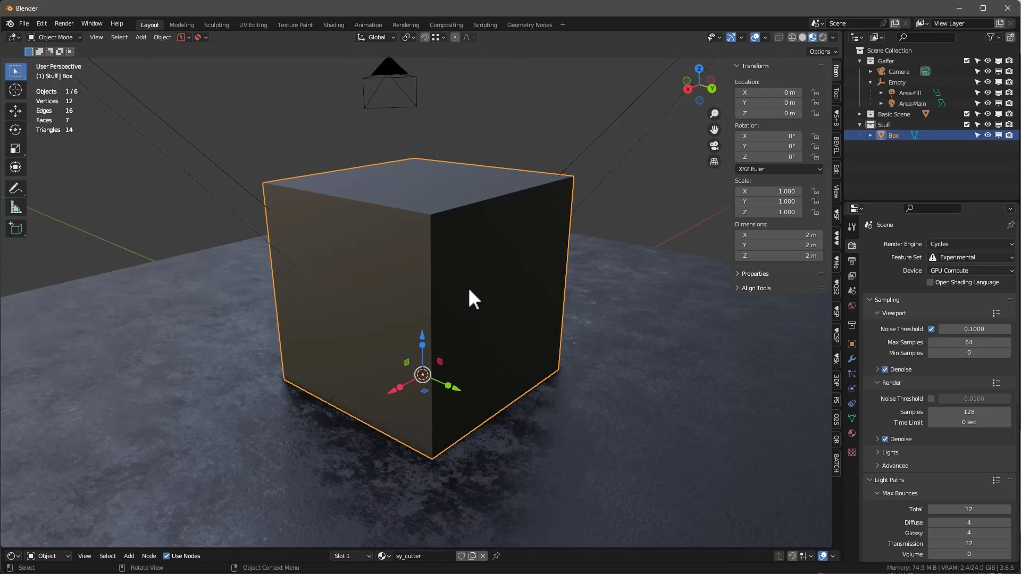
{"action": "middle_click_drag", "start_coordinate": [499, 298], "coordinate": [492, 299]}
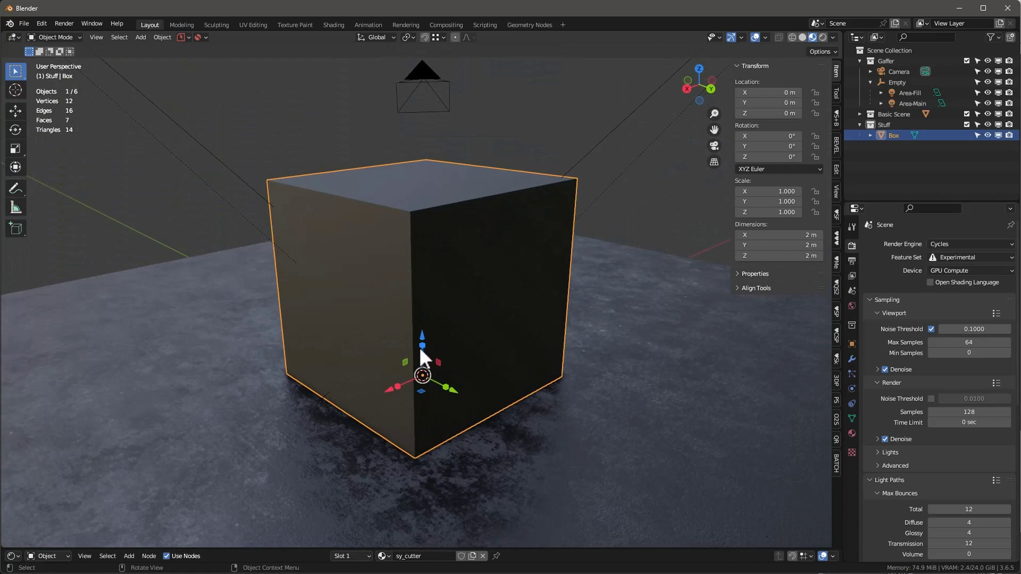
{"action": "left_click_drag", "start_coordinate": [422, 345], "coordinate": [461, 297]}
{"action": "middle_click_drag", "start_coordinate": [465, 295], "coordinate": [455, 349]}
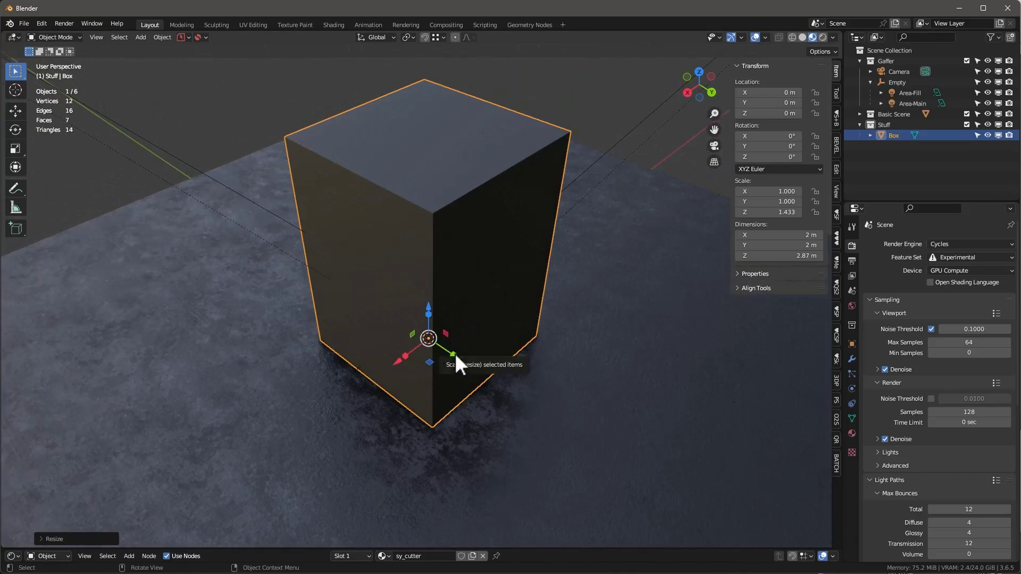
{"action": "left_click_drag", "start_coordinate": [454, 352], "coordinate": [441, 346]}
{"action": "middle_click_drag", "start_coordinate": [440, 319], "coordinate": [438, 260]}
{"action": "key", "text": "ctrl+a"}
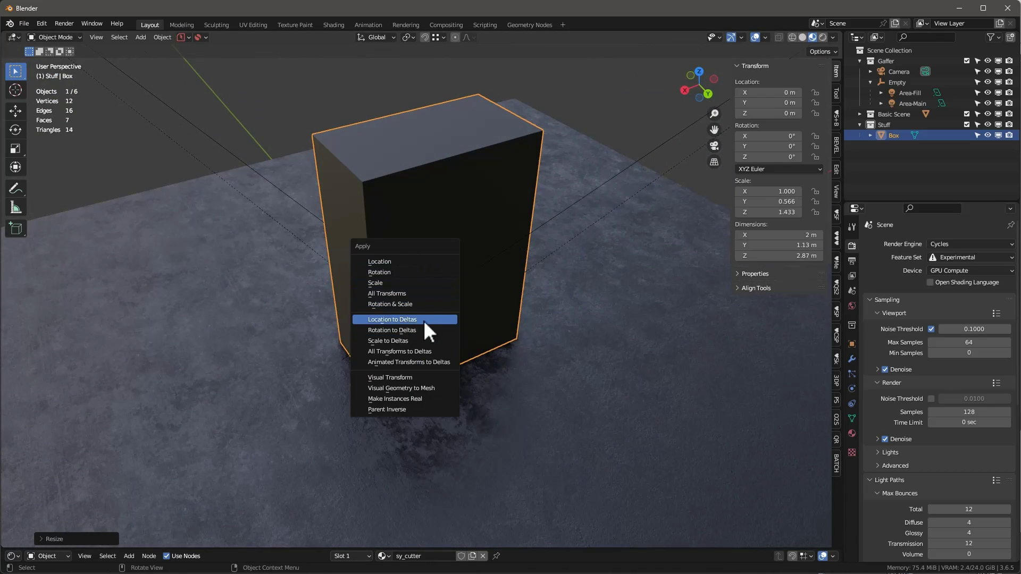
{"action": "left_click", "coordinate": [419, 305]}
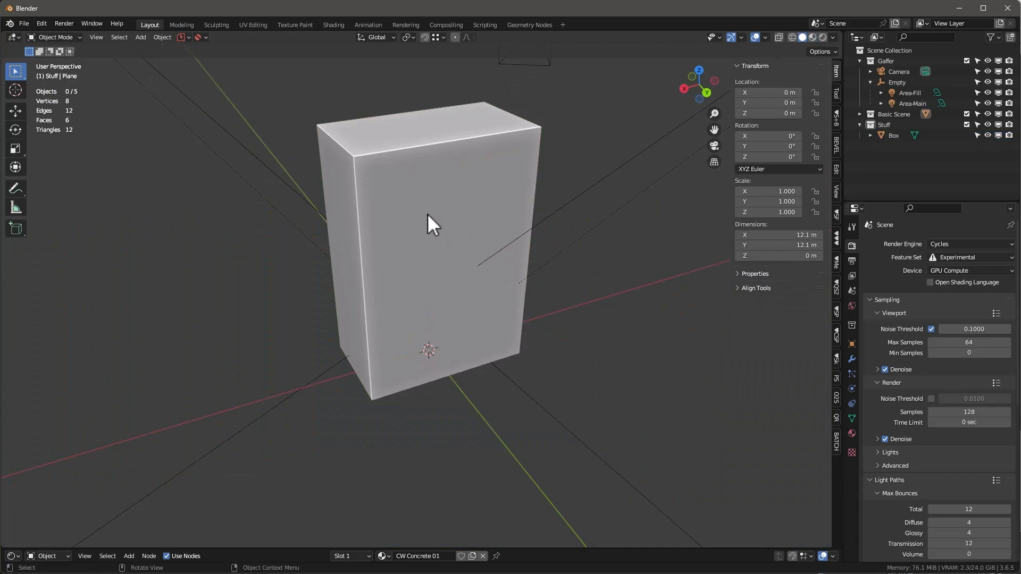
Add one horizontal loop cut around the box at a height of about 2.22 m
{"action": "left_click", "coordinate": [427, 216]}
{"action": "key", "text": "Tab"}
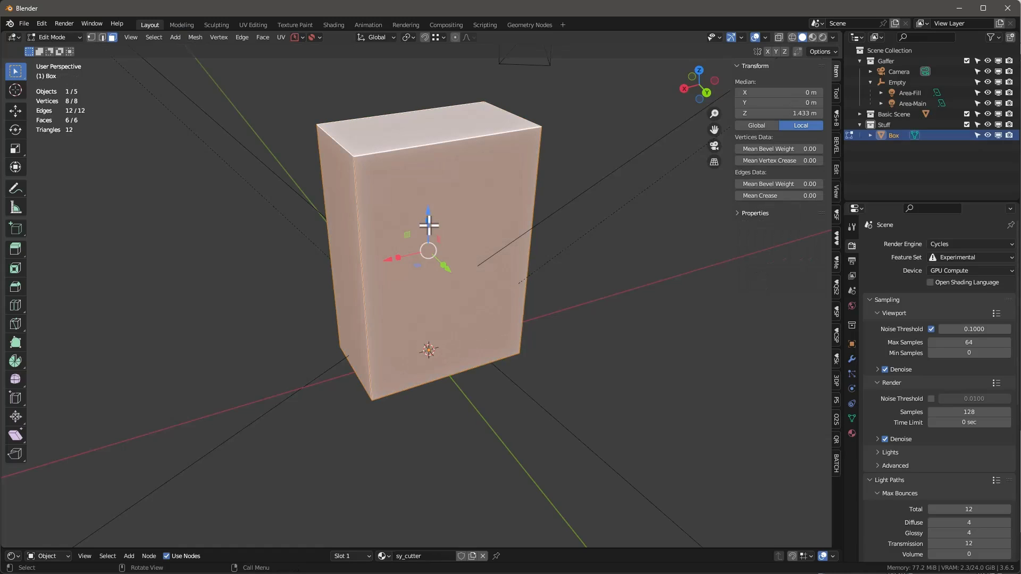
{"action": "key", "text": "ctrl+r"}
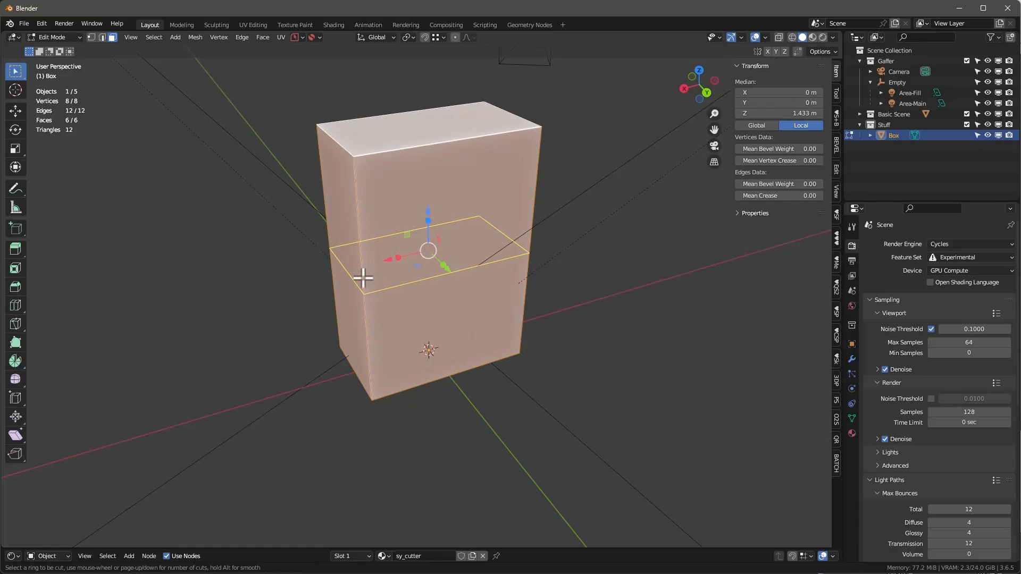
{"action": "scroll", "coordinate": [362, 262], "scroll_direction": "up", "scroll_amount": 1}
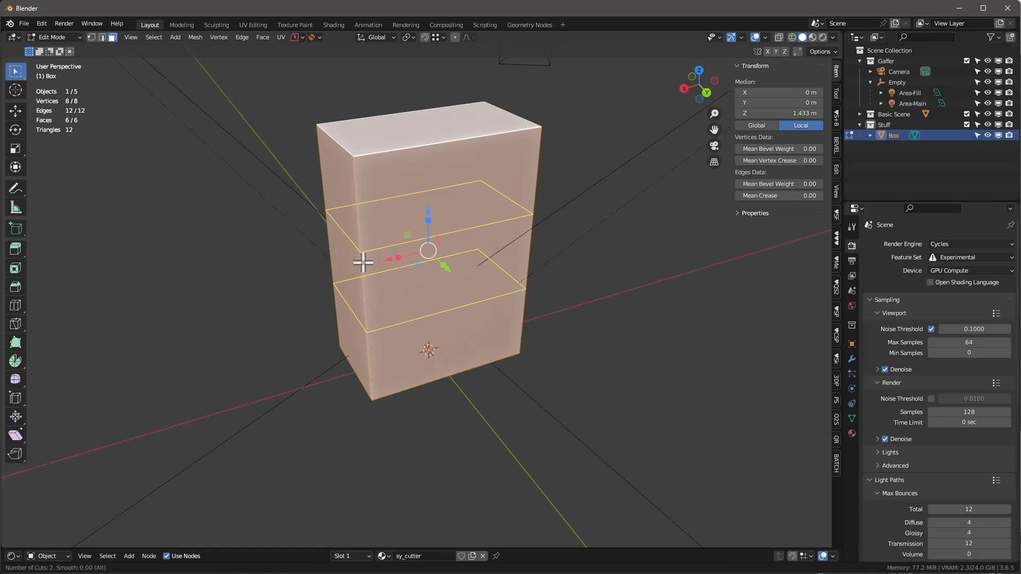
{"action": "scroll", "coordinate": [362, 263], "scroll_direction": "up", "scroll_amount": 2}
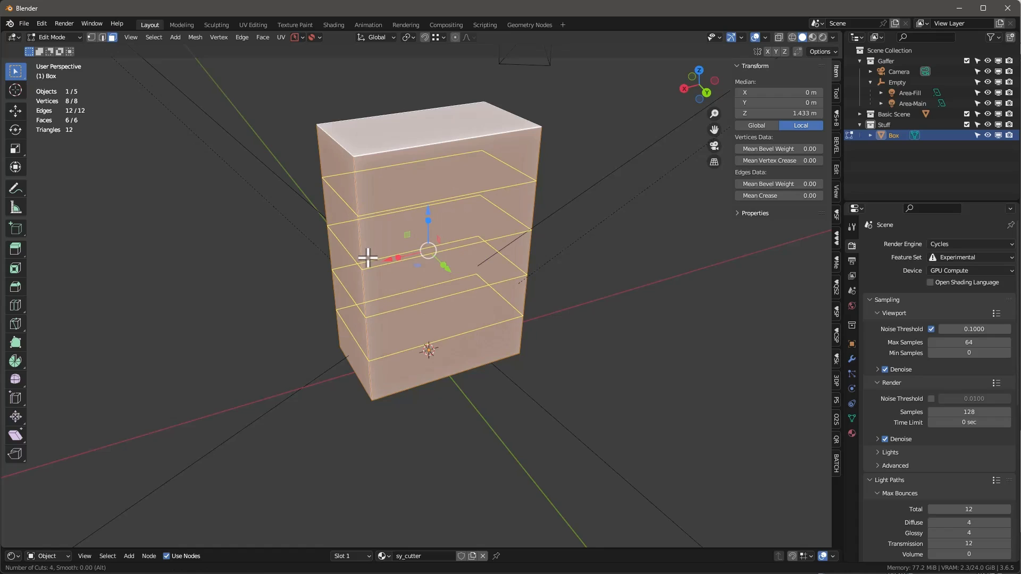
{"action": "scroll", "coordinate": [370, 257], "scroll_direction": "down", "scroll_amount": 3}
{"action": "scroll", "coordinate": [372, 255], "scroll_direction": "up", "scroll_amount": 1}
{"action": "scroll", "coordinate": [373, 255], "scroll_direction": "down", "scroll_amount": 1}
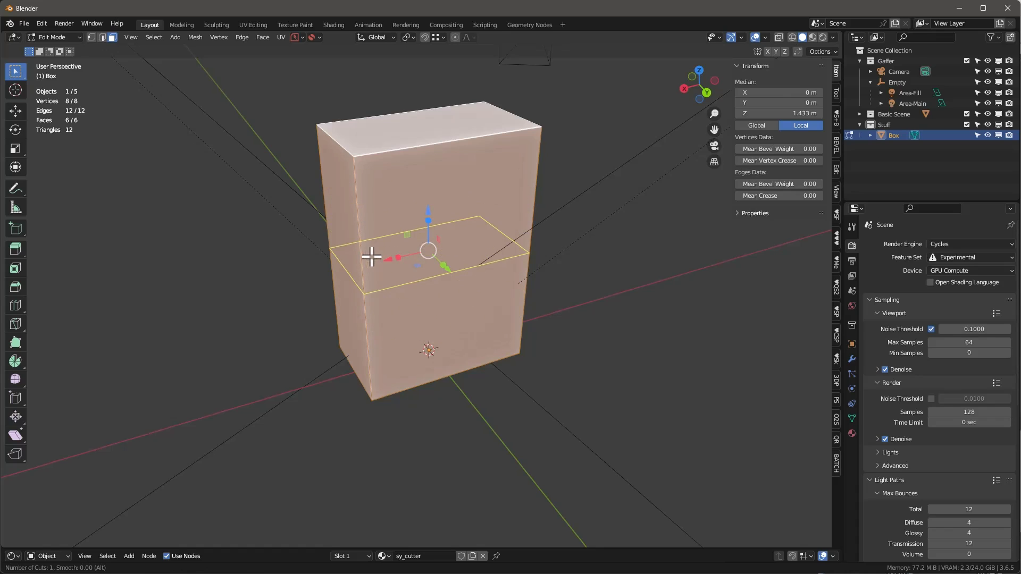
{"action": "left_click", "coordinate": [385, 256]}
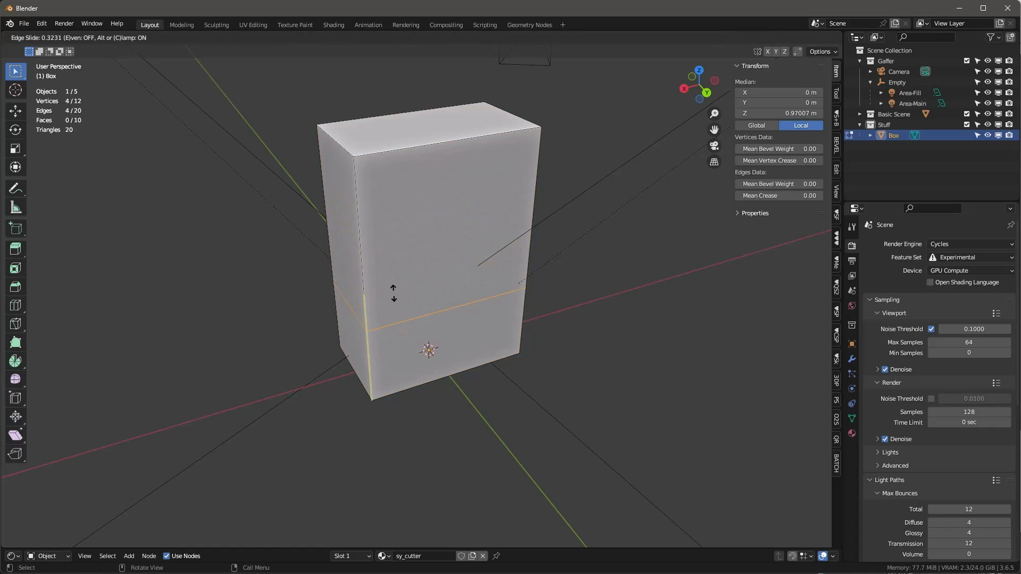
{"action": "left_click", "coordinate": [383, 187]}
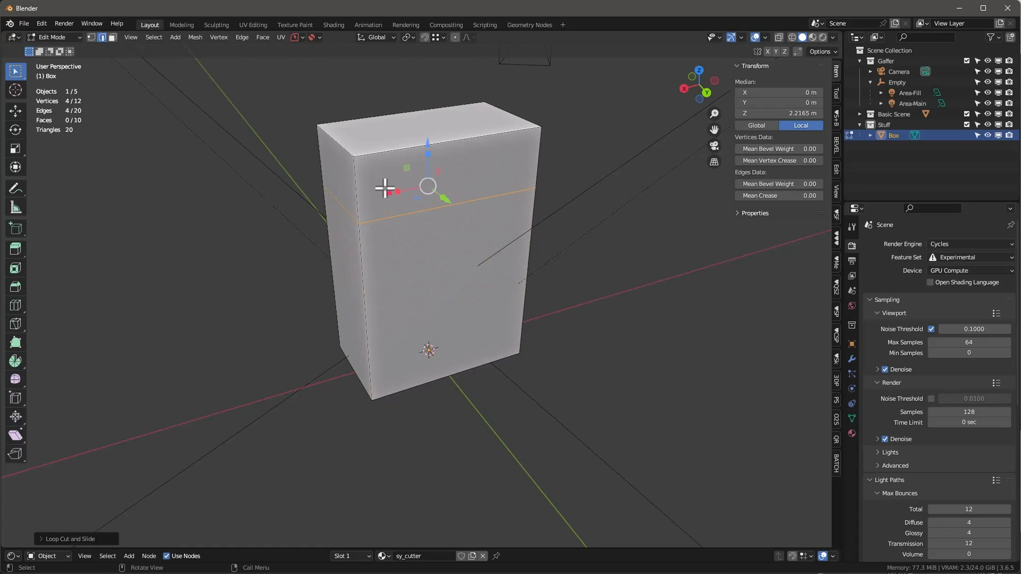
{"action": "key", "text": "ctrl+r"}
{"action": "left_click", "coordinate": [449, 159]}
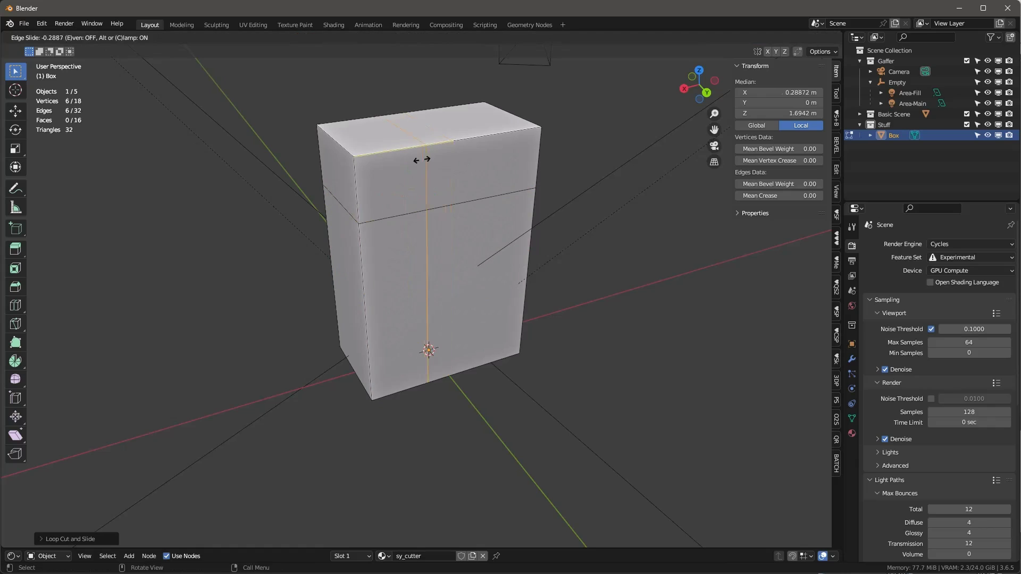
{"action": "left_click", "coordinate": [464, 178]}
Add two evenly spaced vertical loop cuts that divide the box's width into thirds
{"action": "key", "text": "ctrl+r"}
{"action": "scroll", "coordinate": [461, 190], "scroll_direction": "up", "scroll_amount": 1}
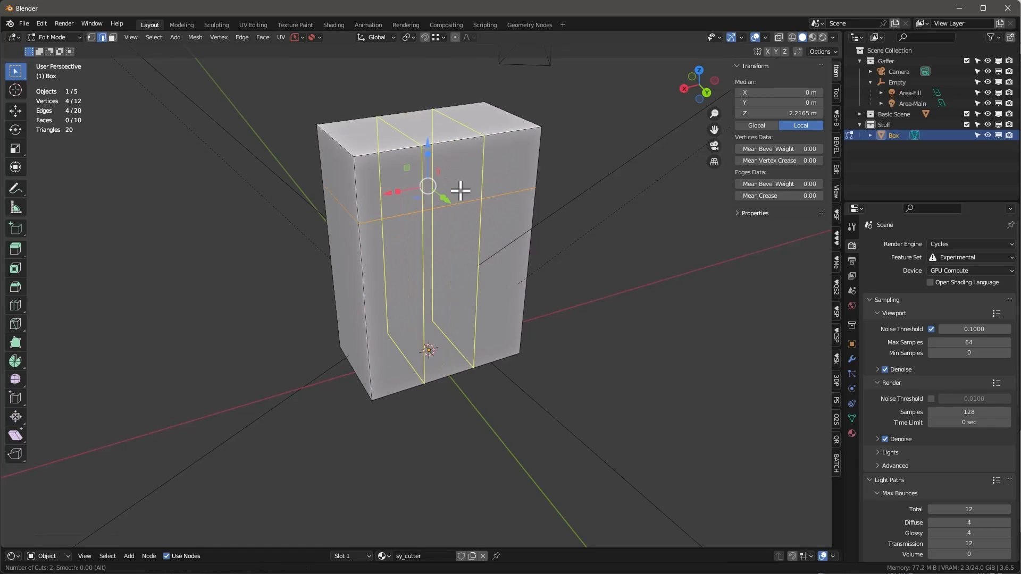
{"action": "left_click", "coordinate": [460, 191]}
{"action": "left_click", "coordinate": [462, 190]}
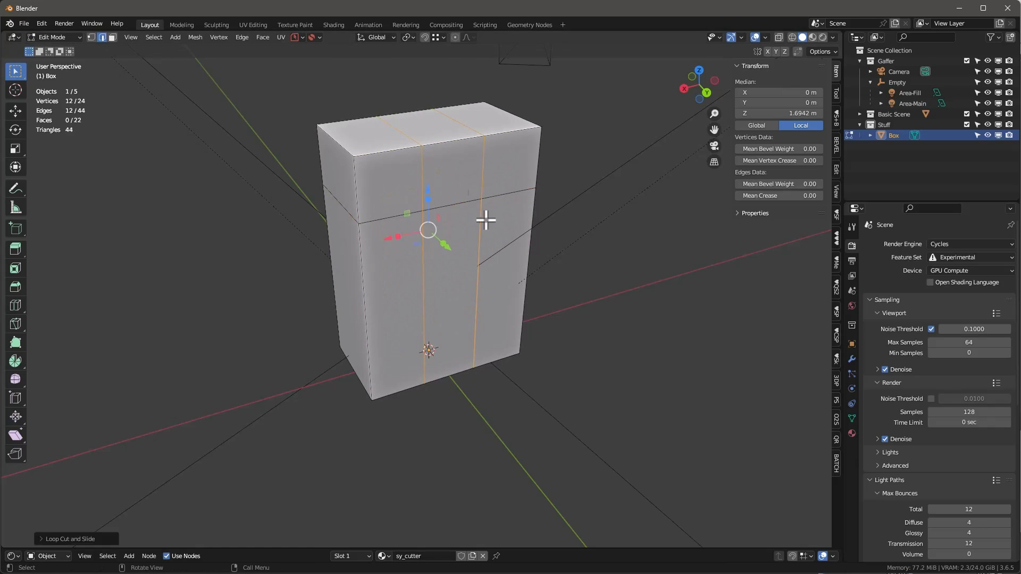
Extrude the near and middle faces below the horizontal cut on the box's wide front outward by about 0.31 m
{"action": "middle_click_drag", "start_coordinate": [460, 242], "coordinate": [420, 270]}
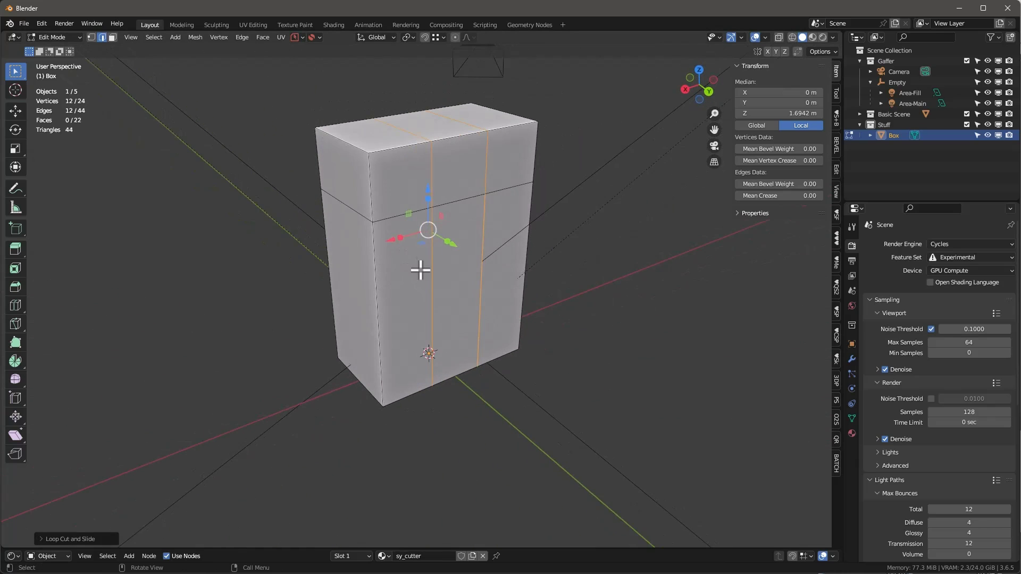
{"action": "key", "text": "3"}
{"action": "left_click", "coordinate": [420, 272]}
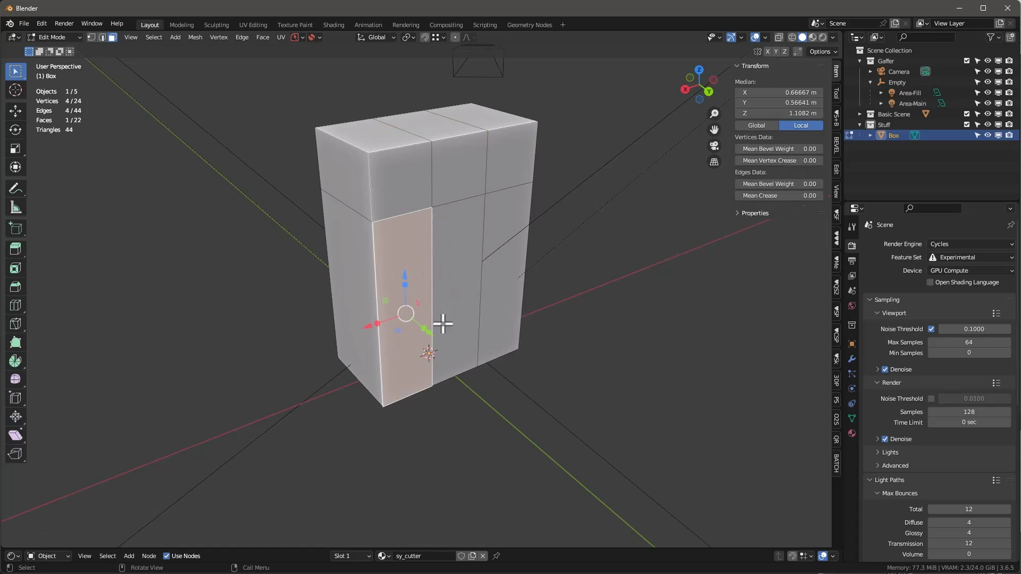
{"action": "left_click", "coordinate": [457, 339], "text": "shift"}
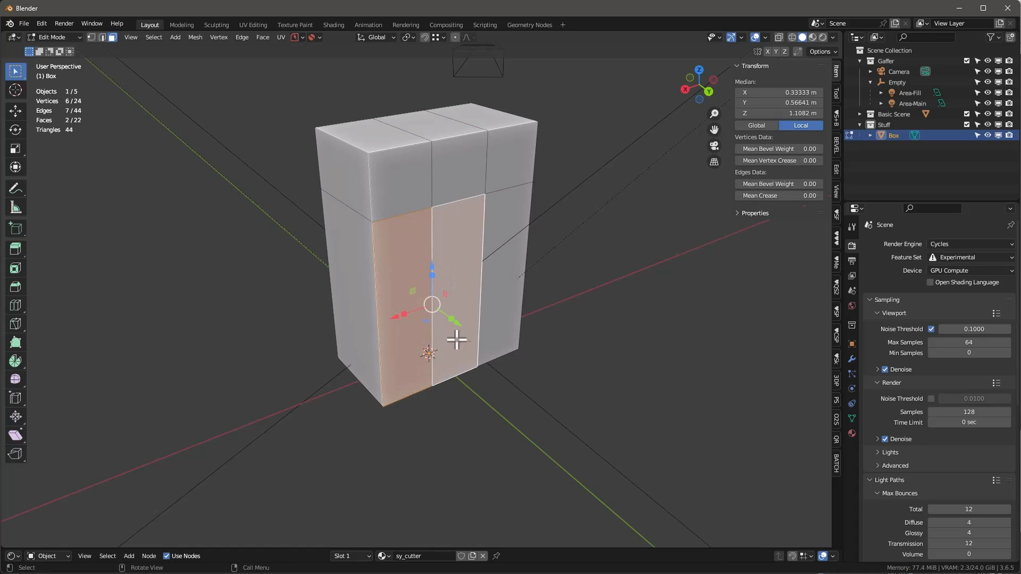
{"action": "key", "text": "e"}
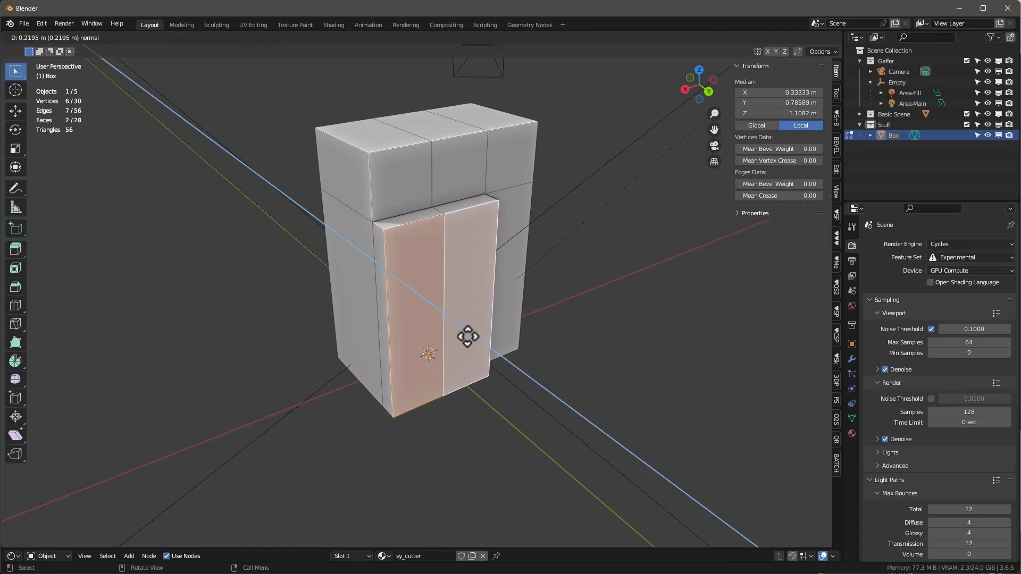
{"action": "left_click", "coordinate": [472, 339]}
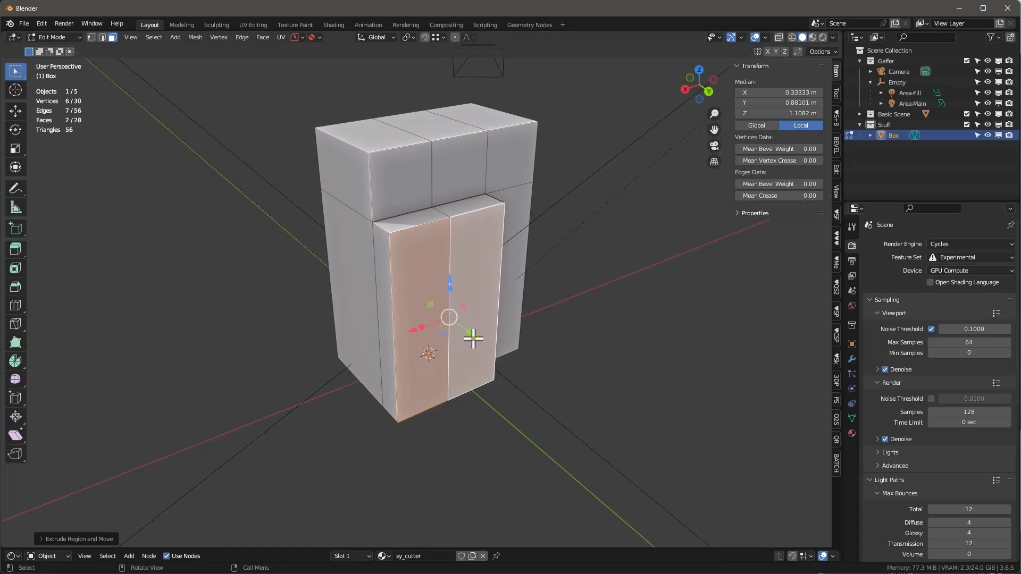
Extrude the middle and far top faces of the box upward by about 0.24 m
{"action": "left_click", "coordinate": [385, 149]}
{"action": "left_click", "coordinate": [470, 147], "text": "shift"}
{"action": "key", "text": "e"}
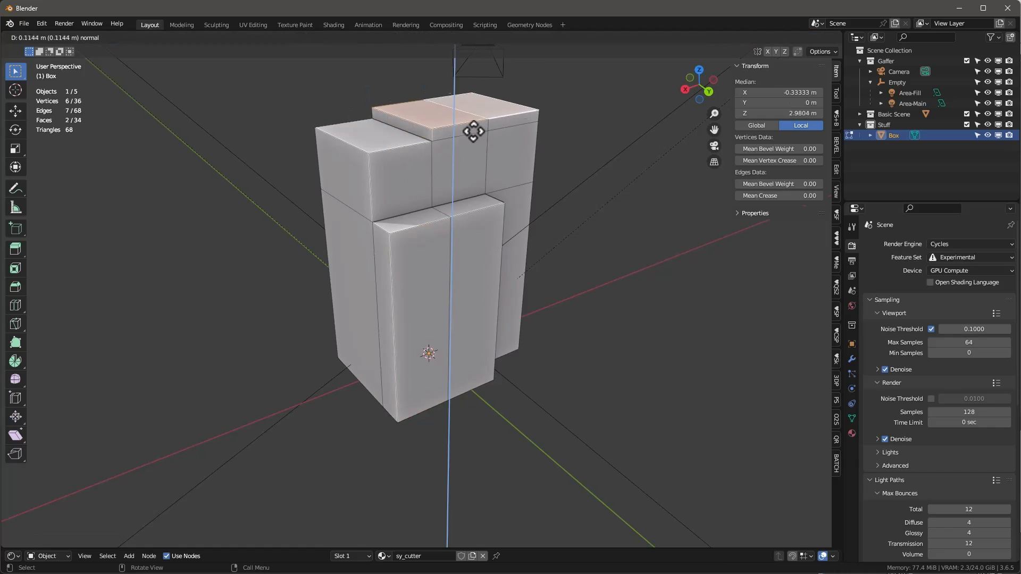
{"action": "left_click", "coordinate": [474, 124]}
Try a bevel on the near top edge of the raised roof block
{"action": "scroll", "coordinate": [428, 117], "scroll_direction": "up", "scroll_amount": 2}
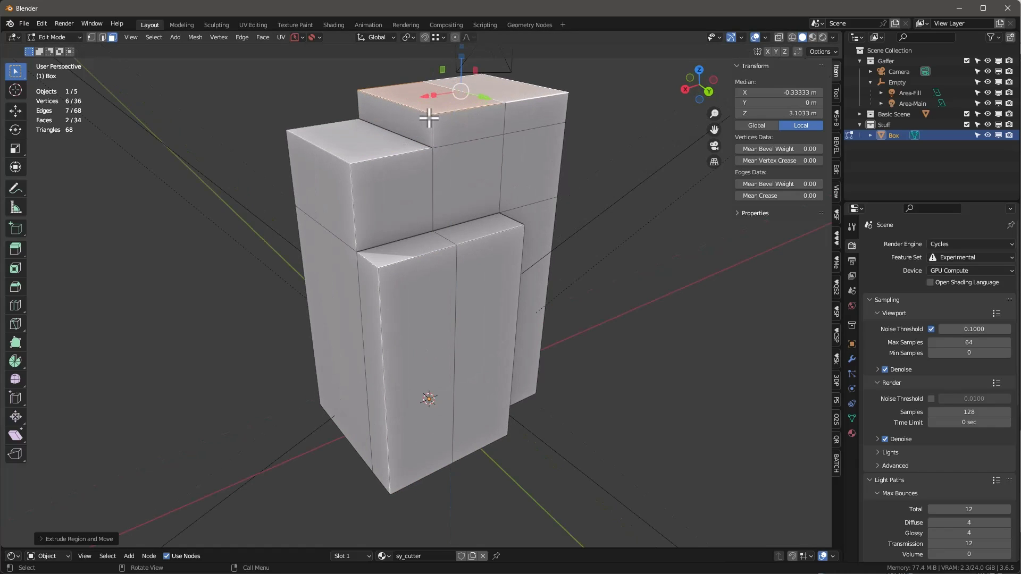
{"action": "key", "text": "2"}
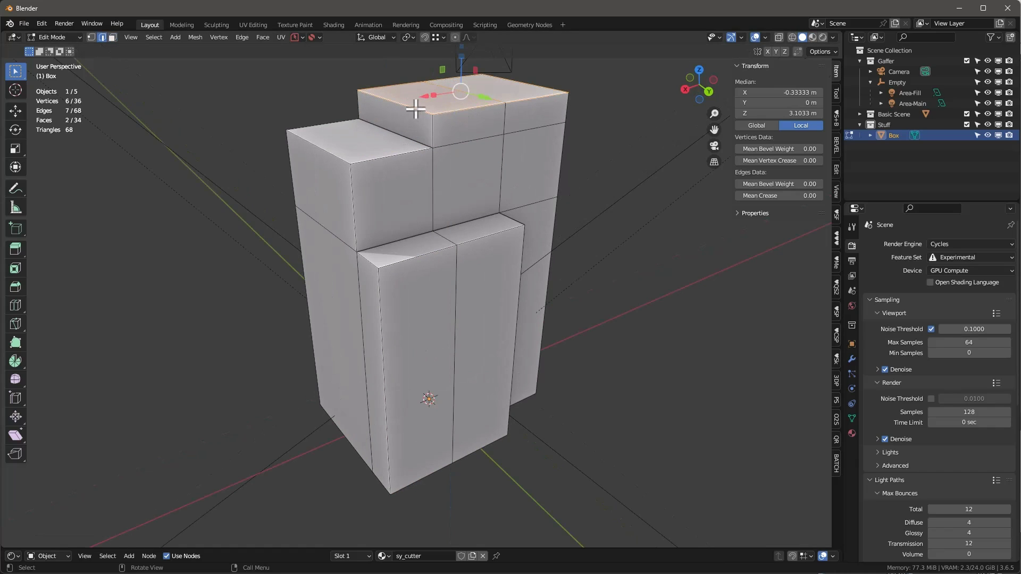
{"action": "left_click", "coordinate": [417, 108]}
{"action": "key", "text": "ctrl+b"}
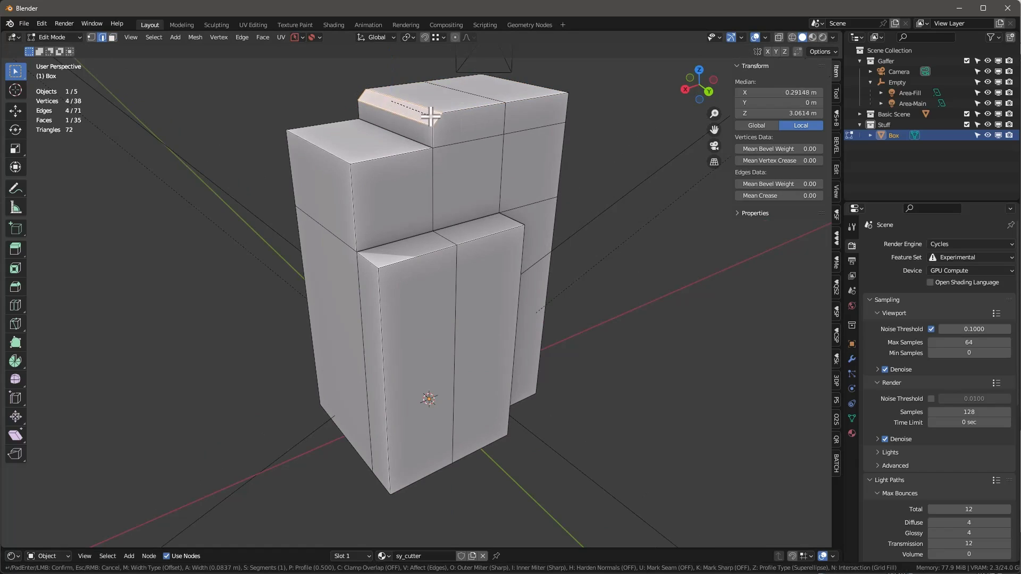
{"action": "key", "text": "Escape"}
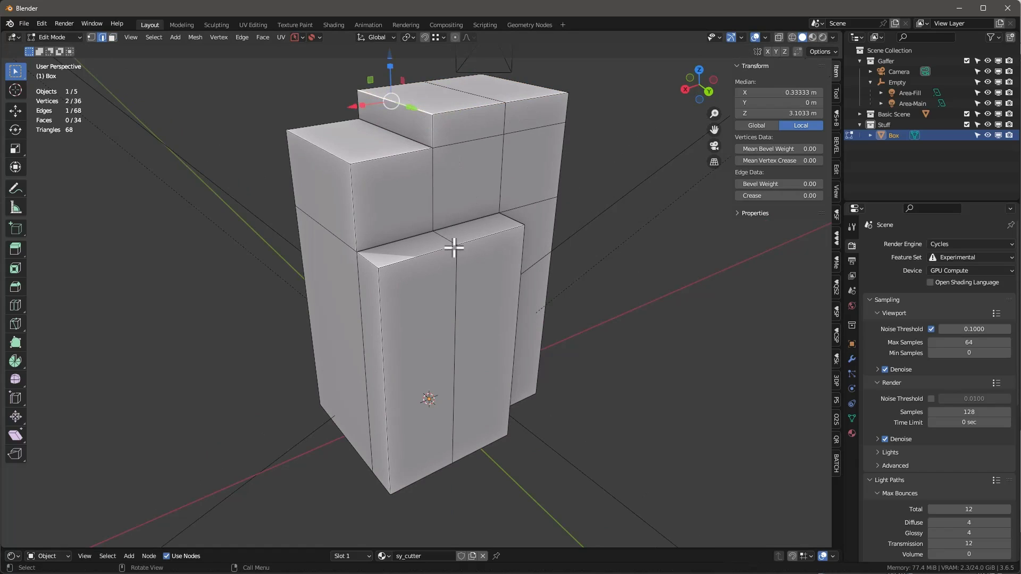
Push the narrow side face above the horizontal cut inward by about 0.25 m with Extrude Manifold
{"action": "mouse_move", "coordinate": [455, 246]}
{"action": "middle_mouse_down"}
{"action": "mouse_move", "coordinate": [424, 205]}
{"action": "mouse_move", "coordinate": [420, 244]}
{"action": "mouse_move", "coordinate": [446, 244]}
{"action": "mouse_move", "coordinate": [380, 230]}
{"action": "mouse_move", "coordinate": [449, 239]}
{"action": "middle_mouse_up"}
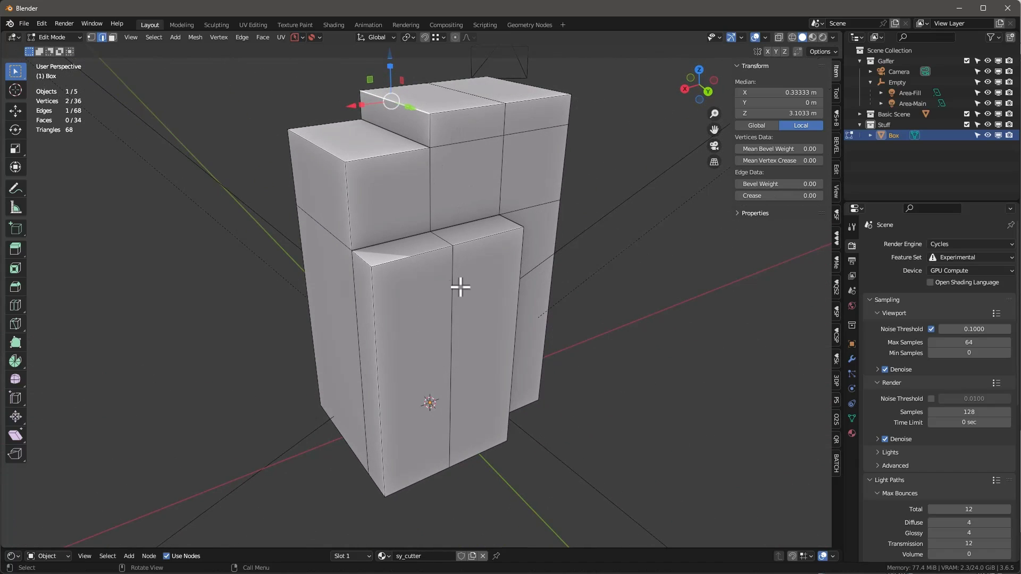
{"action": "middle_click_drag", "start_coordinate": [463, 282], "coordinate": [385, 193]}
{"action": "scroll", "coordinate": [486, 187], "scroll_direction": "down", "scroll_amount": 1}
{"action": "scroll", "coordinate": [486, 186], "scroll_direction": "up", "scroll_amount": 1}
{"action": "left_click", "coordinate": [347, 190]}
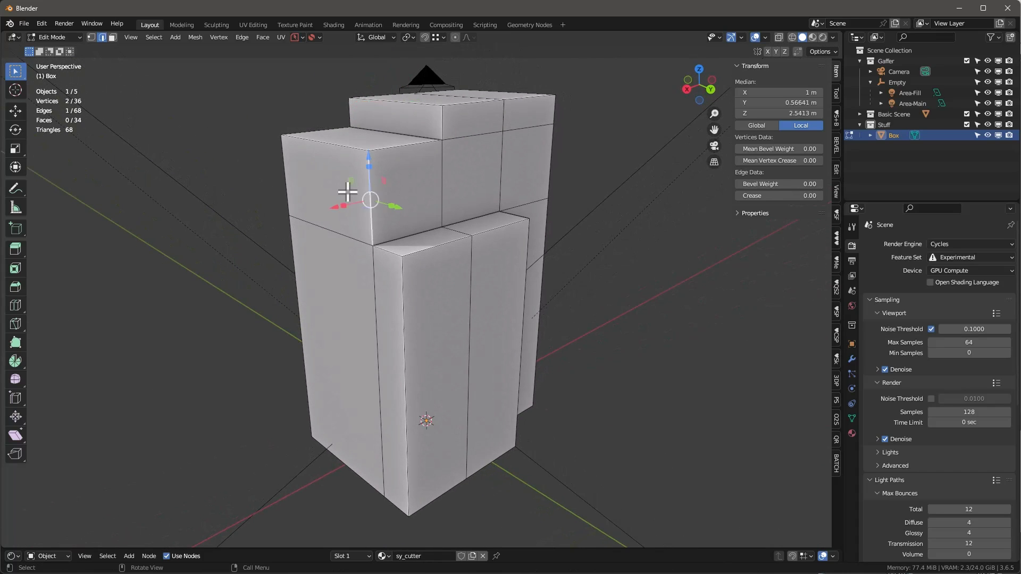
{"action": "key", "text": "3"}
{"action": "left_click", "coordinate": [346, 193]}
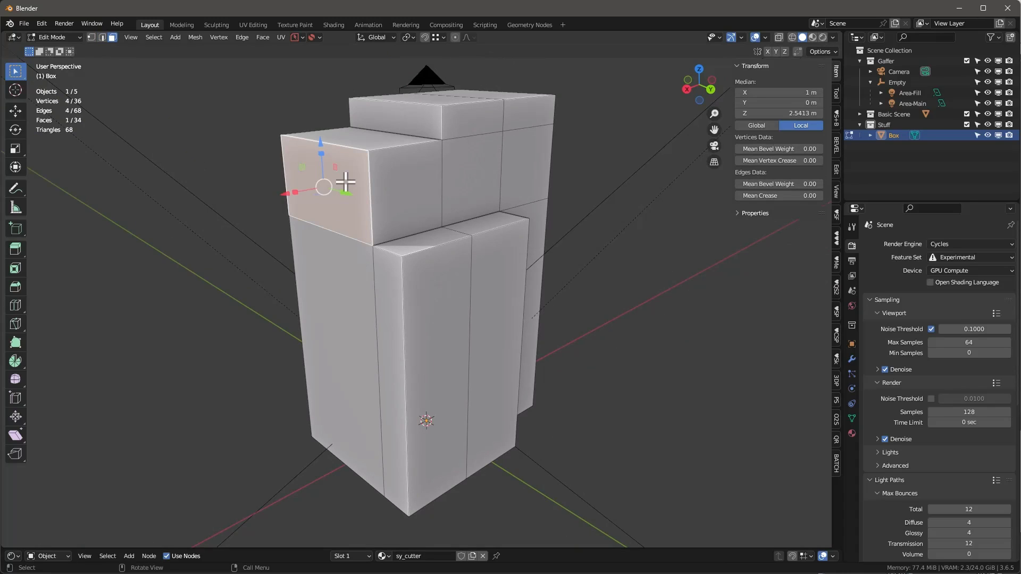
{"action": "key", "text": "alt+e"}
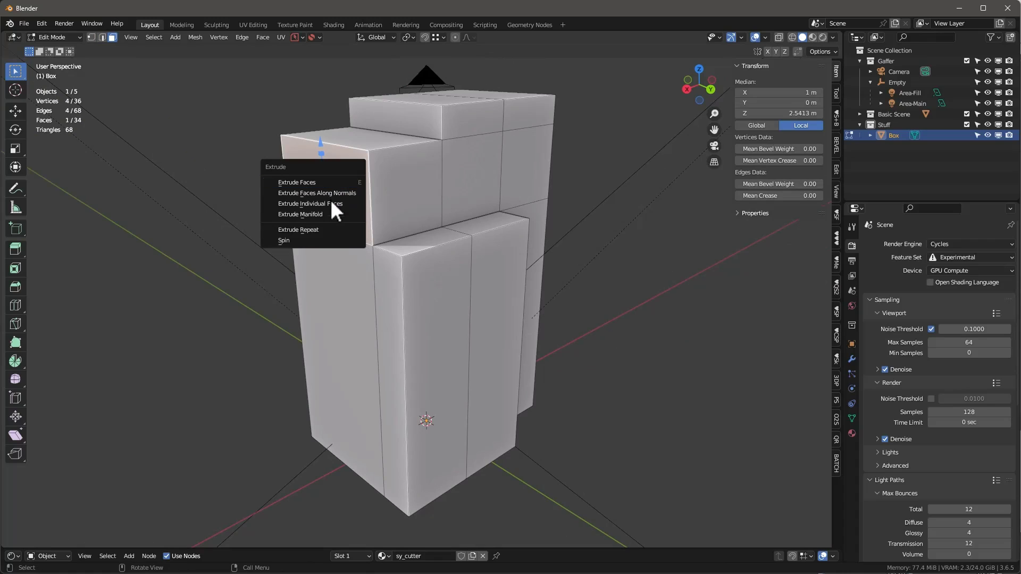
{"action": "left_click", "coordinate": [322, 215]}
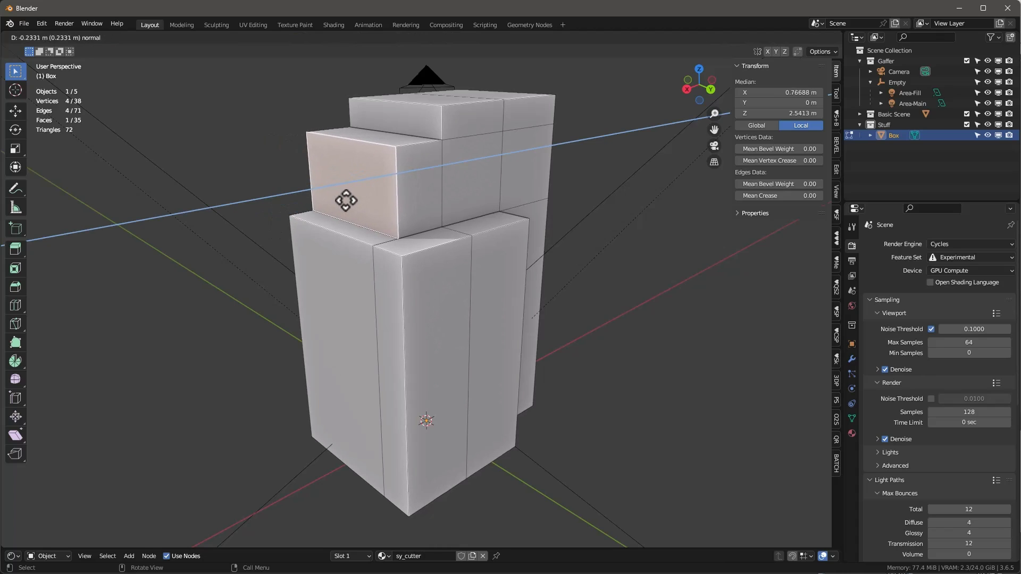
{"action": "left_click", "coordinate": [349, 198]}
Try a regular extrusion of the raised roof block's narrow side face inward by about 0.22 m, and undo it
{"action": "left_click", "coordinate": [408, 123]}
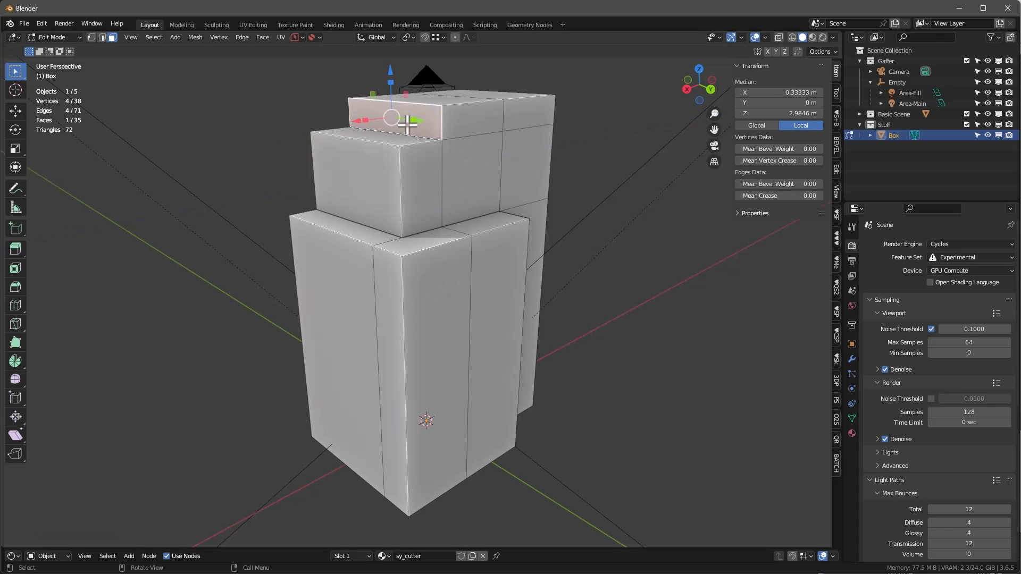
{"action": "key", "text": "e"}
{"action": "left_click", "coordinate": [424, 128]}
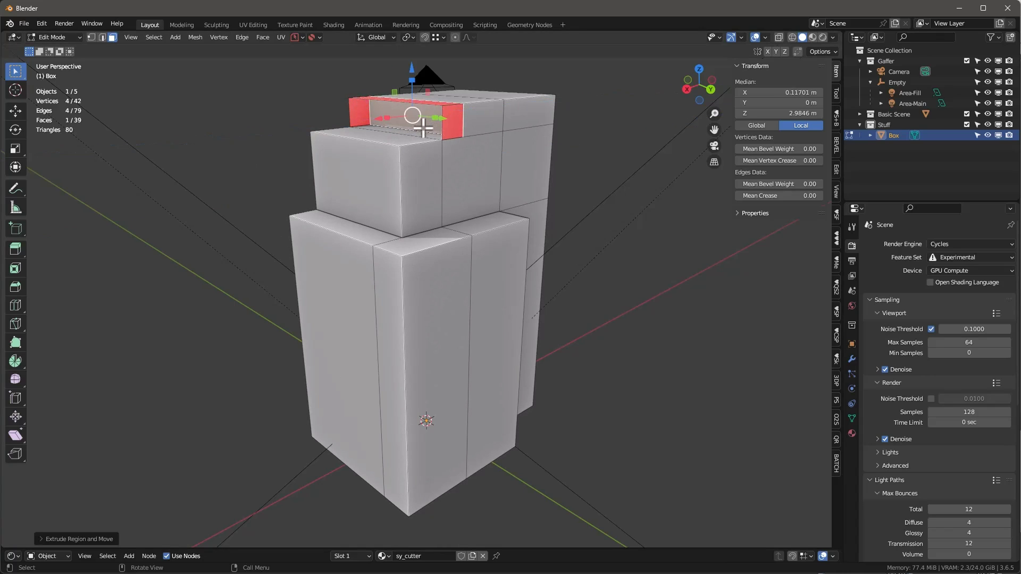
{"action": "key", "text": "ctrl+z"}
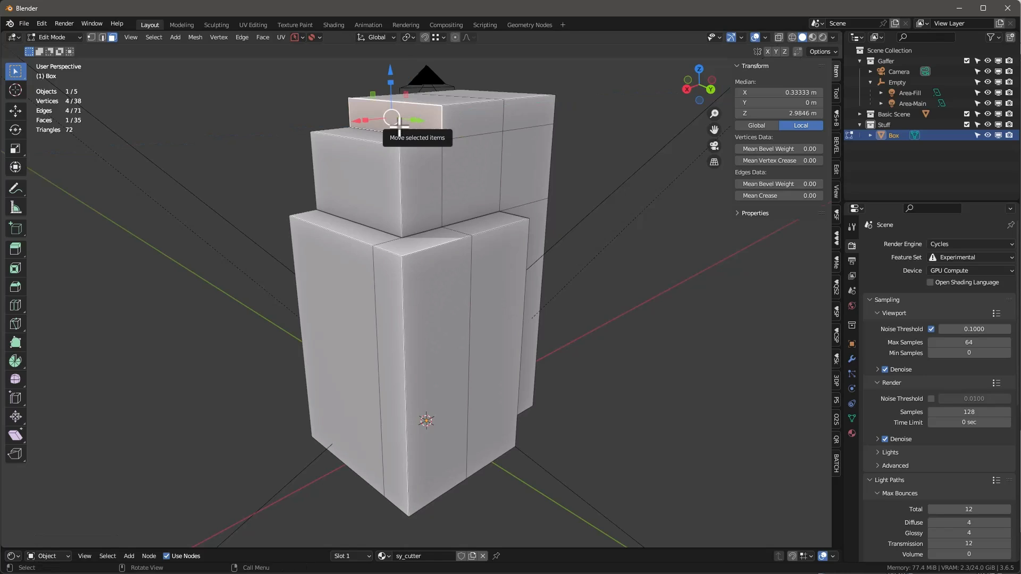
Push the raised roof block's narrow side face inward by about 0.17 m with Extrude Manifold
{"action": "key", "text": "alt+e"}
{"action": "left_click", "coordinate": [397, 126]}
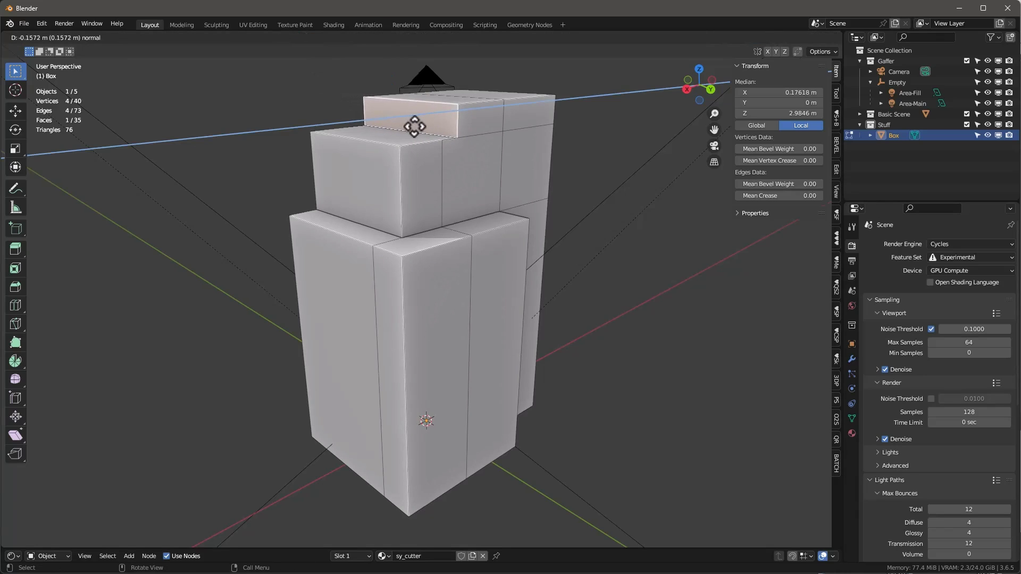
{"action": "left_click", "coordinate": [415, 123]}
Extrude the recessed side face directly below the topmost roof block outward by about 0.14 m
{"action": "left_click", "coordinate": [463, 164]}
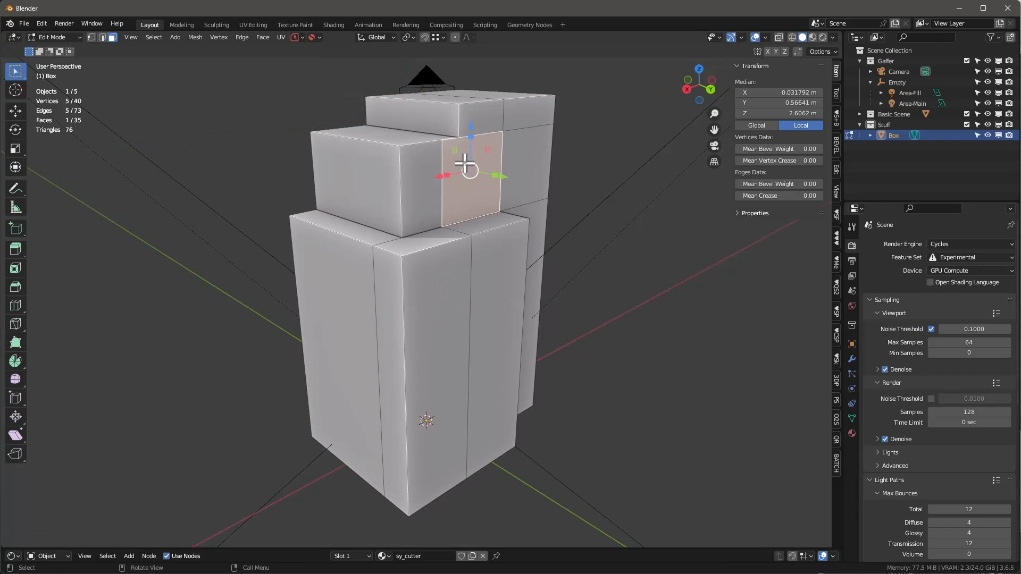
{"action": "key", "text": "e"}
{"action": "left_click", "coordinate": [474, 169]}
Push the narrow top face at the corner of the extruded side block down by about 0.14 m with Extrude Manifold
{"action": "middle_click_drag", "start_coordinate": [473, 169], "coordinate": [467, 200]}
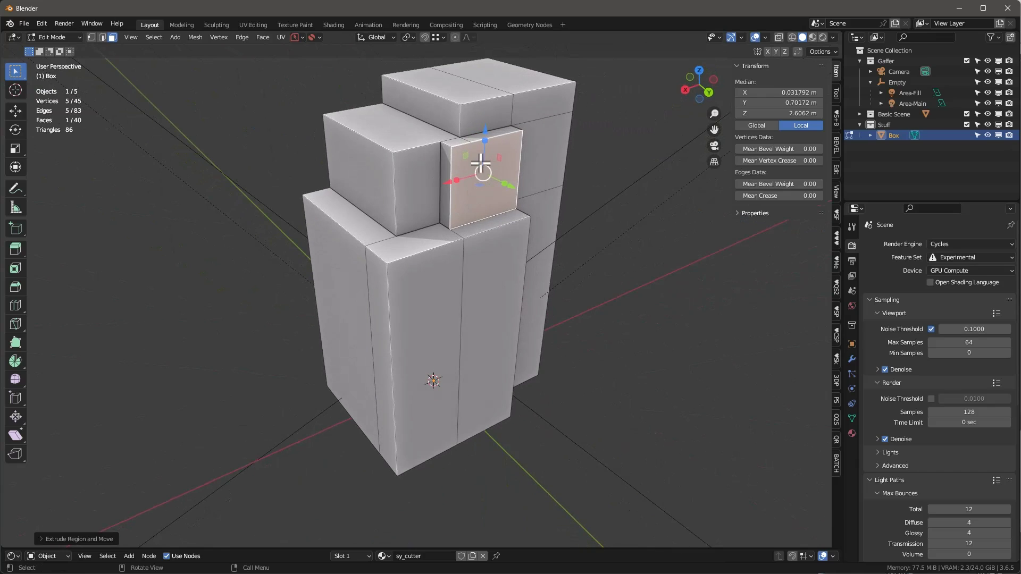
{"action": "scroll", "coordinate": [456, 142], "scroll_direction": "up", "scroll_amount": 2}
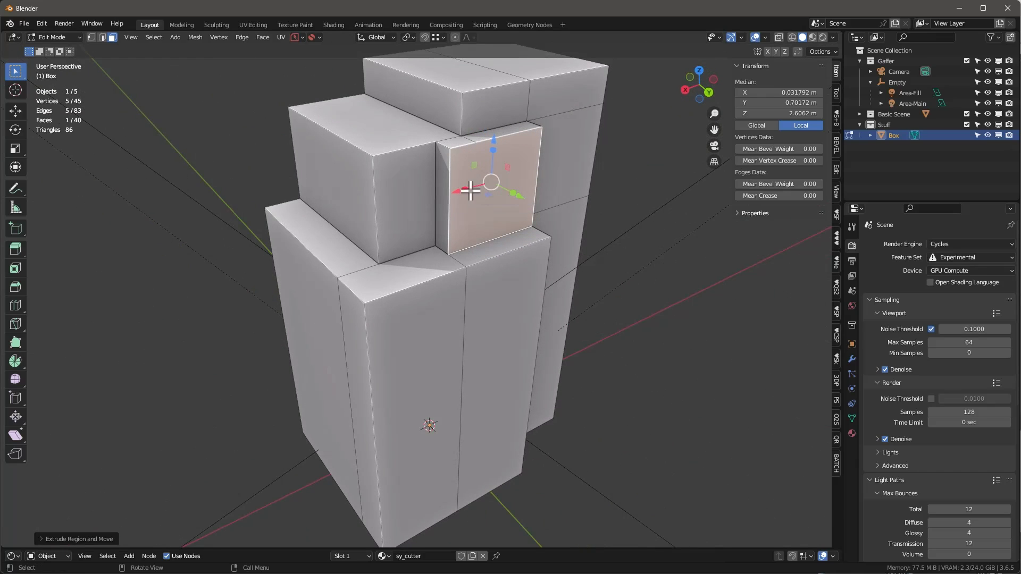
{"action": "scroll", "coordinate": [511, 159], "scroll_direction": "up", "scroll_amount": 2}
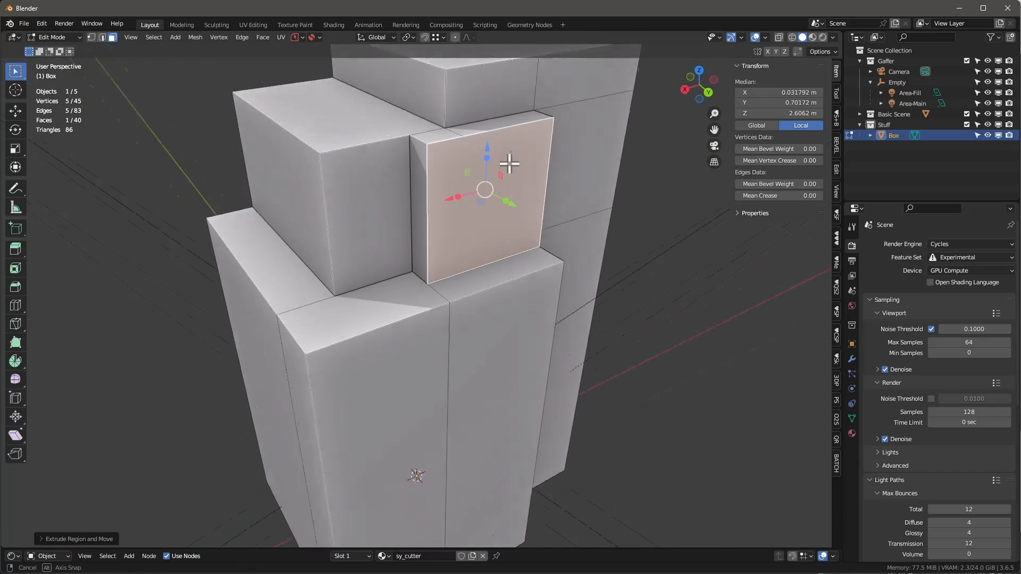
{"action": "left_click", "coordinate": [437, 142]}
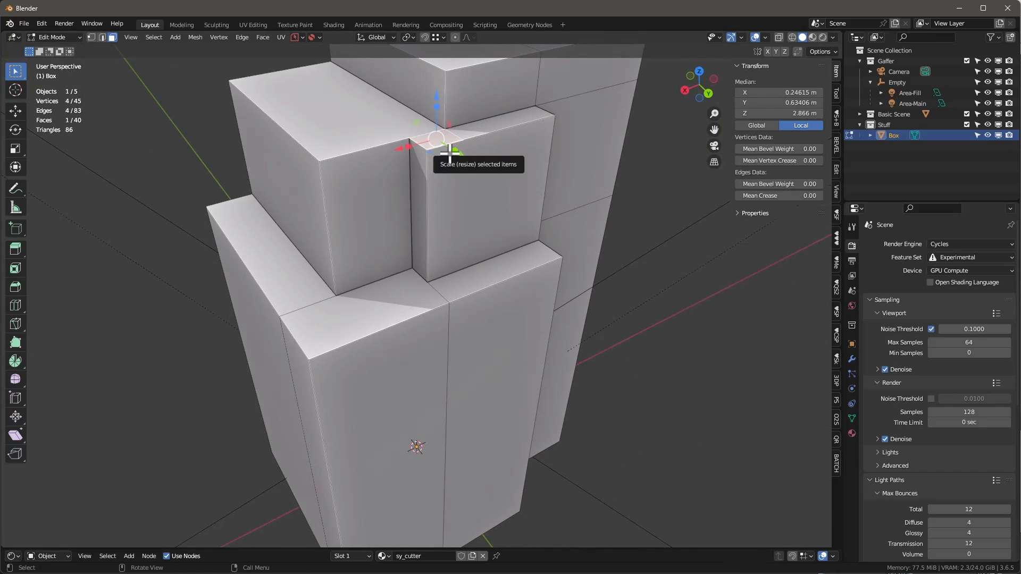
{"action": "key", "text": "e"}
{"action": "left_click", "coordinate": [451, 186]}
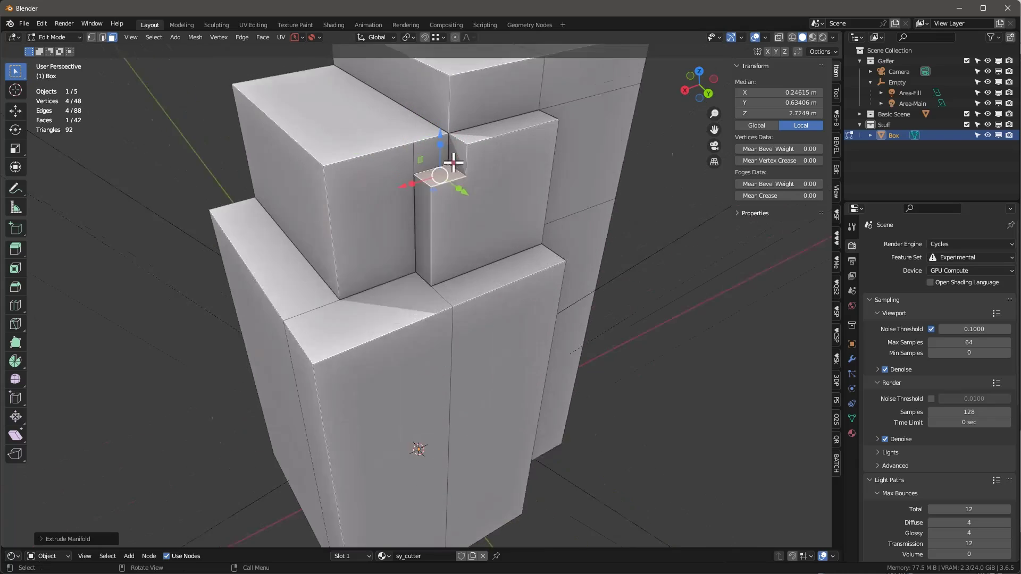
Add two horizontal loop cuts around the lower body, one near its upper edge at about 1.97 m and one near its base at about 0.6 m
{"action": "scroll", "coordinate": [453, 163], "scroll_direction": "up", "scroll_amount": 1}
{"action": "scroll", "coordinate": [452, 163], "scroll_direction": "down", "scroll_amount": 4}
{"action": "mouse_move", "coordinate": [452, 164]}
{"action": "middle_mouse_down"}
{"action": "mouse_move", "coordinate": [440, 133]}
{"action": "mouse_move", "coordinate": [463, 150]}
{"action": "middle_mouse_up"}
{"action": "scroll", "coordinate": [464, 149], "scroll_direction": "down", "scroll_amount": 1}
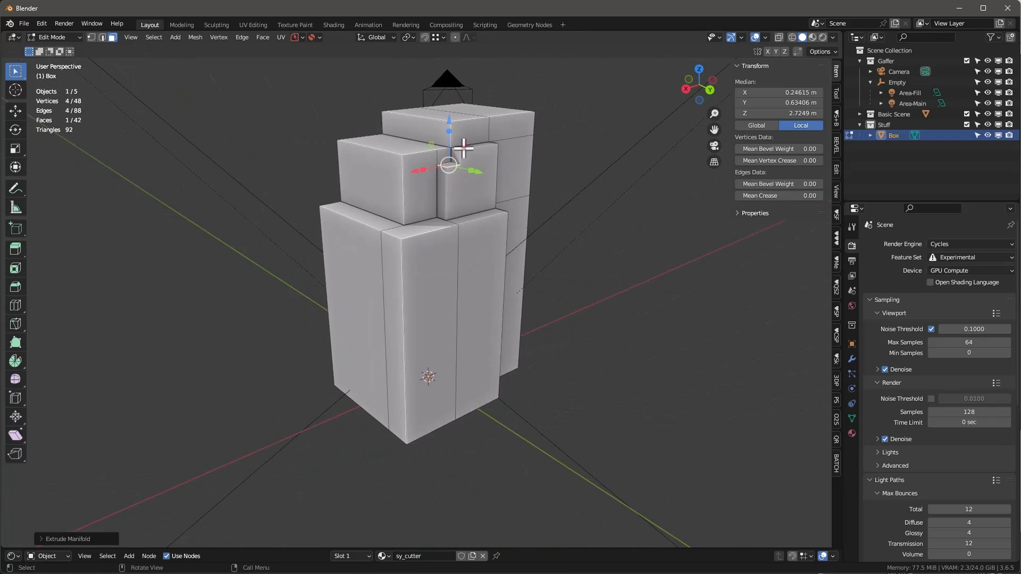
{"action": "middle_click_drag", "start_coordinate": [501, 234], "coordinate": [488, 244]}
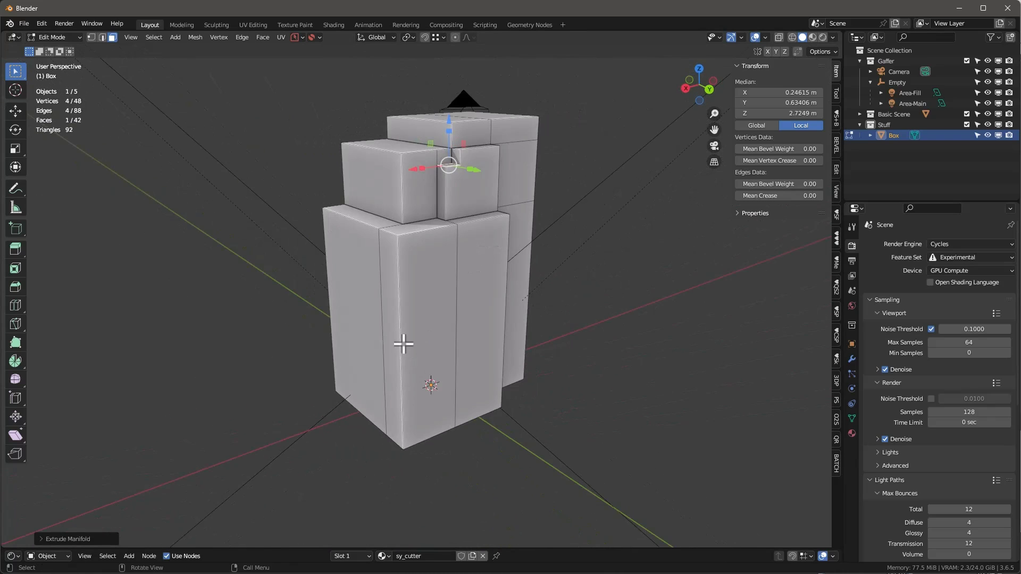
{"action": "key", "text": "ctrl+r"}
{"action": "scroll", "coordinate": [406, 332], "scroll_direction": "up", "scroll_amount": 1}
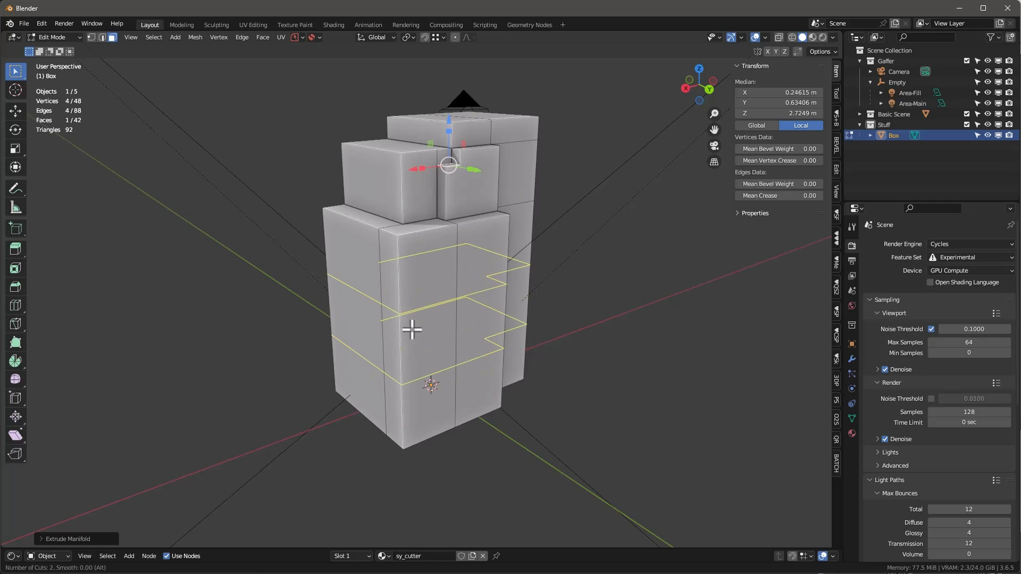
{"action": "scroll", "coordinate": [416, 331], "scroll_direction": "down", "scroll_amount": 1}
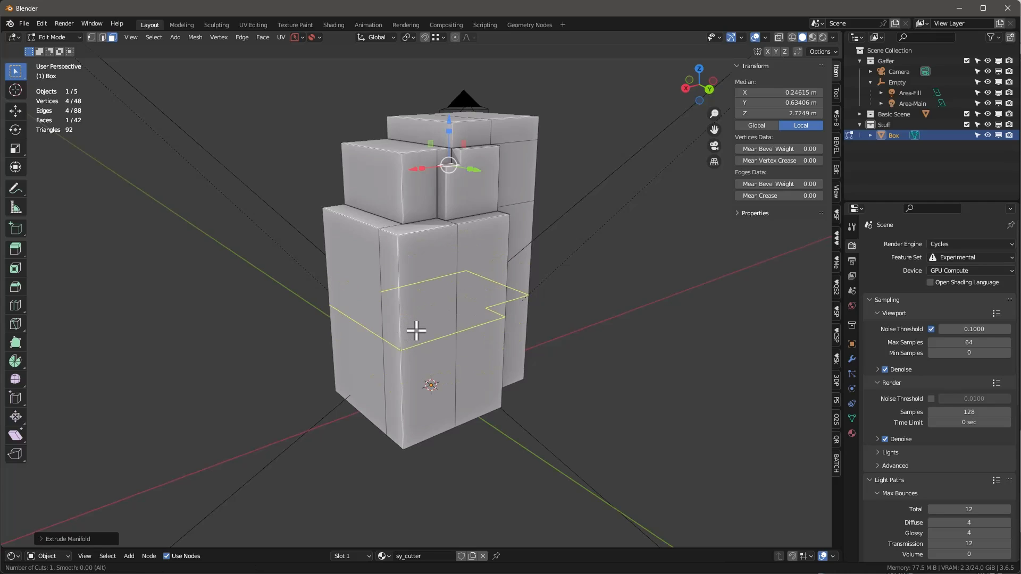
{"action": "left_click", "coordinate": [416, 331]}
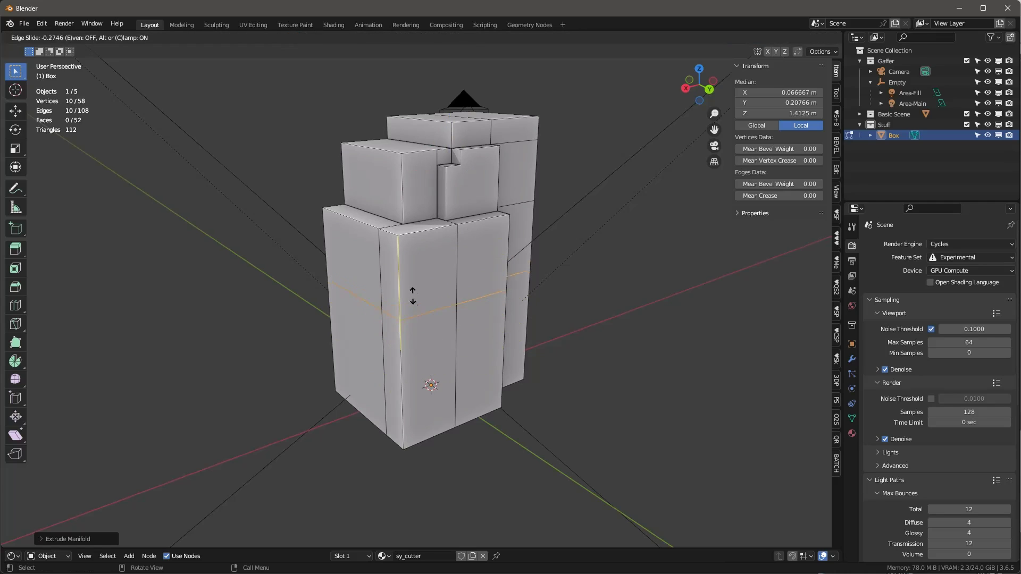
{"action": "left_click", "coordinate": [415, 248]}
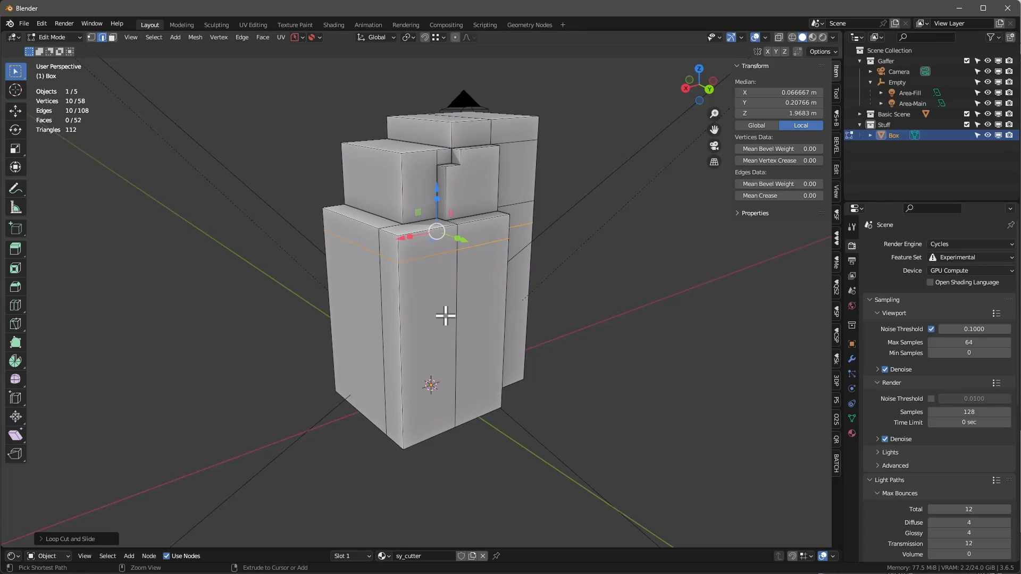
{"action": "key", "text": "ctrl+r"}
{"action": "left_click", "coordinate": [402, 314]}
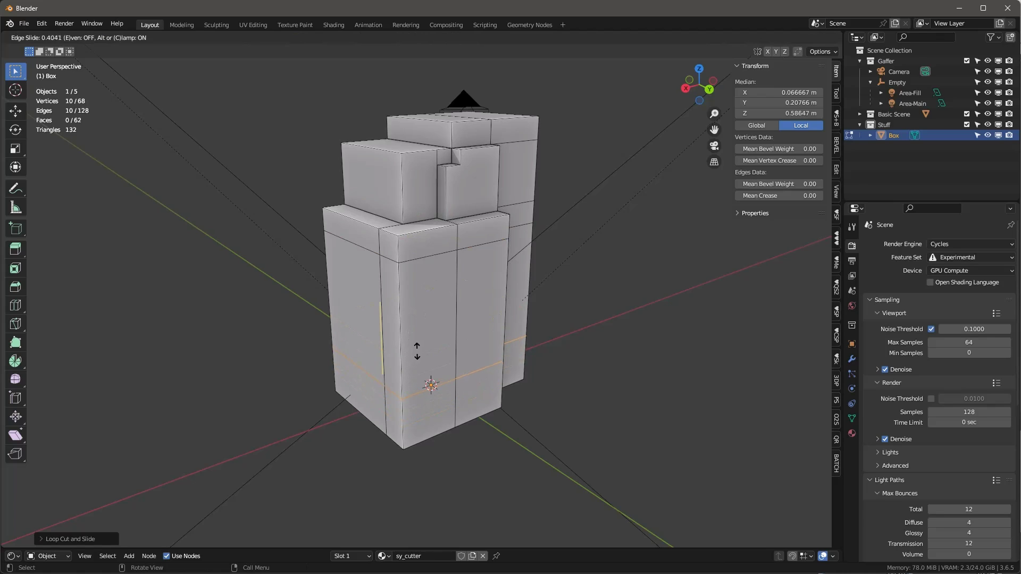
{"action": "left_click", "coordinate": [417, 352]}
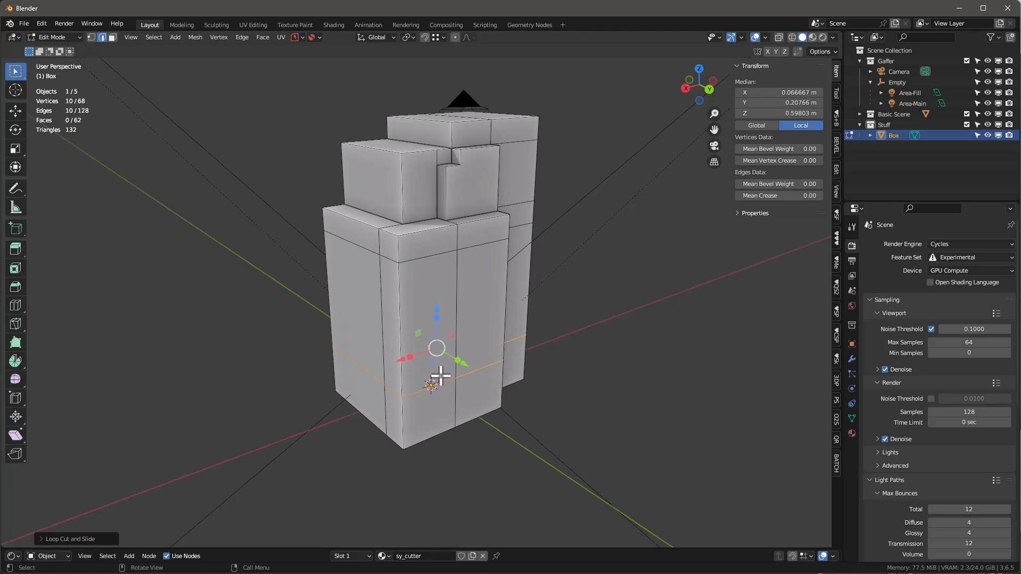
Select both horizontal edge loops around the lower body and bevel them into narrow bands
{"action": "left_click", "coordinate": [431, 255], "text": "alt"}
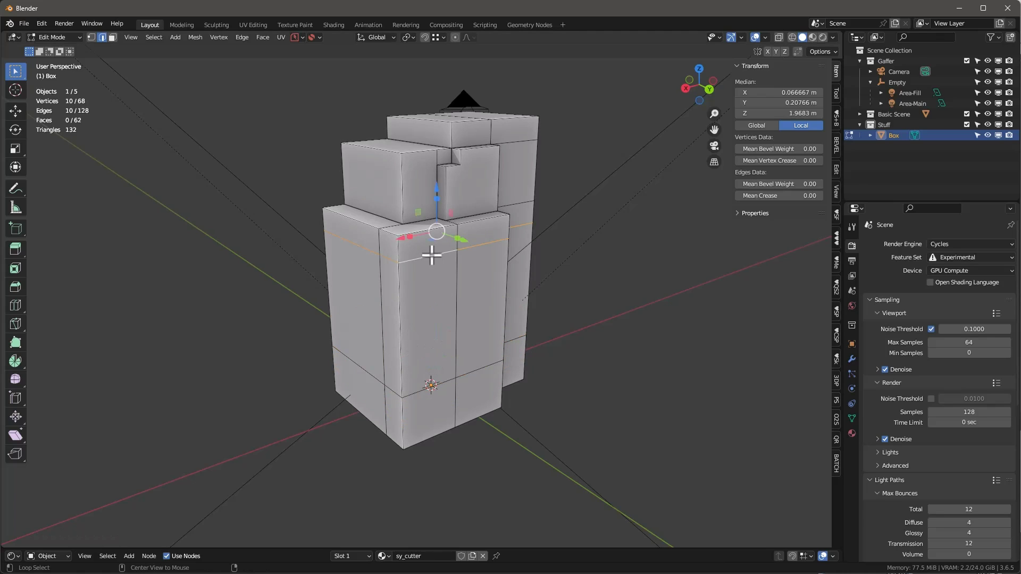
{"action": "left_click", "coordinate": [450, 381], "text": "alt+shift"}
{"action": "mouse_move", "coordinate": [425, 330]}
{"action": "middle_mouse_down"}
{"action": "mouse_move", "coordinate": [257, 296]}
{"action": "mouse_move", "coordinate": [175, 325]}
{"action": "mouse_move", "coordinate": [239, 342]}
{"action": "mouse_move", "coordinate": [399, 323]}
{"action": "mouse_move", "coordinate": [433, 330]}
{"action": "middle_mouse_up"}
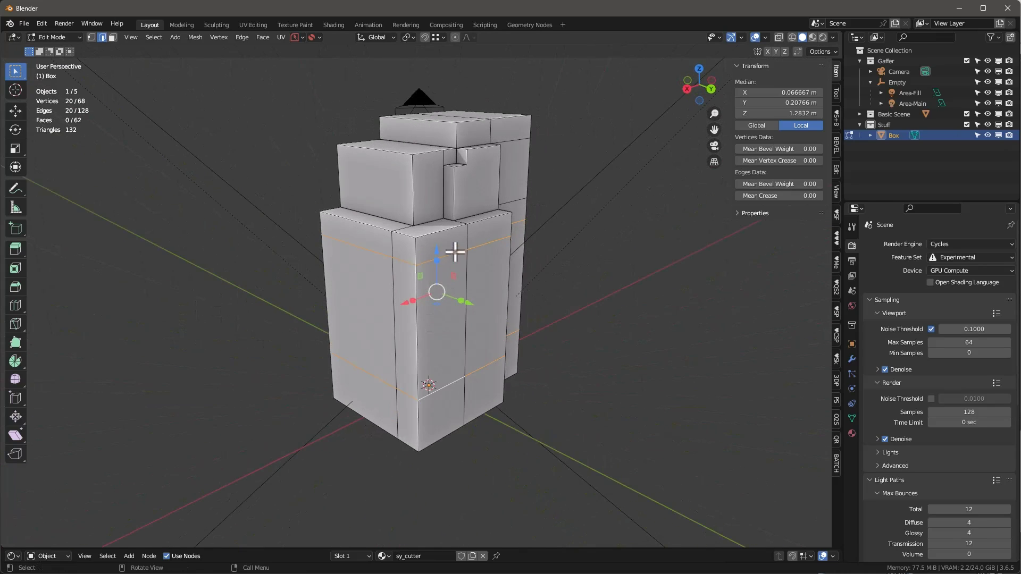
{"action": "key", "text": "ctrl+b"}
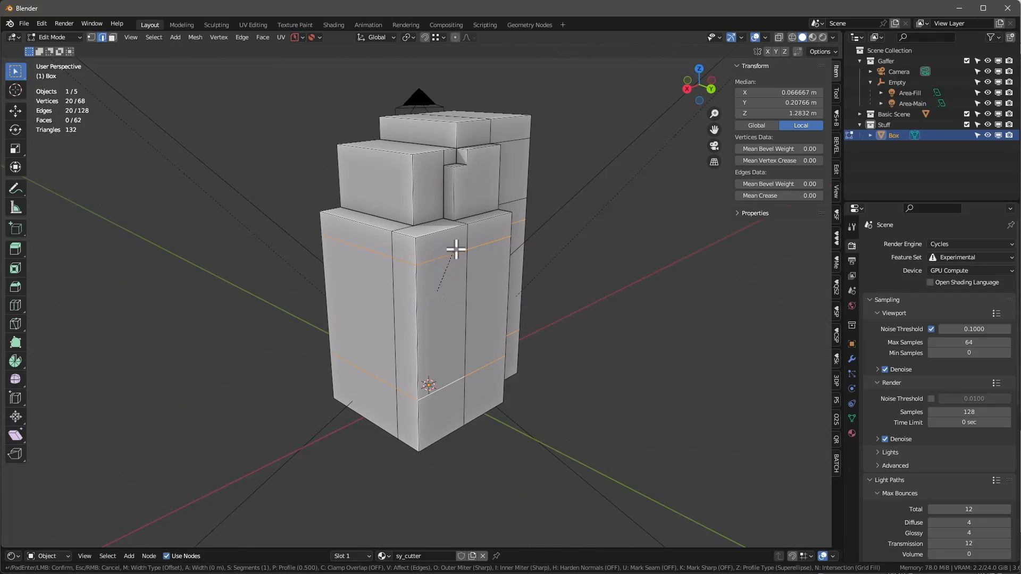
{"action": "left_click", "coordinate": [476, 329]}
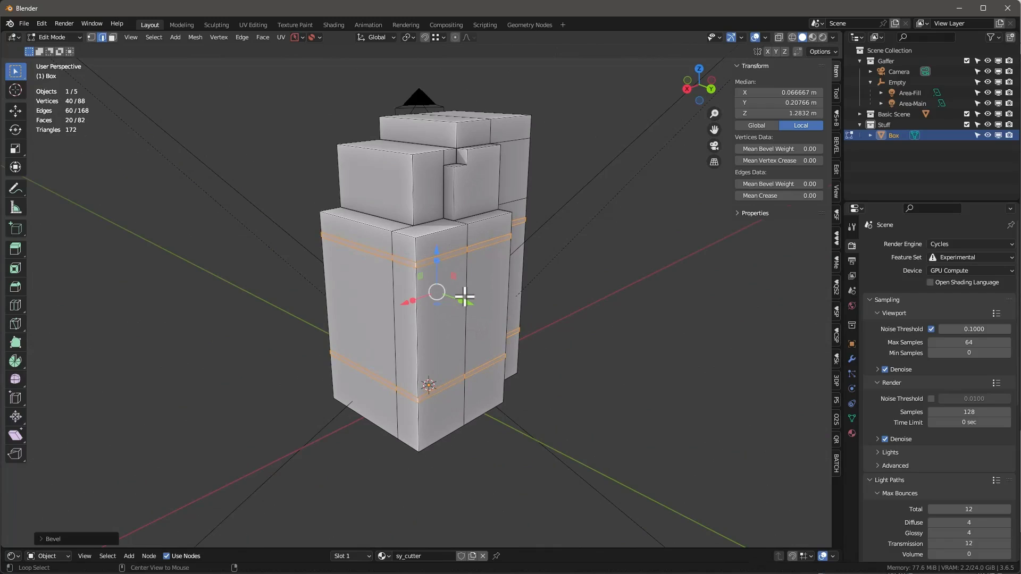
Extrude the two narrow bands along their normals inward by about 0.09 m to form grooves
{"action": "key", "text": "alt+e"}
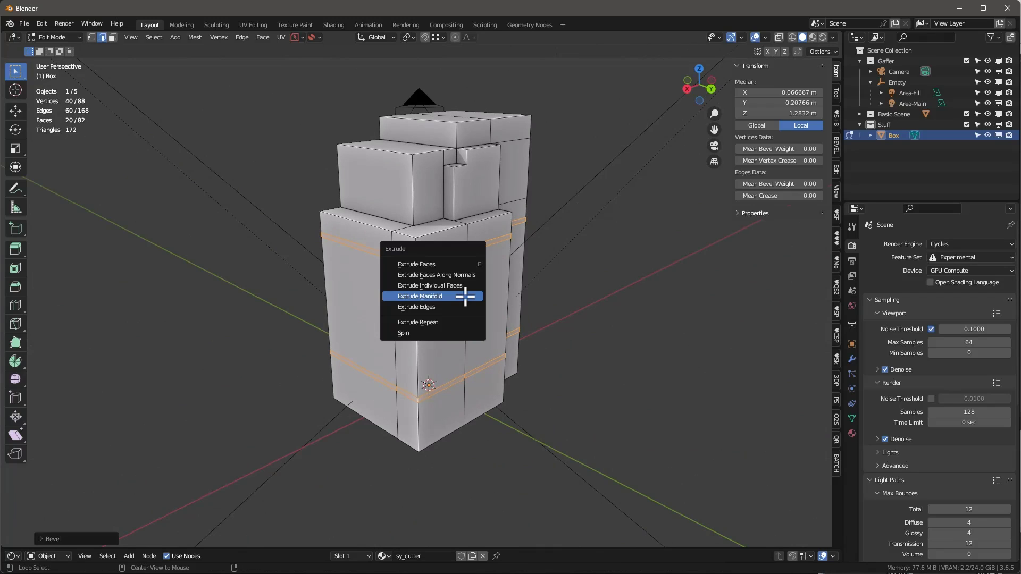
{"action": "left_click", "coordinate": [435, 275]}
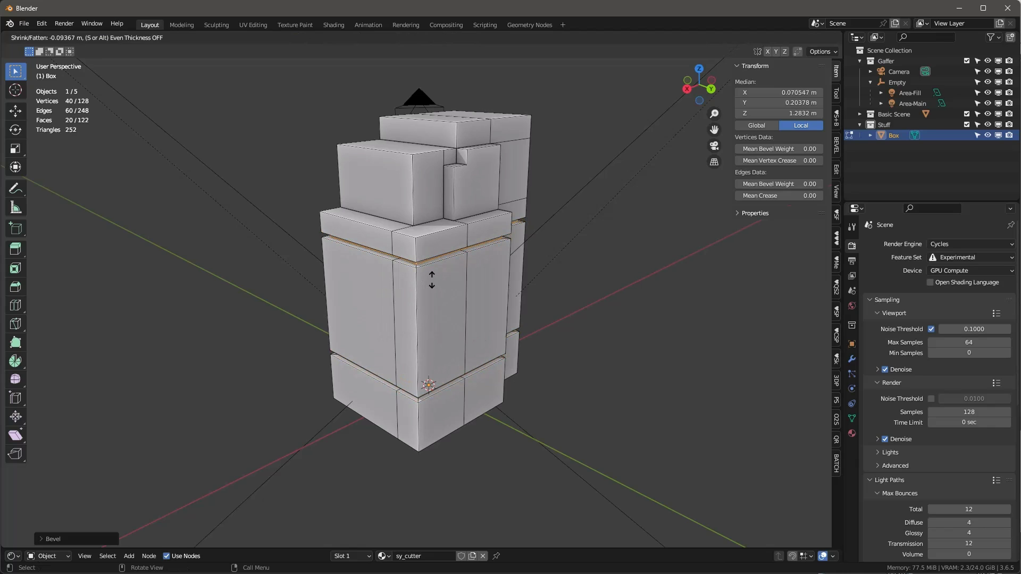
{"action": "left_click", "coordinate": [432, 279]}
Bevel the front top edge of the middle-tier block into a wide chamfer
{"action": "mouse_move", "coordinate": [455, 276]}
{"action": "middle_mouse_down"}
{"action": "mouse_move", "coordinate": [383, 266]}
{"action": "mouse_move", "coordinate": [403, 290]}
{"action": "mouse_move", "coordinate": [463, 283]}
{"action": "mouse_move", "coordinate": [453, 287]}
{"action": "middle_mouse_up"}
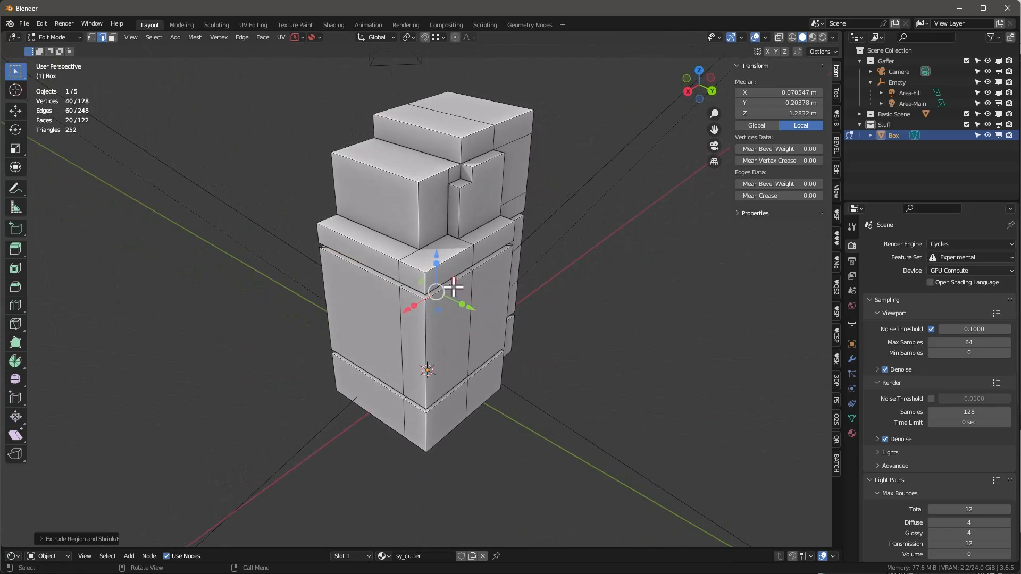
{"action": "left_click", "coordinate": [376, 167]}
{"action": "key", "text": "ctrl+b"}
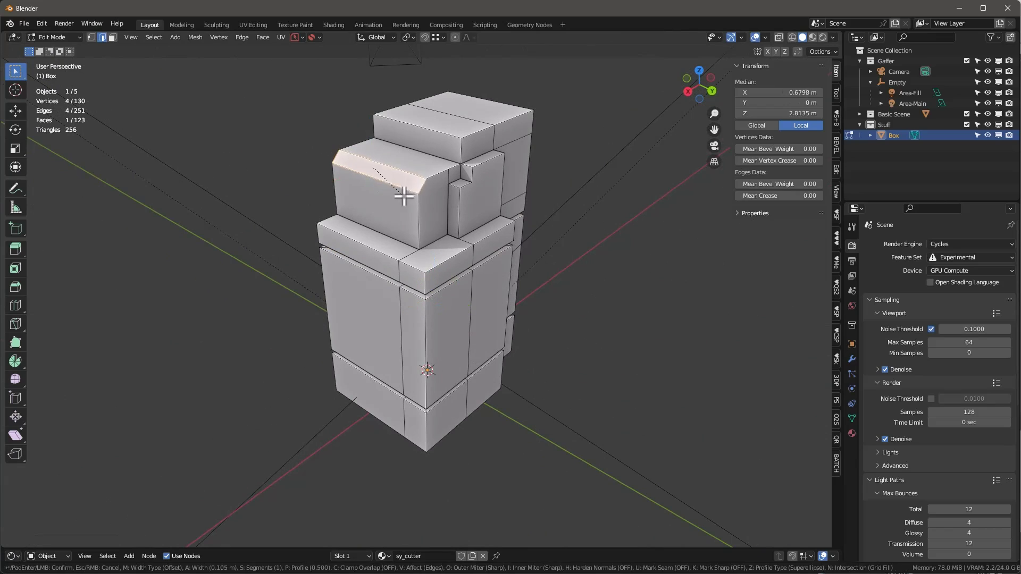
{"action": "left_click", "coordinate": [420, 186]}
Push the topmost block's small side face above the side block inward by about 0.14 m with Extrude Manifold
{"action": "left_click", "coordinate": [475, 150]}
{"action": "key", "text": "3"}
{"action": "left_click", "coordinate": [475, 152]}
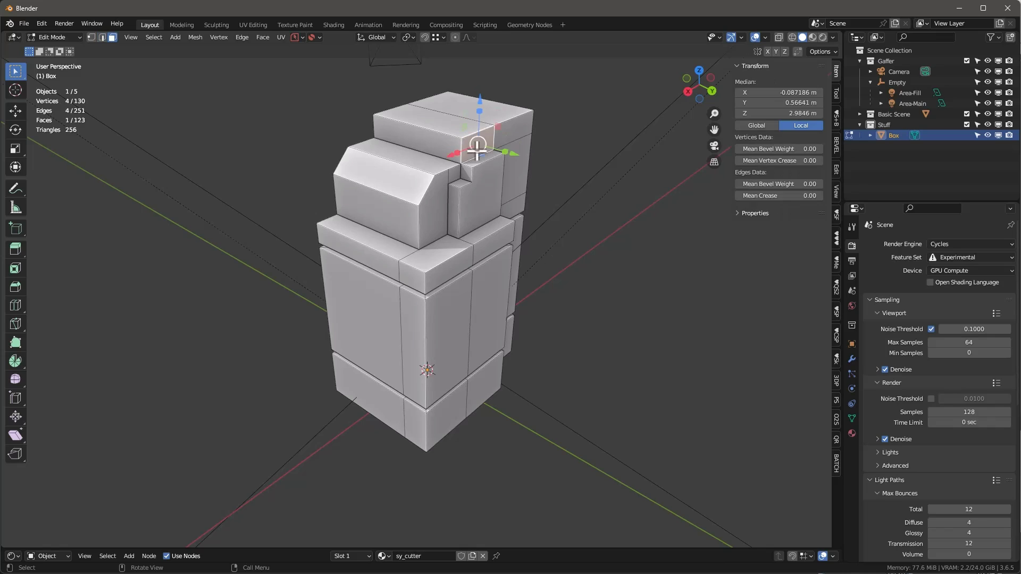
{"action": "key", "text": "alt+e"}
{"action": "left_click", "coordinate": [475, 171]}
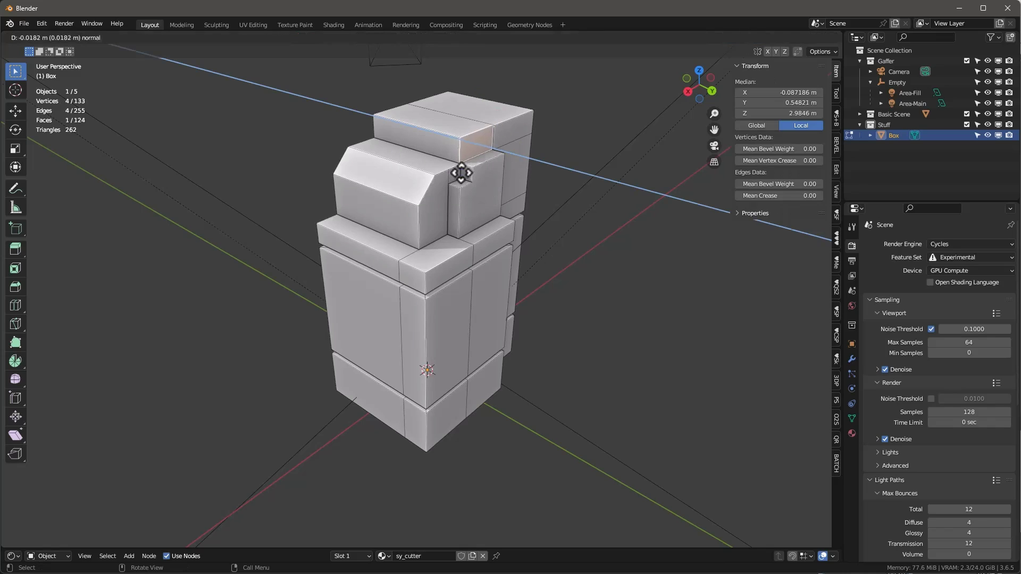
{"action": "left_click", "coordinate": [453, 171]}
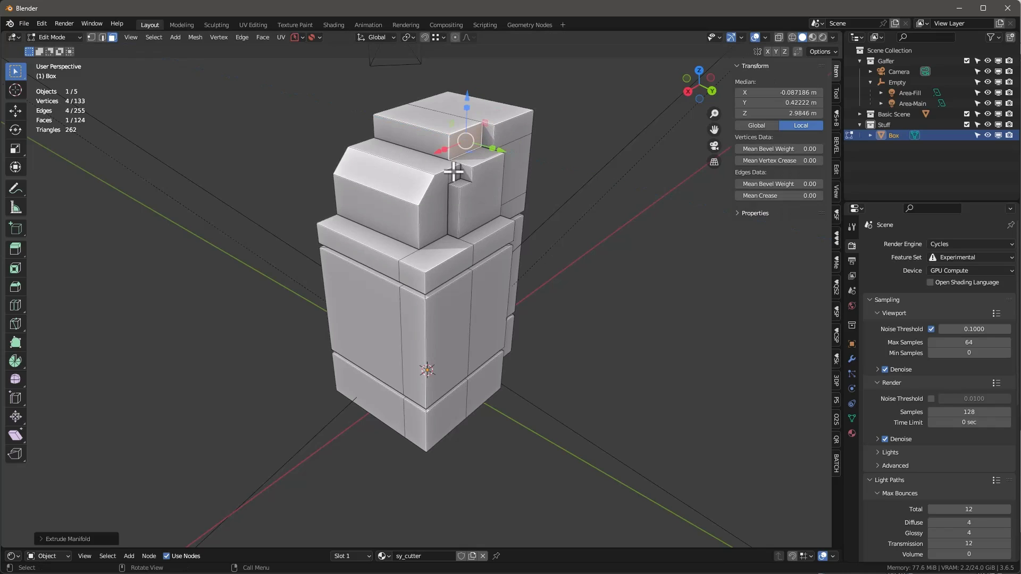
Try a bevel on the front top edge of the topmost block, and undo it
{"action": "key", "text": "2"}
{"action": "left_click", "coordinate": [418, 128]}
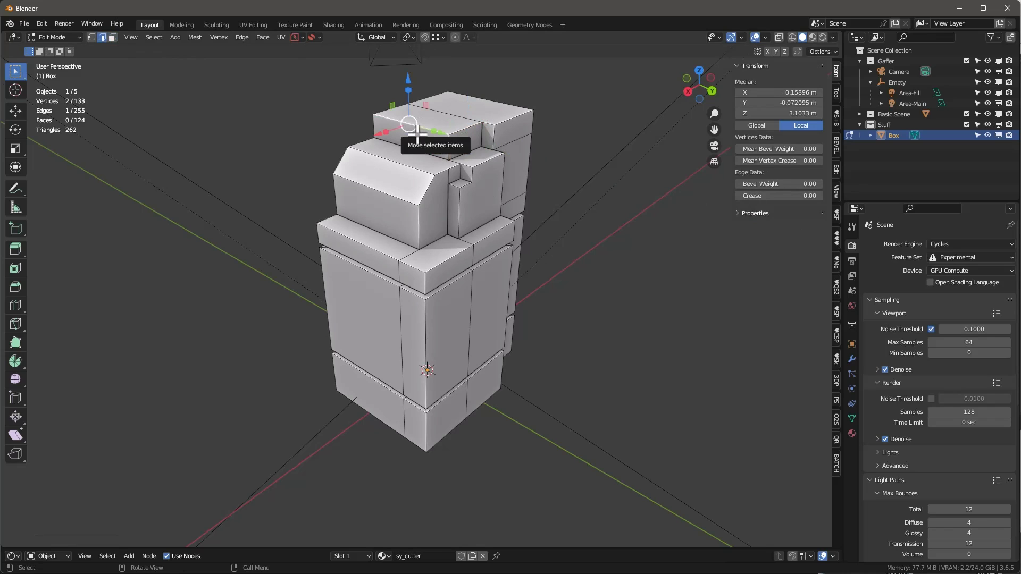
{"action": "key", "text": "ctrl+b"}
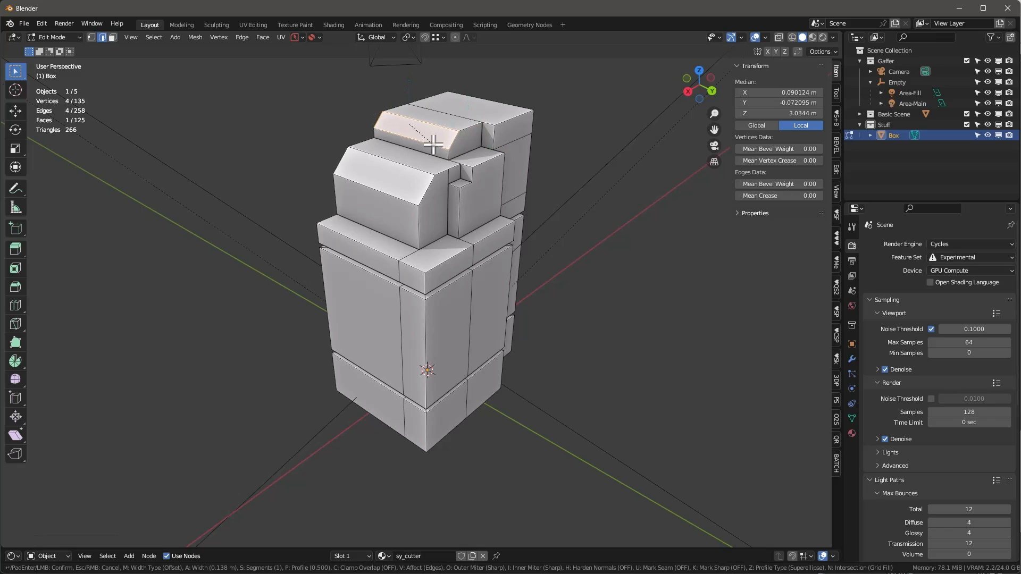
{"action": "left_click", "coordinate": [505, 171]}
{"action": "middle_click_drag", "start_coordinate": [506, 170], "coordinate": [432, 137]}
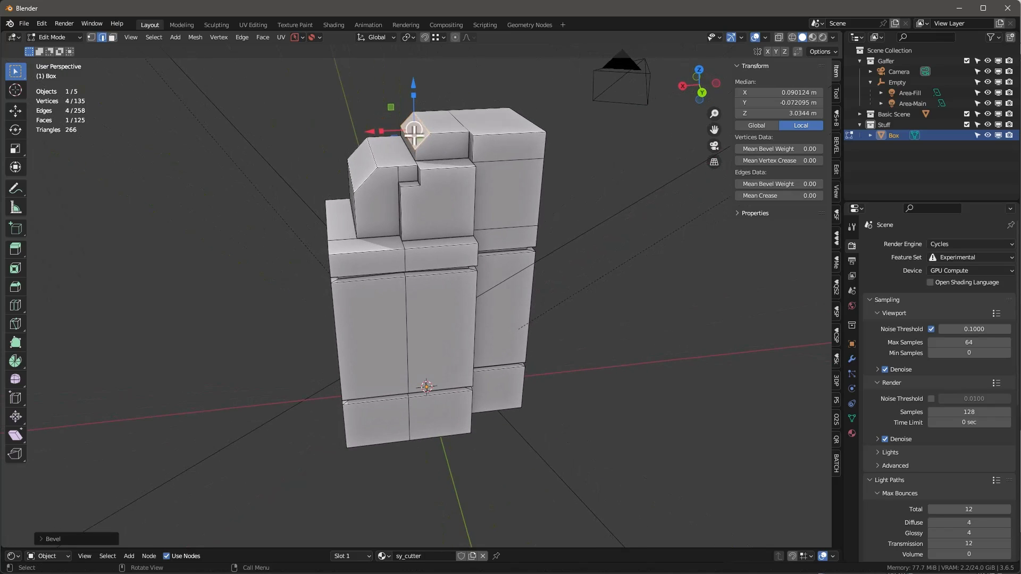
{"action": "key", "text": "ctrl+z"}
Bevel the outer top edge of the small side block by about 0.1 m
{"action": "middle_click_drag", "start_coordinate": [433, 173], "coordinate": [478, 170]}
{"action": "left_click", "coordinate": [475, 171]}
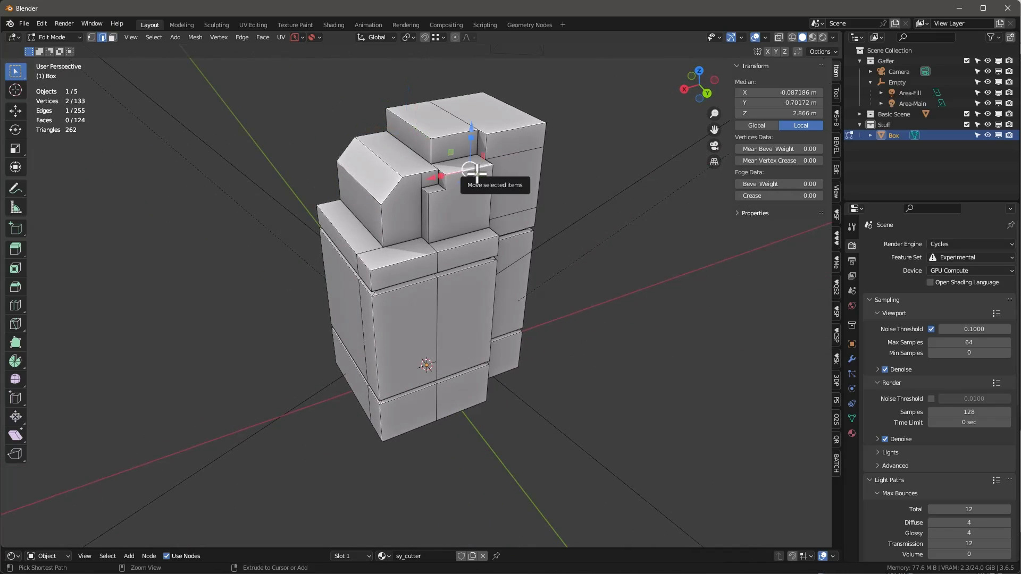
{"action": "key", "text": "ctrl+b"}
{"action": "left_click", "coordinate": [485, 184]}
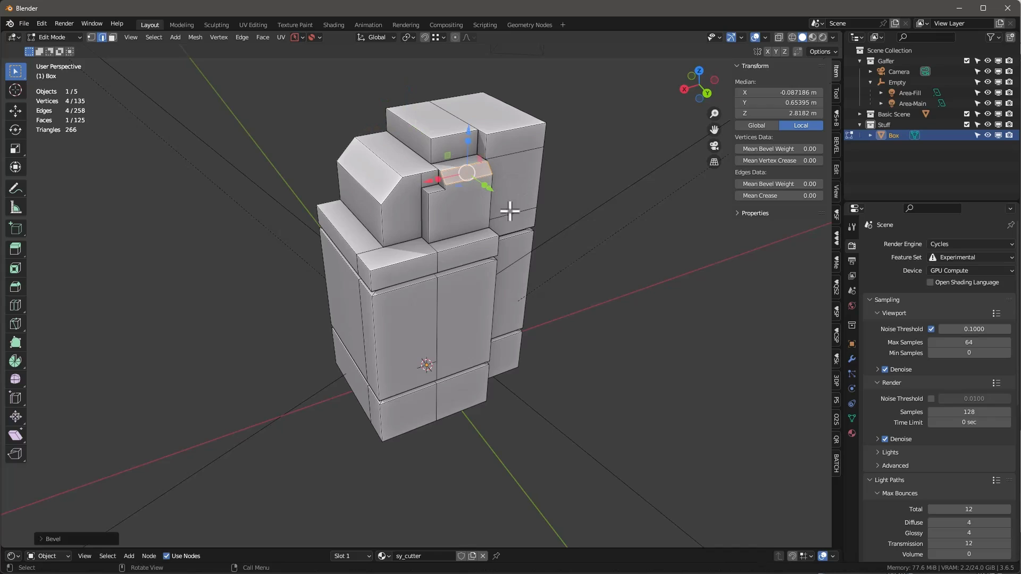
Bevel both segments of the lower body's front top edge by about 0.07 m
{"action": "middle_click_drag", "start_coordinate": [505, 210], "coordinate": [361, 248]}
{"action": "left_click", "coordinate": [349, 248]}
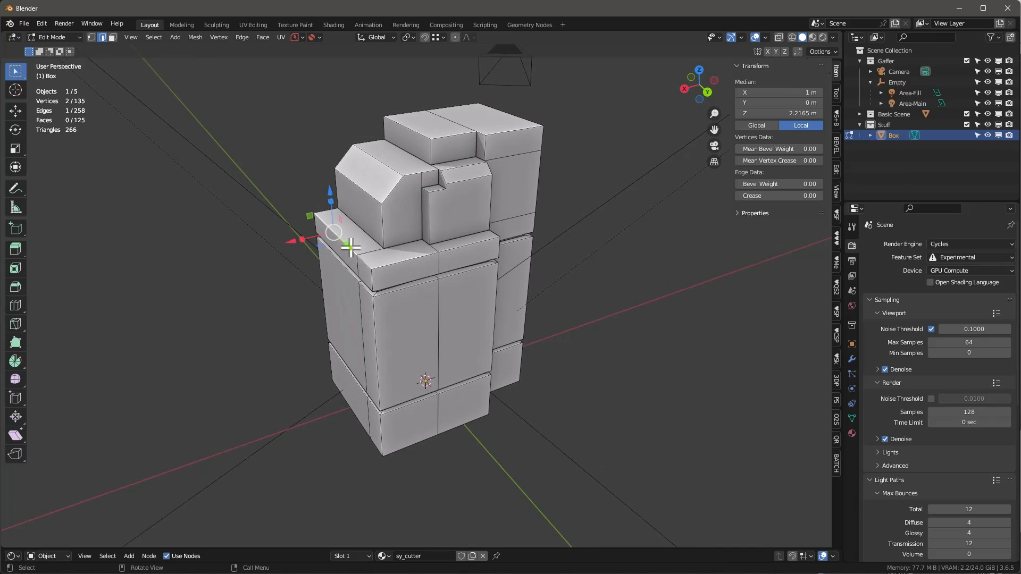
{"action": "left_click", "coordinate": [365, 262], "text": "shift"}
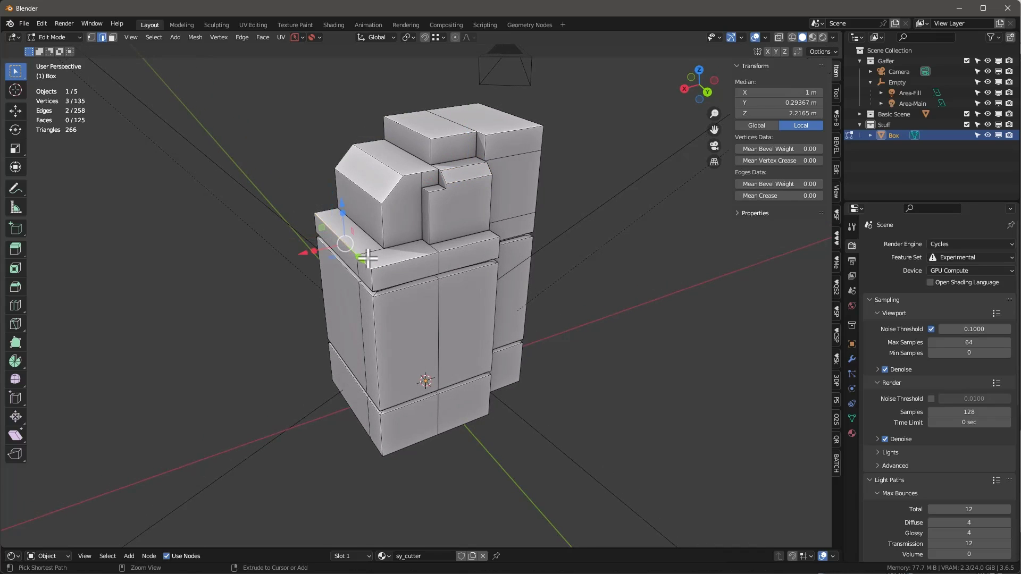
{"action": "key", "text": "ctrl+b"}
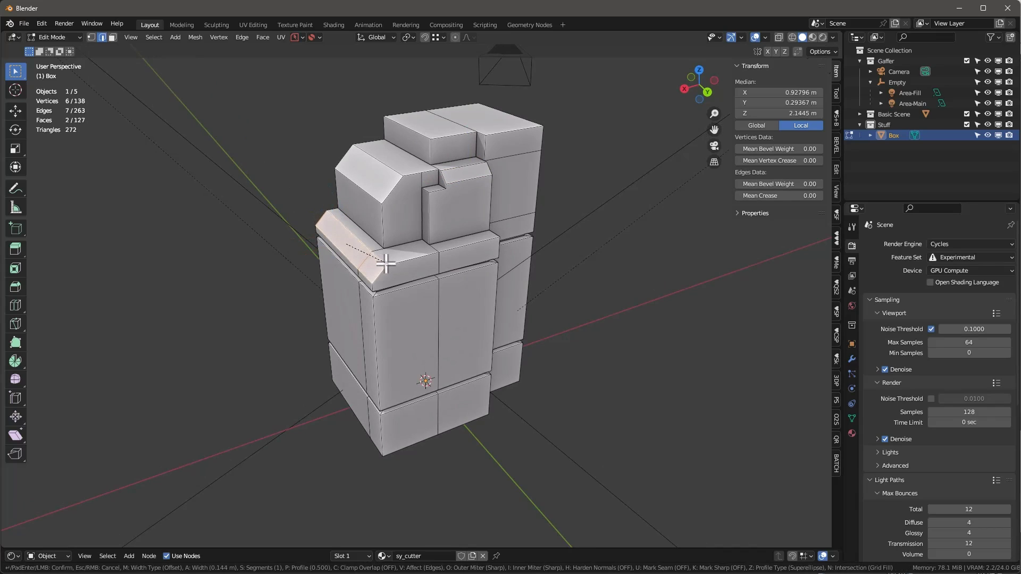
{"action": "left_click", "coordinate": [378, 261]}
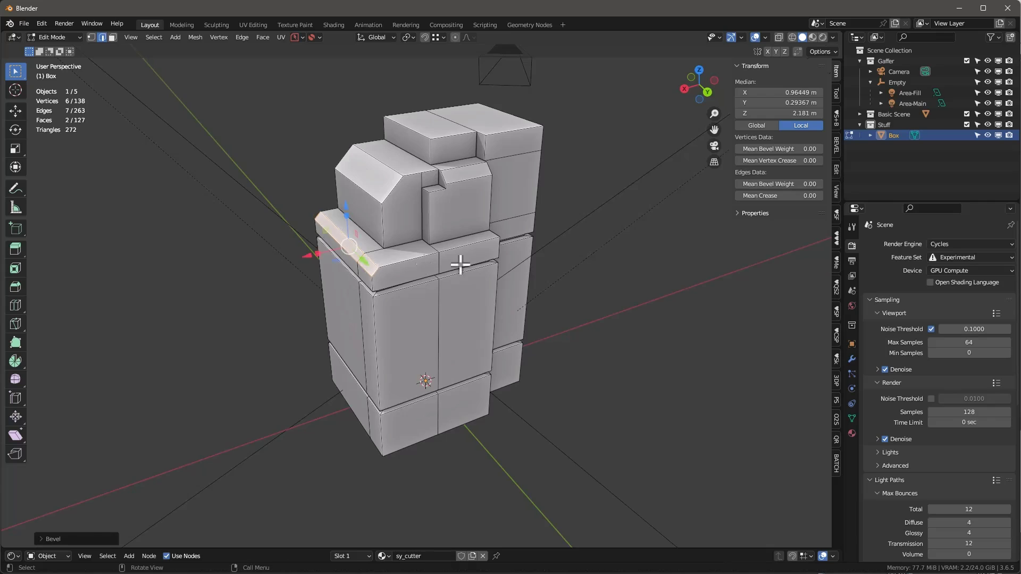
{"action": "mouse_move", "coordinate": [460, 264]}
{"action": "middle_mouse_down"}
{"action": "mouse_move", "coordinate": [433, 233]}
{"action": "mouse_move", "coordinate": [456, 254]}
{"action": "middle_mouse_up"}
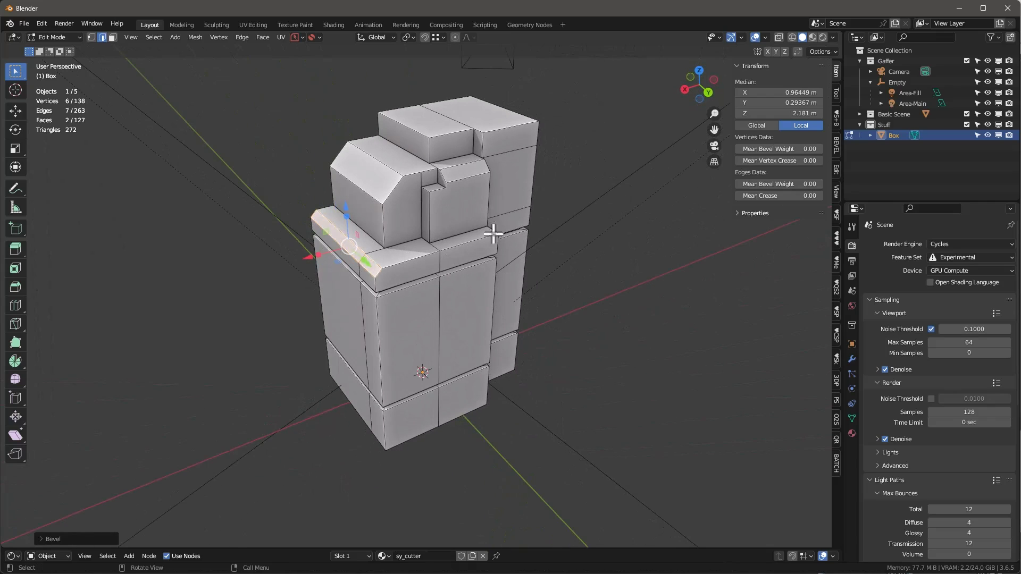
Extrude the full-height middle column of faces on the box's opposite side outward by about 0.13 m
{"action": "left_click", "coordinate": [488, 201]}
{"action": "middle_click_drag", "start_coordinate": [495, 204], "coordinate": [477, 239]}
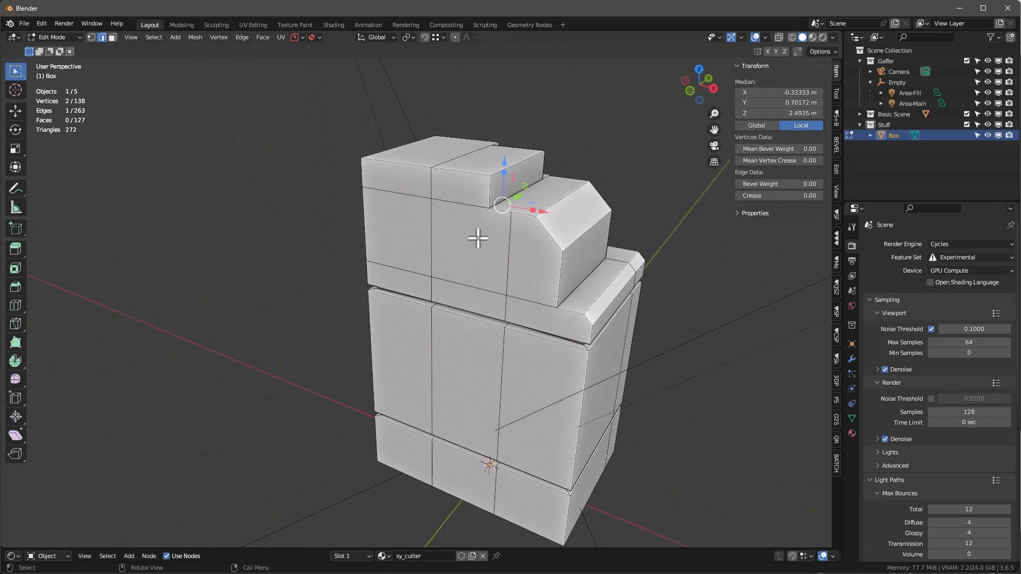
{"action": "key", "text": "3"}
{"action": "left_click", "coordinate": [469, 245]}
{"action": "left_click", "coordinate": [458, 474], "text": "ctrl"}
{"action": "key", "text": "e"}
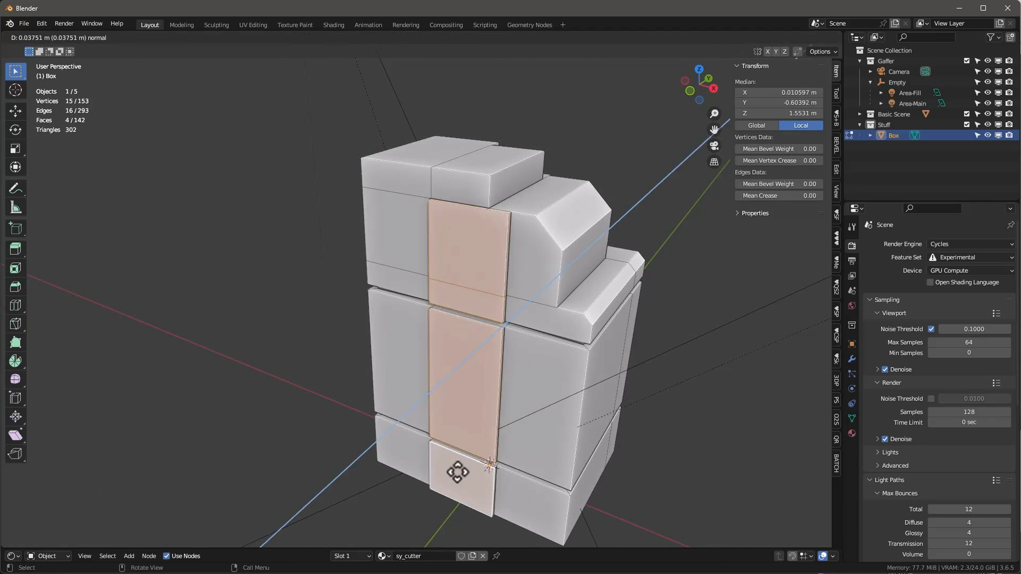
{"action": "left_click", "coordinate": [478, 449]}
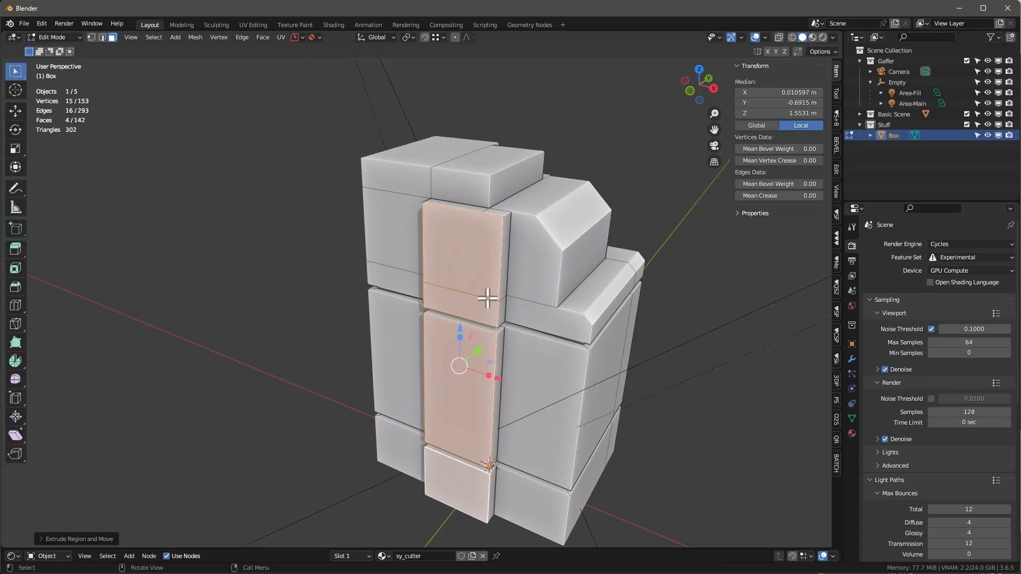
Push the chamfered block's side face next to the extruded column inward by about 0.1 m with Extrude Manifold
{"action": "middle_click_drag", "start_coordinate": [489, 306], "coordinate": [518, 272]}
{"action": "left_click", "coordinate": [519, 272]}
{"action": "key", "text": "alt+e"}
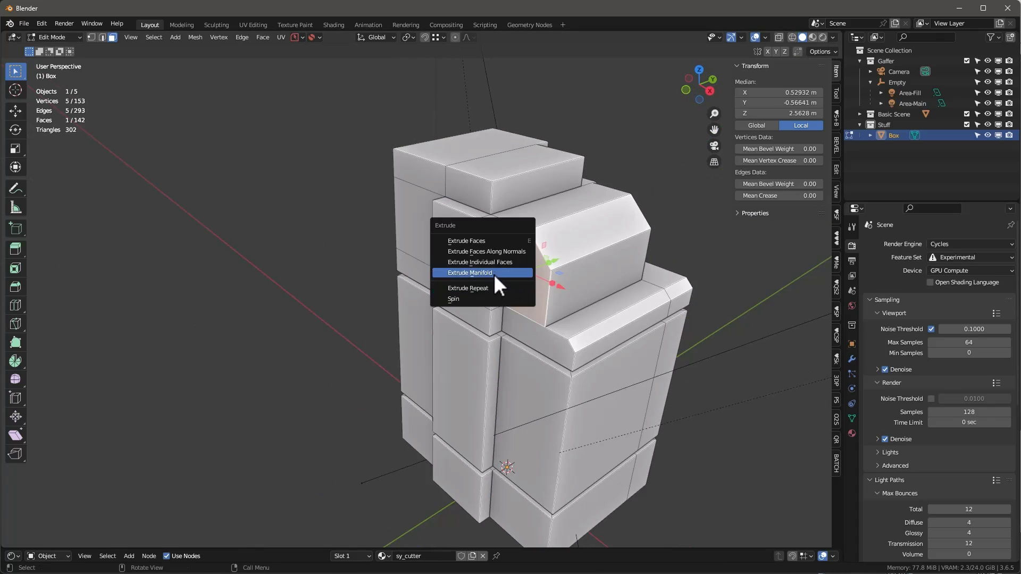
{"action": "left_click", "coordinate": [494, 272]}
{"action": "left_click", "coordinate": [506, 274]}
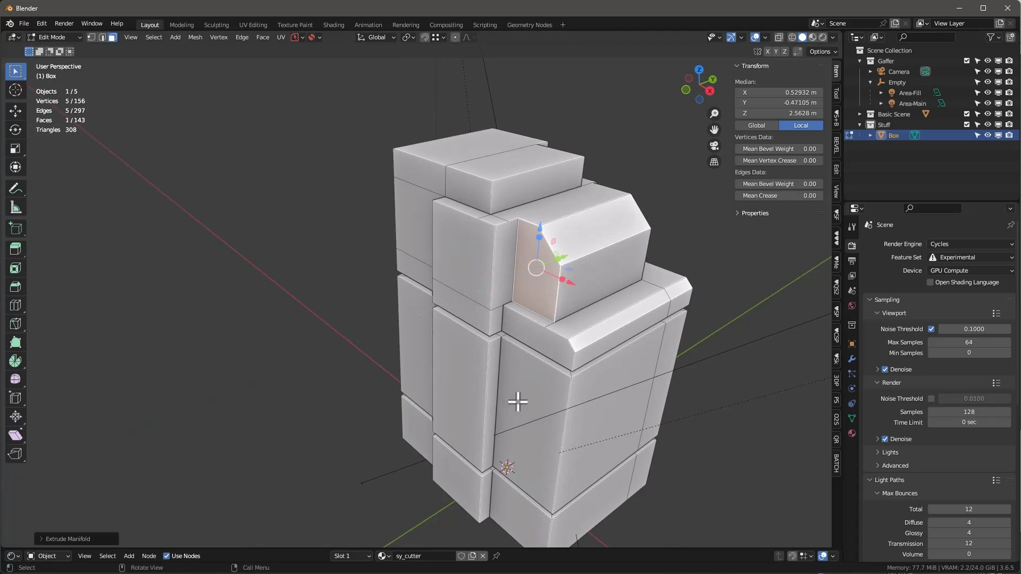
Push the side face of the topmost block's lower front section inward by about 0.1 m with Extrude Manifold
{"action": "middle_click_drag", "start_coordinate": [519, 401], "coordinate": [484, 267]}
{"action": "left_click", "coordinate": [501, 228]}
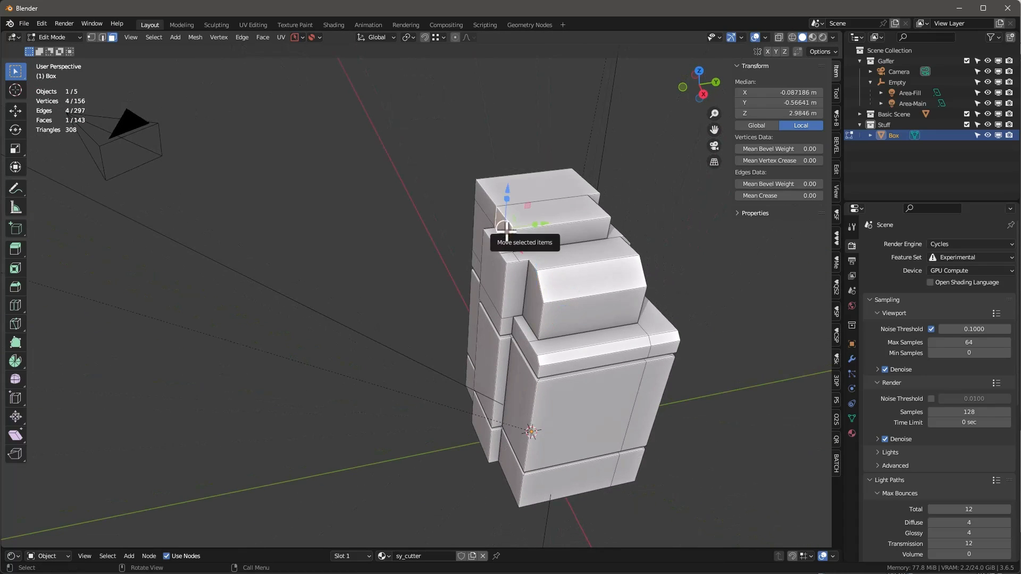
{"action": "key", "text": "alt+e"}
{"action": "left_click", "coordinate": [505, 232]}
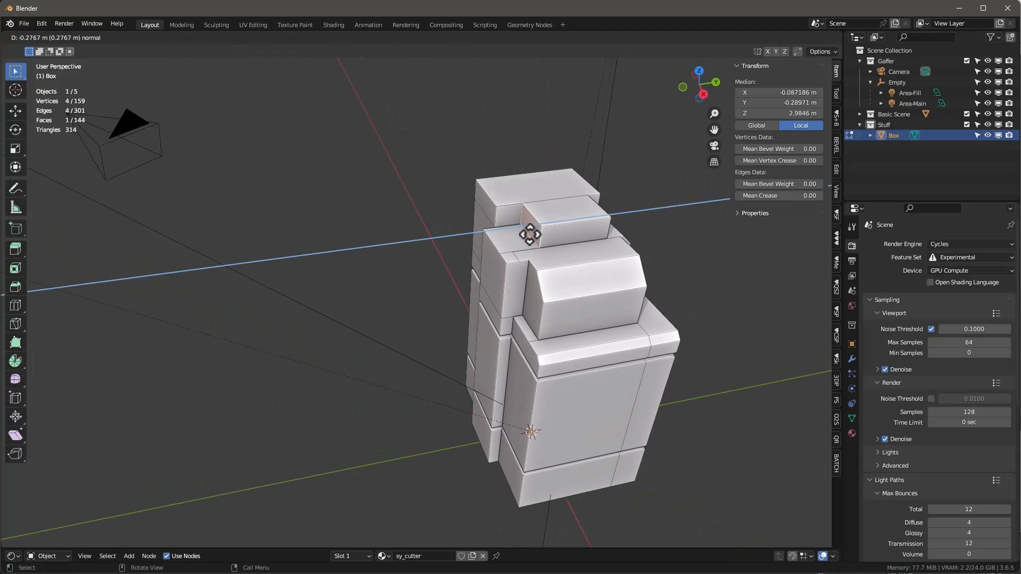
{"action": "left_click", "coordinate": [533, 274]}
Bevel the two side top edges of the topmost block's front section
{"action": "middle_click_drag", "start_coordinate": [533, 273], "coordinate": [588, 278]}
{"action": "scroll", "coordinate": [570, 278], "scroll_direction": "up", "scroll_amount": 3}
{"action": "left_click", "coordinate": [623, 265]}
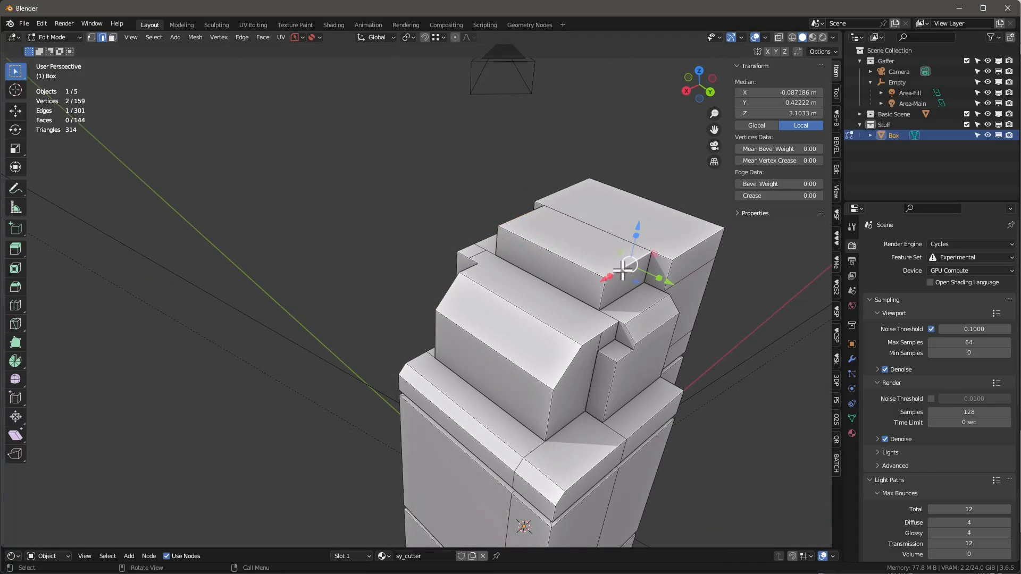
{"action": "left_click", "coordinate": [533, 231], "text": "shift"}
{"action": "key", "text": "ctrl+b"}
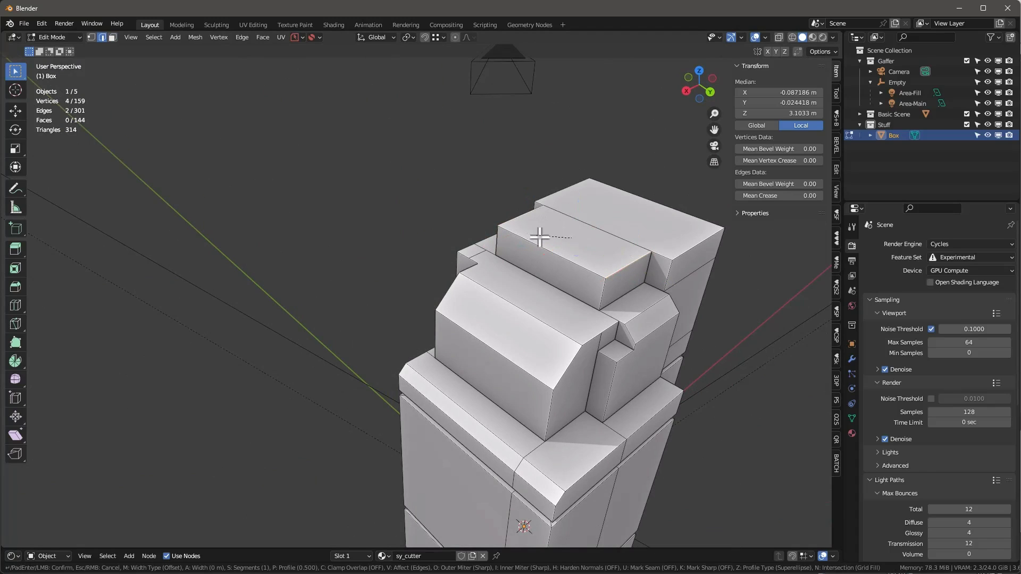
{"action": "left_click", "coordinate": [619, 235]}
Subdivide seven vertical corner edges of the lower body, chamfered block, side block and rear body with two cuts
{"action": "middle_click_drag", "start_coordinate": [619, 235], "coordinate": [449, 250]}
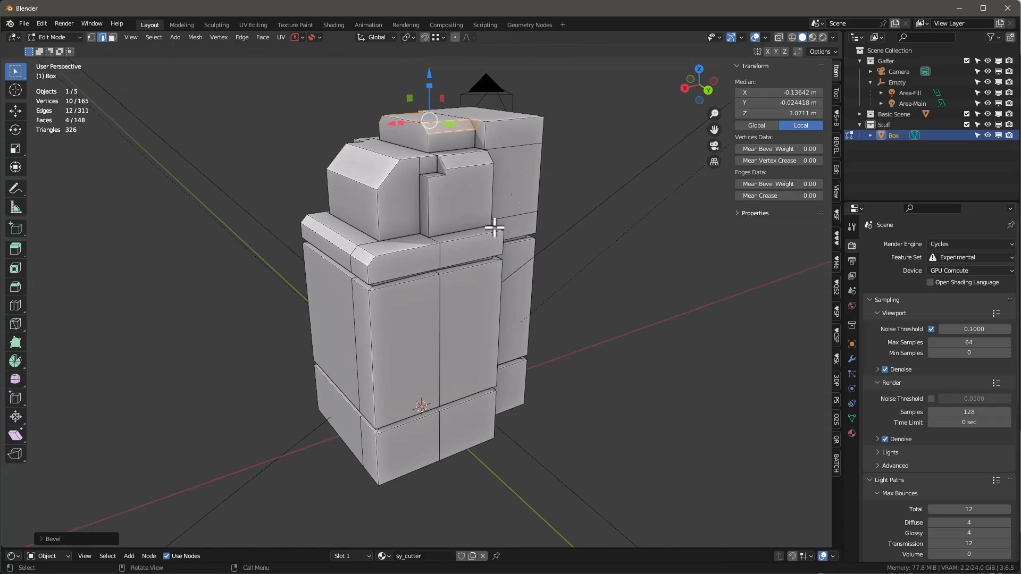
{"action": "middle_click_drag", "start_coordinate": [495, 227], "coordinate": [503, 291]}
{"action": "left_click", "coordinate": [506, 300]}
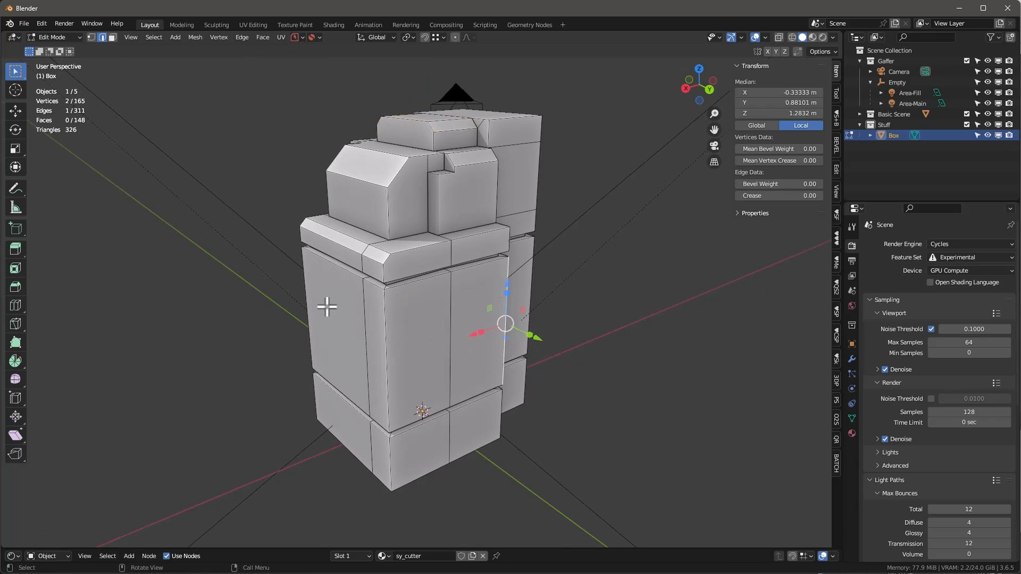
{"action": "left_click", "coordinate": [307, 287], "text": "shift"}
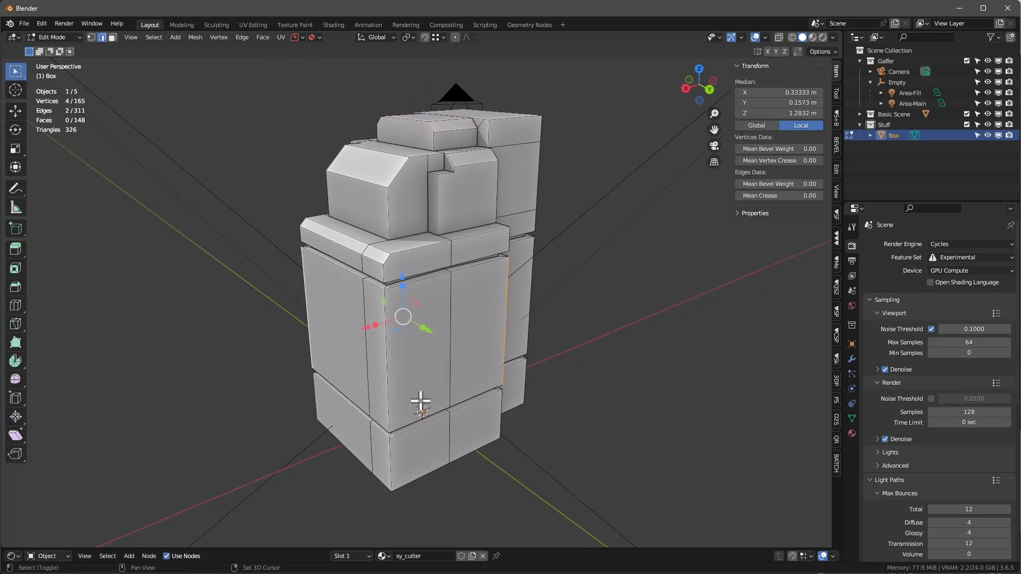
{"action": "left_click", "coordinate": [391, 444], "text": "shift"}
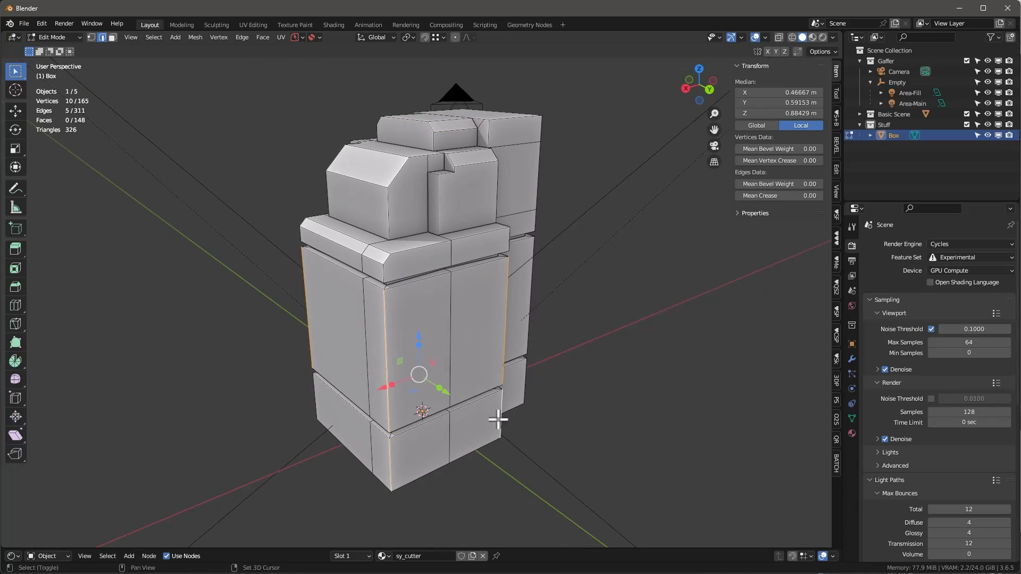
{"action": "left_click", "coordinate": [391, 457], "text": "shift"}
{"action": "middle_click_drag", "start_coordinate": [494, 426], "coordinate": [321, 295]}
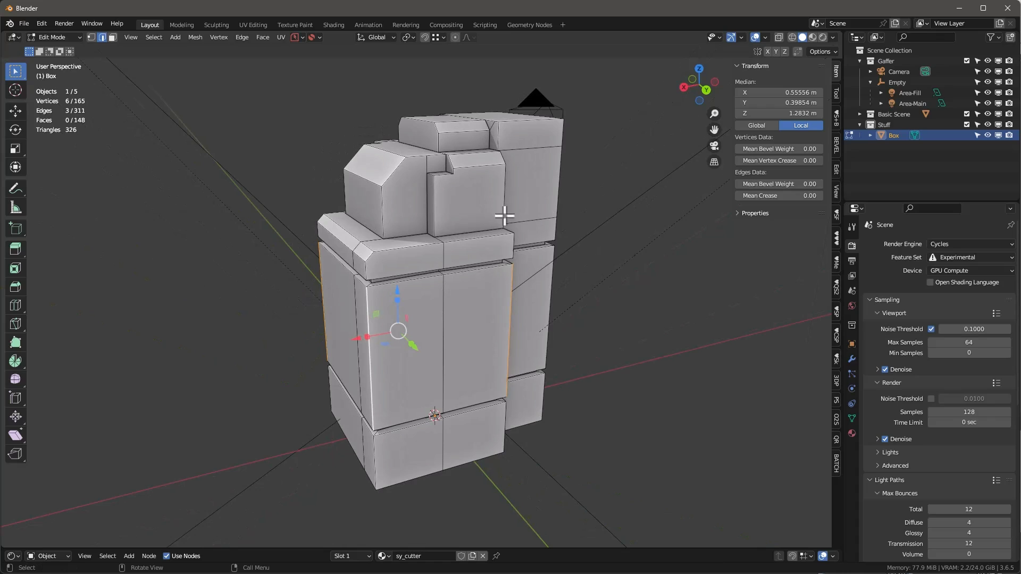
{"action": "left_click", "coordinate": [503, 187], "text": "shift"}
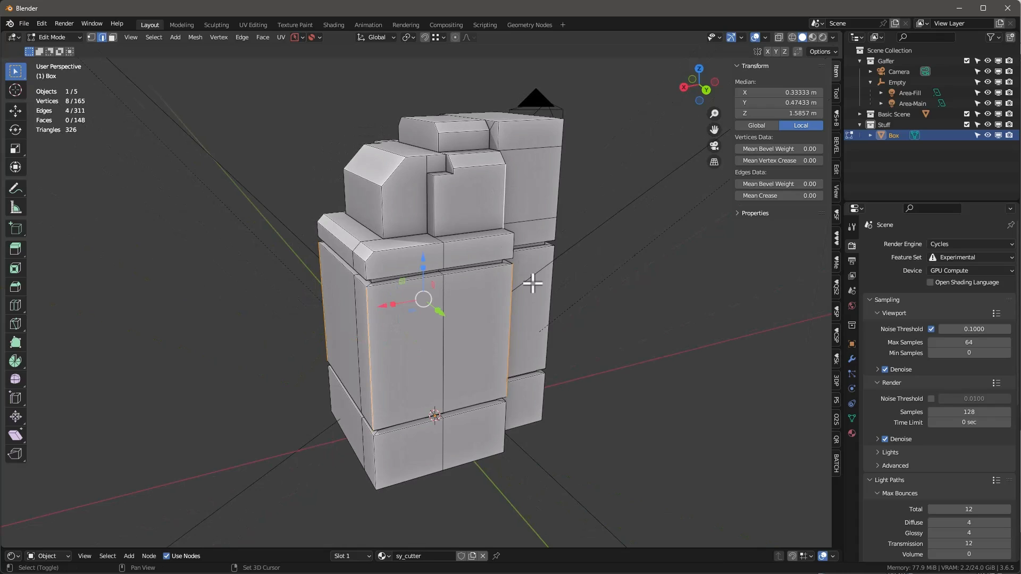
{"action": "left_click", "coordinate": [383, 202], "text": "shift"}
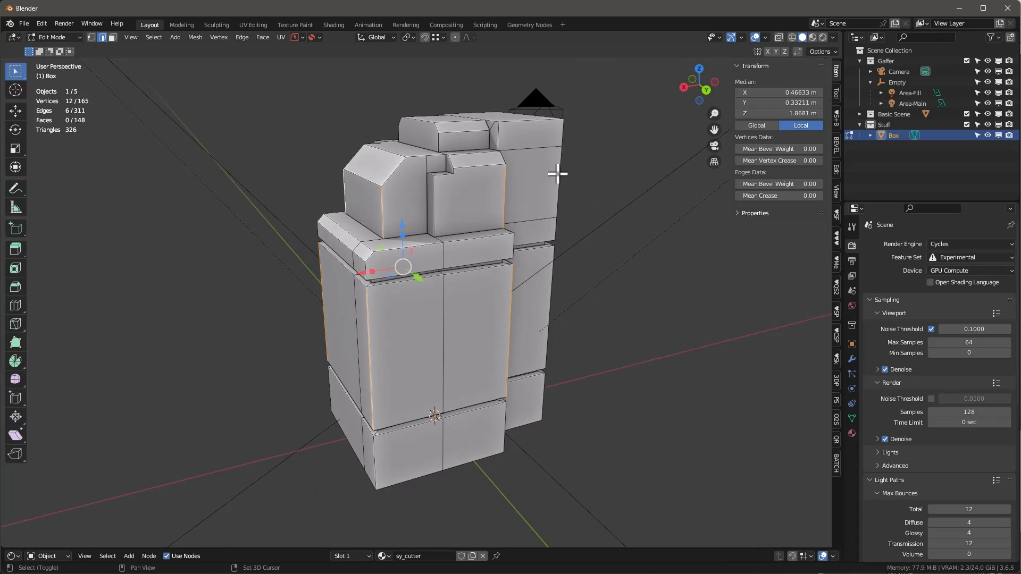
{"action": "left_click", "coordinate": [548, 306], "text": "shift"}
{"action": "middle_click_drag", "start_coordinate": [476, 352], "coordinate": [485, 347]}
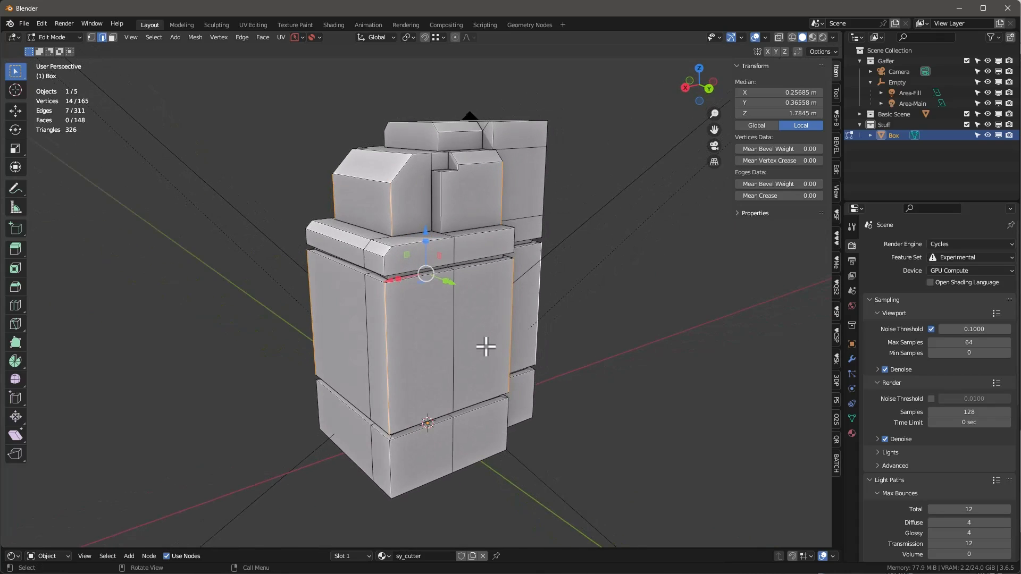
{"action": "right_click", "coordinate": [513, 288]}
{"action": "left_click", "coordinate": [477, 224]}
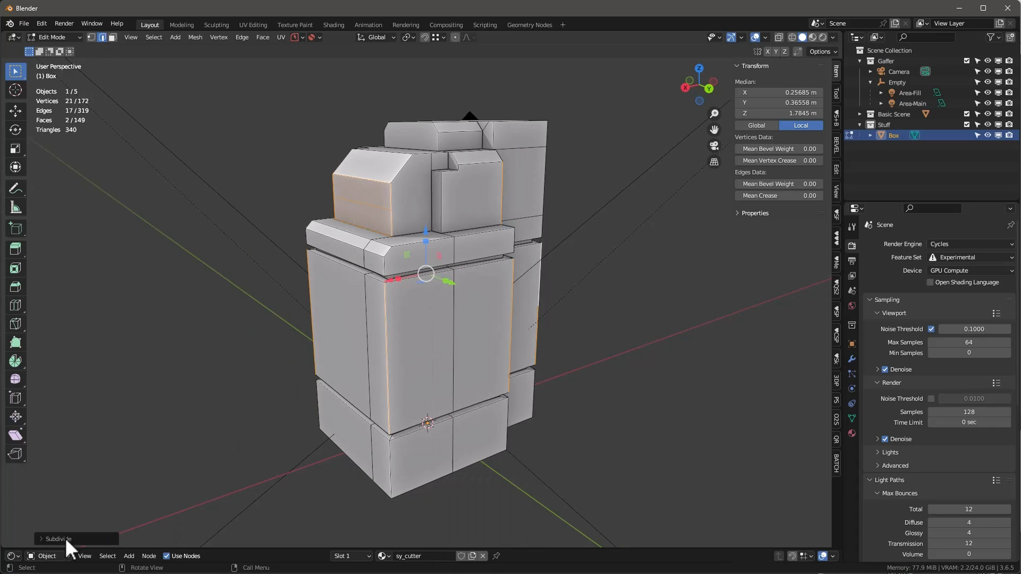
{"action": "left_click", "coordinate": [41, 538]}
{"action": "left_click", "coordinate": [174, 466]}
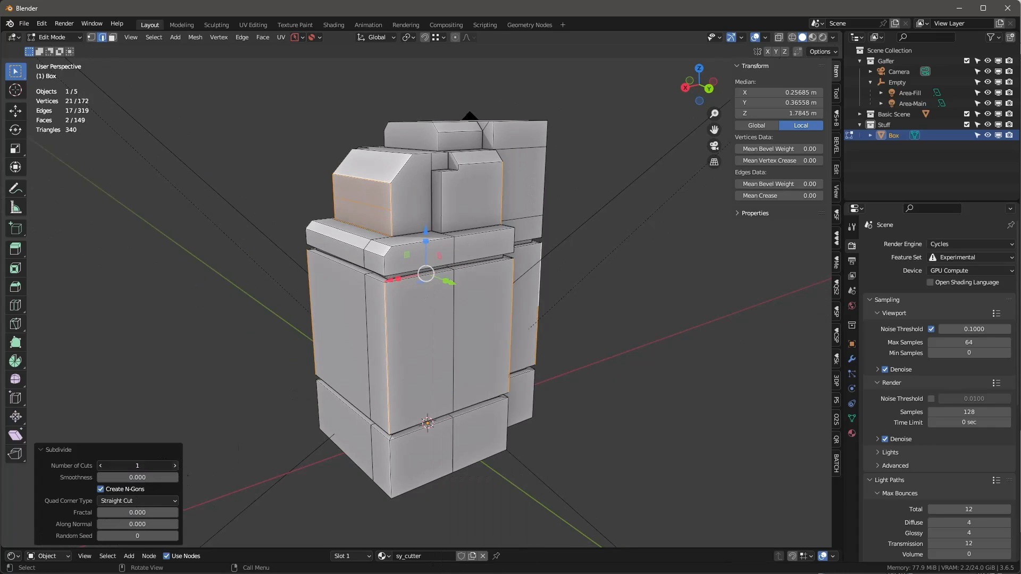
Spread the inserted vertices on the lower body's two front corner edges apart by scaling them along Z
{"action": "key", "text": "1"}
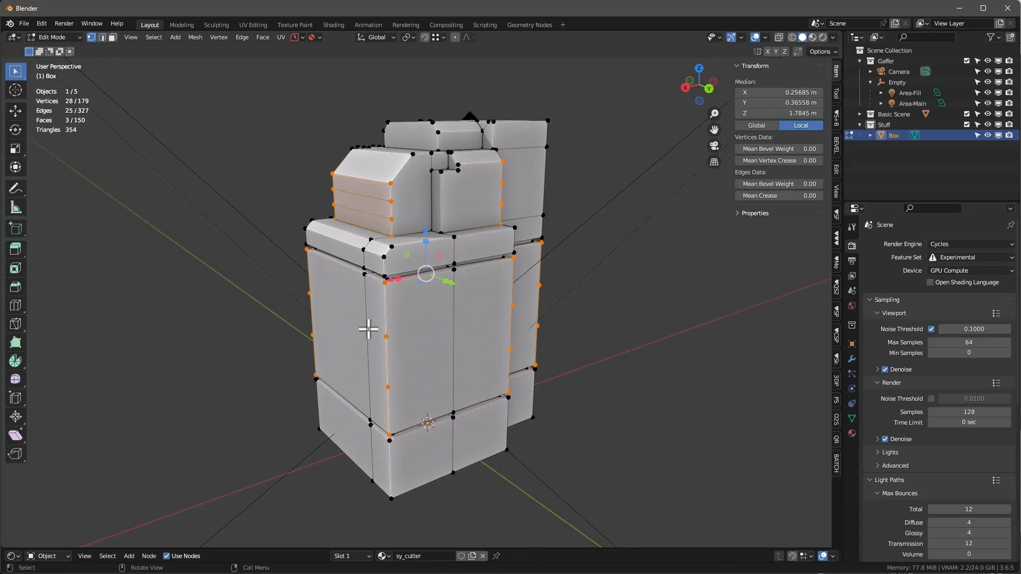
{"action": "left_click_drag", "start_coordinate": [368, 329], "coordinate": [410, 406]}
{"action": "left_click_drag", "start_coordinate": [296, 285], "coordinate": [328, 344], "text": "shift"}
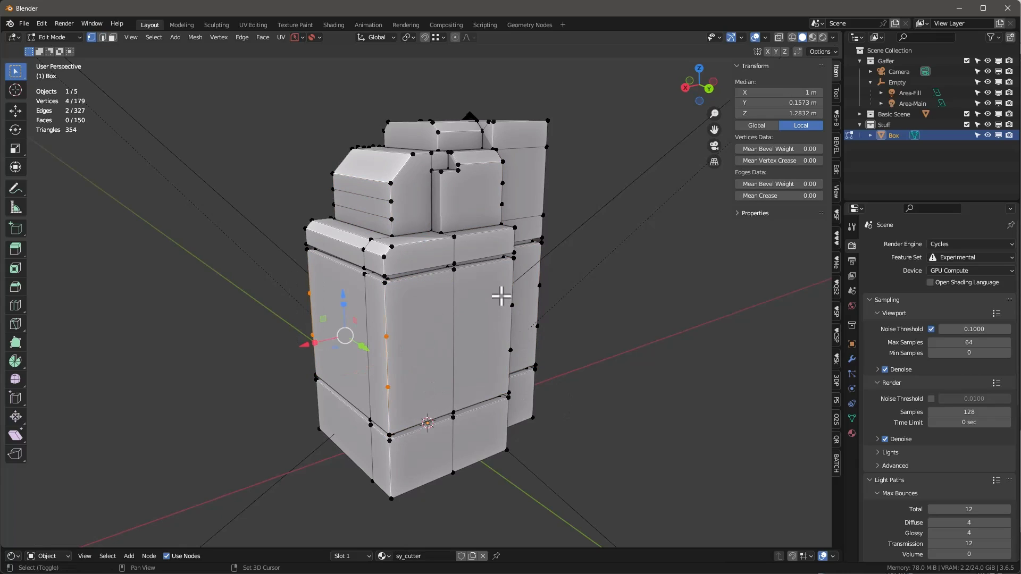
{"action": "left_click_drag", "start_coordinate": [501, 296], "coordinate": [533, 362], "text": "shift"}
{"action": "left_click_drag", "start_coordinate": [546, 330], "coordinate": [548, 330]}
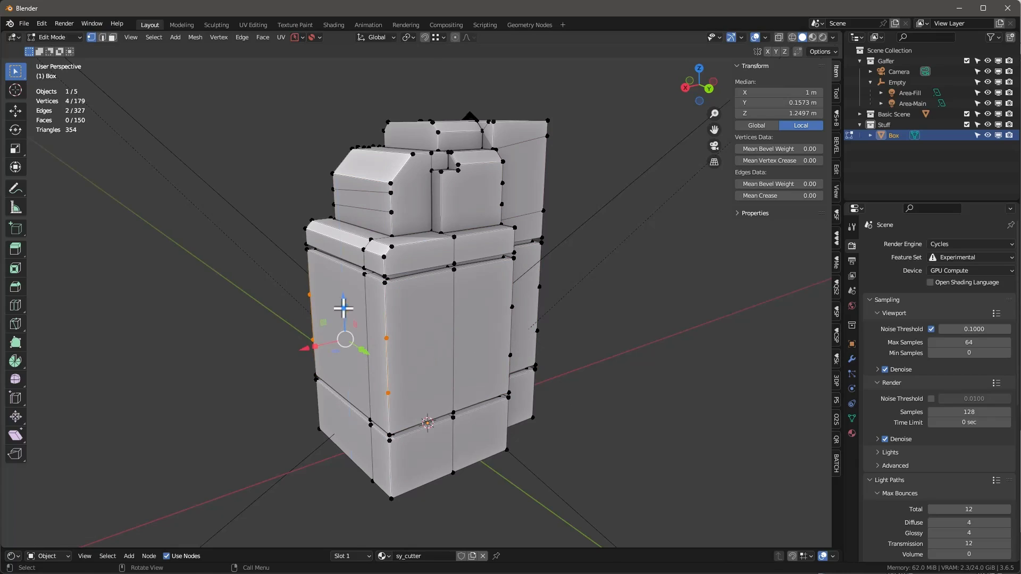
{"action": "key", "text": "s"}
{"action": "key", "text": "z"}
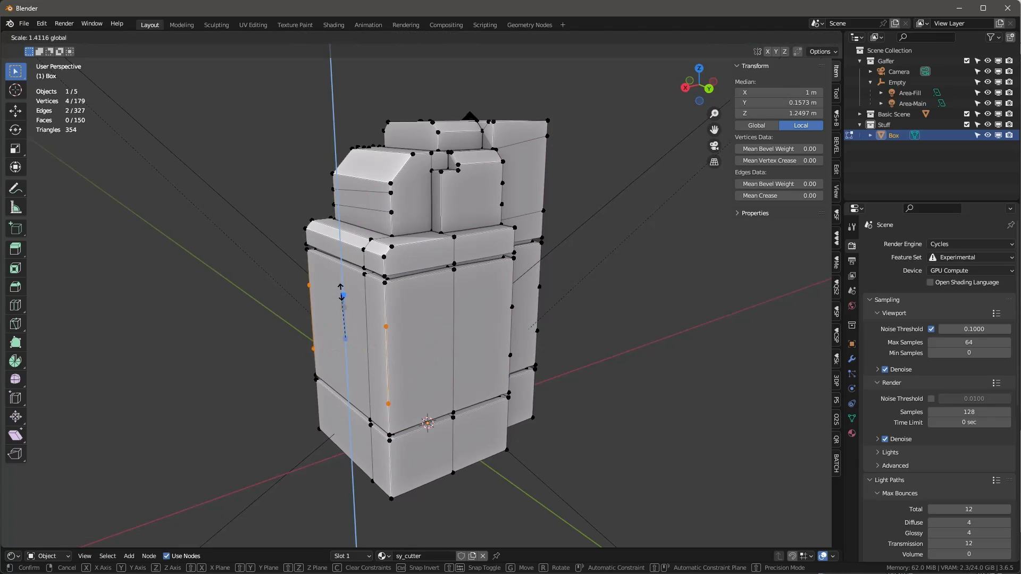
{"action": "left_click", "coordinate": [339, 288]}
Scale the inserted vertex pairs along Z by about 1.48 on the rear body's lower corner and about 1.4 on the side block's corner
{"action": "left_click", "coordinate": [538, 291]}
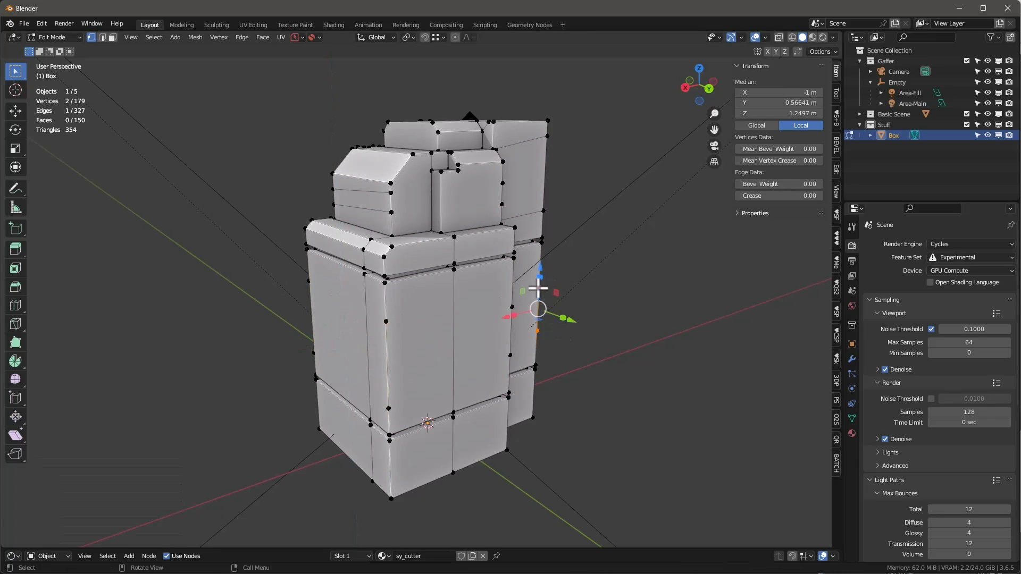
{"action": "left_click_drag", "start_coordinate": [540, 279], "coordinate": [543, 259]}
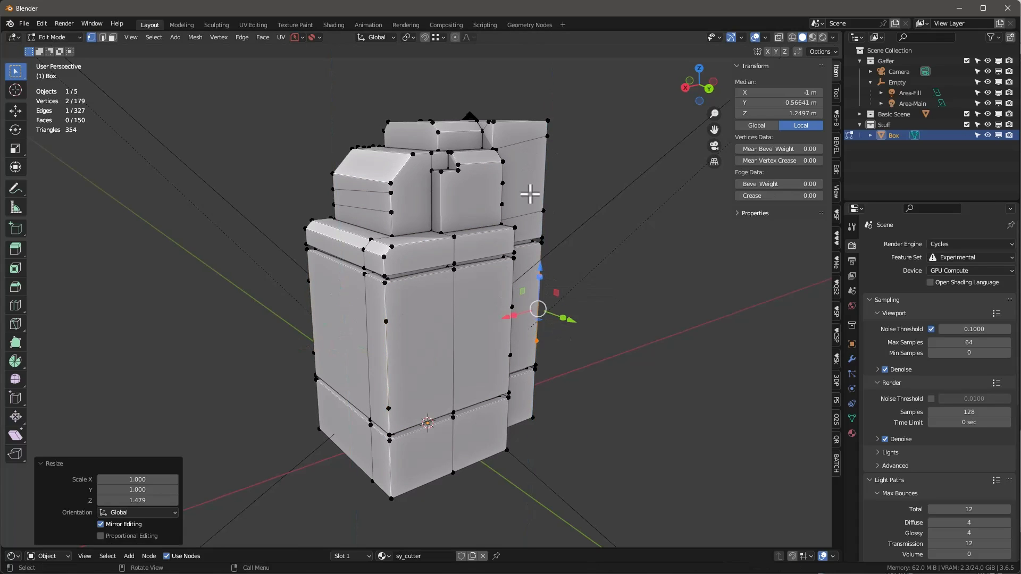
{"action": "left_click", "coordinate": [503, 183]}
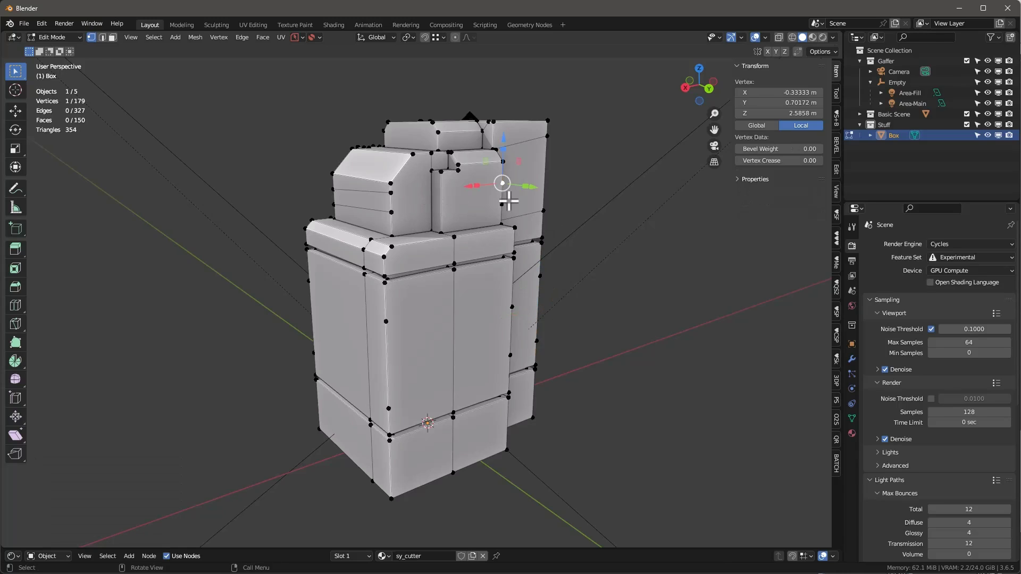
{"action": "left_click_drag", "start_coordinate": [504, 163], "coordinate": [504, 147]}
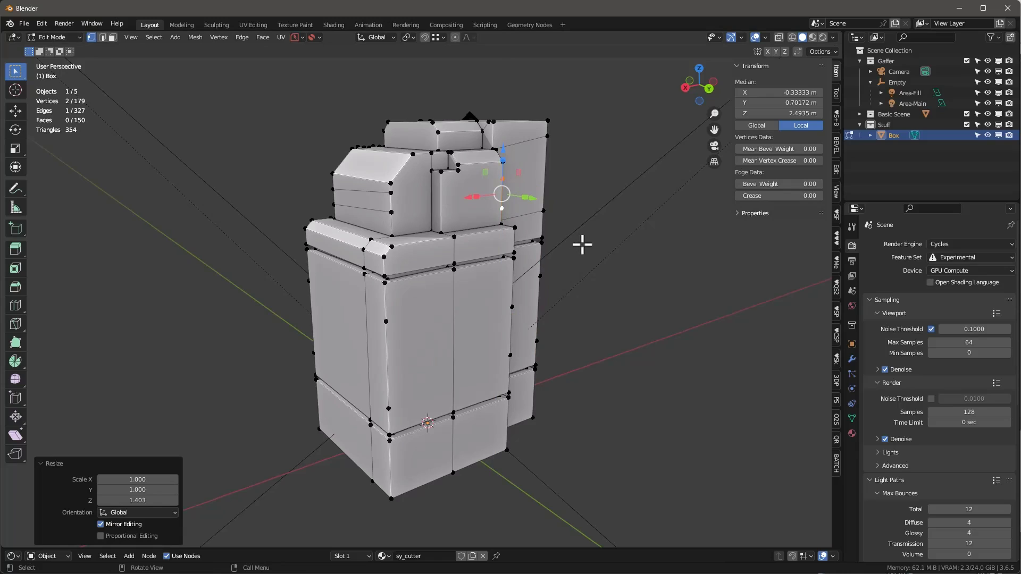
{"action": "key", "text": "2"}
{"action": "left_click", "coordinate": [573, 230], "text": "shift"}
{"action": "left_click", "coordinate": [534, 336], "text": "shift"}
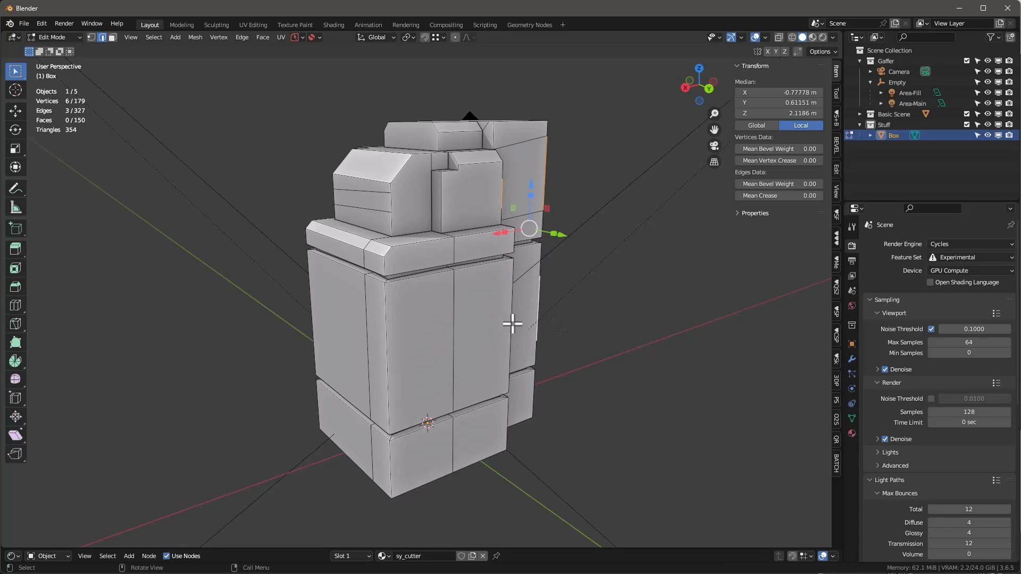
{"action": "key", "text": "1"}
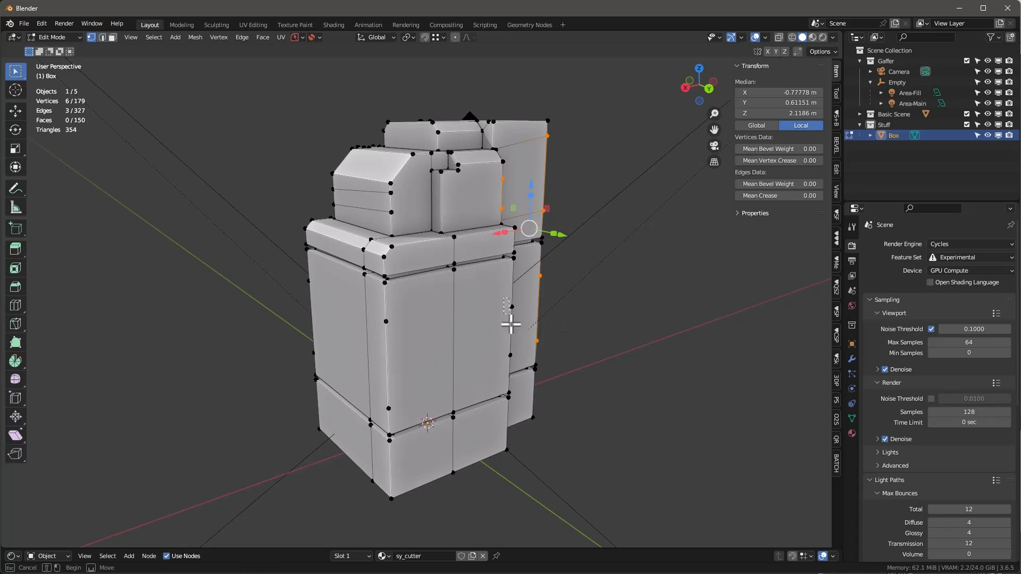
{"action": "left_click", "coordinate": [511, 352], "text": "shift"}
{"action": "left_click_drag", "start_coordinate": [382, 319], "coordinate": [392, 424], "text": "shift"}
{"action": "left_click_drag", "start_coordinate": [296, 273], "coordinate": [325, 364], "text": "shift"}
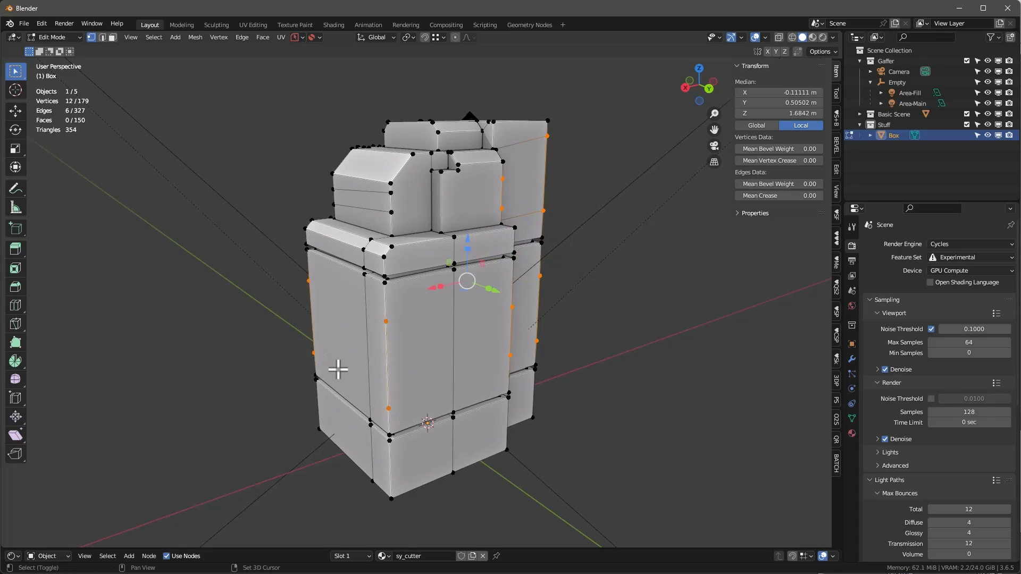
{"action": "left_click_drag", "start_coordinate": [397, 219], "coordinate": [341, 217], "text": "shift"}
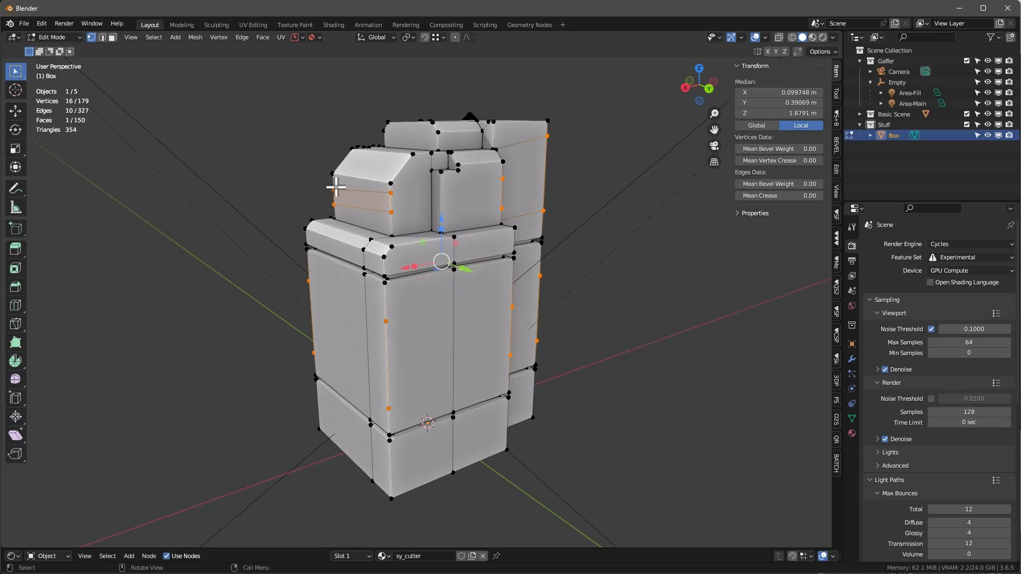
{"action": "key", "text": "ctrl"}
{"action": "key", "text": "ctrl+b"}
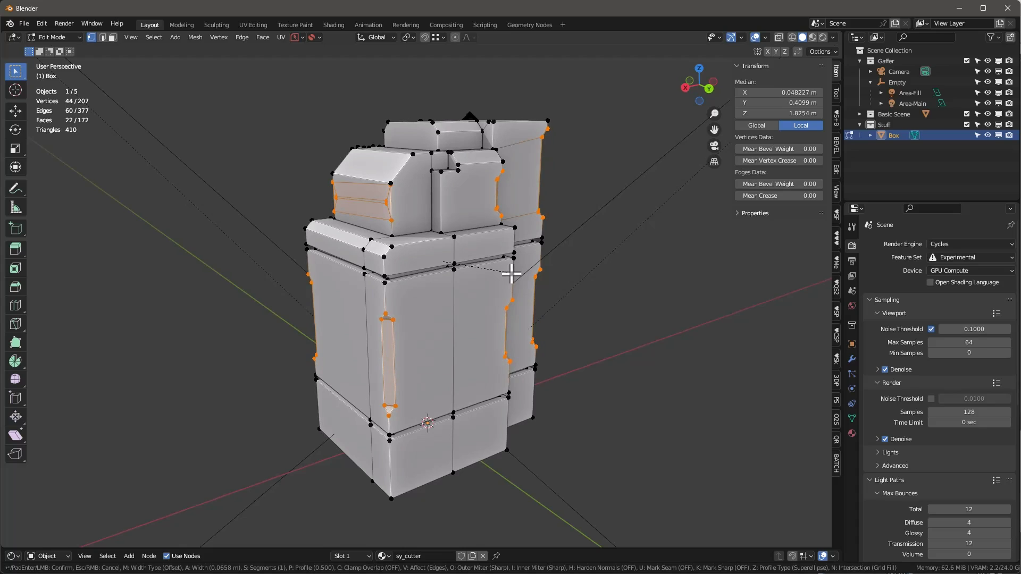
{"action": "key", "text": "Escape"}
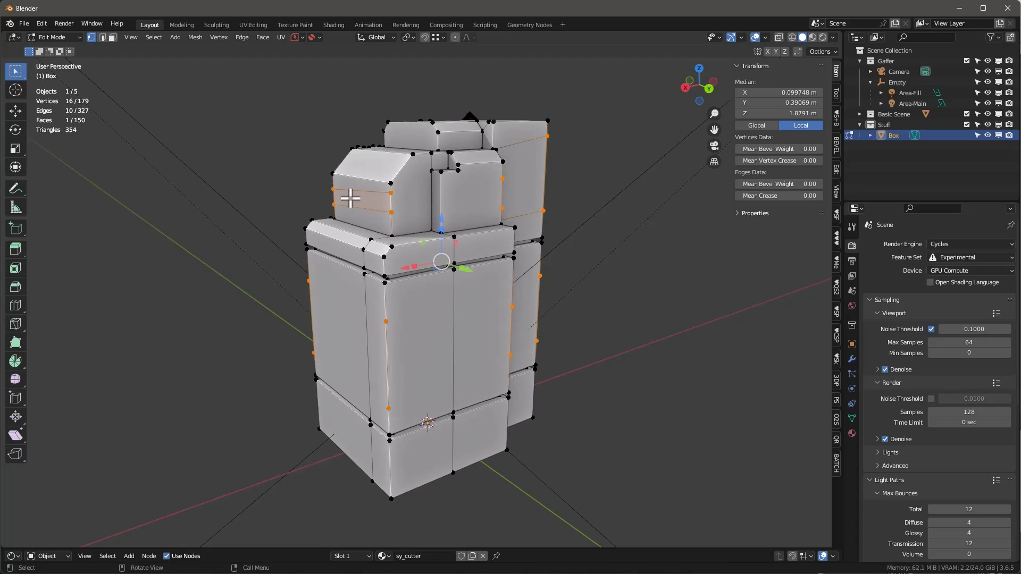
Bevel the inserted middle segments of the seven vertical corner edges with a width of about 0.061 m
{"action": "left_click", "coordinate": [390, 203]}
{"action": "left_click", "coordinate": [388, 388], "text": "shift"}
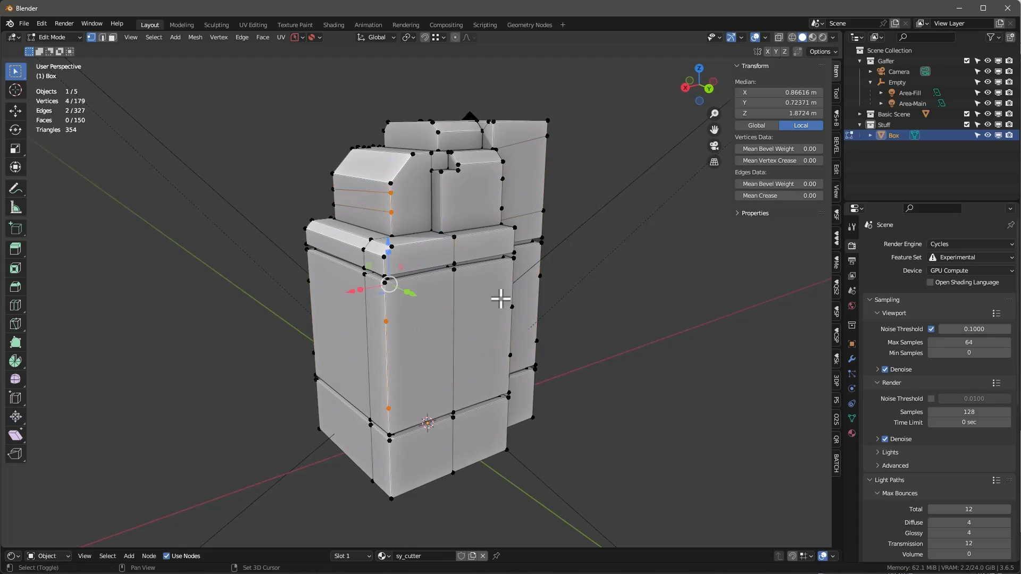
{"action": "left_click", "coordinate": [511, 330], "text": "alt+shift"}
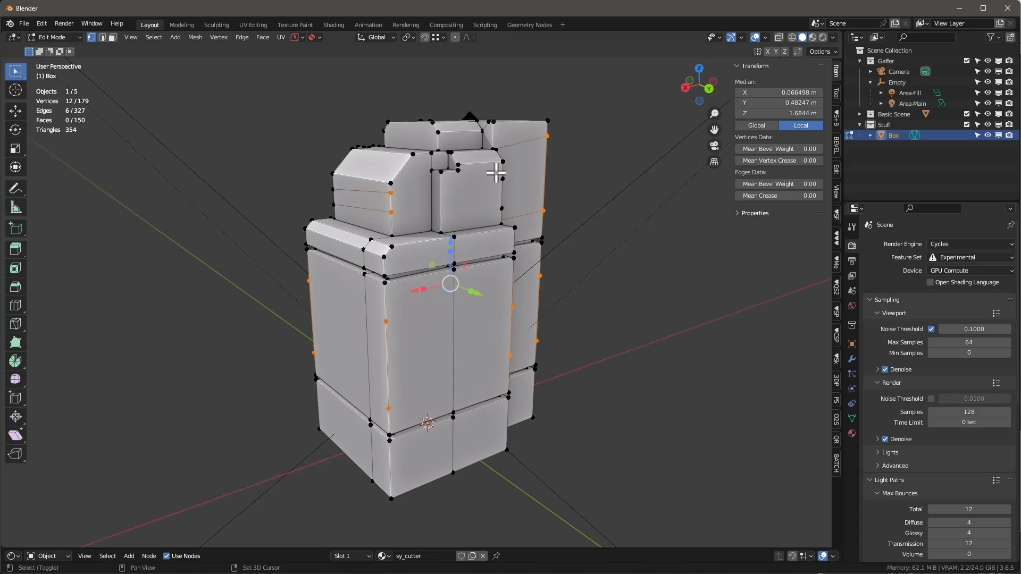
{"action": "left_click", "coordinate": [503, 205], "text": "shift"}
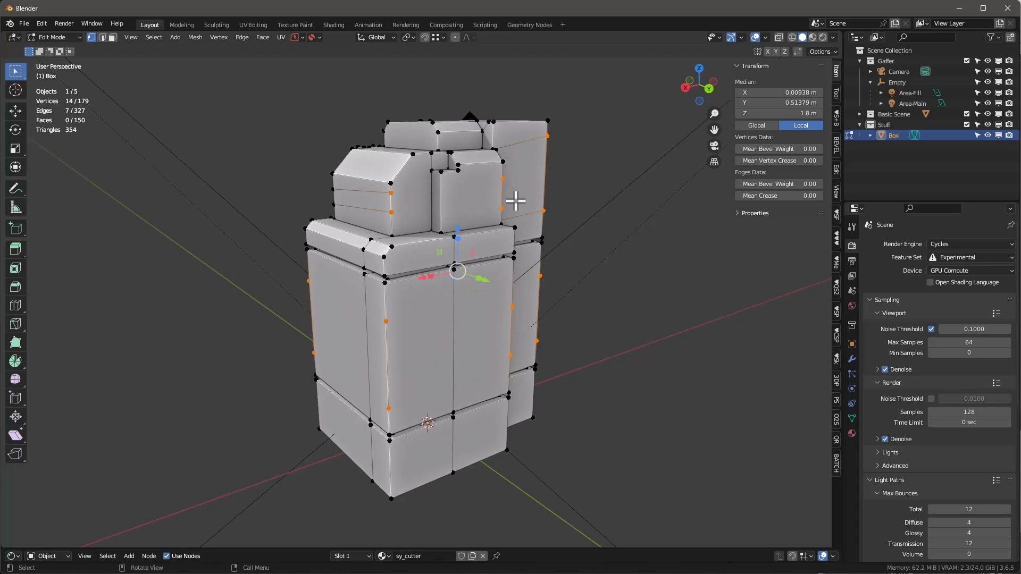
{"action": "key", "text": "ctrl+b"}
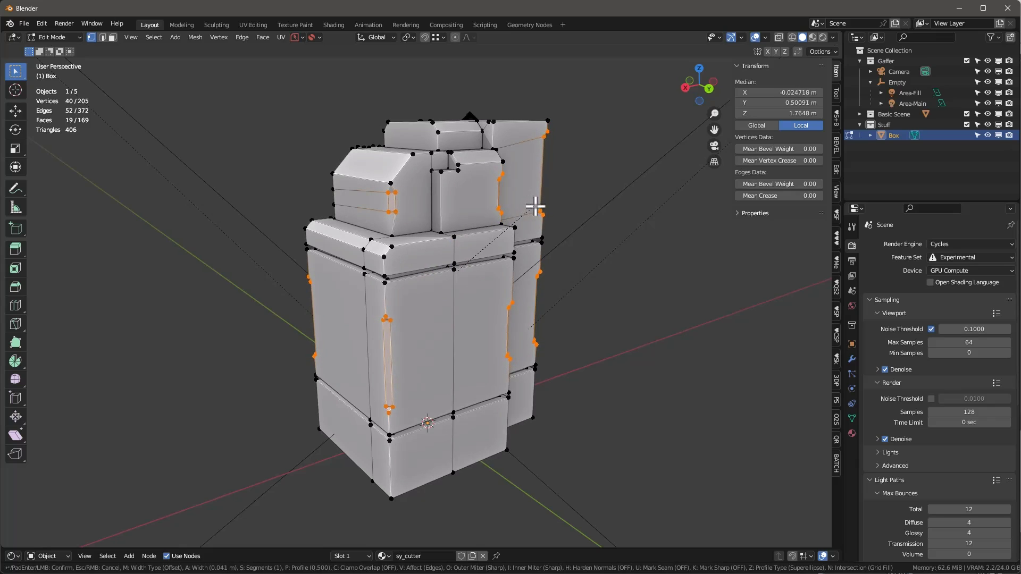
{"action": "left_click", "coordinate": [531, 209]}
{"action": "middle_click_drag", "start_coordinate": [532, 208], "coordinate": [496, 225]}
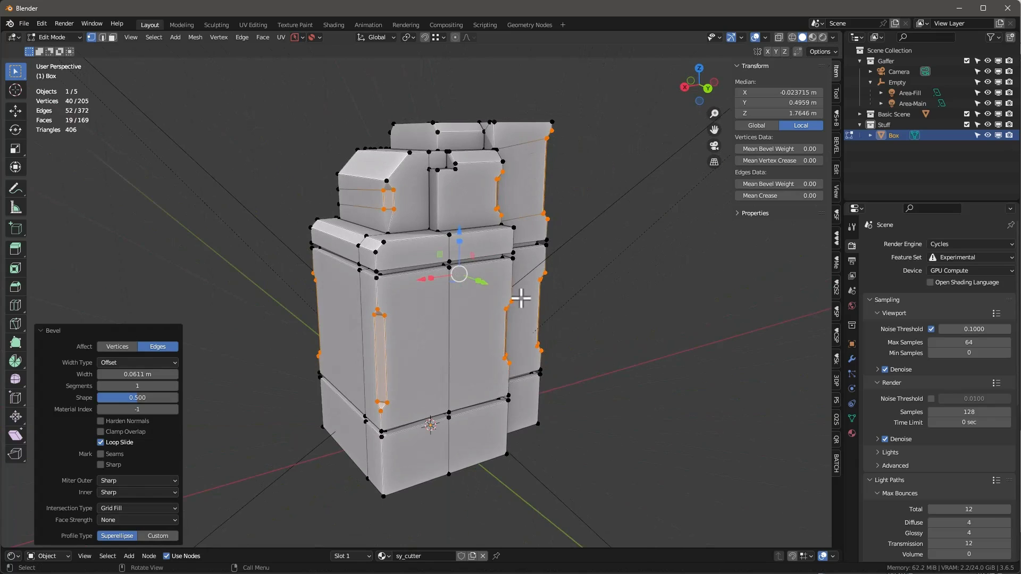
{"action": "middle_click_drag", "start_coordinate": [521, 299], "coordinate": [408, 241]}
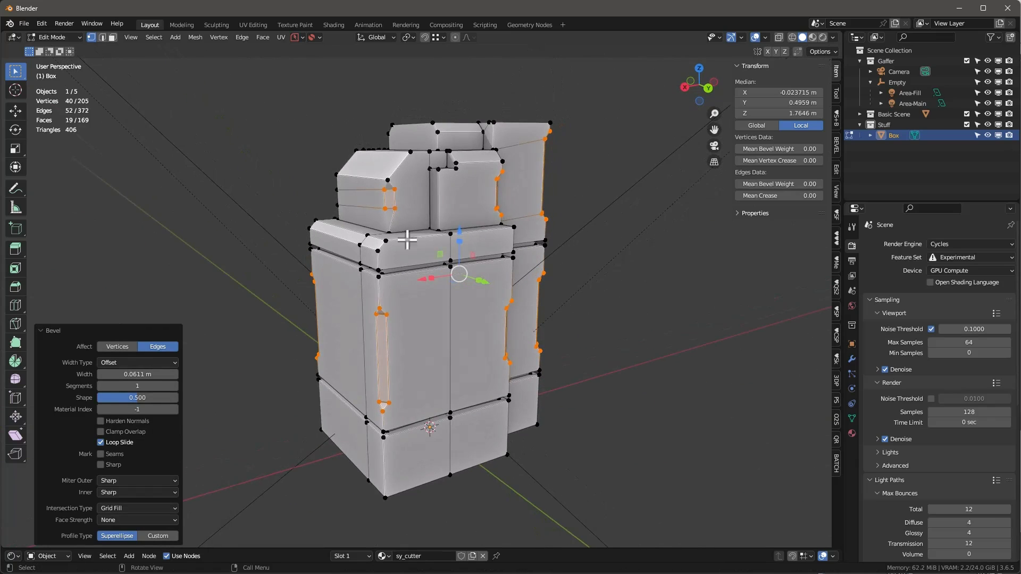
Try sliding the upper inserted vertex on the chamfered block's unbeveled front corner up to the corner above it
{"action": "left_click", "coordinate": [339, 198]}
{"action": "key", "text": "ctrl+z"}
{"action": "middle_click_drag", "start_coordinate": [347, 204], "coordinate": [405, 186]}
{"action": "scroll", "coordinate": [405, 186], "scroll_direction": "up", "scroll_amount": 6}
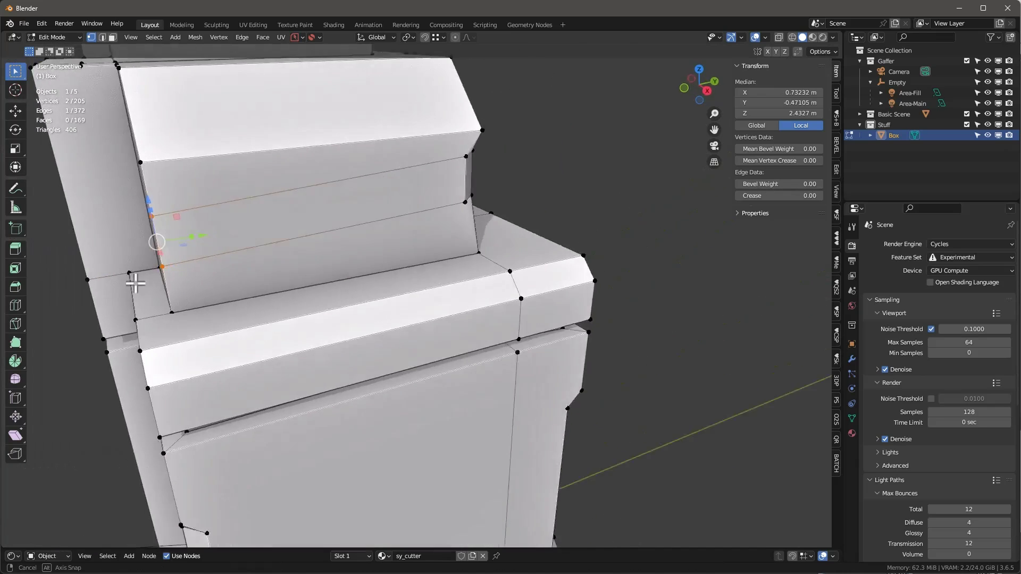
{"action": "middle_click_drag", "start_coordinate": [135, 285], "coordinate": [257, 269]}
{"action": "scroll", "coordinate": [257, 269], "scroll_direction": "down", "scroll_amount": 2}
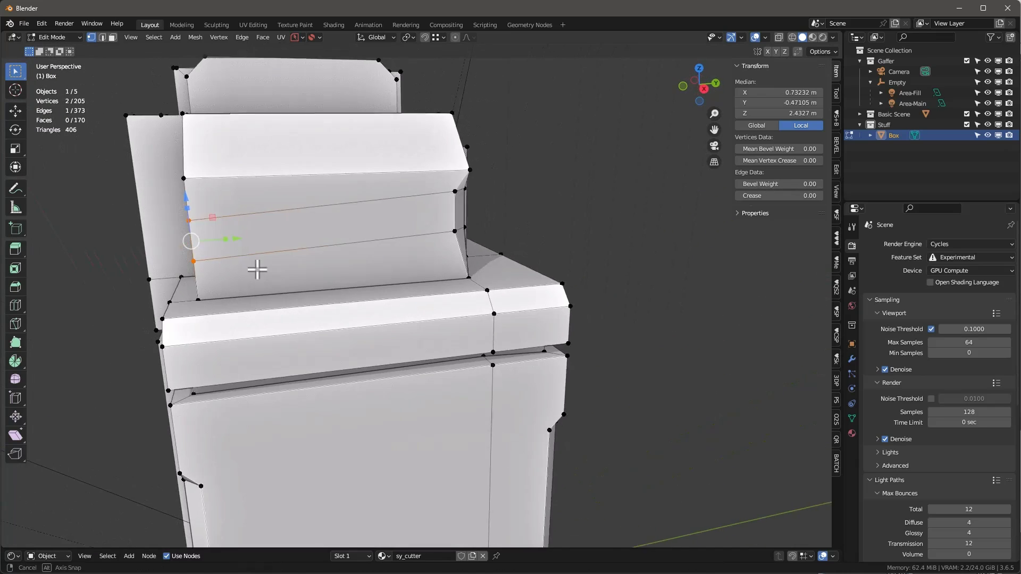
{"action": "left_click", "coordinate": [191, 220]}
{"action": "key", "text": "shift+v"}
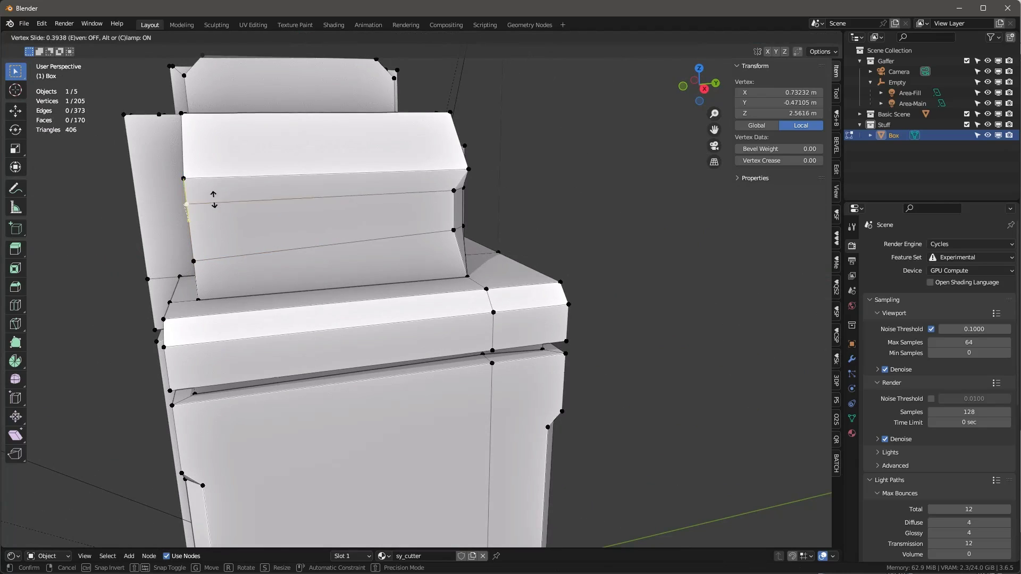
{"action": "left_click", "coordinate": [211, 152]}
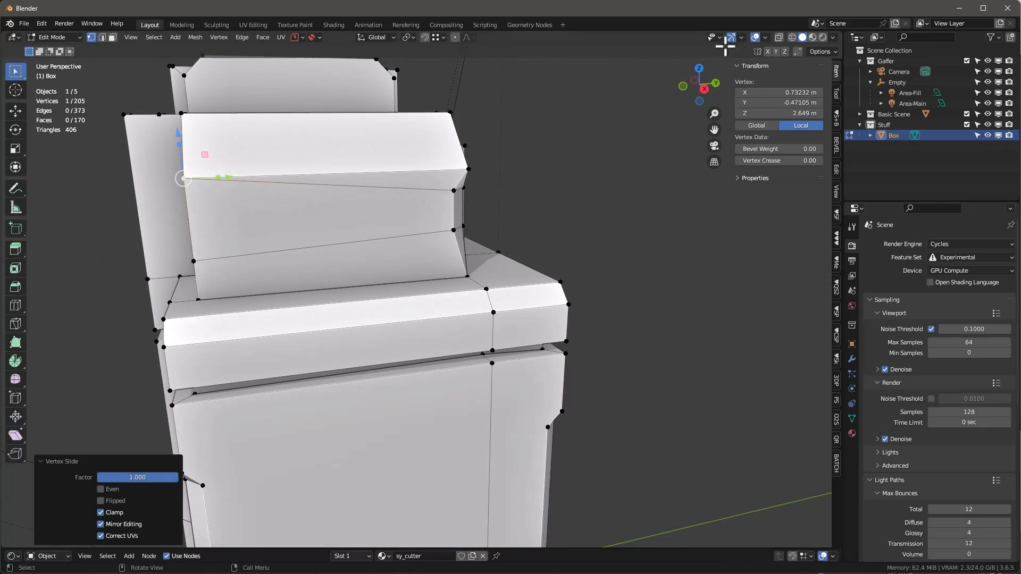
Enable Auto Merge for mesh editing and undo the last vertex slide
{"action": "left_click", "coordinate": [821, 52]}
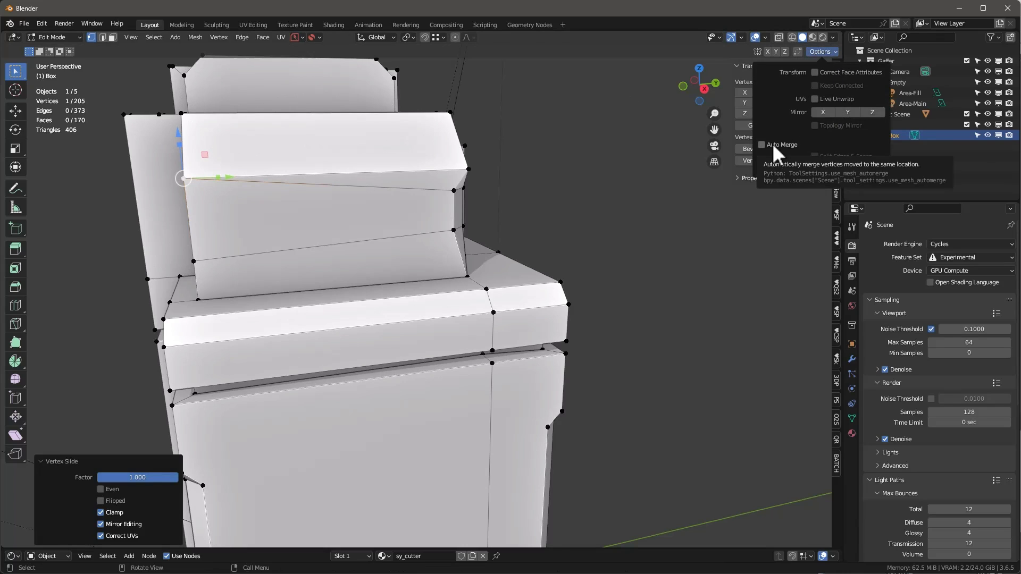
{"action": "key", "text": "ctrl+z"}
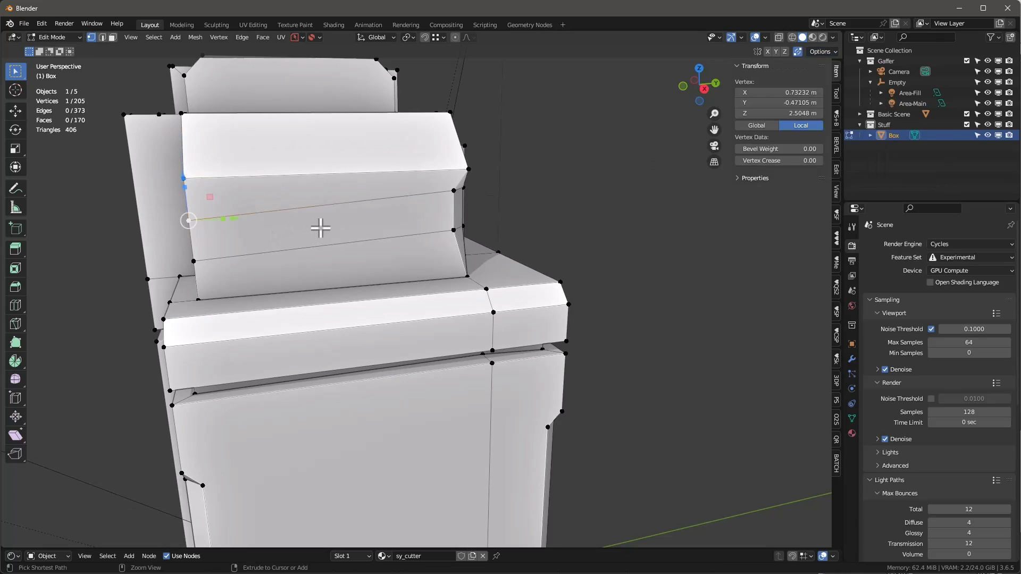
{"action": "left_click", "coordinate": [830, 51]}
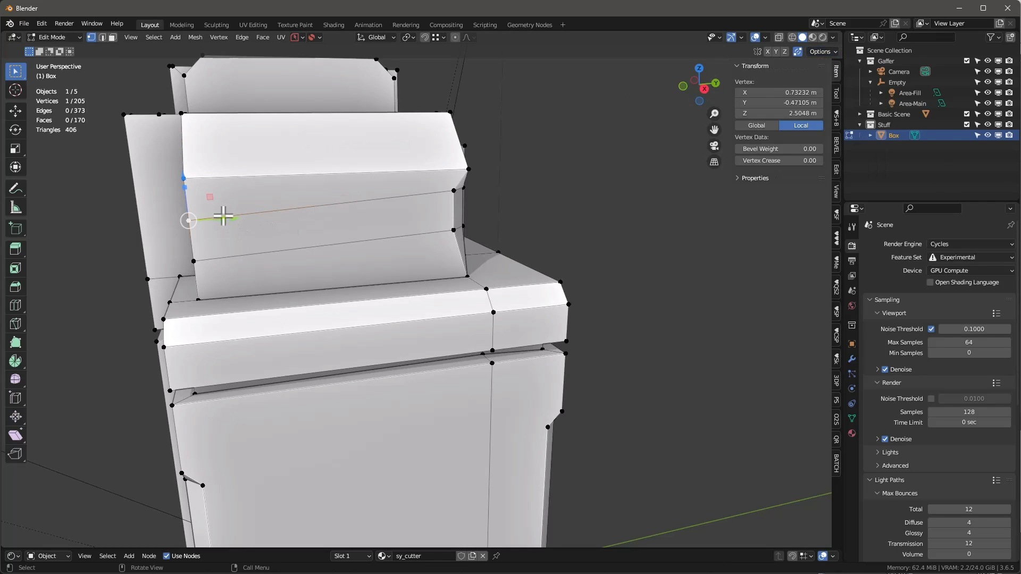
Slide the two inserted vertices on the chamfered block's unbeveled front corner fully into the edge's upper and lower end vertices
{"action": "key", "text": "g"}
{"action": "key", "text": "g"}
{"action": "left_click", "coordinate": [246, 148]}
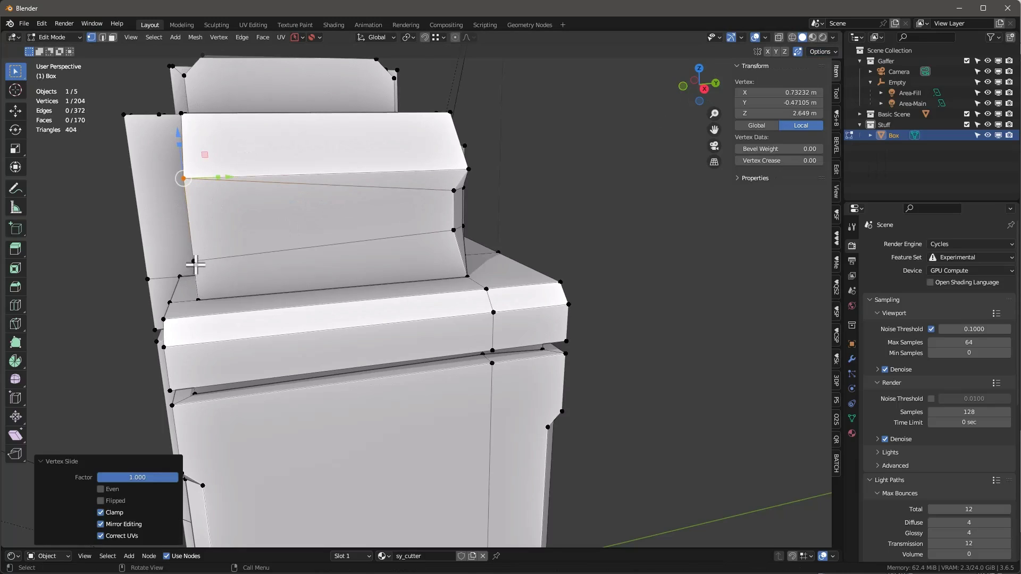
{"action": "left_click", "coordinate": [194, 262]}
{"action": "key", "text": "g"}
{"action": "key", "text": "g"}
{"action": "left_click", "coordinate": [247, 307]}
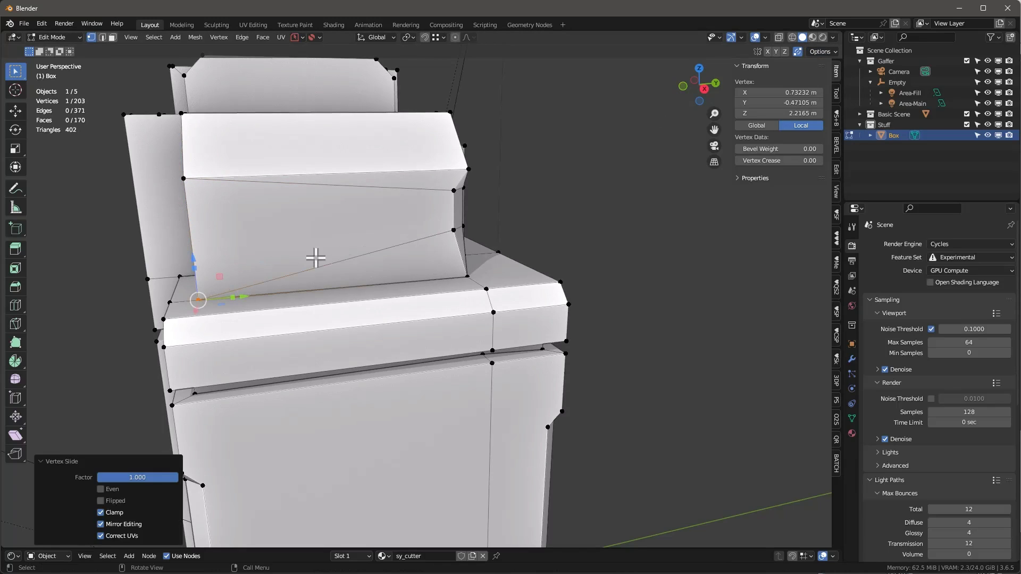
{"action": "middle_click_drag", "start_coordinate": [315, 258], "coordinate": [364, 257]}
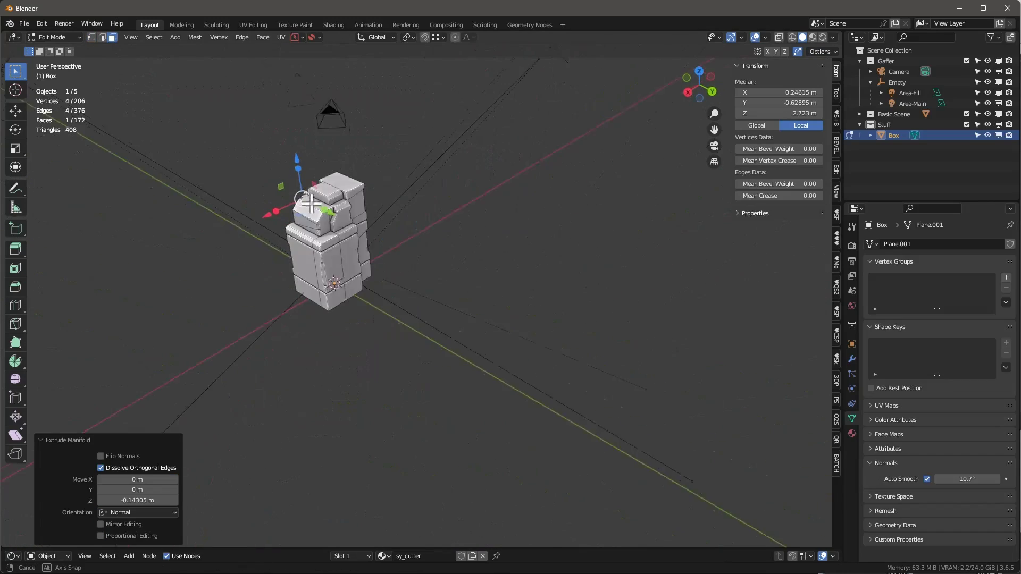
Subdivide the protruding lower side panel's two vertical edges and the upper rear body's outer corner edge with two cuts
{"action": "scroll", "coordinate": [318, 223], "scroll_direction": "up", "scroll_amount": 4}
{"action": "middle_click_drag", "start_coordinate": [318, 222], "coordinate": [430, 237]}
{"action": "middle_click_drag", "start_coordinate": [367, 224], "coordinate": [425, 240], "text": "shift"}
{"action": "key", "text": "2"}
{"action": "left_click", "coordinate": [361, 286]}
{"action": "left_click", "coordinate": [316, 299], "text": "shift"}
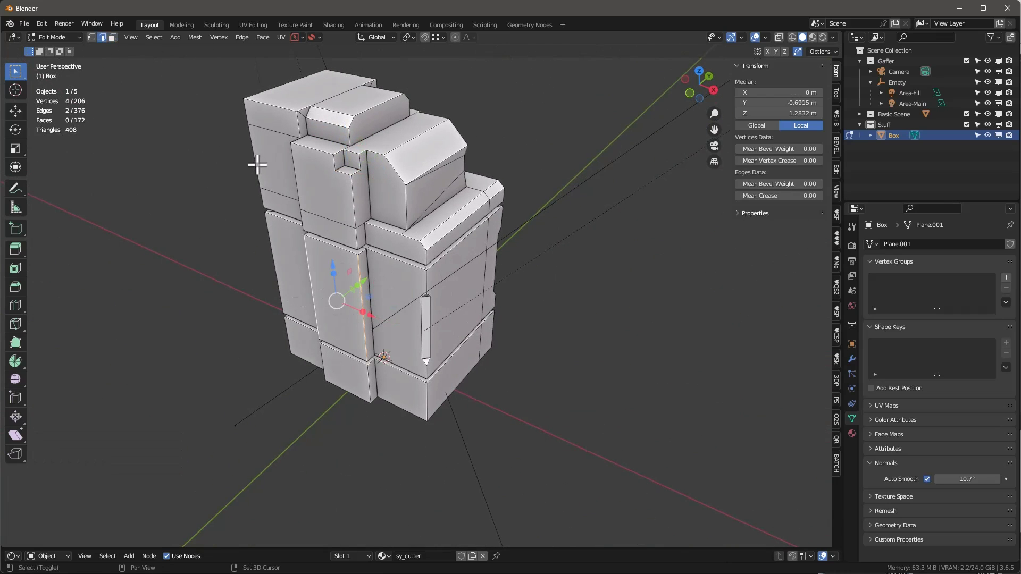
{"action": "left_click", "coordinate": [313, 297], "text": "shift"}
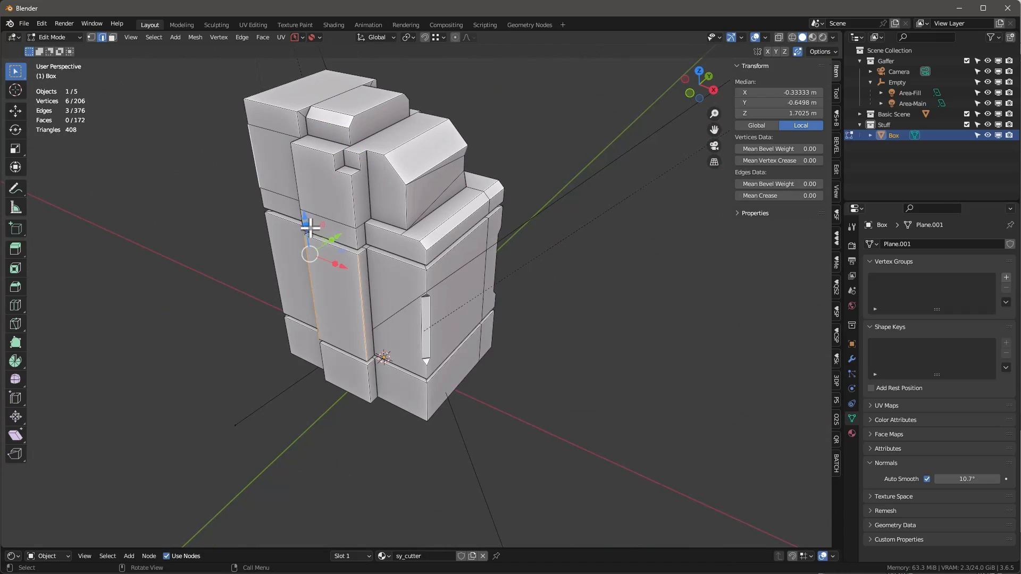
{"action": "right_click", "coordinate": [309, 227]}
{"action": "mouse_move", "coordinate": [341, 186]}
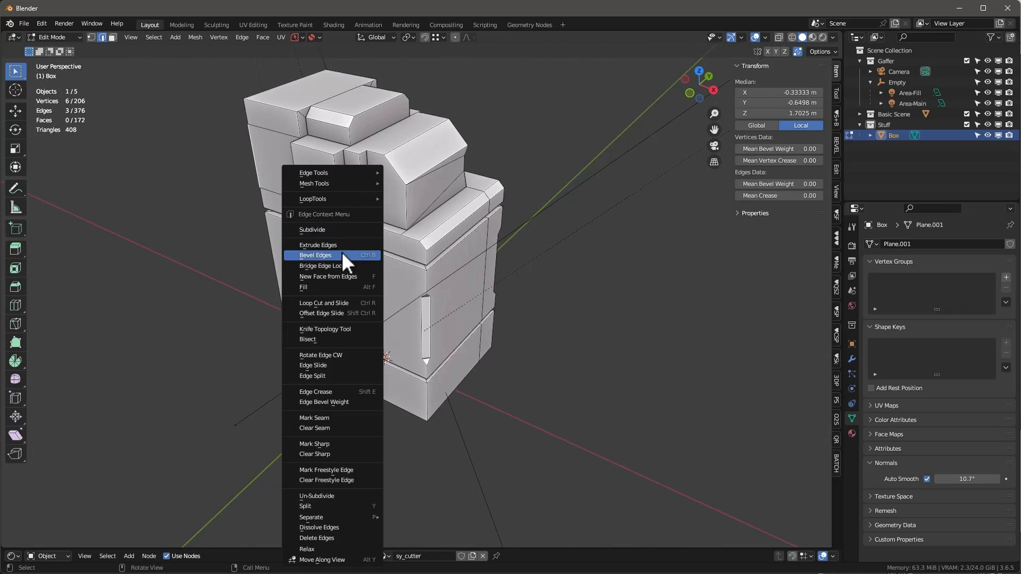
{"action": "left_click", "coordinate": [330, 229]}
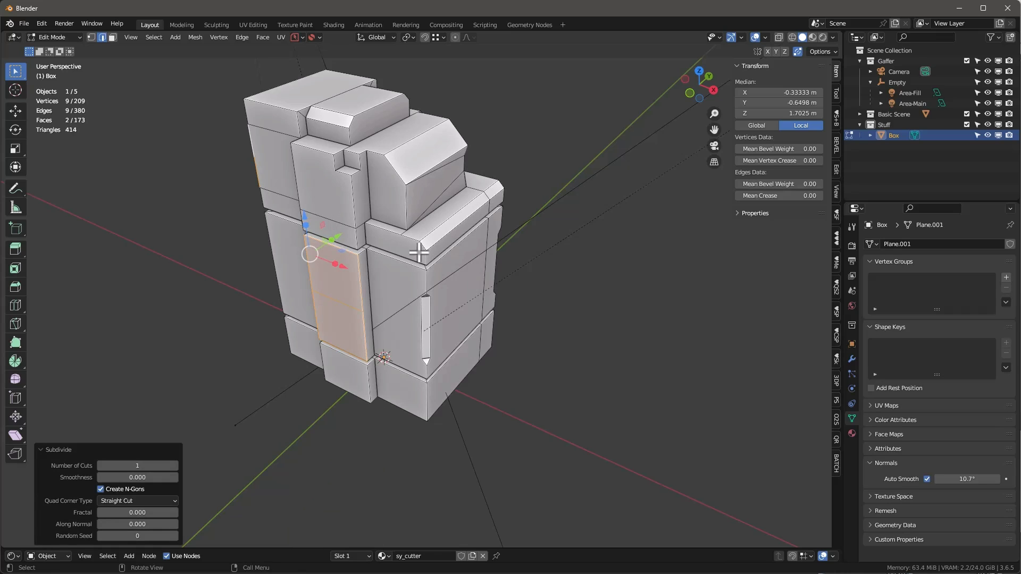
{"action": "left_click", "coordinate": [176, 466]}
Dissolve the three stacked faces on the protruding lower side panel into a single face
{"action": "middle_click_drag", "start_coordinate": [320, 307], "coordinate": [356, 254]}
{"action": "mouse_move", "coordinate": [347, 293]}
{"action": "middle_mouse_down"}
{"action": "mouse_move", "coordinate": [337, 292]}
{"action": "mouse_move", "coordinate": [341, 277]}
{"action": "middle_mouse_up"}
{"action": "key", "text": "3"}
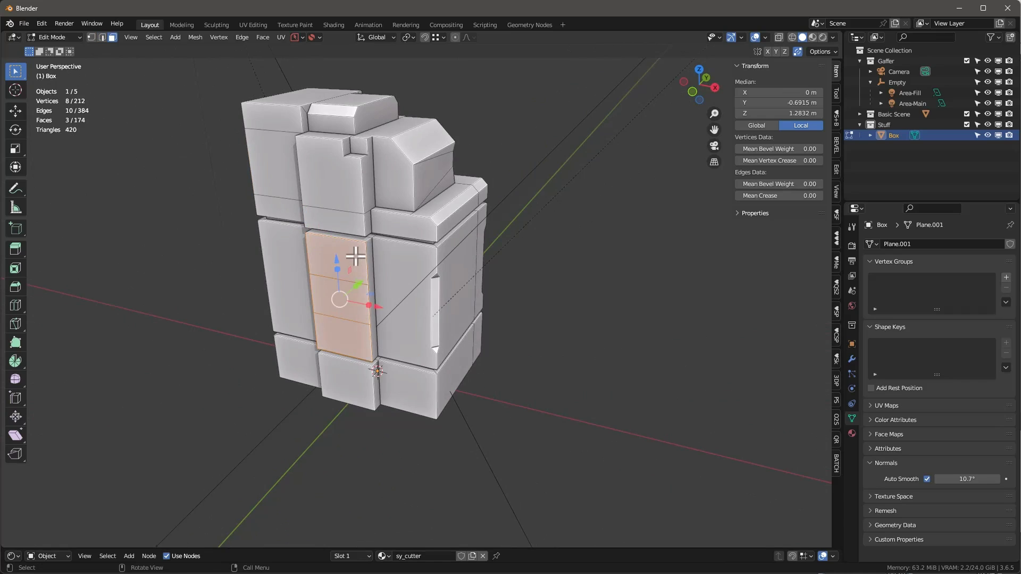
{"action": "left_click", "coordinate": [355, 256]}
{"action": "left_click", "coordinate": [344, 334], "text": "ctrl"}
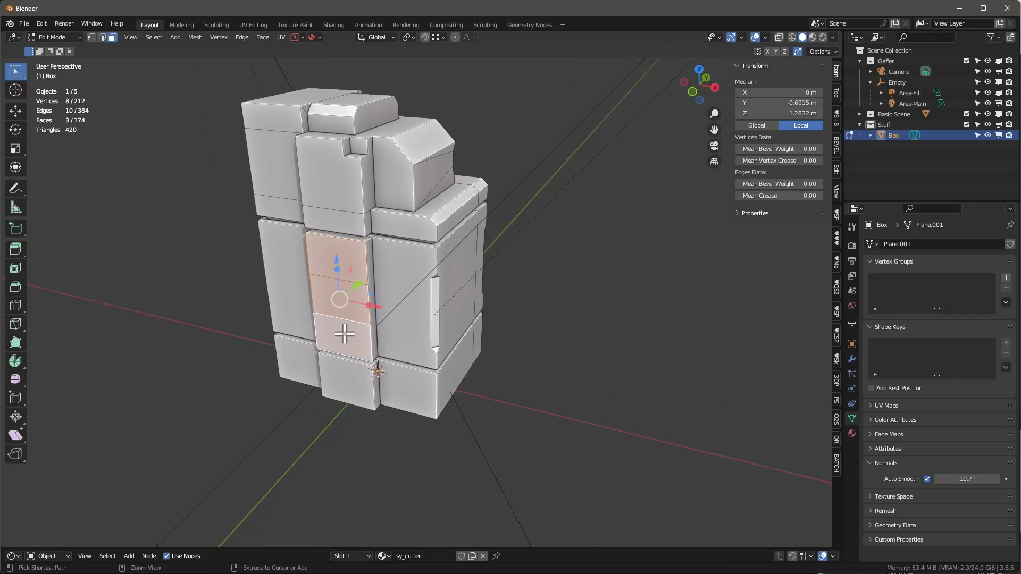
{"action": "key", "text": "x"}
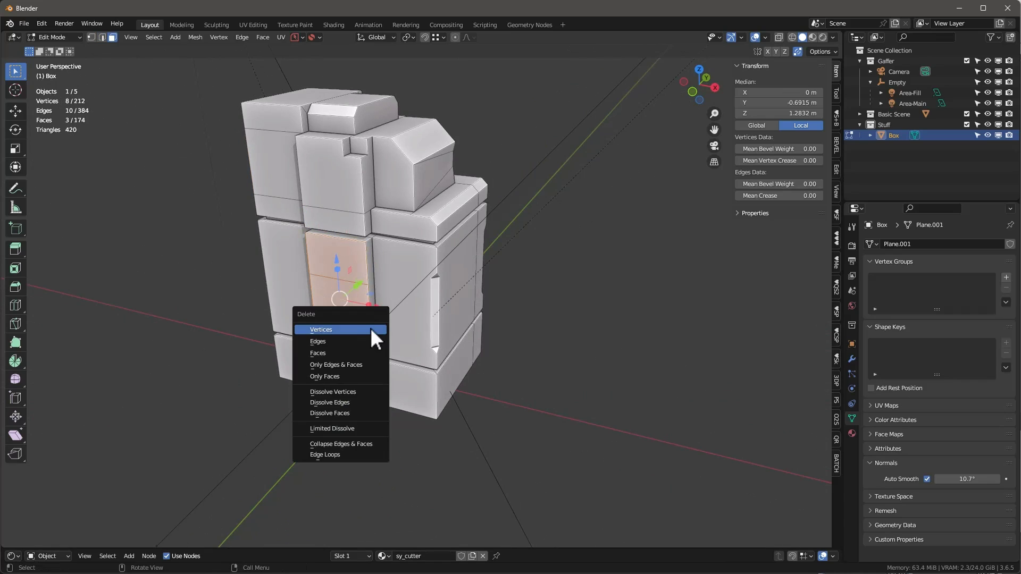
{"action": "left_click", "coordinate": [352, 414]}
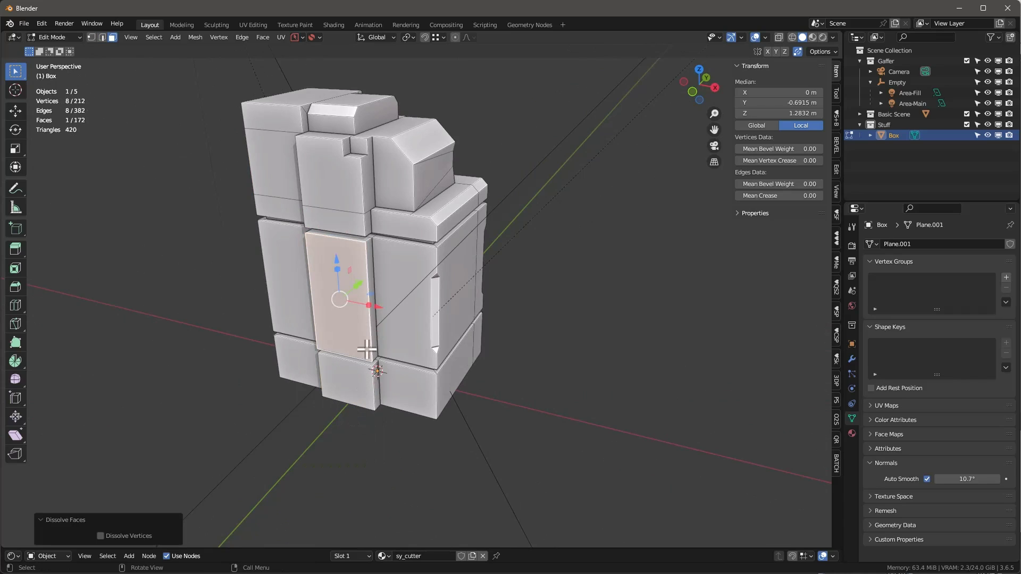
Scale the four inserted vertices on the protruding lower side panel's vertical edges by 1.575 along Z
{"action": "key", "text": "1"}
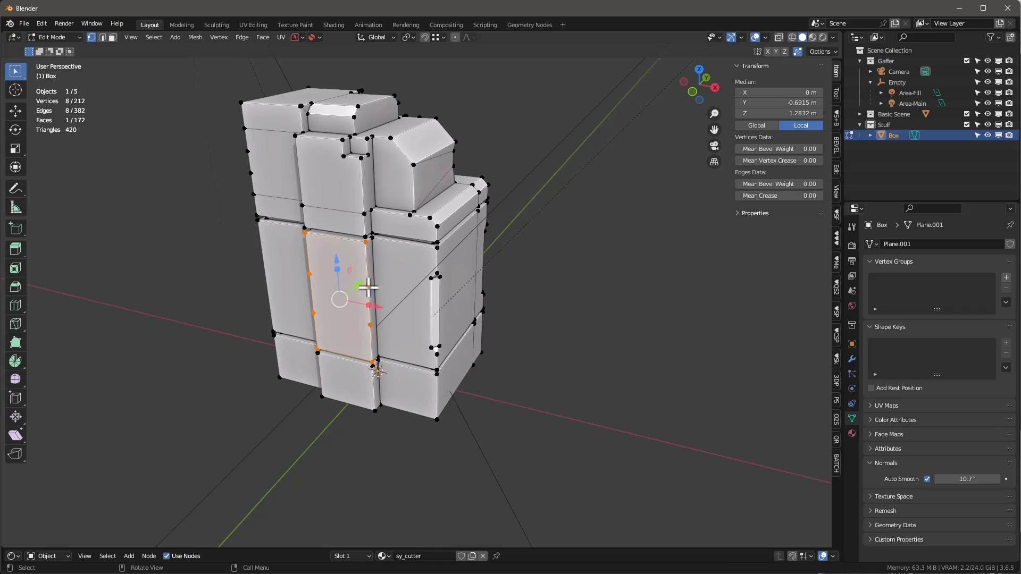
{"action": "left_click", "coordinate": [310, 273]}
{"action": "left_click", "coordinate": [313, 313], "text": "shift"}
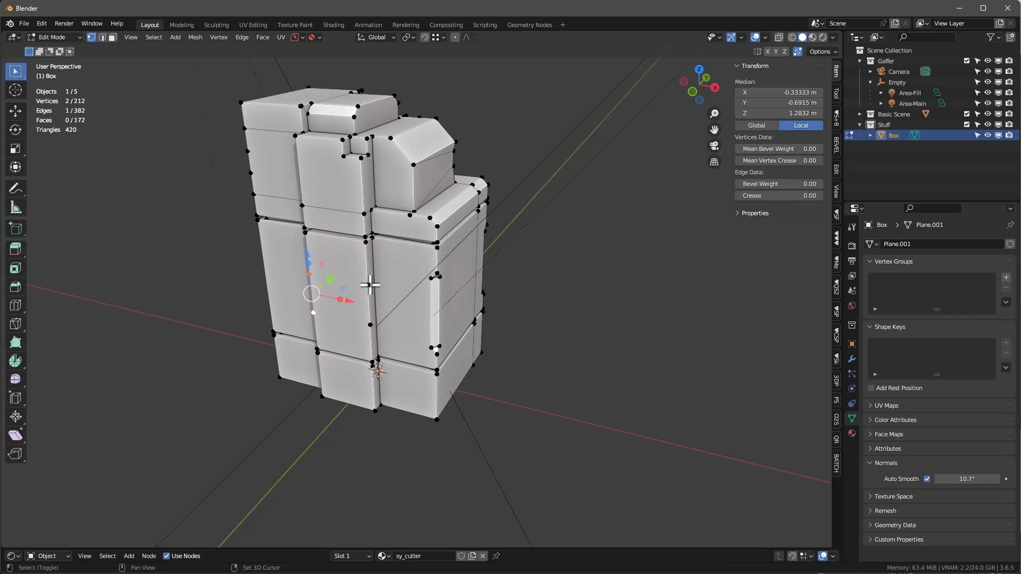
{"action": "left_click", "coordinate": [368, 285], "text": "shift"}
{"action": "left_click", "coordinate": [370, 325], "text": "shift"}
{"action": "key", "text": "s"}
{"action": "key", "text": "z"}
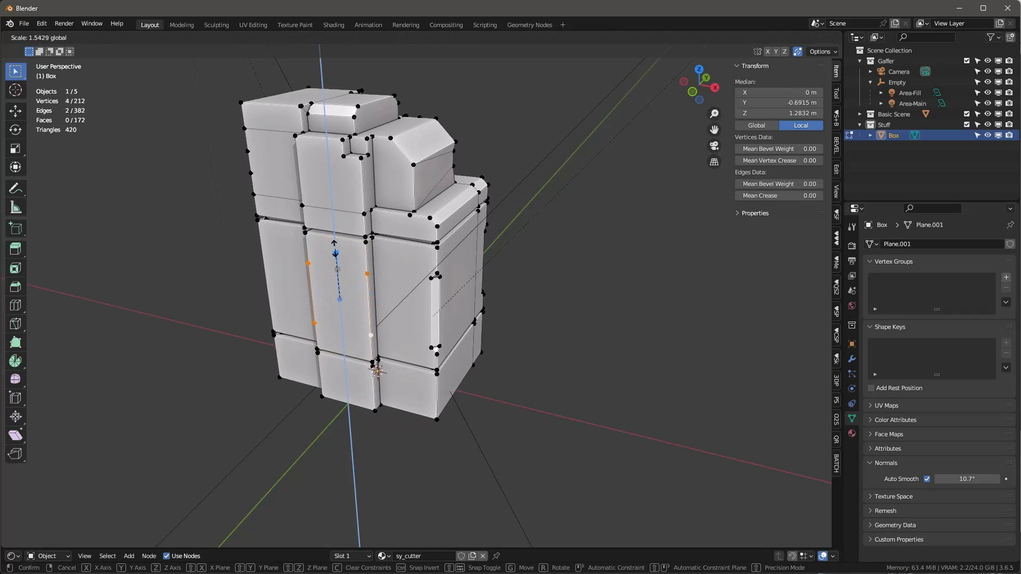
{"action": "left_click", "coordinate": [335, 249]}
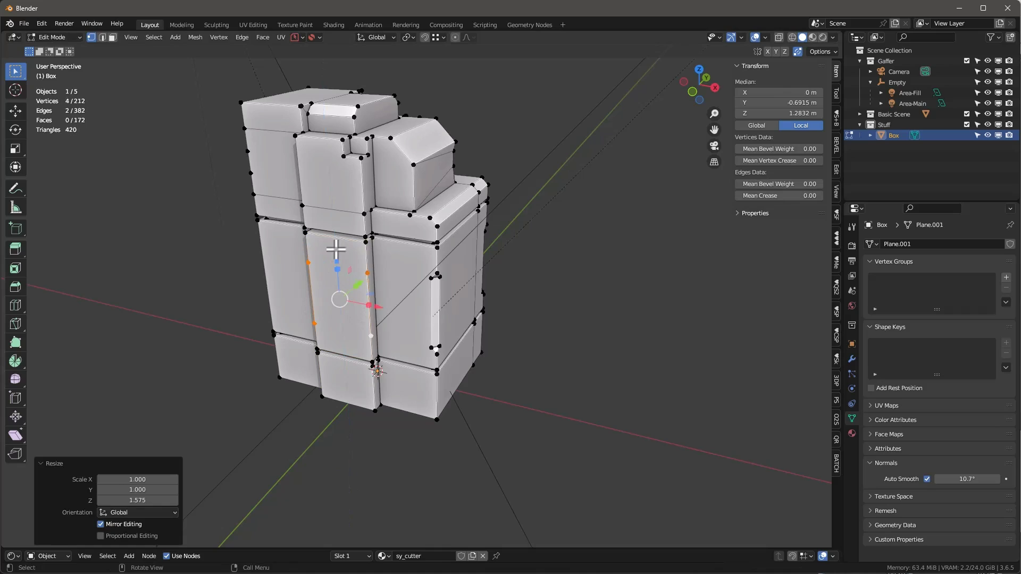
Bevel the middle segments of the side panel's two vertical edges and the upper rear corner edge by about 0.077 m
{"action": "left_click", "coordinate": [247, 151], "text": "shift"}
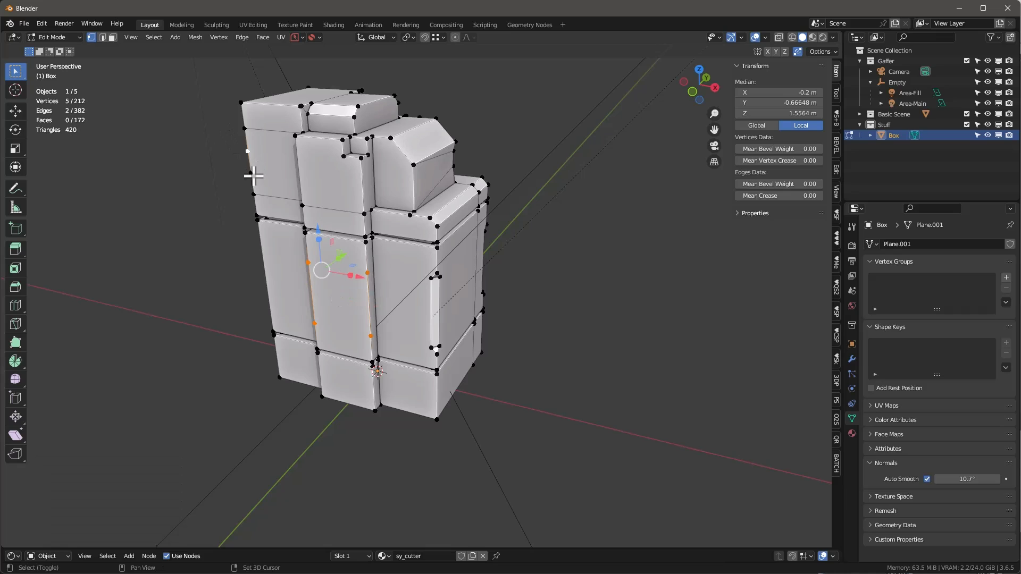
{"action": "left_click", "coordinate": [251, 174], "text": "shift"}
{"action": "key", "text": "ctrl+b"}
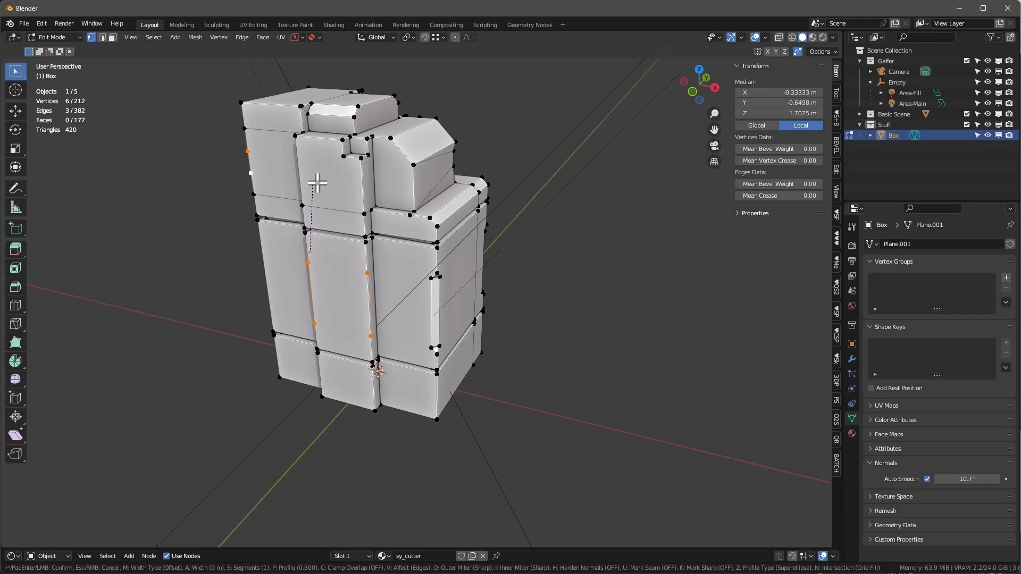
{"action": "left_click", "coordinate": [368, 187]}
{"action": "mouse_move", "coordinate": [396, 234]}
{"action": "middle_mouse_down"}
{"action": "mouse_move", "coordinate": [325, 217]}
{"action": "mouse_move", "coordinate": [385, 237]}
{"action": "middle_mouse_up"}
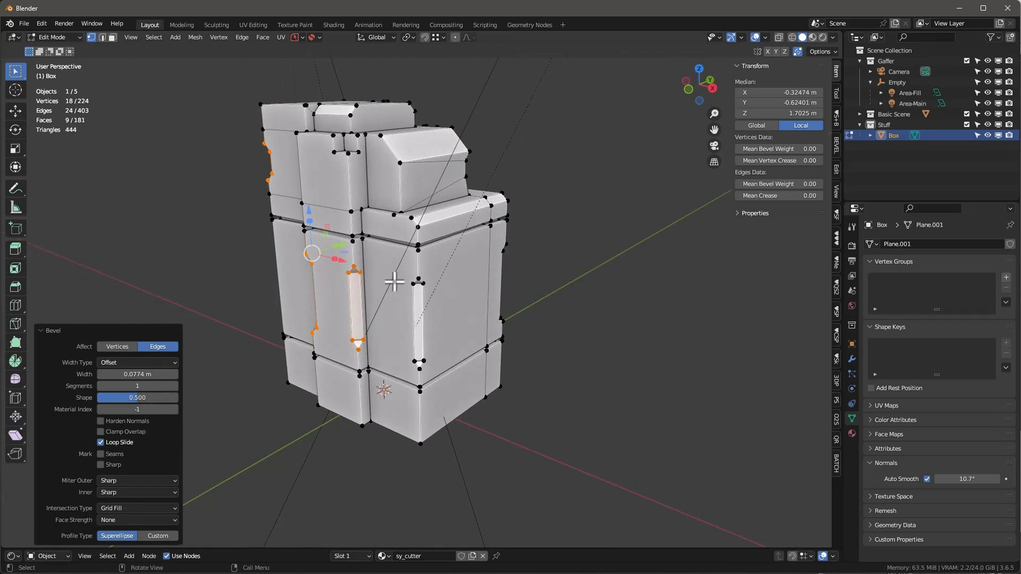
Slide the two upper vertices of the sloped upper block's corner notch down onto the two lower notch vertices to merge them
{"action": "key", "text": "Tab"}
{"action": "middle_click_drag", "start_coordinate": [394, 282], "coordinate": [459, 239]}
{"action": "scroll", "coordinate": [460, 196], "scroll_direction": "up", "scroll_amount": 4}
{"action": "middle_click_drag", "start_coordinate": [460, 196], "coordinate": [419, 245]}
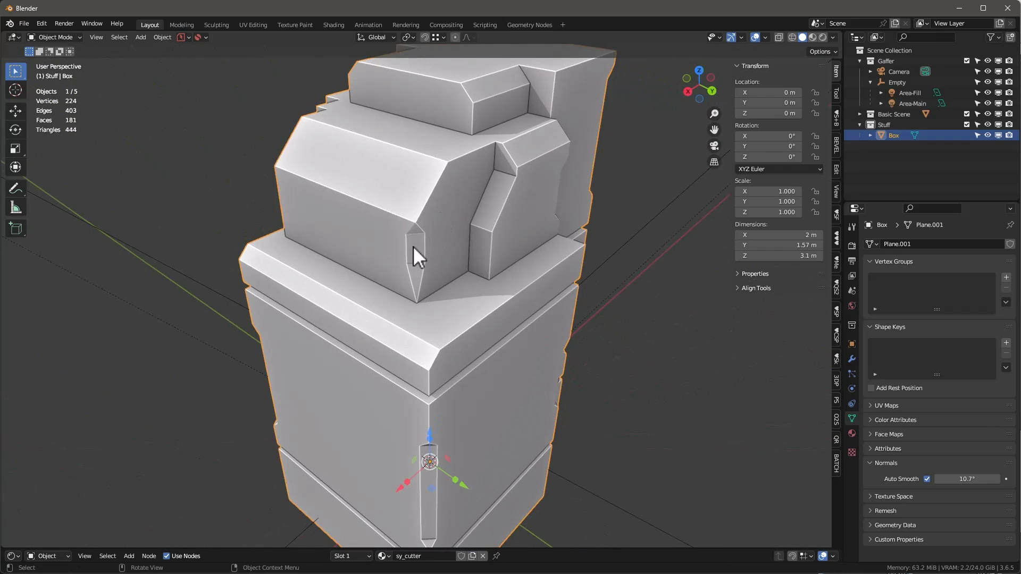
{"action": "key", "text": "Tab"}
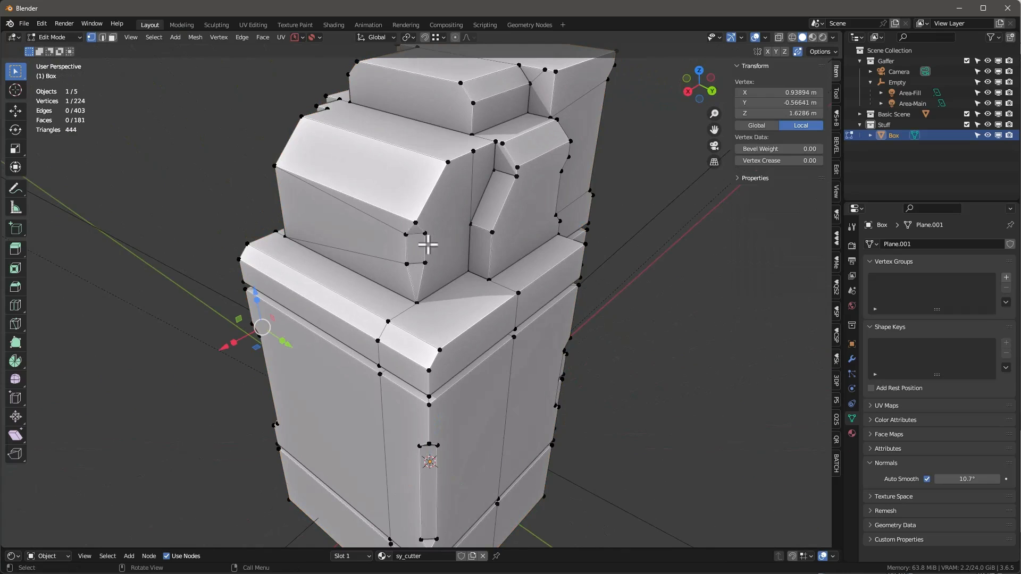
{"action": "left_click", "coordinate": [404, 233]}
{"action": "scroll", "coordinate": [418, 232], "scroll_direction": "up", "scroll_amount": 4}
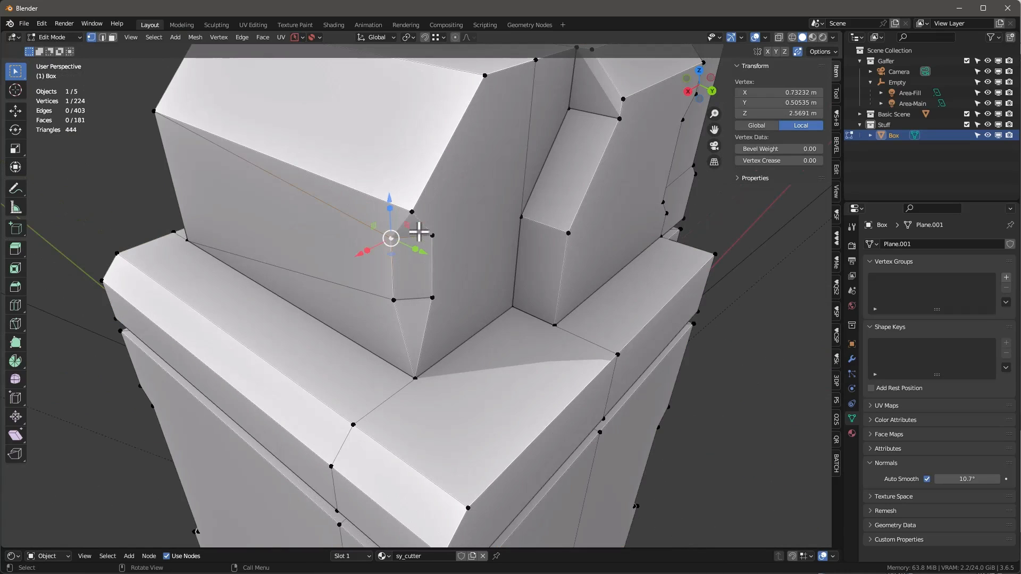
{"action": "key", "text": "shift+v"}
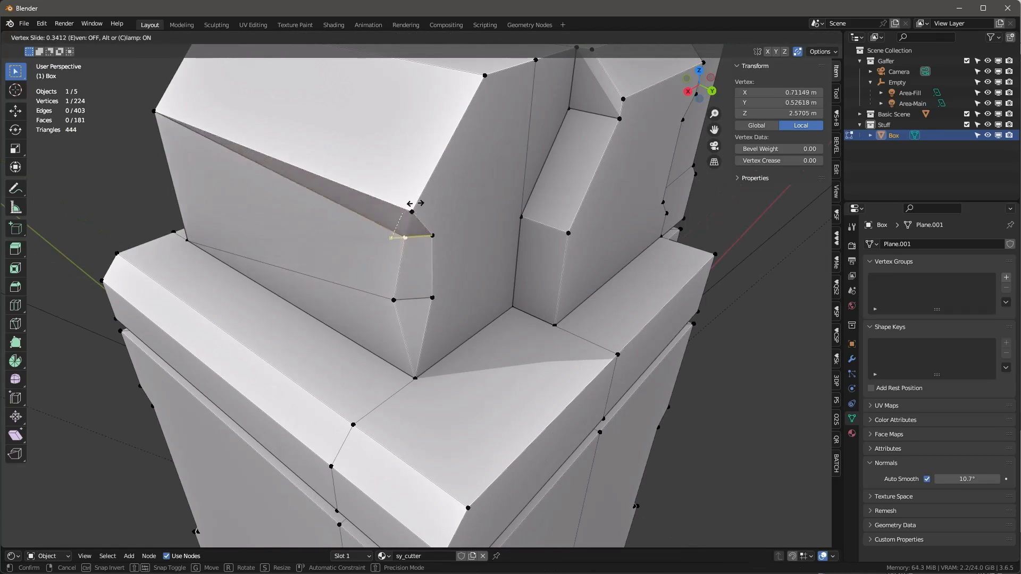
{"action": "left_click", "coordinate": [403, 312]}
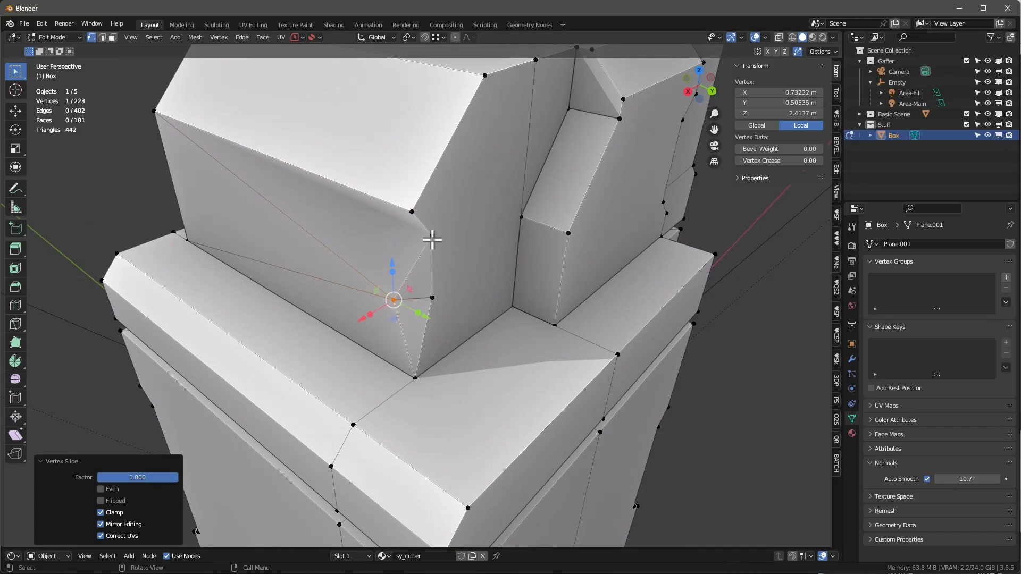
{"action": "left_click", "coordinate": [431, 236]}
{"action": "key", "text": "shift+v"}
{"action": "left_click", "coordinate": [445, 317]}
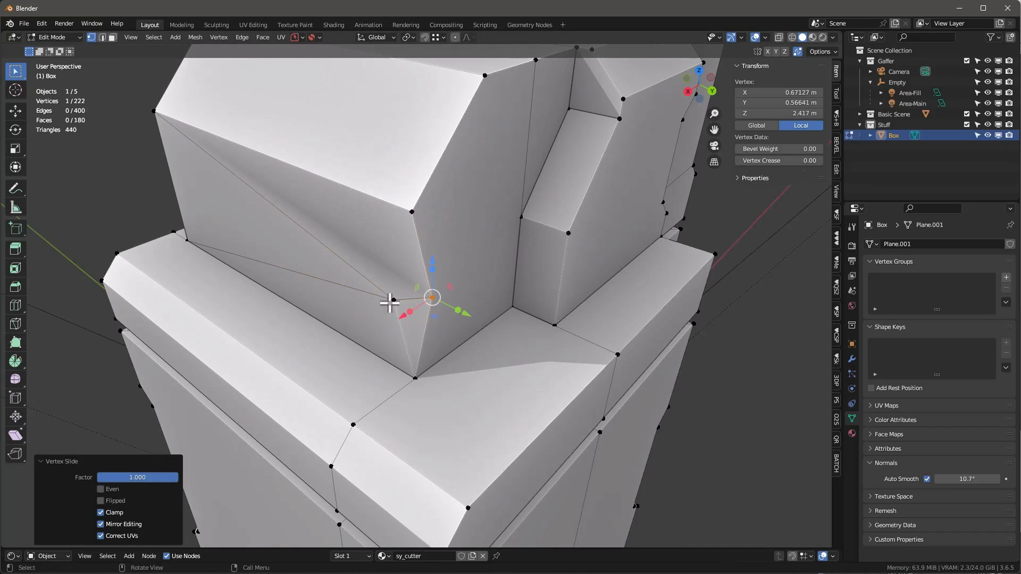
Slide the remaining two notch vertices together and up onto the block's upper corner vertex, restoring a plain corner edge
{"action": "left_click", "coordinate": [392, 301]}
{"action": "key", "text": "shift+v"}
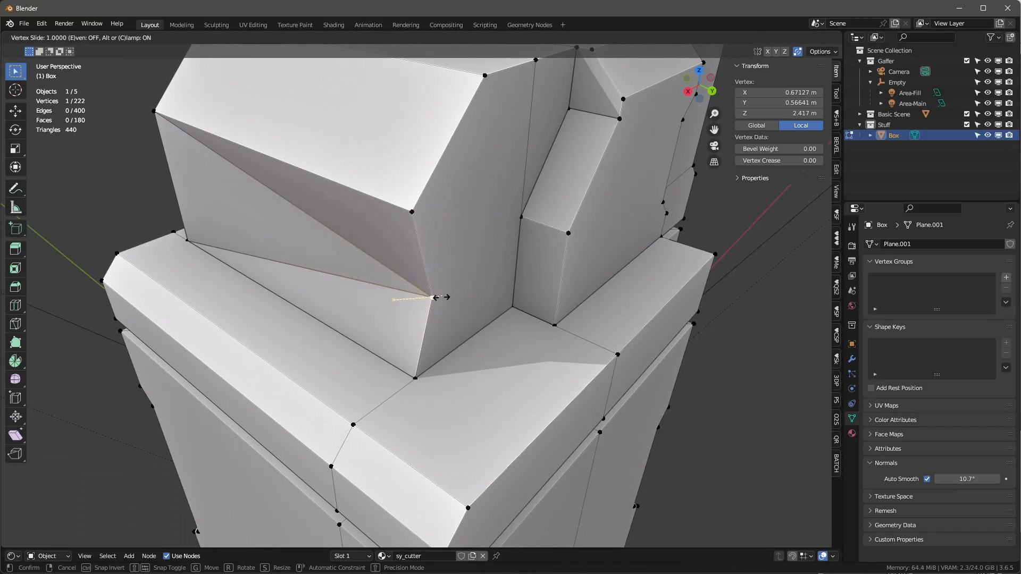
{"action": "left_click", "coordinate": [433, 302]}
{"action": "left_click", "coordinate": [434, 302]}
{"action": "key", "text": "shift+v"}
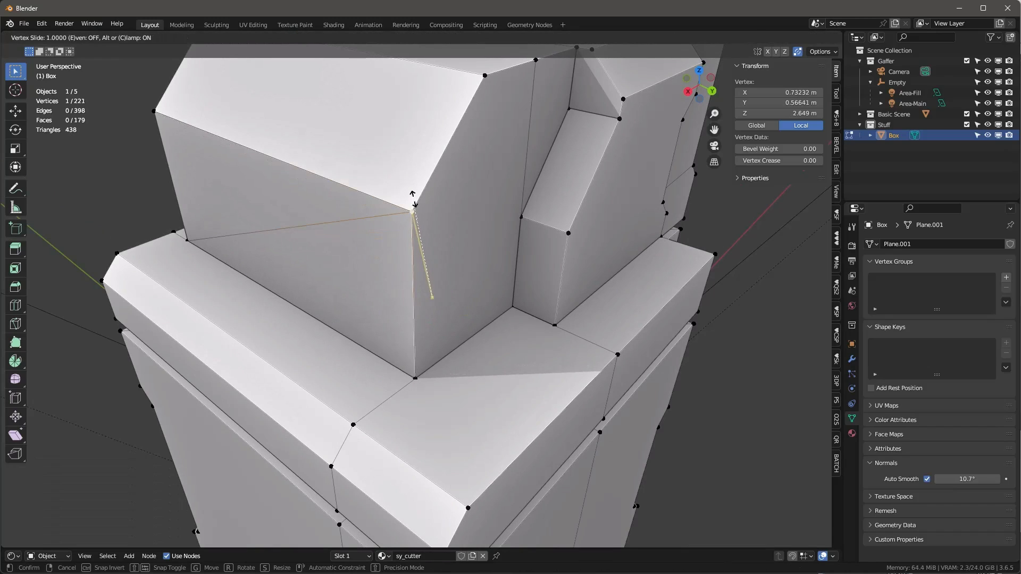
{"action": "left_click", "coordinate": [359, 271]}
{"action": "scroll", "coordinate": [360, 271], "scroll_direction": "down", "scroll_amount": 7}
{"action": "scroll", "coordinate": [346, 266], "scroll_direction": "up", "scroll_amount": 3}
Dissolve the two triangular faces on the front of the sloped upper block into a single face
{"action": "key", "text": "3"}
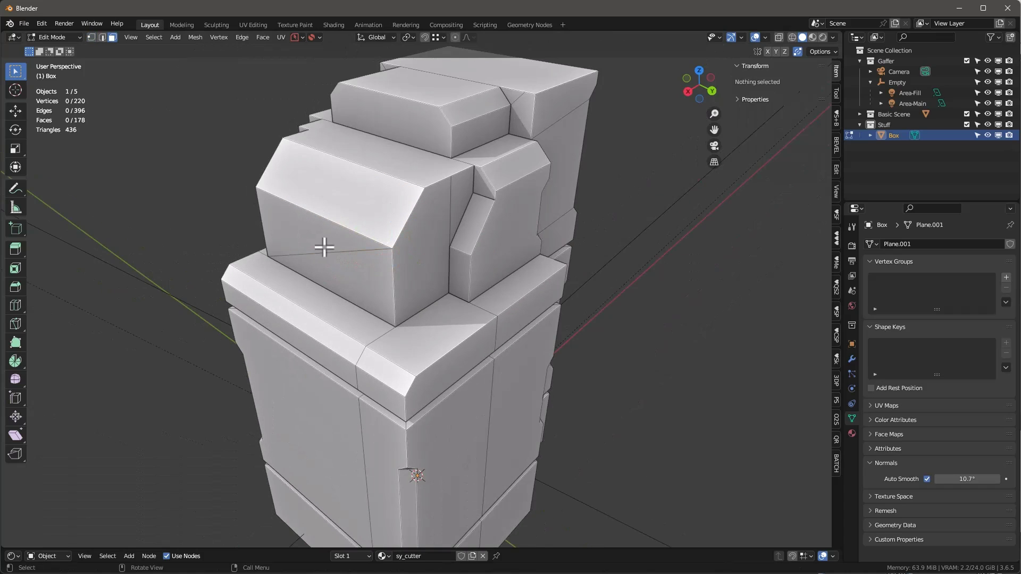
{"action": "left_click", "coordinate": [324, 247]}
{"action": "left_click", "coordinate": [345, 278], "text": "shift"}
{"action": "key", "text": "ctrl+x"}
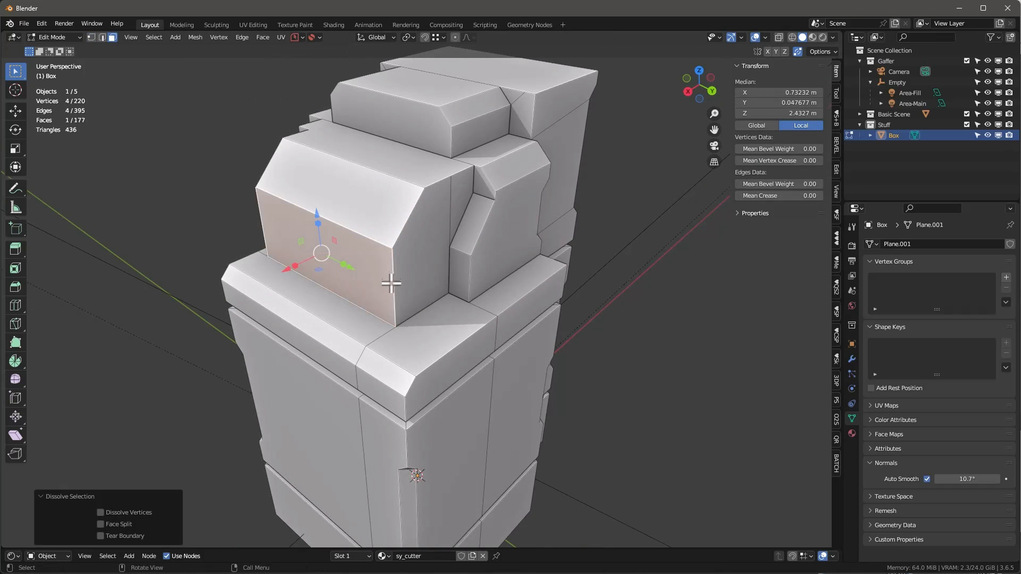
{"action": "middle_click_drag", "start_coordinate": [391, 282], "coordinate": [464, 224]}
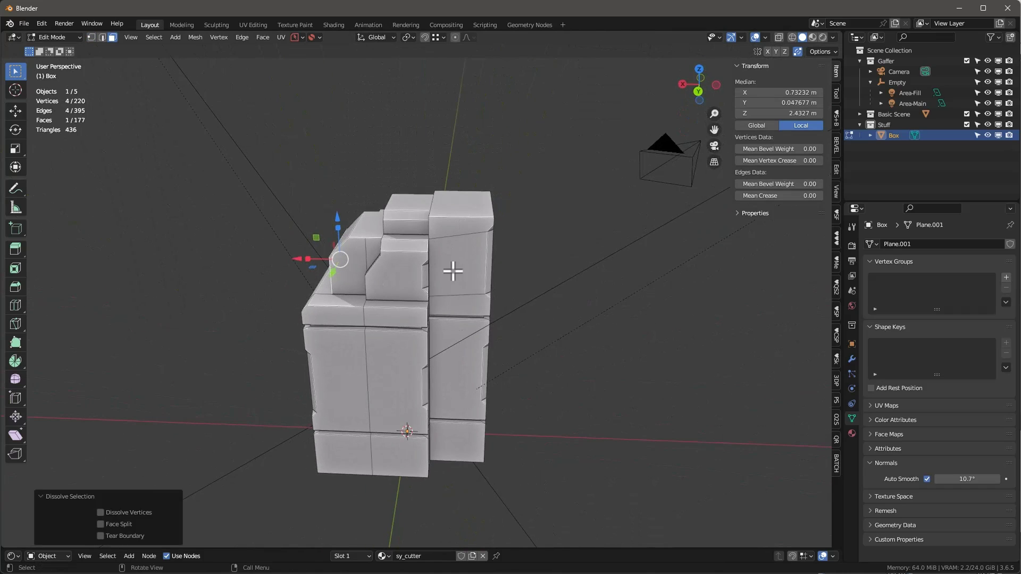
Run a Limited Dissolve with a 5° max angle on the entire box mesh and return to Object Mode
{"action": "middle_click_drag", "start_coordinate": [452, 271], "coordinate": [399, 252]}
{"action": "key", "text": "a"}
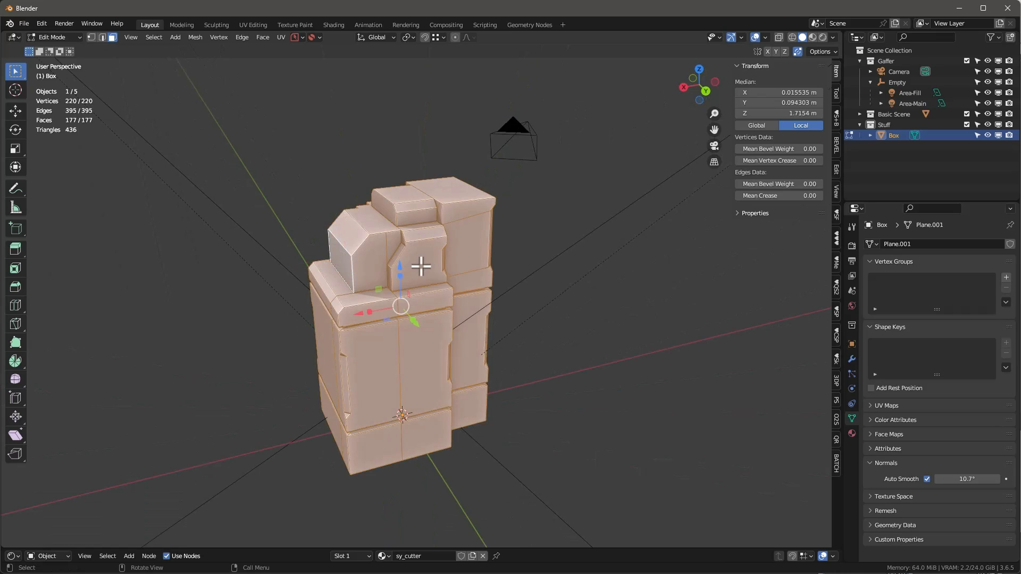
{"action": "key", "text": "x"}
{"action": "left_click", "coordinate": [393, 290]}
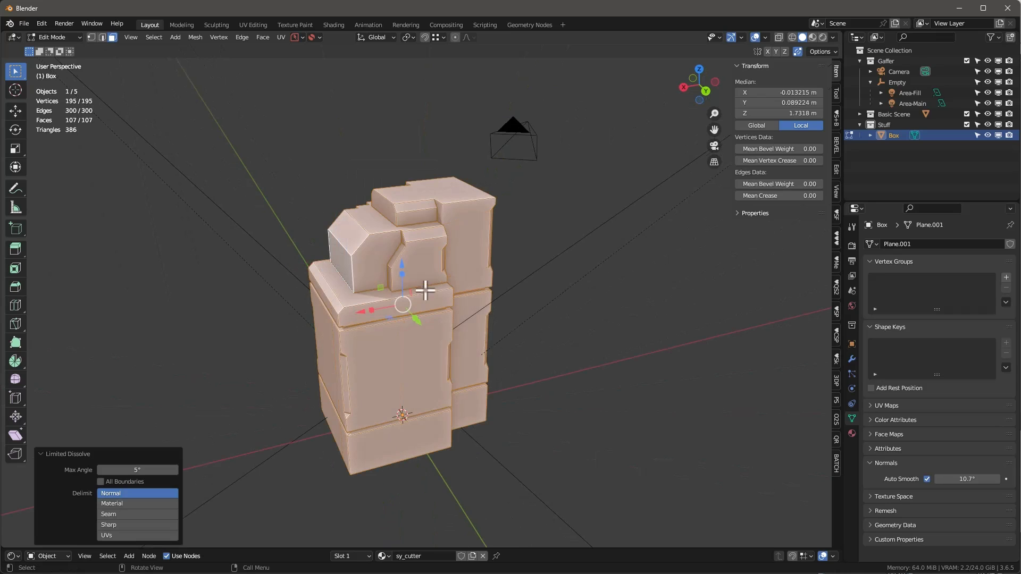
{"action": "middle_click_drag", "start_coordinate": [425, 289], "coordinate": [172, 278]}
{"action": "key", "text": "Tab"}
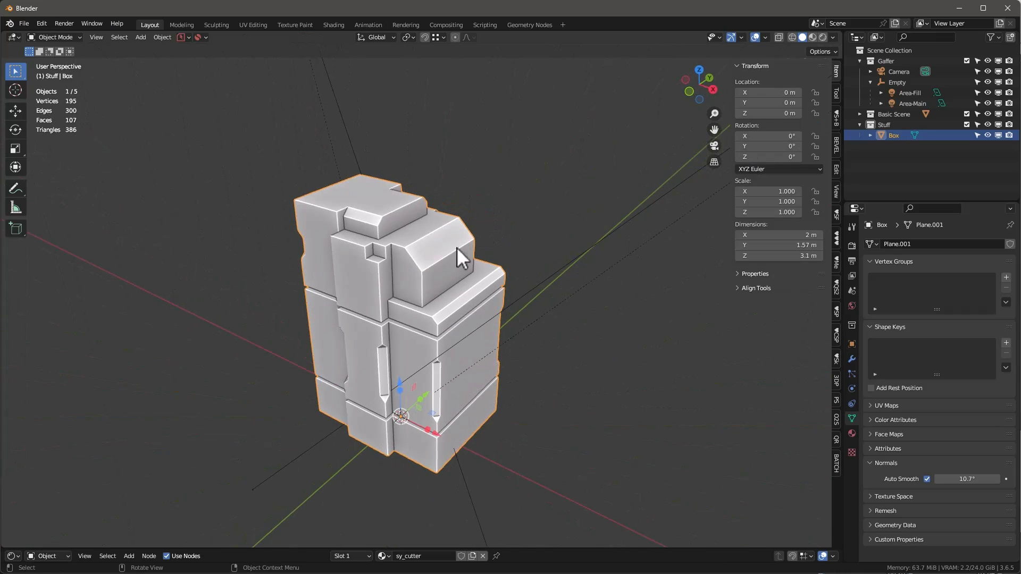
Auto-mirror the box across the Y axis with positive orientation and apply the resulting Mirror modifier
{"action": "middle_click_drag", "start_coordinate": [433, 264], "coordinate": [417, 248]}
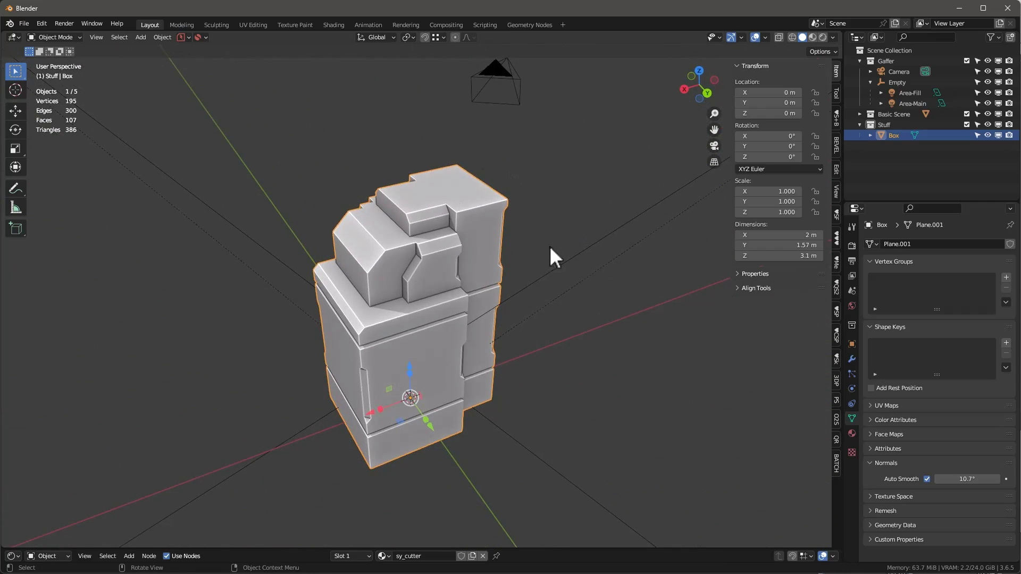
{"action": "middle_click_drag", "start_coordinate": [472, 403], "coordinate": [433, 237]}
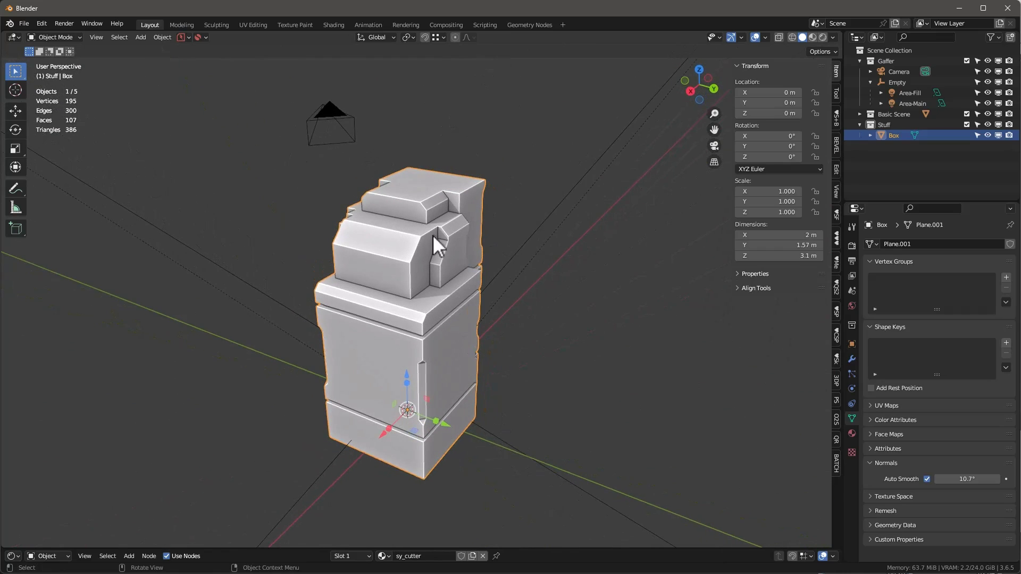
{"action": "middle_click_drag", "start_coordinate": [436, 287], "coordinate": [418, 266]}
{"action": "middle_click_drag", "start_coordinate": [449, 375], "coordinate": [475, 367]}
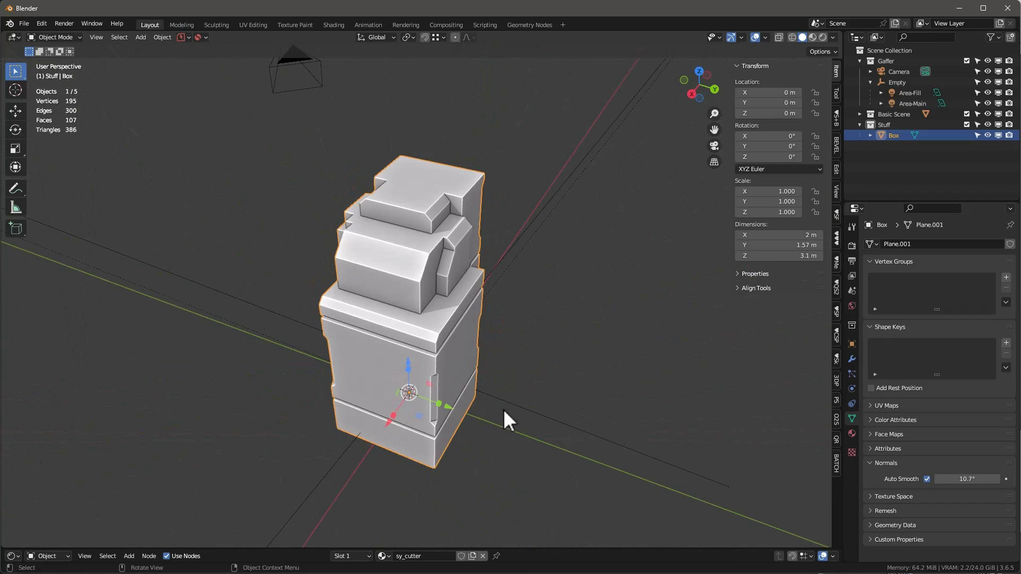
{"action": "middle_click_drag", "start_coordinate": [503, 410], "coordinate": [521, 351]}
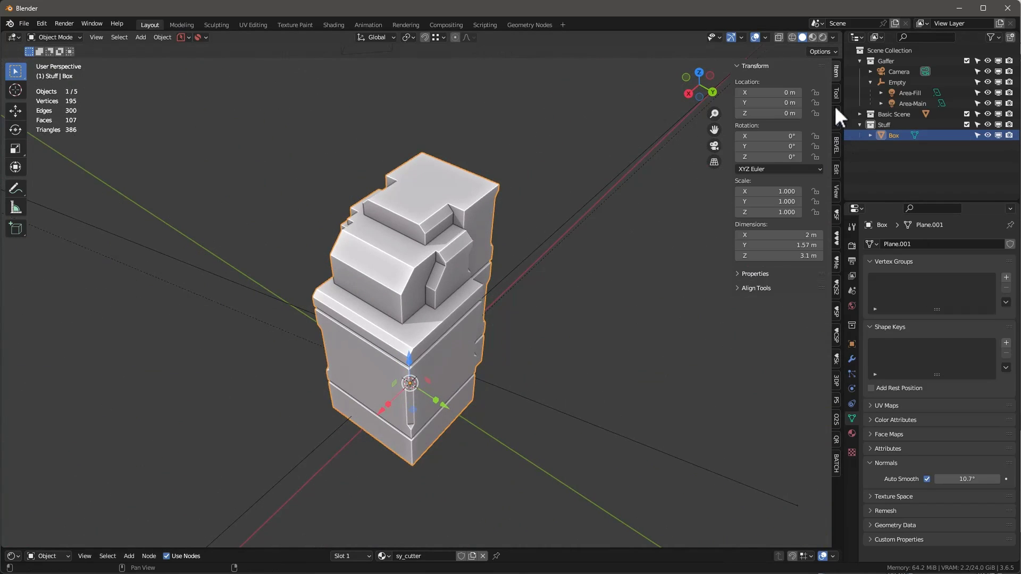
{"action": "left_click", "coordinate": [838, 173]}
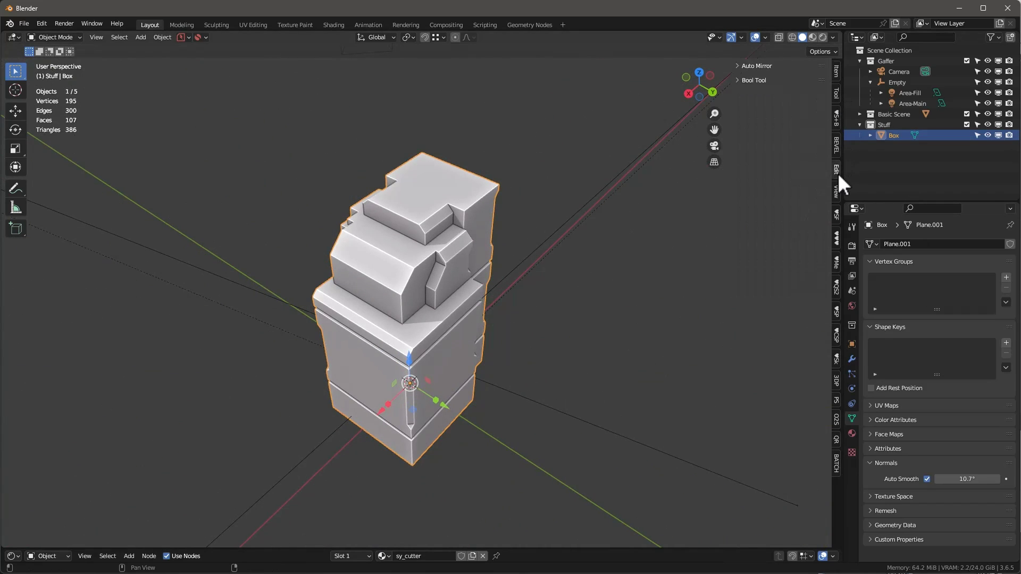
{"action": "left_click", "coordinate": [740, 65]}
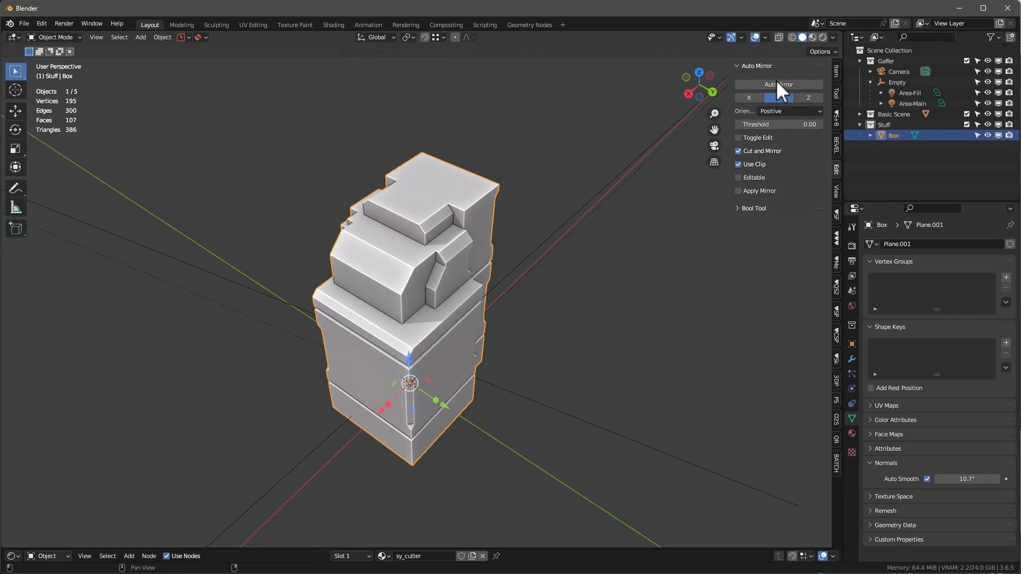
{"action": "left_click", "coordinate": [779, 97]}
{"action": "left_click", "coordinate": [788, 84]}
{"action": "middle_click_drag", "start_coordinate": [633, 205], "coordinate": [350, 269]}
{"action": "left_click", "coordinate": [850, 359]}
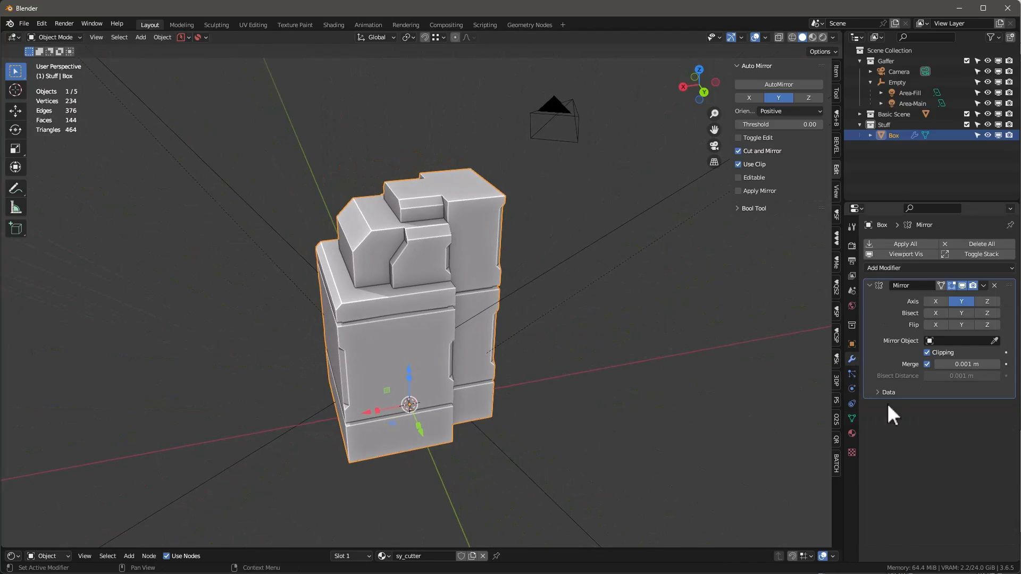
{"action": "left_click", "coordinate": [906, 244]}
Remove the mirrored box's redundant centre seam edges with a Limited Dissolve on all geometry, and leave Edit Mode
{"action": "middle_click_drag", "start_coordinate": [384, 293], "coordinate": [396, 300]}
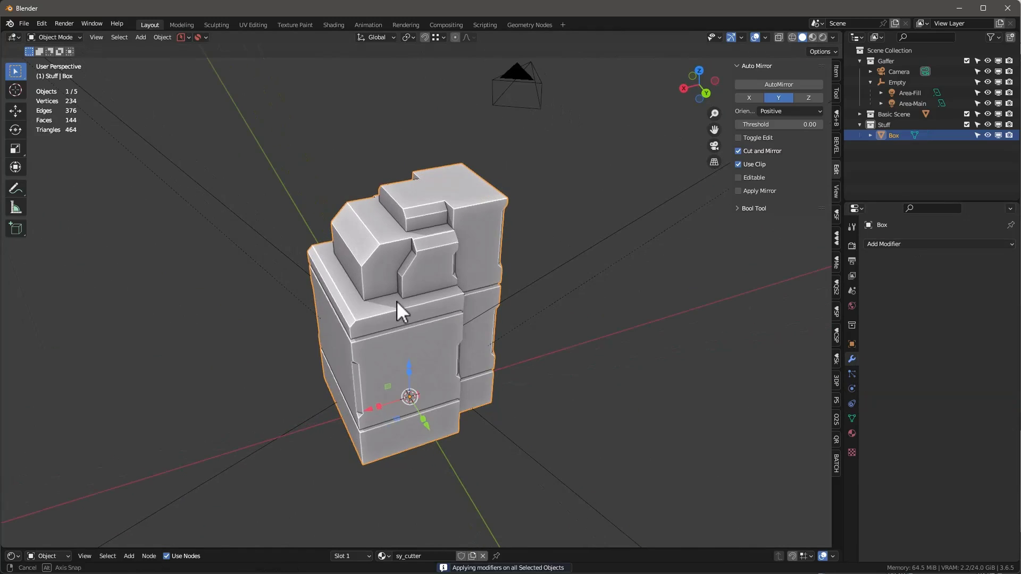
{"action": "key", "text": "Tab"}
{"action": "key", "text": "a"}
{"action": "key", "text": "x"}
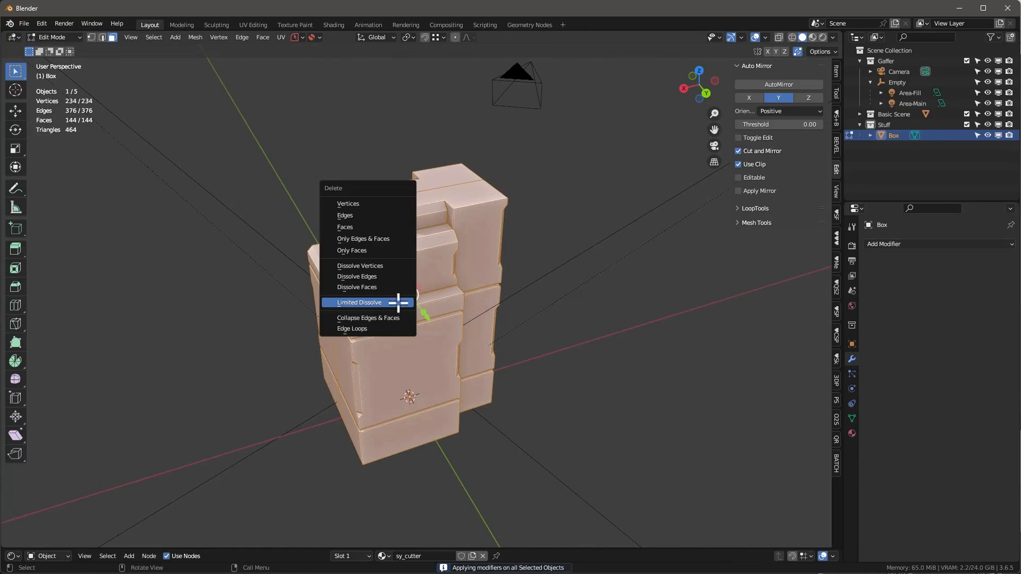
{"action": "left_click", "coordinate": [387, 302]}
{"action": "middle_click_drag", "start_coordinate": [425, 290], "coordinate": [241, 302]}
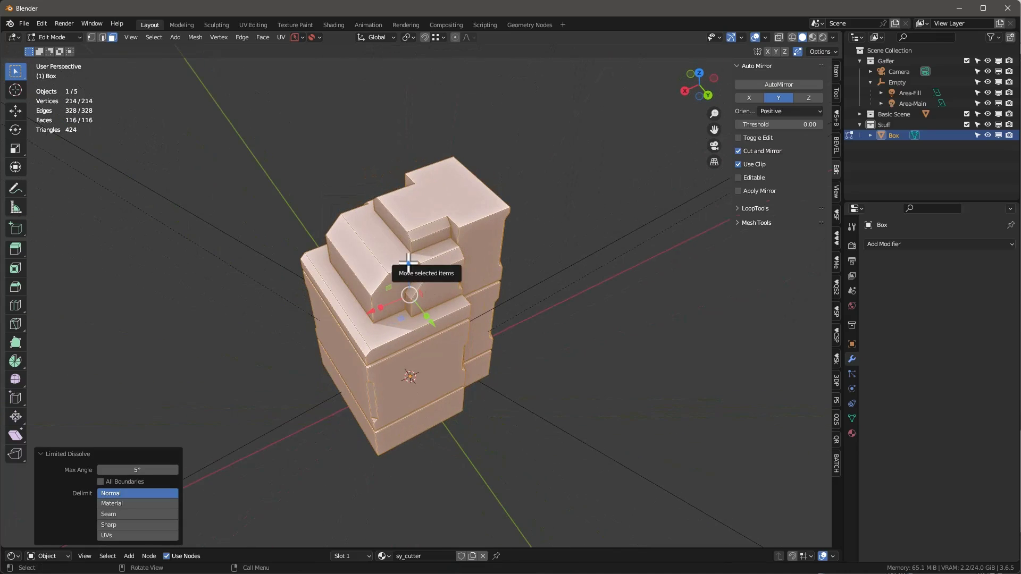
{"action": "key", "text": "Tab"}
{"action": "middle_click_drag", "start_coordinate": [448, 290], "coordinate": [420, 317]}
{"action": "scroll", "coordinate": [401, 270], "scroll_direction": "up", "scroll_amount": 2}
{"action": "scroll", "coordinate": [440, 317], "scroll_direction": "up", "scroll_amount": 2}
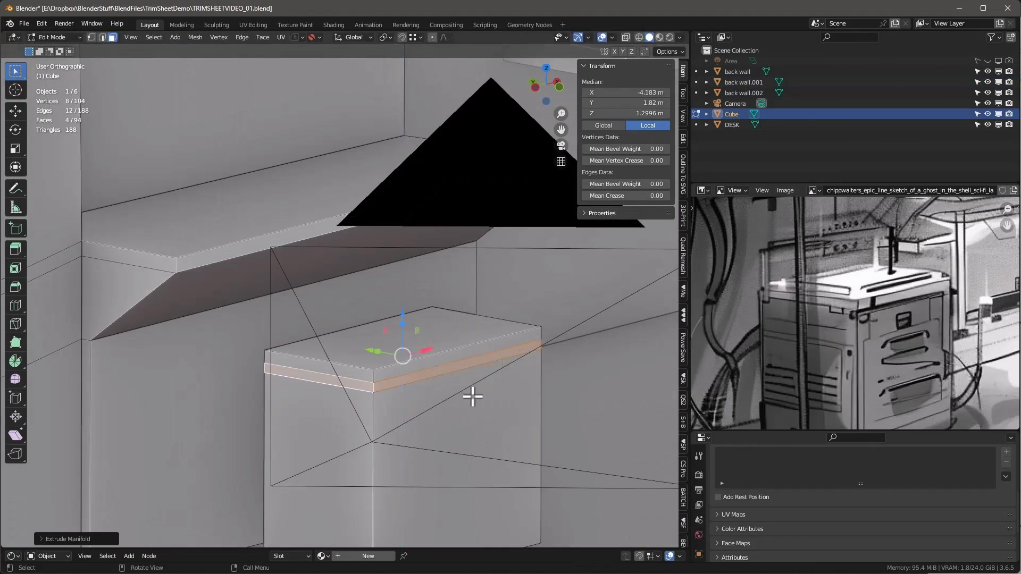
Move the horizontal edge across the small cabinet's end face about 0.03 m along the global X axis
{"action": "left_click", "coordinate": [432, 309]}
{"action": "left_click_drag", "start_coordinate": [319, 374], "coordinate": [328, 372]}
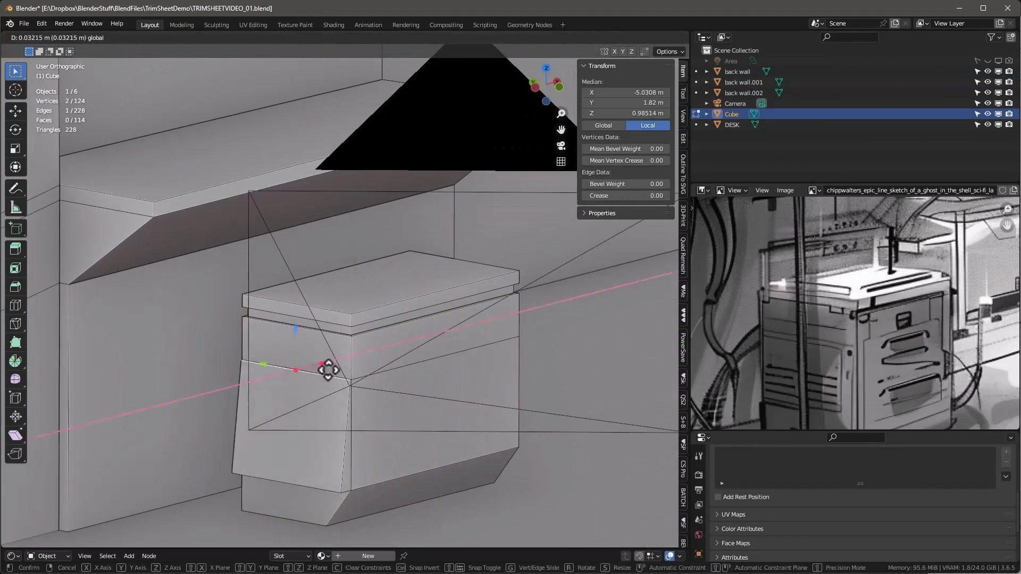
{"action": "left_click", "coordinate": [436, 360]}
Extrude the small cabinet's upper side faces outward into a raised band below the recessed strip under its top
{"action": "key", "text": "3"}
{"action": "left_click", "coordinate": [343, 426]}
{"action": "key", "text": "alt+e"}
{"action": "left_click", "coordinate": [381, 381]}
{"action": "middle_click_drag", "start_coordinate": [381, 380], "coordinate": [378, 301]}
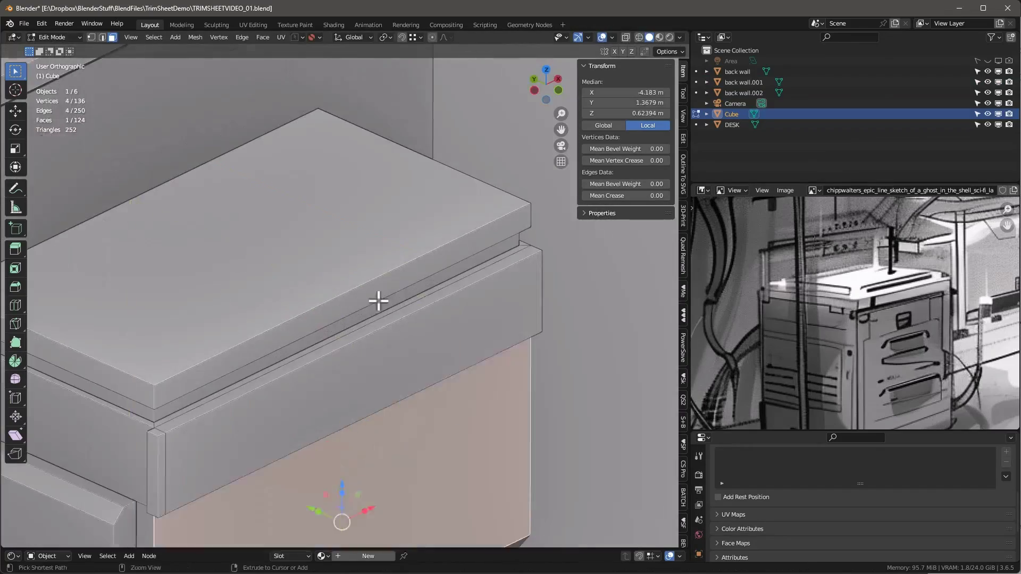
Inset the slanted underside face of the wall desk, extrude it inward and adjust its position
{"action": "key", "text": "alt+z"}
{"action": "key", "text": "alt+z"}
{"action": "left_click", "coordinate": [380, 435]}
{"action": "left_click", "coordinate": [341, 255]}
{"action": "key", "text": "i"}
{"action": "key", "text": "alt+z"}
{"action": "key", "text": "e"}
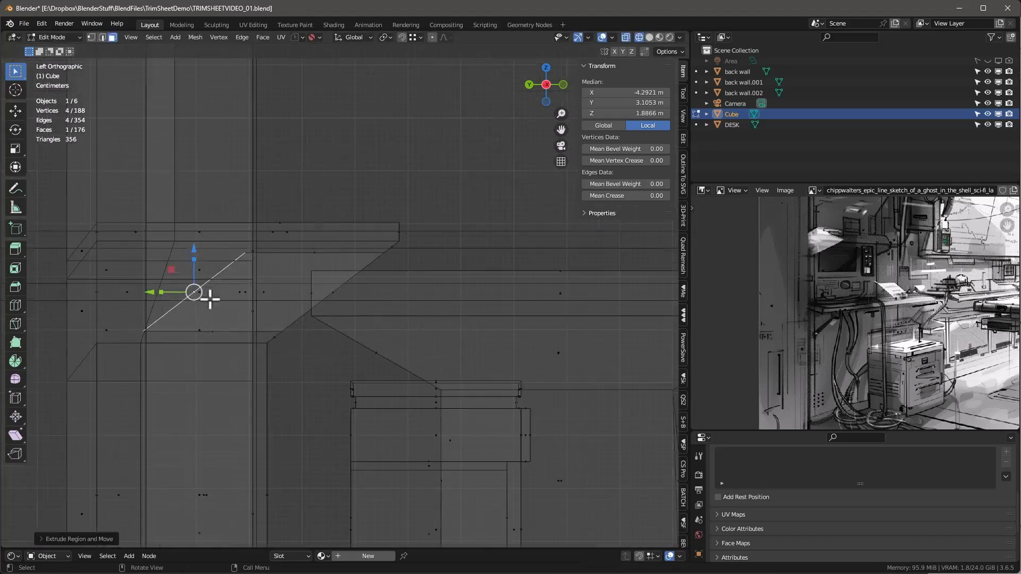
{"action": "key", "text": "g"}
{"action": "key", "text": "alt+z"}
Duplicate a flat face above the wall desk as the start of the wall hood and view it through the camera
{"action": "middle_click_drag", "start_coordinate": [234, 298], "coordinate": [332, 303]}
{"action": "left_click", "coordinate": [424, 410]}
{"action": "key", "text": "shift+d"}
{"action": "key", "text": "KP_0"}
{"action": "key", "text": "Tab"}
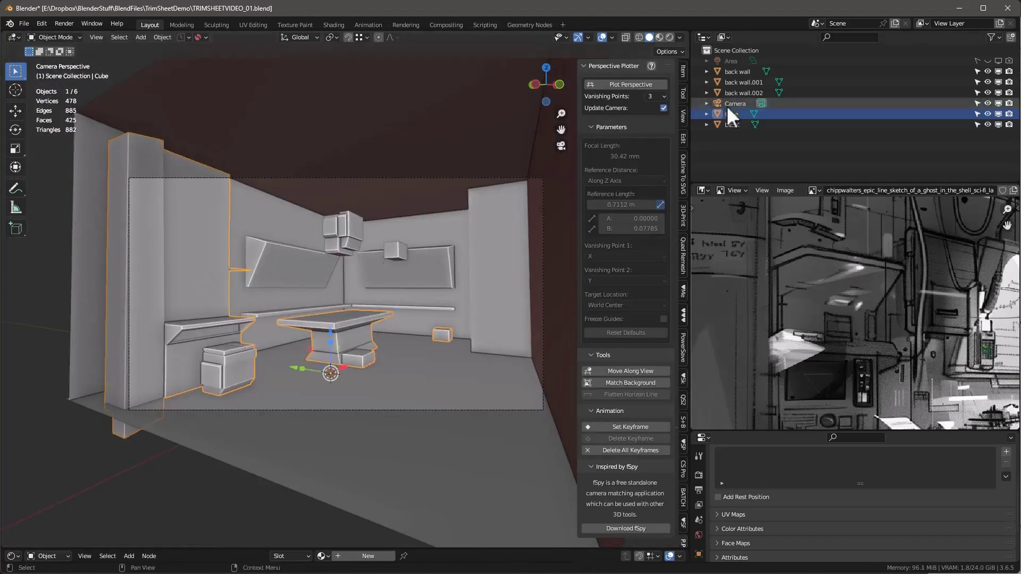
Move the wall hood's edge along X to match the background sketch and extrude the hood's geometry
{"action": "key", "text": "Tab"}
{"action": "key", "text": "alt+z"}
{"action": "key", "text": "2"}
{"action": "left_click", "coordinate": [366, 233]}
{"action": "key", "text": "g"}
{"action": "key", "text": "x"}
{"action": "left_click", "coordinate": [326, 246]}
{"action": "key", "text": "e"}
{"action": "left_click", "coordinate": [271, 260]}
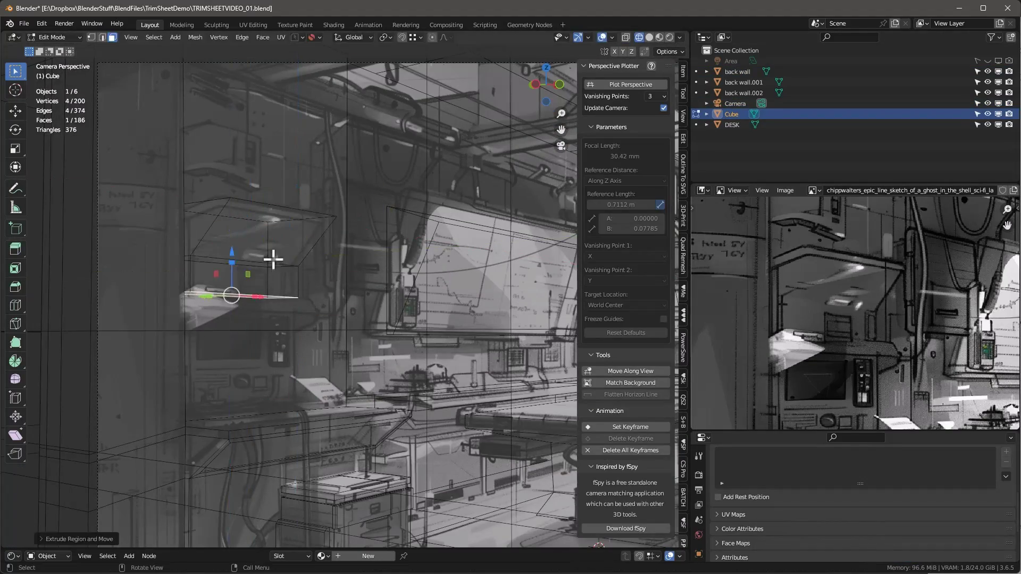
Extrude the wall hood's bottom face downward in the camera view to follow the console lines in the sketch
{"action": "middle_click_drag", "start_coordinate": [271, 260], "coordinate": [294, 365]}
{"action": "left_click", "coordinate": [294, 365]}
{"action": "key", "text": "KP_0"}
{"action": "key", "text": "3"}
{"action": "key", "text": "e"}
{"action": "left_click", "coordinate": [278, 364]}
{"action": "scroll", "coordinate": [306, 355], "scroll_direction": "up", "scroll_amount": 3}
{"action": "scroll", "coordinate": [388, 340], "scroll_direction": "down", "scroll_amount": 6}
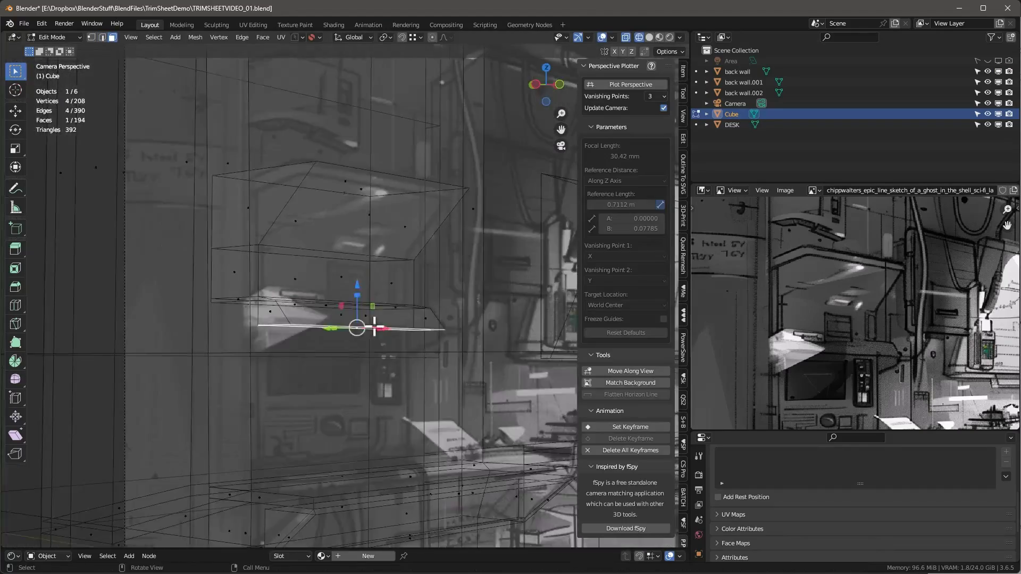
Move the hood's lower front edge along Y to form a sloped front face
{"action": "key", "text": "2"}
{"action": "left_click", "coordinate": [376, 328]}
{"action": "key", "text": "g"}
{"action": "key", "text": "y"}
{"action": "left_click", "coordinate": [426, 378]}
{"action": "middle_click_drag", "start_coordinate": [425, 378], "coordinate": [319, 370]}
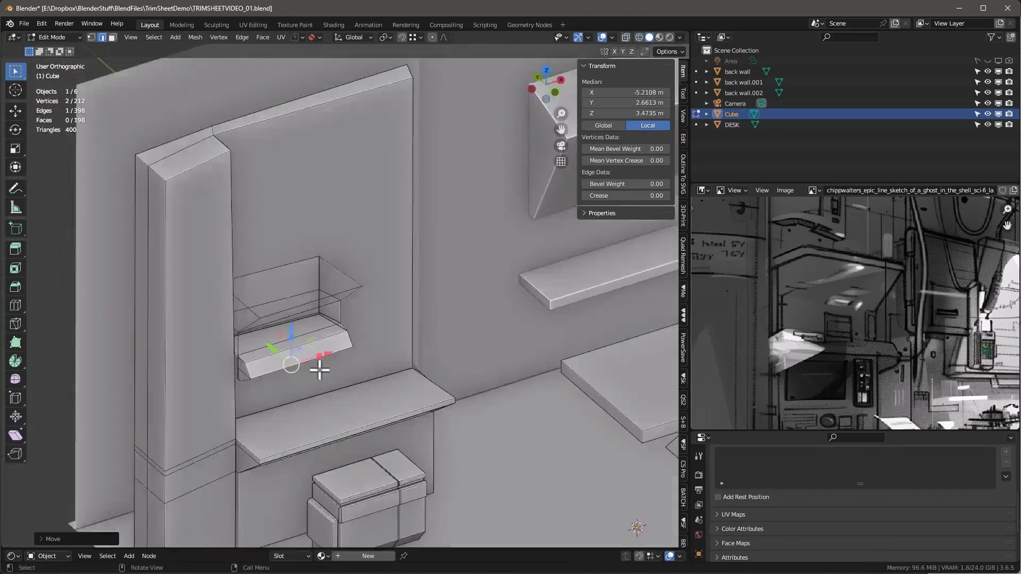
Isolate the blockout geometry in local view and display it from the front with X-ray
{"action": "key", "text": "l"}
{"action": "key", "text": "KP_Divide"}
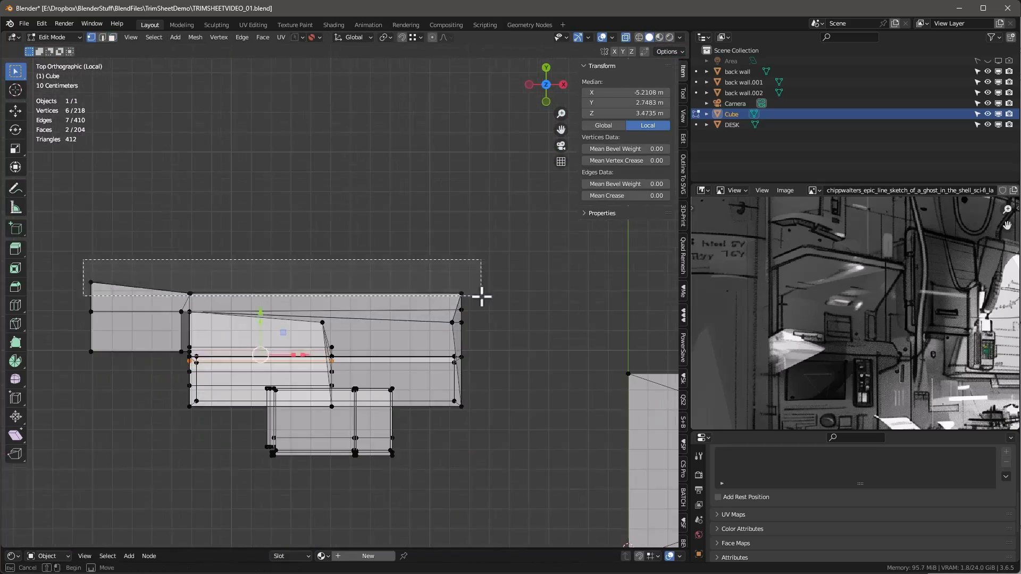
{"action": "key", "text": "Tab"}
{"action": "key", "text": "KP_1"}
{"action": "key", "text": "alt+z"}
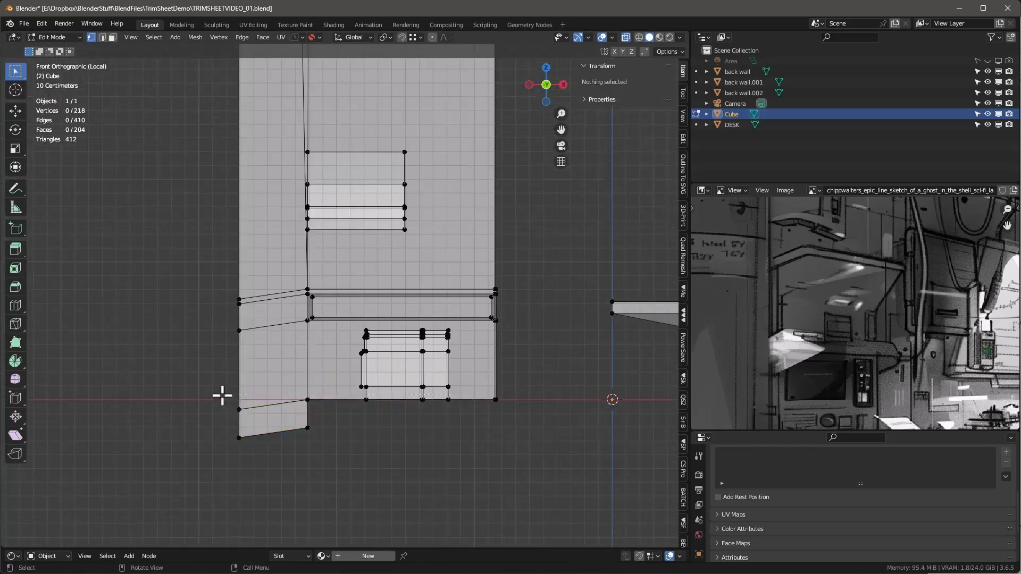
Bevel the corner edges of the central table's top, then inset and extrude the top face into a raised surface
{"action": "middle_click_drag", "start_coordinate": [222, 396], "coordinate": [396, 315]}
{"action": "key", "text": "alt+z"}
{"action": "left_click", "coordinate": [152, 350]}
{"action": "key", "text": "ctrl+b"}
{"action": "key", "text": "i"}
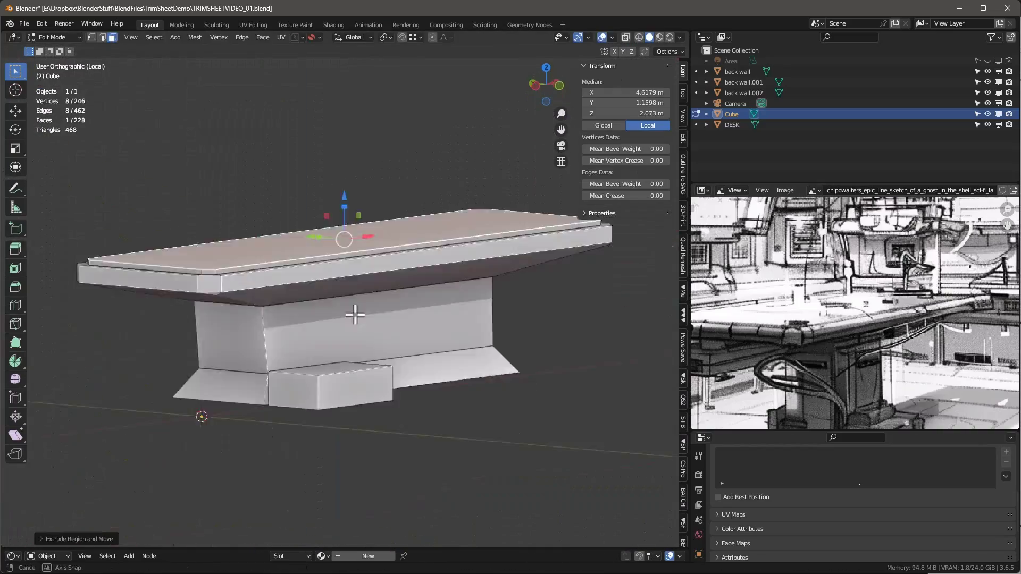
Duplicate table geometry into a separate rectangular face beneath the overhanging end of the table top
{"action": "key", "text": "KP_1"}
{"action": "key", "text": "alt+z"}
{"action": "key", "text": "1"}
{"action": "left_click_drag", "start_coordinate": [505, 340], "coordinate": [531, 364]}
{"action": "middle_click_drag", "start_coordinate": [900, 406], "coordinate": [960, 367]}
{"action": "key", "text": "ctrl+KP_3"}
{"action": "key", "text": "shift+d"}
{"action": "key", "text": "l"}
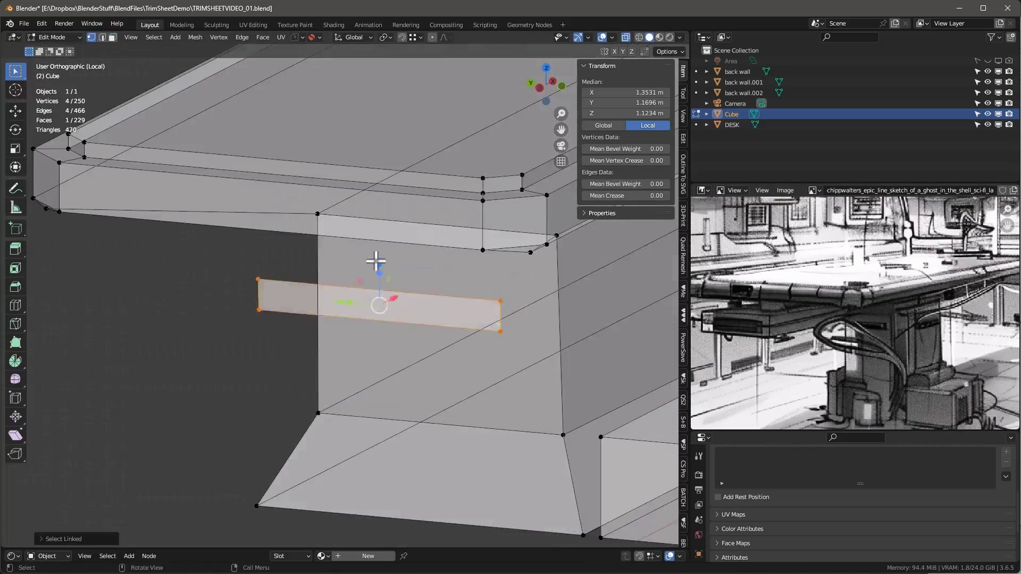
Align the duplicated face with the sketch in the camera view and extrude it into a flat slab under the table's end
{"action": "key", "text": "g"}
{"action": "key", "text": "KP_0"}
{"action": "left_click", "coordinate": [239, 321]}
{"action": "middle_click_drag", "start_coordinate": [239, 321], "coordinate": [360, 373]}
{"action": "scroll", "coordinate": [360, 446], "scroll_direction": "up", "scroll_amount": 8}
{"action": "key", "text": "l"}
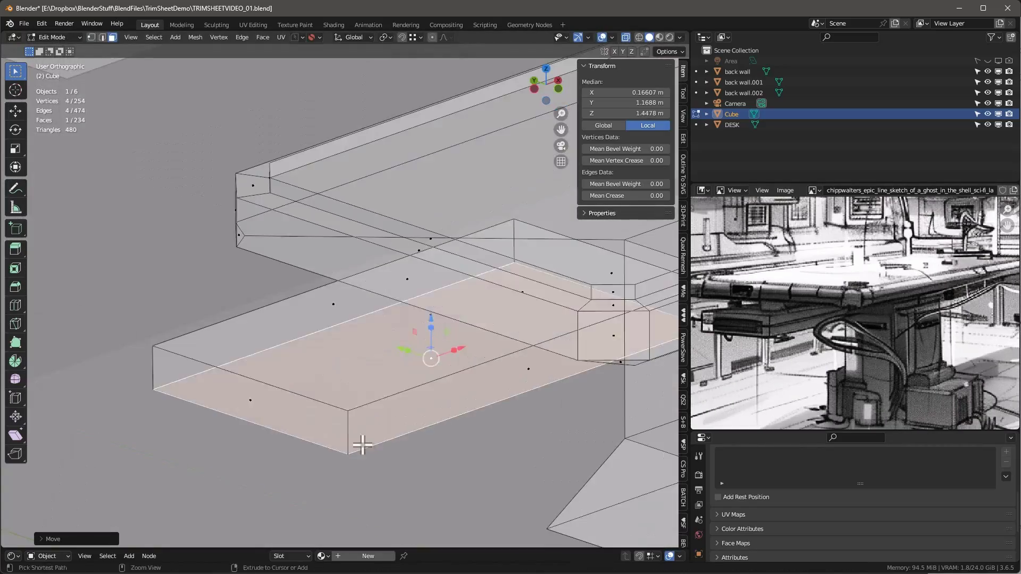
Bevel a horizontal loop cut around the slab's sides and push the resulting band inward to form a groove
{"action": "key", "text": "ctrl+r"}
{"action": "key", "text": "ctrl+b"}
{"action": "key", "text": "alt+s"}
{"action": "middle_click_drag", "start_coordinate": [330, 406], "coordinate": [330, 444]}
{"action": "scroll", "coordinate": [330, 445], "scroll_direction": "down", "scroll_amount": 2}
{"action": "key", "text": "alt+e"}
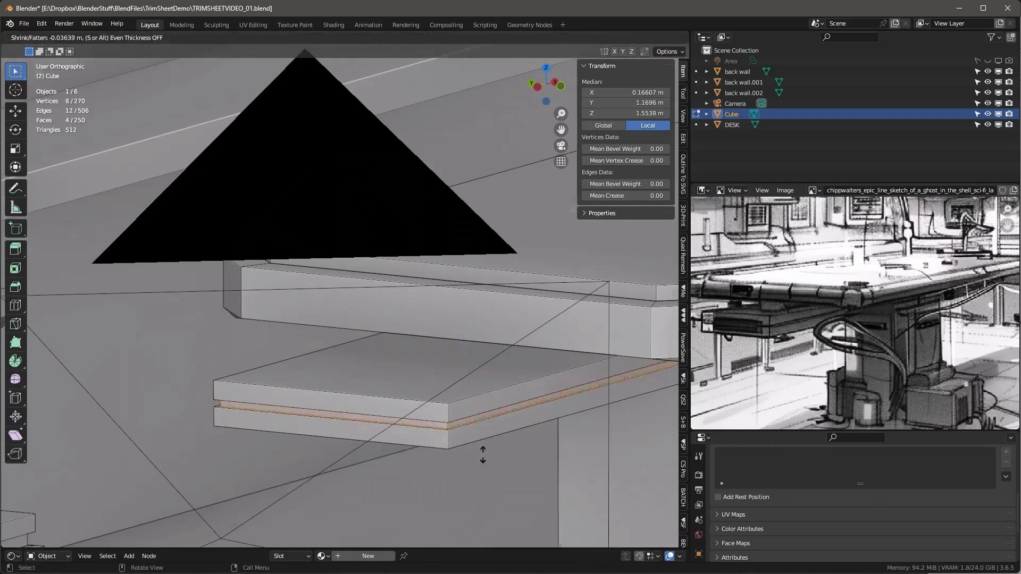
Cut a rectangular recess into the slab's end with a KIT OPS cube INSERT, then remove the cutter
{"action": "key", "text": "Tab"}
{"action": "left_click", "coordinate": [683, 315]}
{"action": "left_click", "coordinate": [626, 204]}
{"action": "left_click", "coordinate": [262, 279]}
{"action": "left_click", "coordinate": [604, 259]}
{"action": "left_click_drag", "start_coordinate": [269, 397], "coordinate": [218, 394]}
{"action": "left_click", "coordinate": [218, 393]}
{"action": "key", "text": "x"}
Enlarge the sketch reference view and divide the small box at the table's base with loop cuts
{"action": "left_click_drag", "start_coordinate": [776, 429], "coordinate": [776, 498]}
{"action": "left_click", "coordinate": [350, 426]}
{"action": "key", "text": "Tab"}
{"action": "key", "text": "Tab"}
{"action": "scroll", "coordinate": [223, 363], "scroll_direction": "down", "scroll_amount": 8}
{"action": "middle_click_drag", "start_coordinate": [189, 430], "coordinate": [372, 345]}
{"action": "key", "text": "alt+z"}
{"action": "key", "text": "s"}
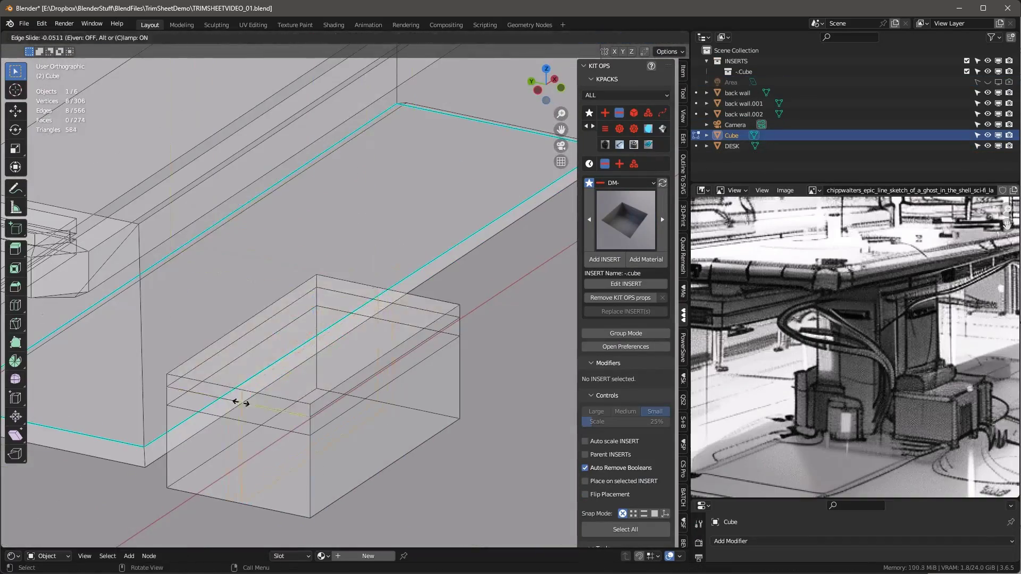
Bevel the base box's vertical loop cut and extrude faces along normals into a projecting lid band with a half-cylinder on top
{"action": "key", "text": "ctrl+b"}
{"action": "left_click", "coordinate": [284, 418]}
{"action": "key", "text": "alt+e"}
{"action": "middle_click_drag", "start_coordinate": [263, 384], "coordinate": [425, 380]}
{"action": "key", "text": "2"}
{"action": "left_click", "coordinate": [440, 381]}
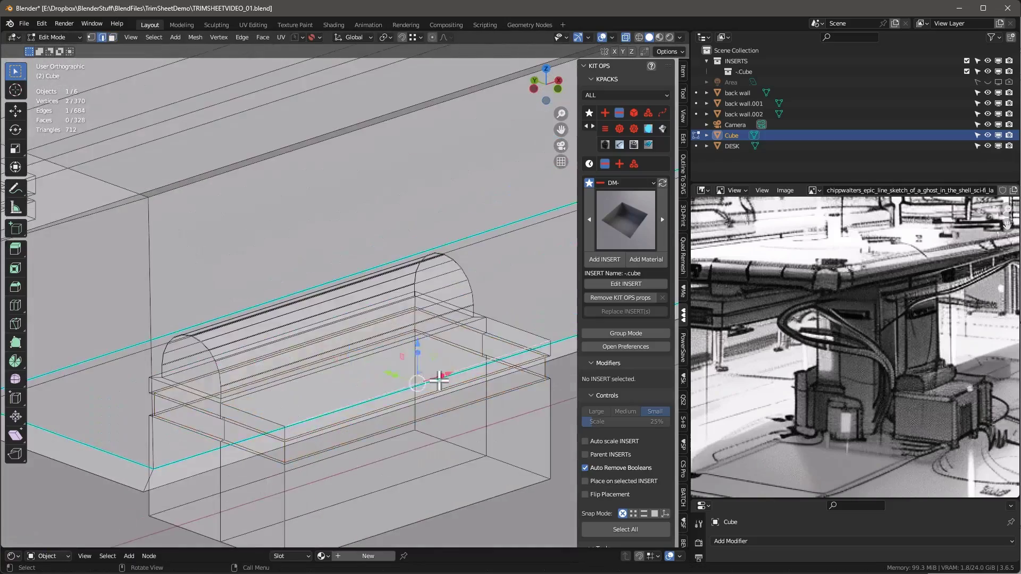
Add loop cuts to the base box's sides and extrude its corner faces along normals into raised posts
{"action": "left_click", "coordinate": [323, 491]}
{"action": "key", "text": "alt+e"}
{"action": "middle_click_drag", "start_coordinate": [323, 491], "coordinate": [371, 410]}
{"action": "key", "text": "ctrl+r"}
{"action": "left_click", "coordinate": [376, 456]}
{"action": "key", "text": "3"}
{"action": "scroll", "coordinate": [297, 478], "scroll_direction": "up", "scroll_amount": 5}
{"action": "left_click", "coordinate": [318, 430], "text": "shift"}
Place a KIT OPS cube INSERT on the table pedestal's side and duplicate the cutter about 0.45 m along X
{"action": "key", "text": "Tab"}
{"action": "left_click", "coordinate": [605, 259]}
{"action": "left_click", "coordinate": [437, 346]}
{"action": "key", "text": "shift+d"}
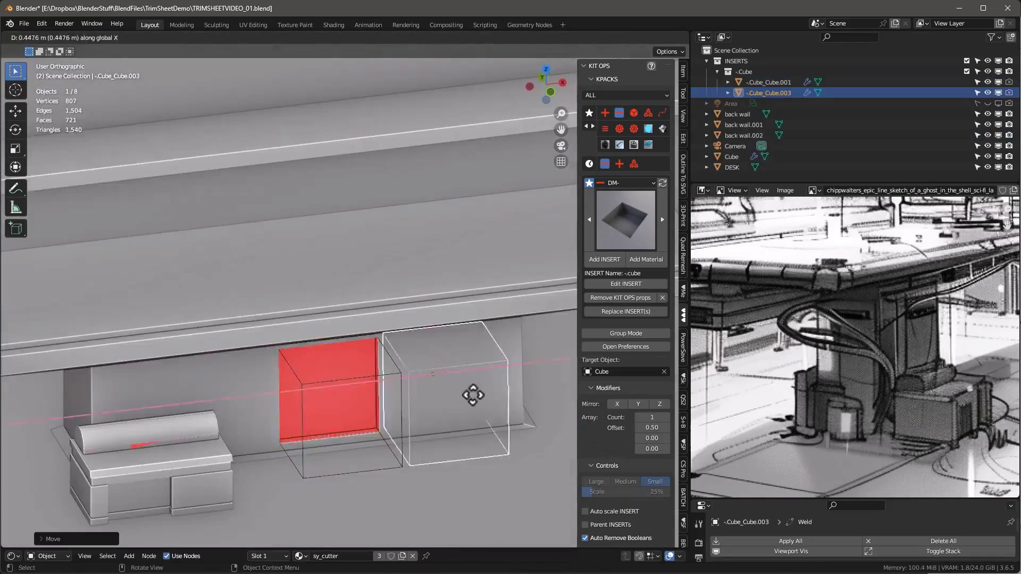
{"action": "left_click", "coordinate": [473, 395]}
Apply all the modifiers that cut the pedestal recesses and delete the cutter objects
{"action": "left_click_drag", "start_coordinate": [815, 499], "coordinate": [816, 373]}
{"action": "left_click", "coordinate": [788, 417]}
{"action": "key", "text": "Delete"}
{"action": "scroll", "coordinate": [365, 367], "scroll_direction": "down", "scroll_amount": 8}
{"action": "middle_click_drag", "start_coordinate": [364, 367], "coordinate": [251, 310]}
{"action": "scroll", "coordinate": [855, 284], "scroll_direction": "down", "scroll_amount": 4}
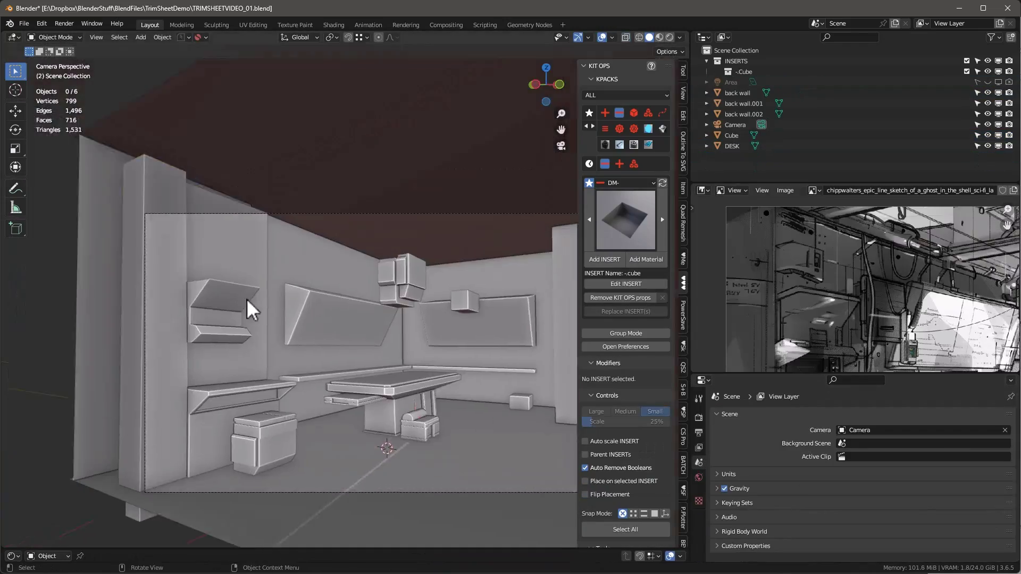
Build a block above the wall hood to match the sketch and bevel its vertical corner edge by about 0.22 m
{"action": "left_click", "coordinate": [415, 392]}
{"action": "key", "text": "Tab"}
{"action": "key", "text": "KP_7"}
{"action": "key", "text": "alt+z"}
{"action": "key", "text": "ctrl+b"}
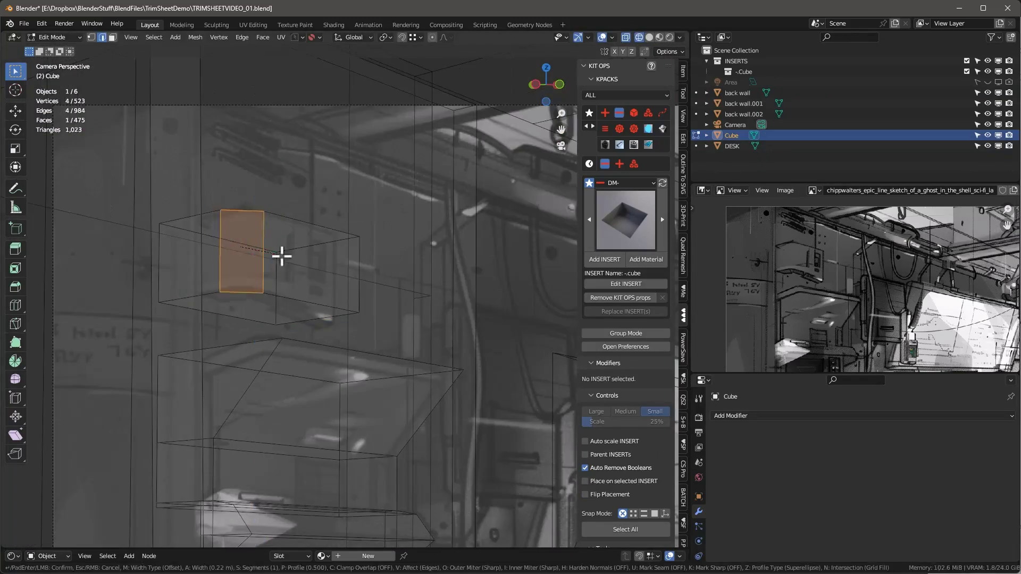
{"action": "left_click", "coordinate": [280, 255]}
Bevel the corner edges of the window frame on the back wall
{"action": "middle_click_drag", "start_coordinate": [280, 256], "coordinate": [299, 226]}
{"action": "key", "text": "Tab"}
{"action": "scroll", "coordinate": [855, 284], "scroll_direction": "down", "scroll_amount": 4}
{"action": "left_click", "coordinate": [244, 290]}
{"action": "key", "text": "Tab"}
{"action": "key", "text": "ctrl+b"}
{"action": "left_click", "coordinate": [191, 348]}
Slide a loop cut around the window frame and bevel it, then inset the frame's large sloped front face
{"action": "middle_click_drag", "start_coordinate": [191, 348], "coordinate": [226, 368]}
{"action": "key", "text": "ctrl+r"}
{"action": "left_click", "coordinate": [226, 373]}
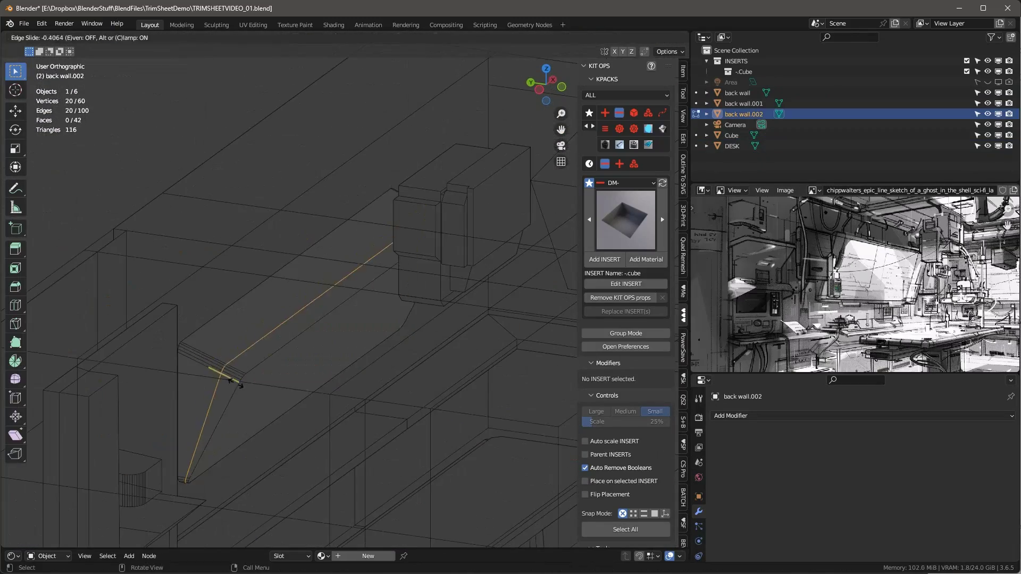
{"action": "left_click", "coordinate": [233, 375]}
{"action": "key", "text": "ctrl+b"}
{"action": "key", "text": "3"}
{"action": "left_click", "coordinate": [321, 372]}
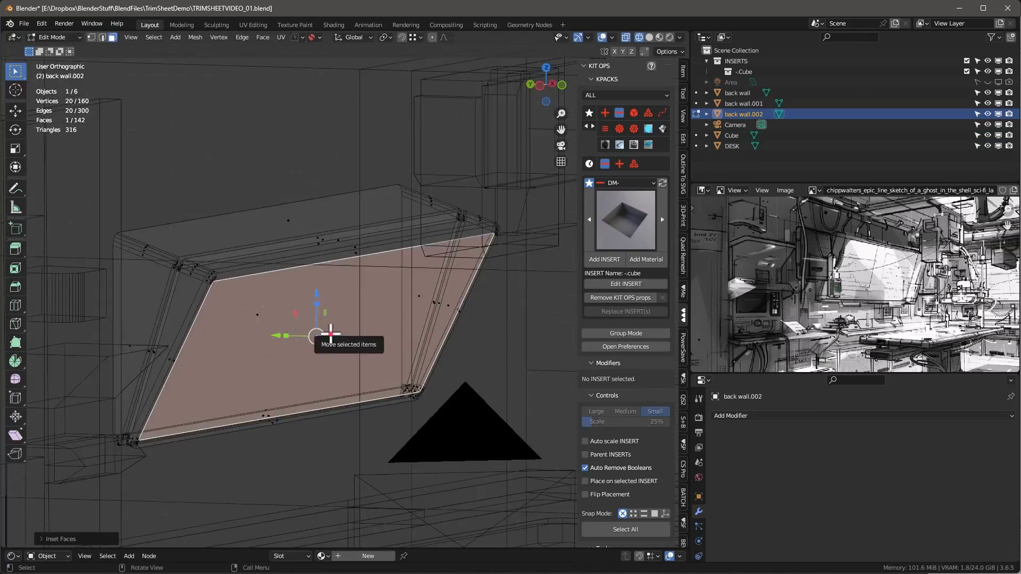
Create a narrow trim strip on the window frame's lower edge, scaling it along X and positioning it along Z
{"action": "key", "text": "shift+z"}
{"action": "key", "text": "shift+a"}
{"action": "key", "text": "s"}
{"action": "key", "text": "x"}
{"action": "left_click", "coordinate": [321, 408]}
{"action": "middle_click_drag", "start_coordinate": [321, 408], "coordinate": [308, 367]}
{"action": "key", "text": "g"}
{"action": "key", "text": "z"}
{"action": "left_click", "coordinate": [308, 367]}
{"action": "key", "text": "KP_3"}
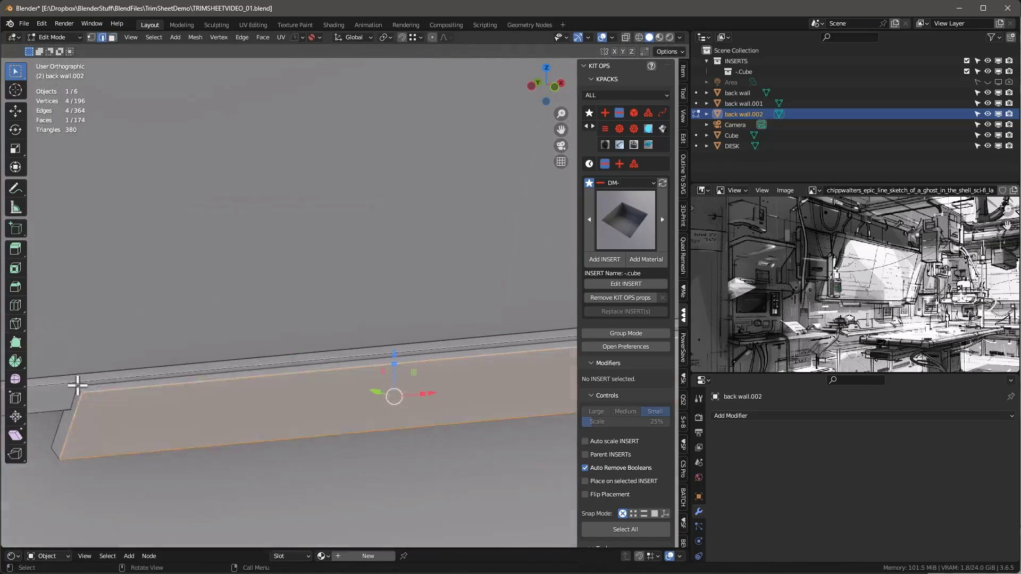
Bevel the edges of the trim strip on the window frame's lower edge
{"action": "left_click", "coordinate": [78, 398], "text": "ctrl+alt"}
{"action": "key", "text": "ctrl+b"}
{"action": "left_click", "coordinate": [172, 380]}
{"action": "scroll", "coordinate": [172, 380], "scroll_direction": "down", "scroll_amount": 9}
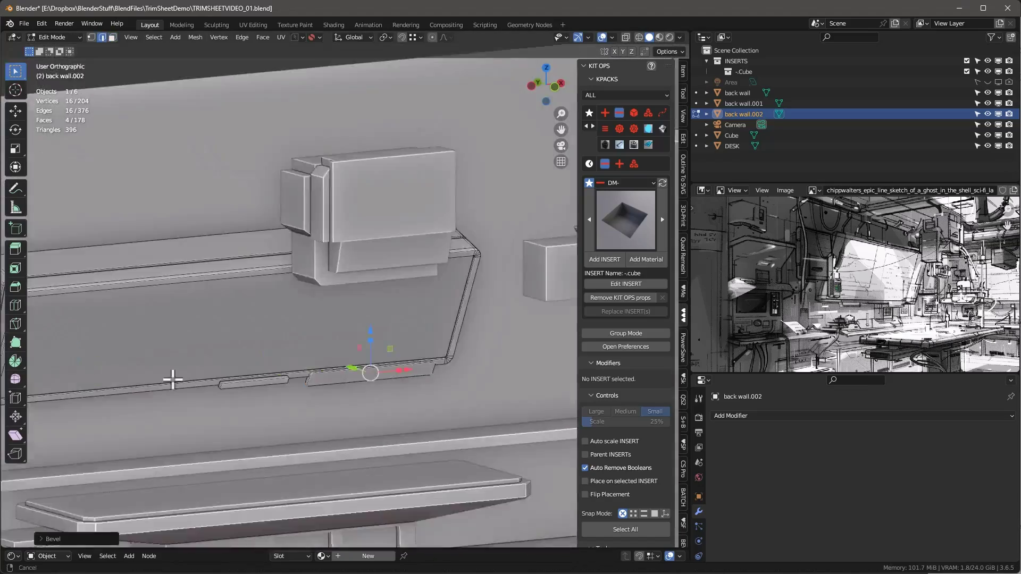
Extrude another trim strip along the window frame's lower edge and resize it along X
{"action": "key", "text": "e"}
{"action": "left_click", "coordinate": [126, 349]}
{"action": "scroll", "coordinate": [125, 348], "scroll_direction": "down", "scroll_amount": 4}
{"action": "key", "text": "s"}
{"action": "key", "text": "x"}
{"action": "left_click", "coordinate": [237, 380]}
{"action": "key", "text": "2"}
{"action": "key", "text": "l"}
{"action": "middle_click_drag", "start_coordinate": [237, 381], "coordinate": [349, 377]}
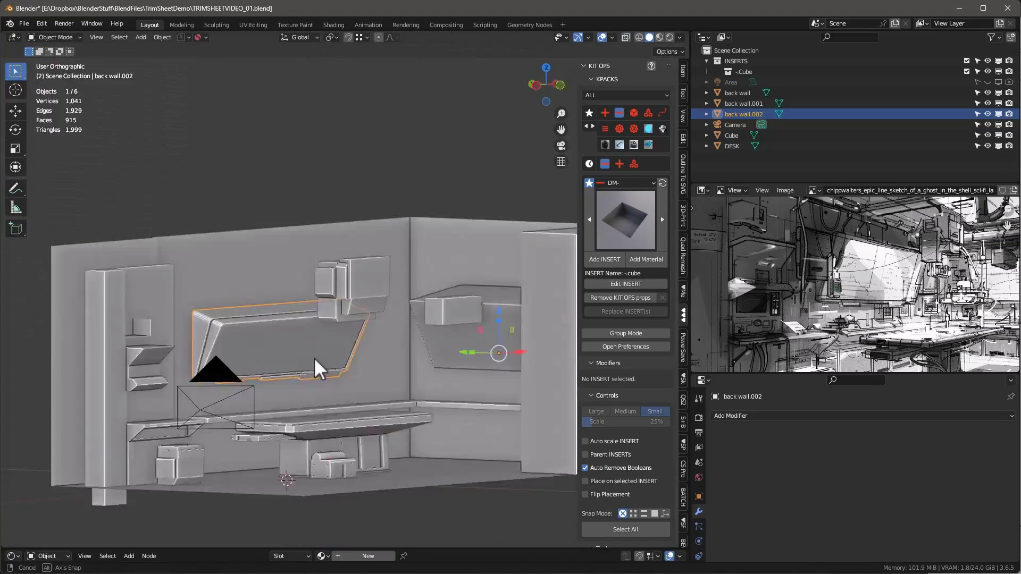
Duplicate a face of the overhead wall box in the front view and place it at the window frame's end
{"action": "left_click", "coordinate": [367, 282]}
{"action": "key", "text": "Tab"}
{"action": "key", "text": "3"}
{"action": "key", "text": "KP_1"}
{"action": "left_click", "coordinate": [361, 327]}
{"action": "key", "text": "shift+d"}
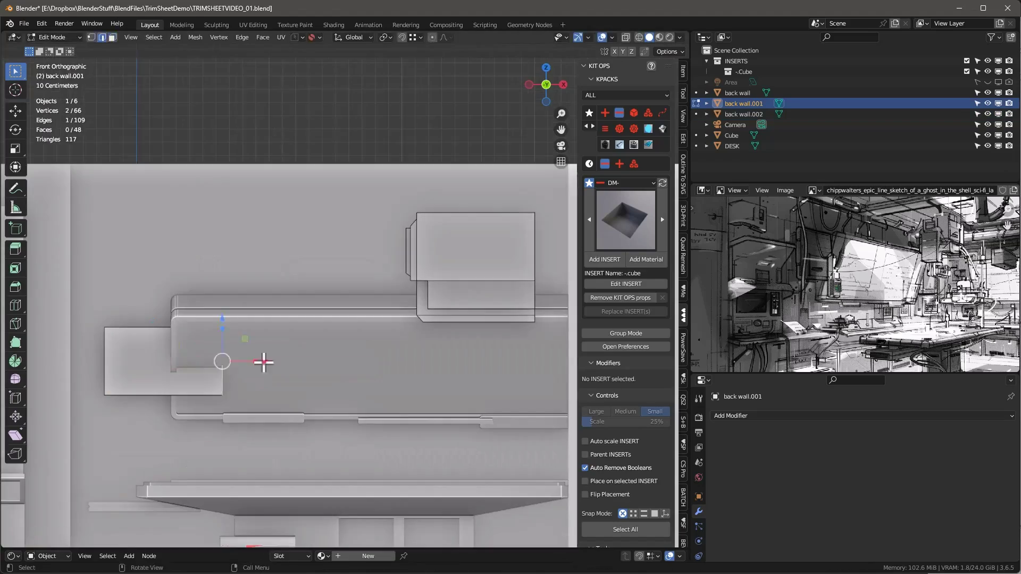
Move the duplicated face forward along Y and extrude it into a box over the window frame's end
{"action": "key", "text": "g"}
{"action": "key", "text": "y"}
{"action": "middle_click_drag", "start_coordinate": [264, 363], "coordinate": [181, 372]}
{"action": "left_click", "coordinate": [201, 376]}
{"action": "scroll", "coordinate": [200, 360], "scroll_direction": "down", "scroll_amount": 5}
{"action": "key", "text": "e"}
{"action": "key", "text": "ctrl+b"}
{"action": "left_click", "coordinate": [181, 397]}
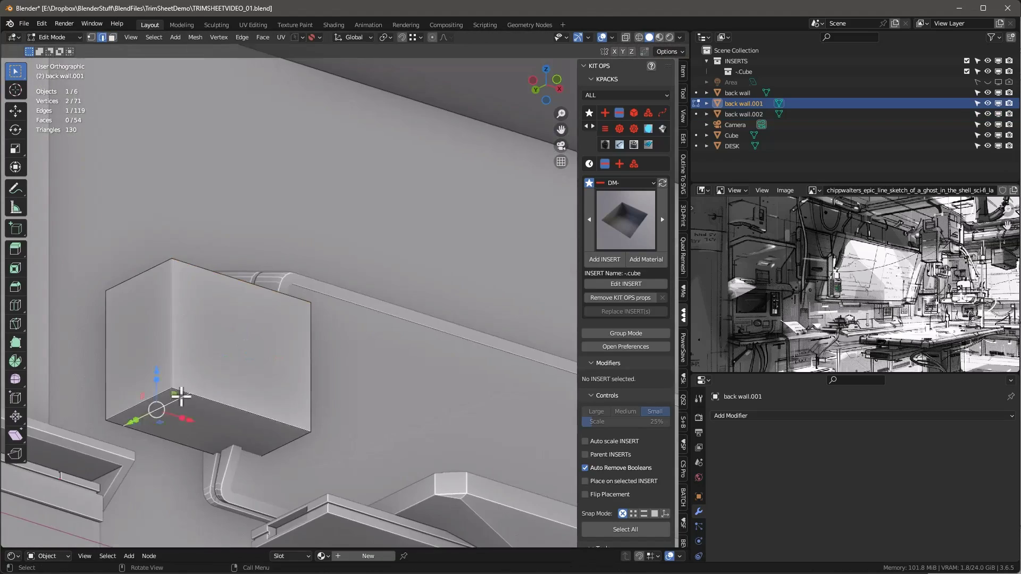
Extrude the new box's end faces along normals and round its horizontal front edges with a 9-segment bevel about 0.05 m wide
{"action": "key", "text": "alt+e"}
{"action": "key", "text": "2"}
{"action": "key", "text": "ctrl+b"}
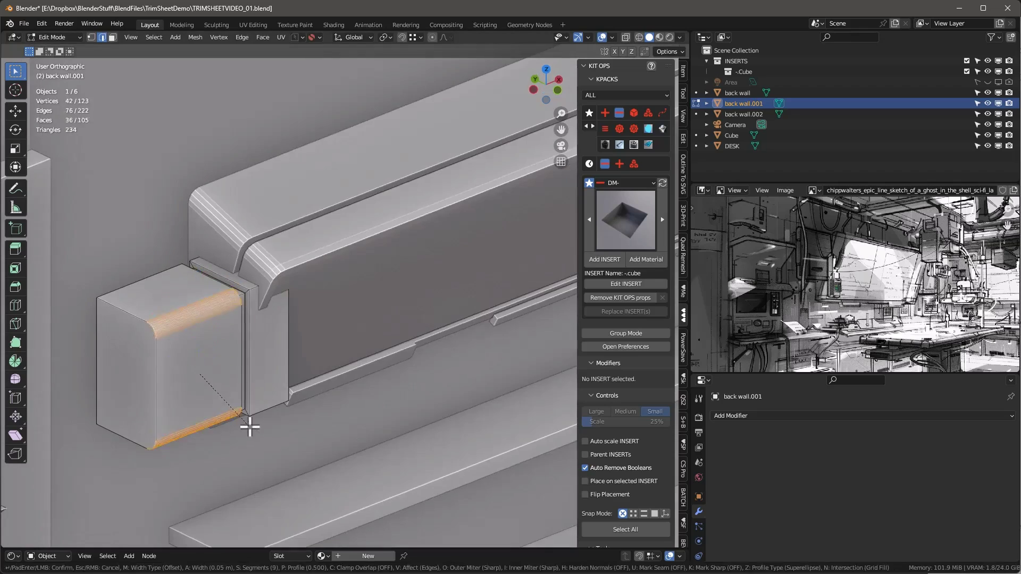
Knife-cut the end plate beside the new box in the front view and inset the resulting face as a small panel
{"action": "key", "text": "KP_1"}
{"action": "key", "text": "k"}
{"action": "middle_click_drag", "start_coordinate": [289, 381], "coordinate": [301, 346]}
{"action": "key", "text": "3"}
{"action": "left_click", "coordinate": [301, 346]}
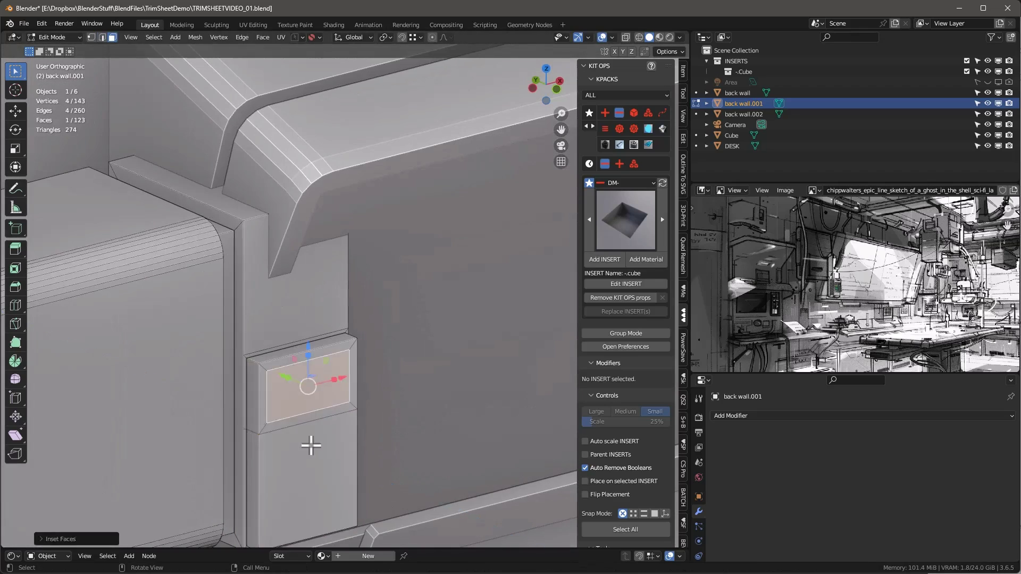
Bevel the small panel's edges and extrude its face to form a raised frame around a recess
{"action": "key", "text": "ctrl+b"}
{"action": "middle_click_drag", "start_coordinate": [428, 468], "coordinate": [376, 510]}
{"action": "key", "text": "3"}
{"action": "left_click", "coordinate": [376, 440]}
{"action": "key", "text": "e"}
Loop-cut the end plate above the framed panel, then bevel and extrude the cut into a groove
{"action": "key", "text": "ctrl+r"}
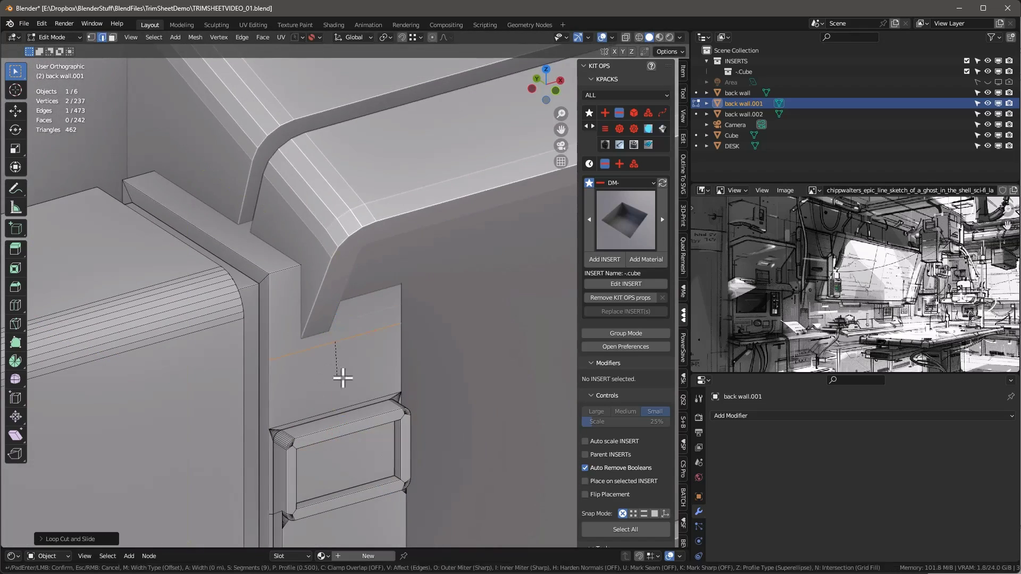
{"action": "key", "text": "e"}
{"action": "key", "text": "ctrl+b"}
{"action": "left_click", "coordinate": [281, 305]}
{"action": "scroll", "coordinate": [392, 410], "scroll_direction": "down", "scroll_amount": 6}
Bevel the cuts below the framed panel and slide a horizontal loop cut low across the box's front face
{"action": "scroll", "coordinate": [399, 404], "scroll_direction": "up", "scroll_amount": 6}
{"action": "left_click", "coordinate": [394, 446]}
{"action": "key", "text": "ctrl+b"}
{"action": "left_click", "coordinate": [411, 429]}
{"action": "middle_click_drag", "start_coordinate": [392, 410], "coordinate": [367, 365]}
{"action": "left_click", "coordinate": [420, 412]}
{"action": "left_click", "coordinate": [388, 409]}
{"action": "key", "text": "a"}
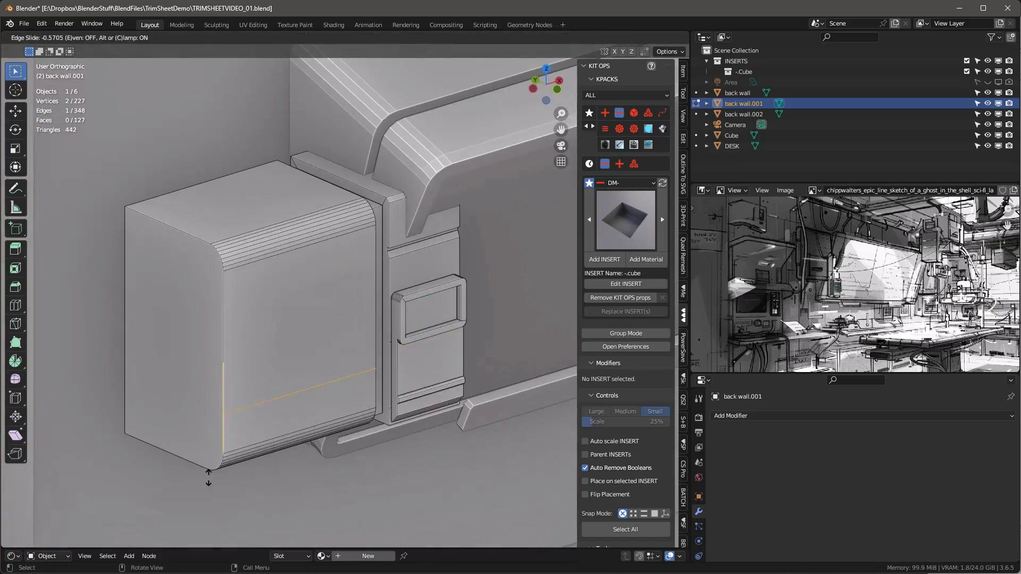
Extrude the box's front face into a tapered panel detail above the lower loop cut
{"action": "key", "text": "e"}
{"action": "left_click", "coordinate": [344, 456]}
{"action": "scroll", "coordinate": [349, 269], "scroll_direction": "down", "scroll_amount": 8}
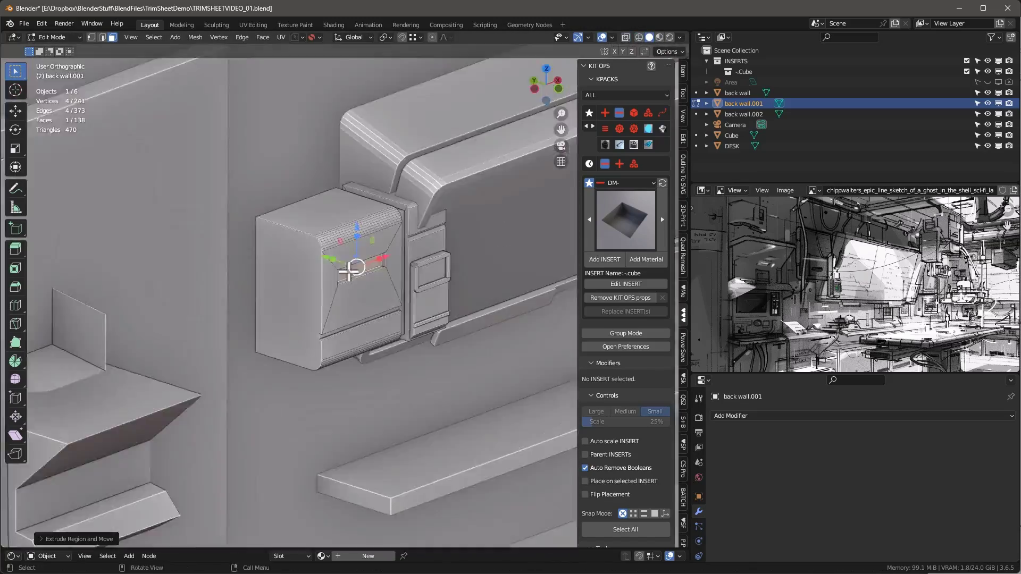
Duplicate a flat face onto the end of the central table's top and scale it along X with X-ray on
{"action": "key", "text": "Tab"}
{"action": "key", "text": "Tab"}
{"action": "key", "text": "shift+d"}
{"action": "scroll", "coordinate": [250, 405], "scroll_direction": "up", "scroll_amount": 5}
{"action": "left_click_drag", "start_coordinate": [249, 406], "coordinate": [249, 420]}
{"action": "key", "text": "alt+z"}
{"action": "key", "text": "s"}
{"action": "key", "text": "x"}
{"action": "middle_click_drag", "start_coordinate": [249, 420], "coordinate": [247, 388]}
{"action": "left_click", "coordinate": [290, 448]}
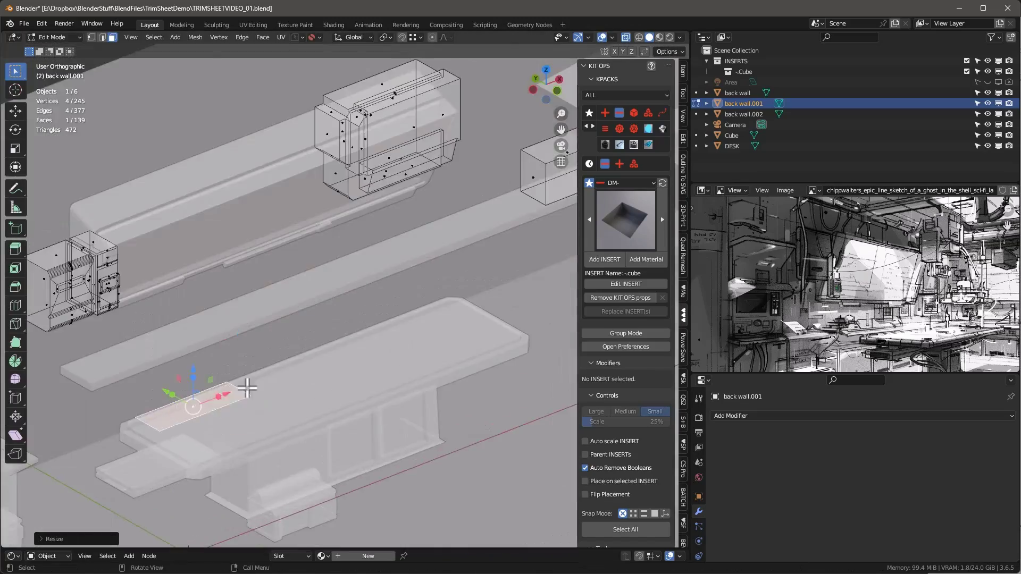
Extrude the duplicated flat face into a solid rectangular block
{"action": "key", "text": "alt+z"}
{"action": "middle_click_drag", "start_coordinate": [212, 290], "coordinate": [256, 334]}
{"action": "key", "text": "alt+z"}
{"action": "key", "text": "e"}
{"action": "left_click", "coordinate": [312, 282]}
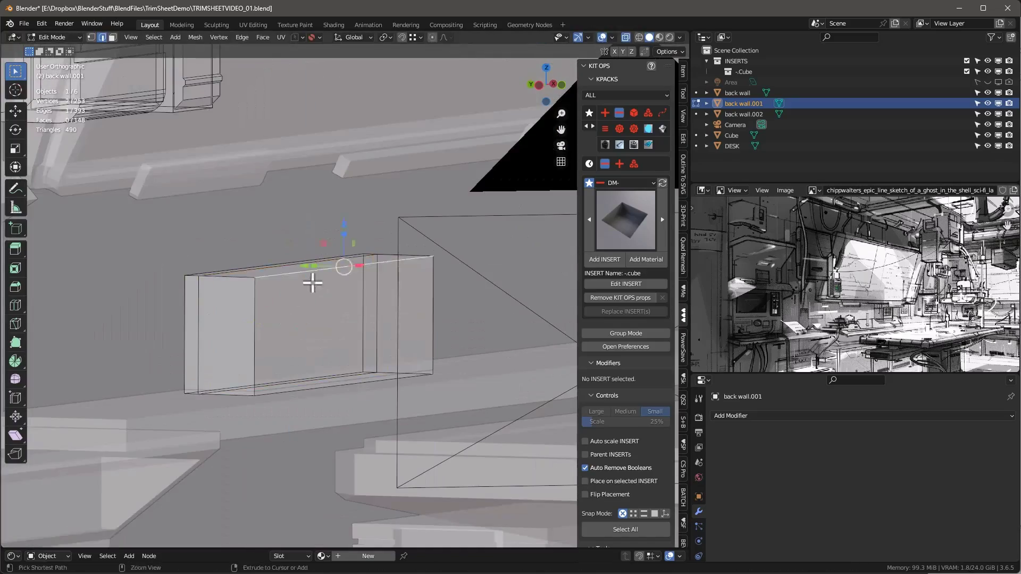
Scale and reposition the block's selected upper edges, checking its shape in the camera view
{"action": "key", "text": "alt+z"}
{"action": "key", "text": "KP_0"}
{"action": "key", "text": "alt+z"}
{"action": "key", "text": "s"}
{"action": "key", "text": "g"}
{"action": "left_click", "coordinate": [403, 396]}
{"action": "key", "text": "Tab"}
{"action": "middle_click_drag", "start_coordinate": [404, 396], "coordinate": [396, 433]}
Check the full-size reference sketch, then duplicate the selected geometry along the X axis
{"action": "key", "text": "ctrl+space"}
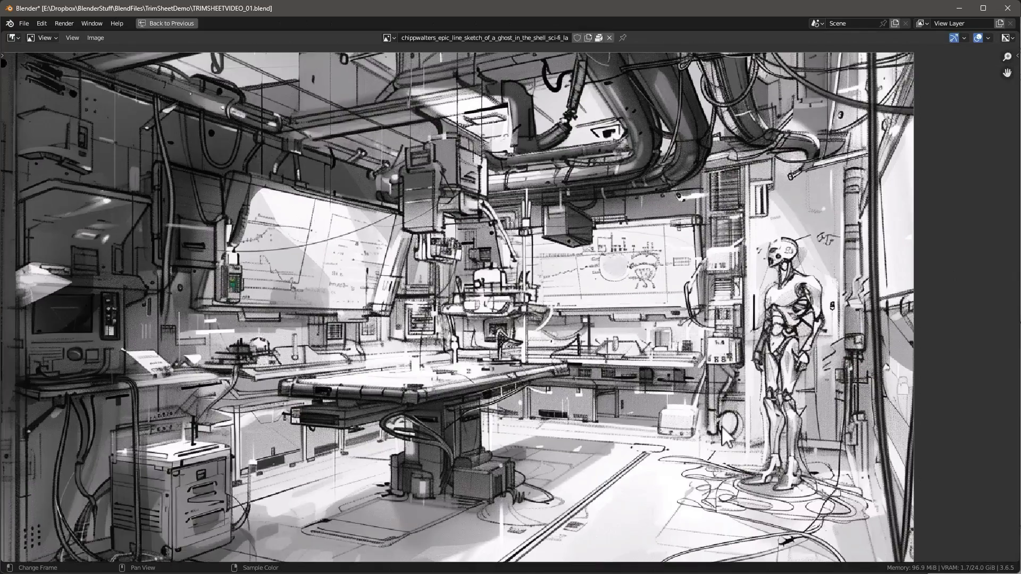
{"action": "key", "text": "ctrl+space"}
{"action": "left_click", "coordinate": [203, 414]}
{"action": "key", "text": "Tab"}
{"action": "key", "text": "shift+d"}
{"action": "key", "text": "g"}
{"action": "key", "text": "x"}
{"action": "left_click", "coordinate": [483, 382]}
Duplicate the box again, reposition the copy, and scale it along X
{"action": "middle_click_drag", "start_coordinate": [483, 383], "coordinate": [415, 319]}
{"action": "middle_click_drag", "start_coordinate": [298, 319], "coordinate": [298, 404], "text": "alt"}
{"action": "key", "text": "shift+d"}
{"action": "left_click", "coordinate": [433, 239]}
{"action": "key", "text": "s"}
{"action": "key", "text": "x"}
{"action": "left_click", "coordinate": [435, 264]}
Loop-cut the new box, shift the selected edges along Z to slope its front, and bevel a second loop cut near the end
{"action": "middle_click_drag", "start_coordinate": [404, 341], "coordinate": [372, 285], "text": "alt"}
{"action": "key", "text": "ctrl+r"}
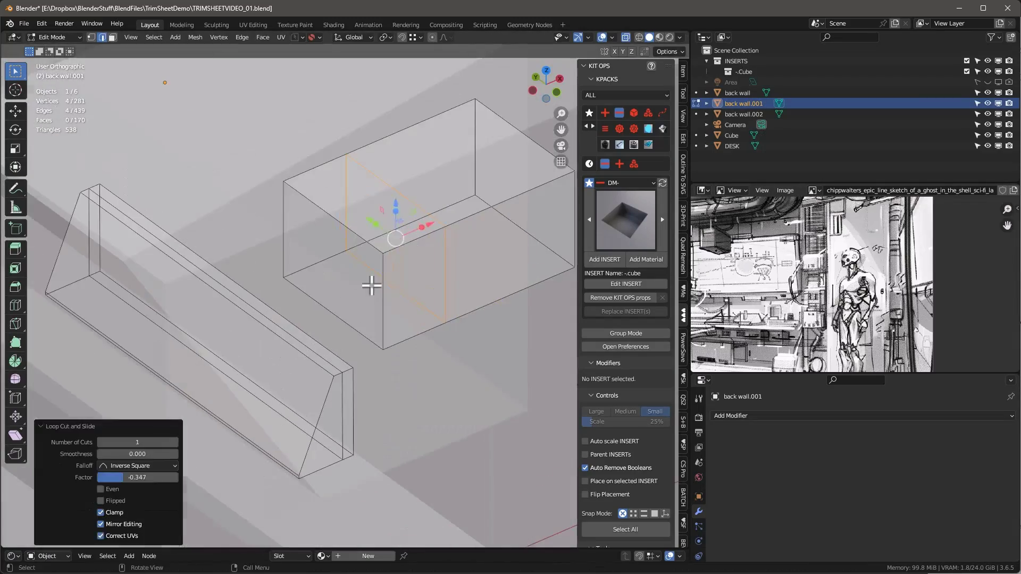
{"action": "key", "text": "g"}
{"action": "key", "text": "z"}
{"action": "key", "text": "ctrl+r"}
{"action": "left_click", "coordinate": [361, 297]}
{"action": "key", "text": "ctrl+b"}
{"action": "left_click", "coordinate": [367, 300]}
{"action": "key", "text": "ctrl+b"}
{"action": "left_click", "coordinate": [394, 317]}
Select the faces of the bevelled strip around the box and extrude them into a band detail
{"action": "scroll", "coordinate": [369, 269], "scroll_direction": "up", "scroll_amount": 4}
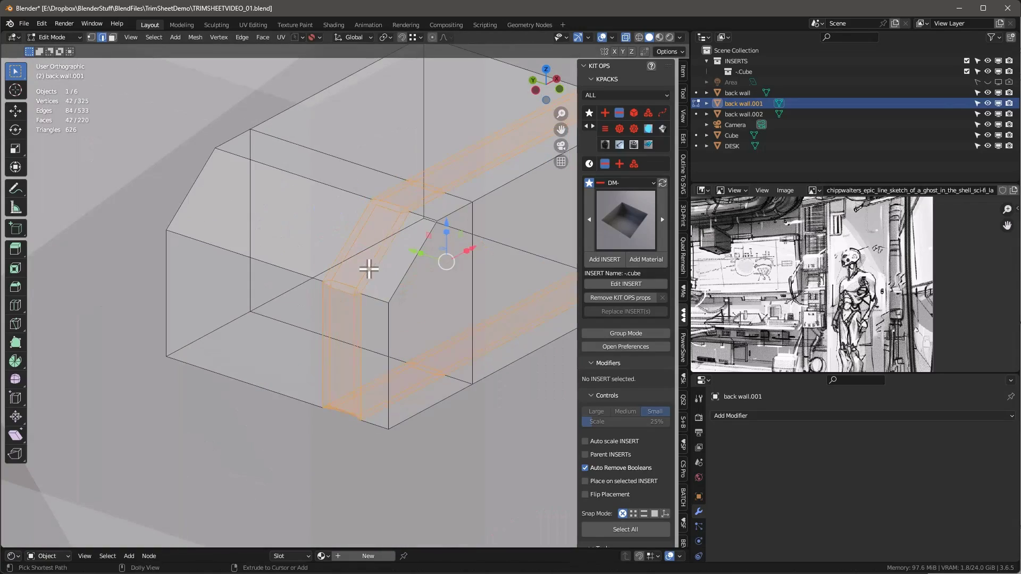
{"action": "key", "text": "3"}
{"action": "left_click", "coordinate": [357, 387]}
{"action": "left_click", "coordinate": [328, 344], "text": "shift"}
{"action": "middle_click_drag", "start_coordinate": [393, 255], "coordinate": [373, 298]}
{"action": "key", "text": "alt+e"}
Select the whole linked box and duplicate it straight down along Z
{"action": "key", "text": "l"}
{"action": "key", "text": "shift+d"}
{"action": "key", "text": "z"}
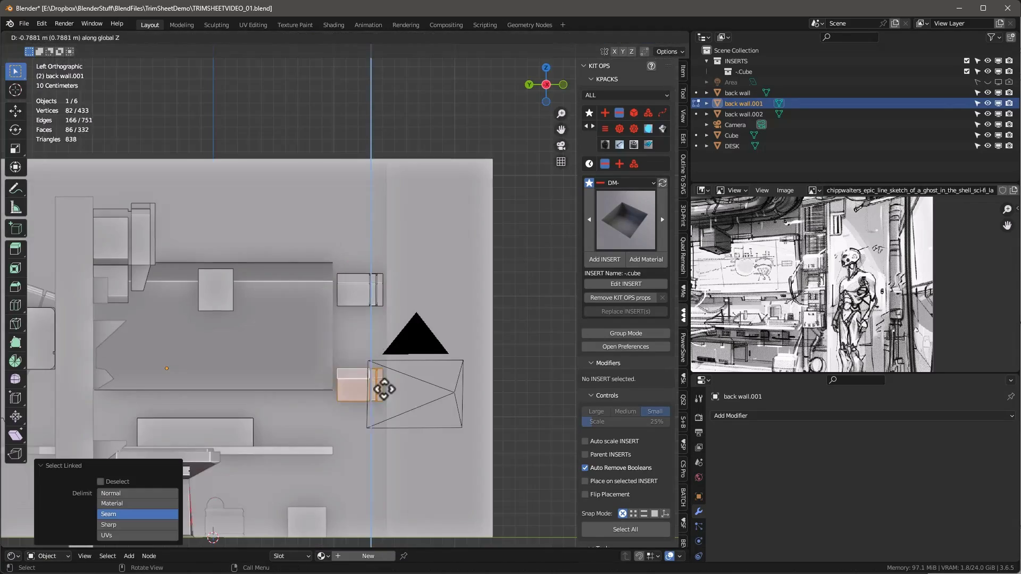
{"action": "left_click", "coordinate": [384, 444]}
{"action": "middle_click_drag", "start_coordinate": [384, 444], "coordinate": [340, 372]}
{"action": "left_click", "coordinate": [199, 345]}
{"action": "key", "text": "ctrl+b"}
{"action": "key", "text": "Escape"}
Select the two vertical front edges of the plain small wall box and bevel them into notched corners
{"action": "key", "text": "2"}
{"action": "left_click", "coordinate": [200, 324]}
{"action": "right_click", "coordinate": [199, 350]}
{"action": "left_click", "coordinate": [166, 234]}
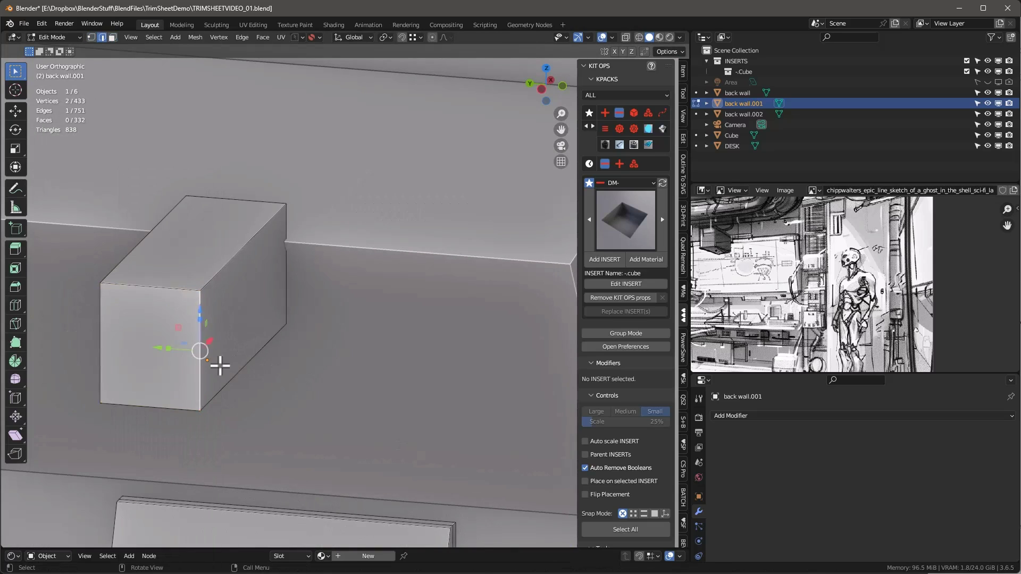
{"action": "left_click", "coordinate": [101, 344]}
{"action": "right_click", "coordinate": [109, 347]}
{"action": "left_click", "coordinate": [100, 250]}
{"action": "left_click", "coordinate": [210, 362]}
{"action": "left_click", "coordinate": [101, 343], "text": "shift"}
{"action": "key", "text": "ctrl+b"}
{"action": "left_click", "coordinate": [212, 341]}
Return to the camera view and select vertical edges on the large upper wall box for editing
{"action": "key", "text": "Tab"}
{"action": "key", "text": "Tab"}
{"action": "key", "text": "KP_0"}
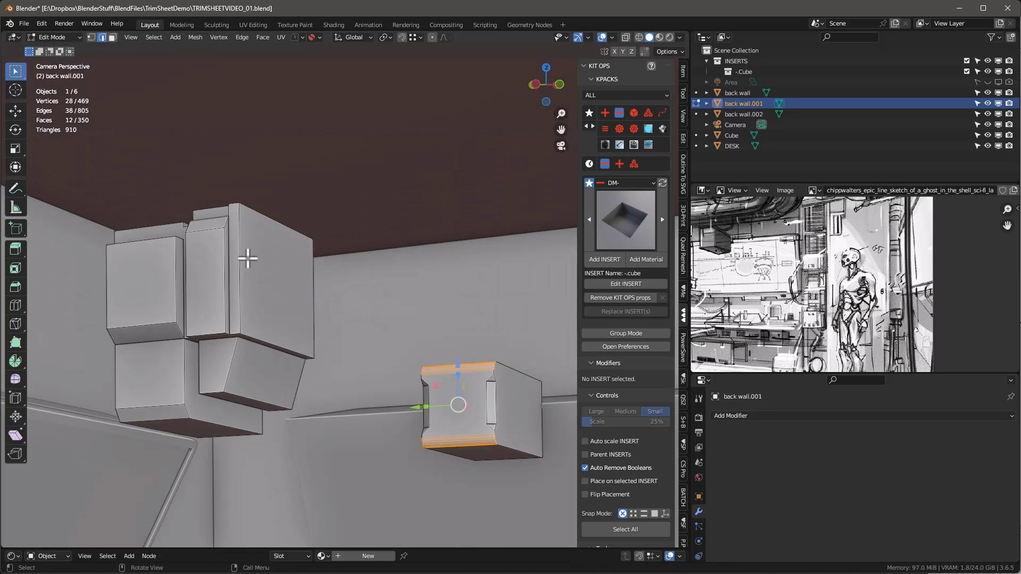
{"action": "left_click", "coordinate": [184, 287]}
{"action": "left_click", "coordinate": [313, 301], "text": "shift"}
{"action": "right_click", "coordinate": [274, 319]}
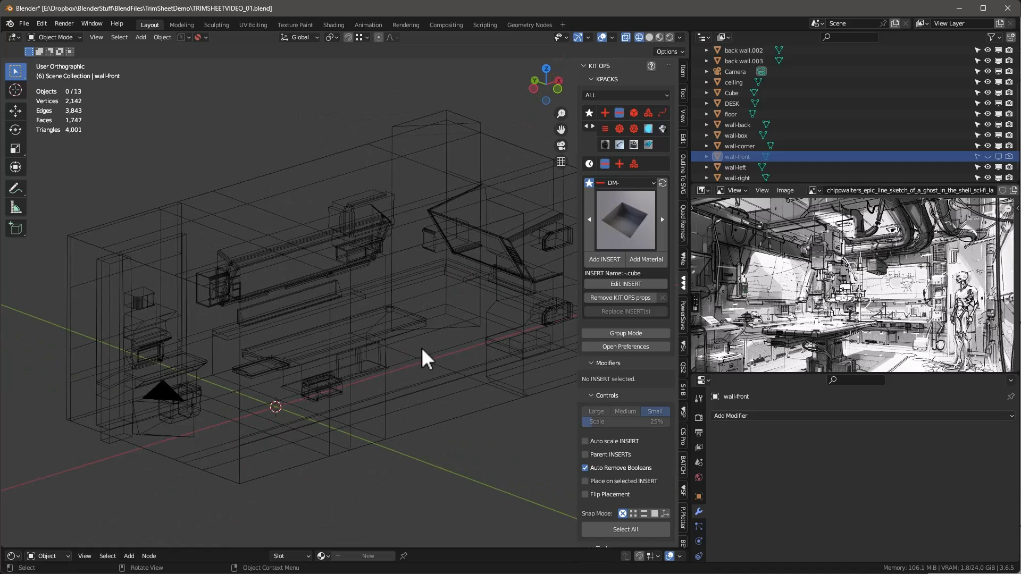
Switch the viewport to solid shading, show the room through the camera, and widen the 3D viewport
{"action": "key", "text": "z"}
{"action": "left_click", "coordinate": [546, 386]}
{"action": "mouse_move", "coordinate": [433, 383]}
{"action": "middle_mouse_down"}
{"action": "mouse_move", "coordinate": [414, 357]}
{"action": "mouse_move", "coordinate": [483, 358]}
{"action": "mouse_move", "coordinate": [404, 369]}
{"action": "middle_mouse_up"}
{"action": "key", "text": "KP_0"}
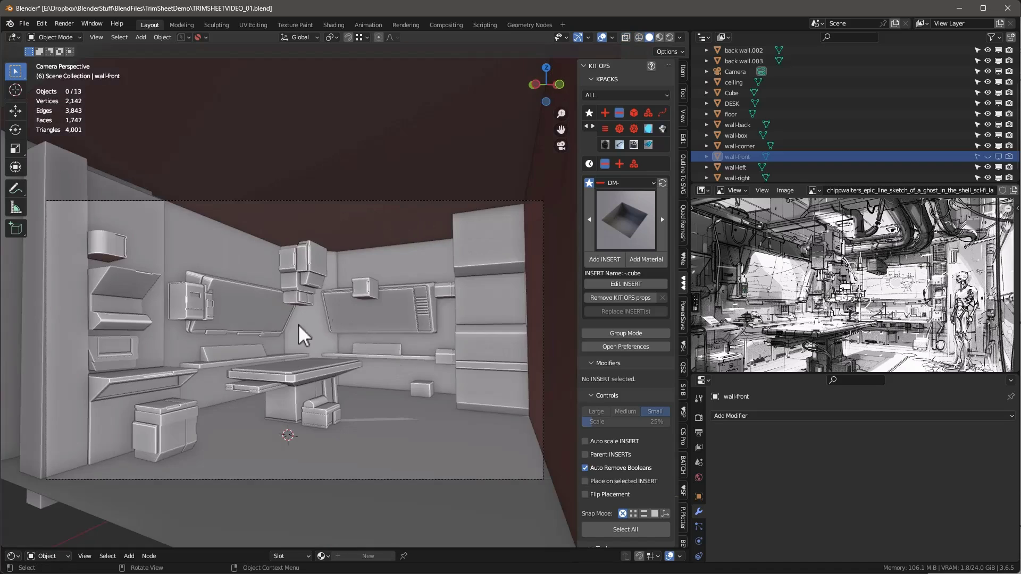
{"action": "middle_click_drag", "start_coordinate": [296, 337], "coordinate": [582, 409], "text": "shift"}
{"action": "left_click_drag", "start_coordinate": [576, 396], "coordinate": [683, 399]}
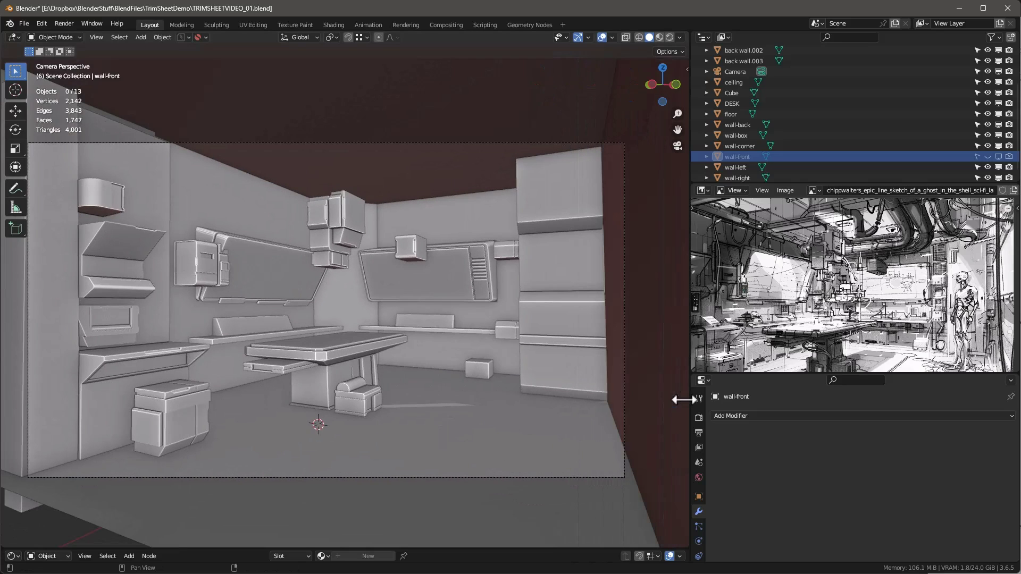
{"action": "middle_click_drag", "start_coordinate": [456, 351], "coordinate": [494, 350], "text": "shift"}
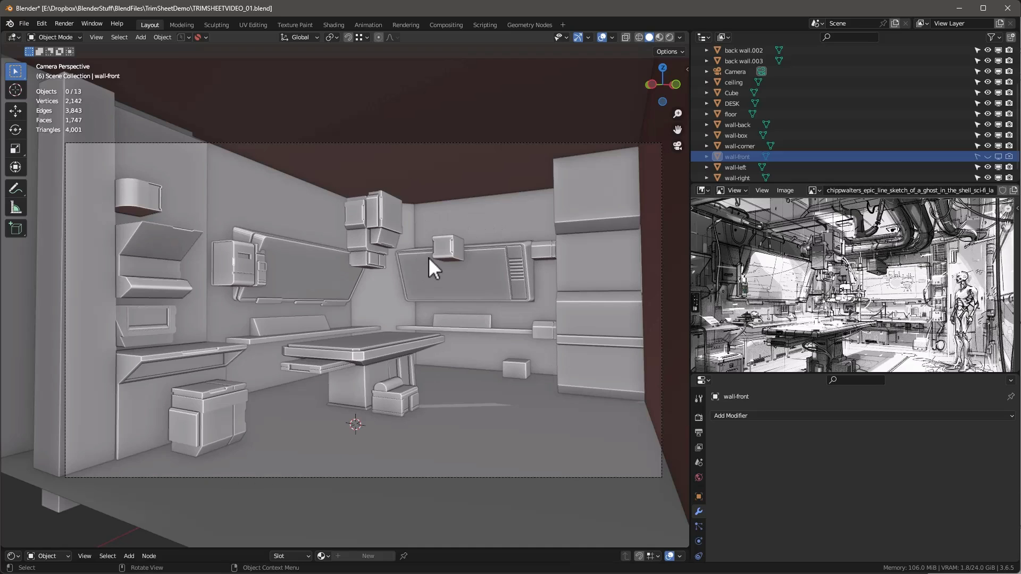
Examine the blocked-out room from outside and through its open end
{"action": "scroll", "coordinate": [429, 257], "scroll_direction": "down", "scroll_amount": 3}
{"action": "key", "text": "KP_0"}
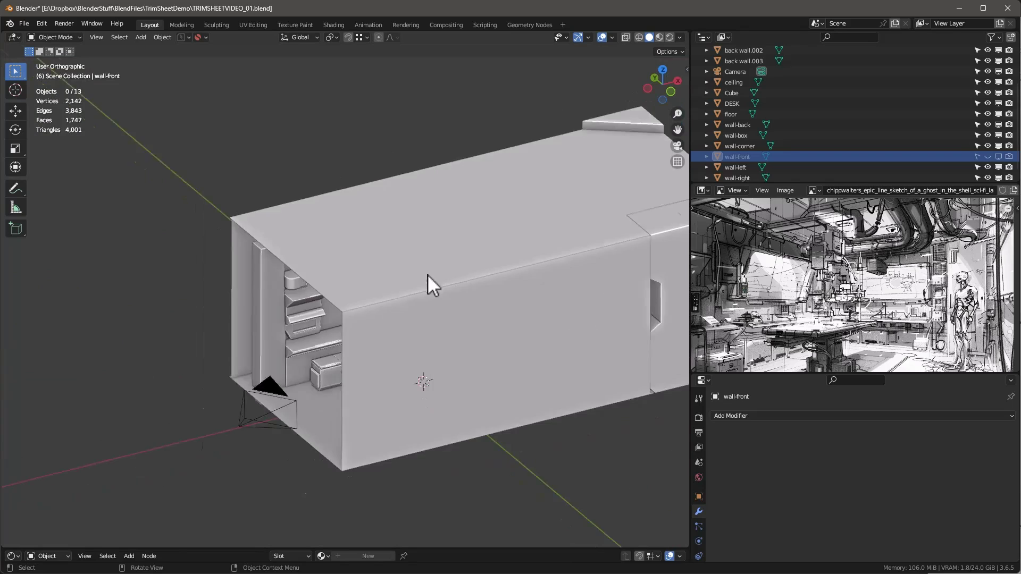
{"action": "scroll", "coordinate": [429, 276], "scroll_direction": "down", "scroll_amount": 3}
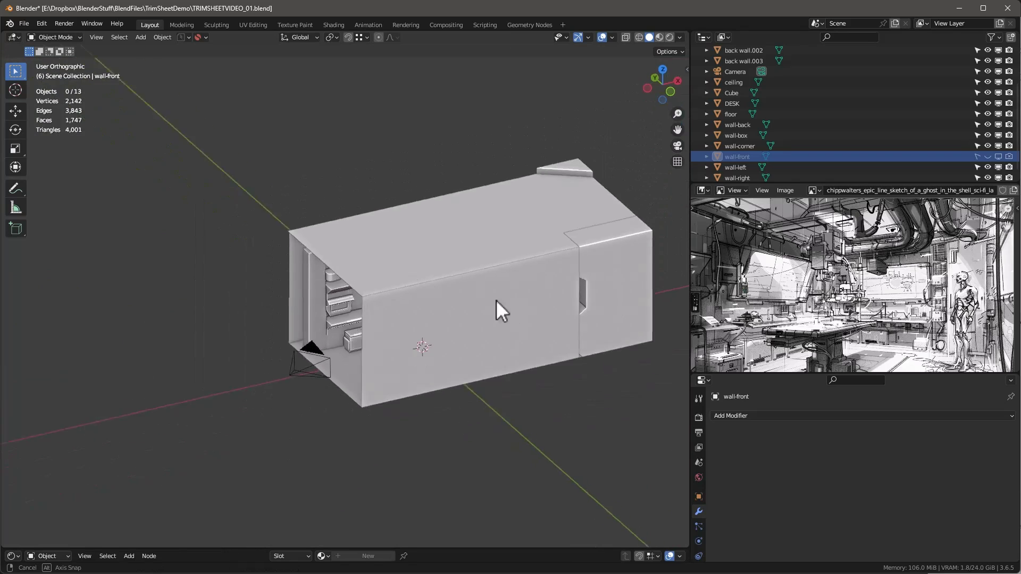
{"action": "middle_click_drag", "start_coordinate": [497, 312], "coordinate": [560, 266]}
{"action": "key", "text": "Home"}
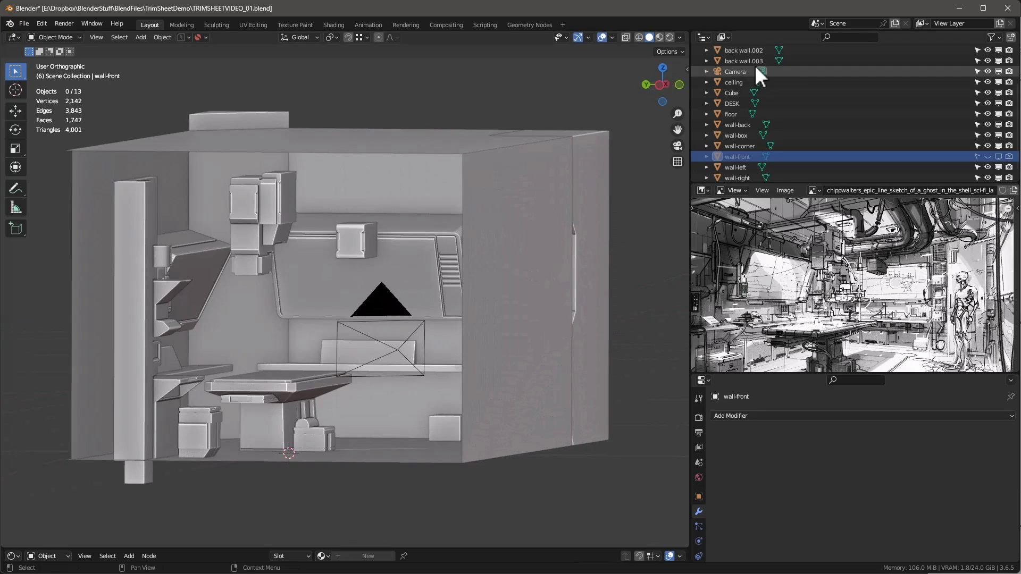
{"action": "middle_click_drag", "start_coordinate": [659, 169], "coordinate": [431, 235]}
{"action": "scroll", "coordinate": [547, 295], "scroll_direction": "down", "scroll_amount": 2}
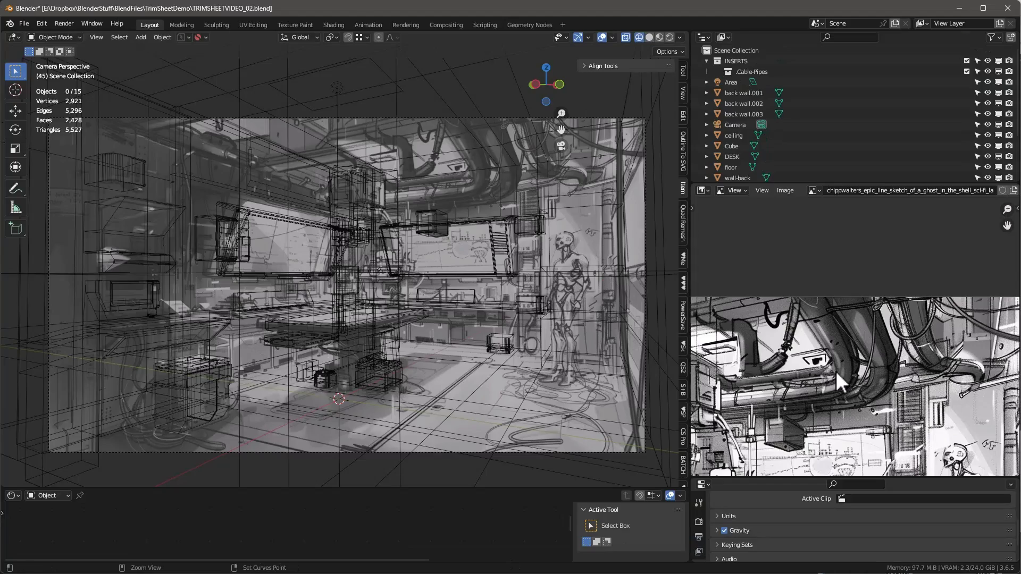
Examine the whole reference sketch at full size for its pipes and cables
{"action": "key", "text": "ctrl+space"}
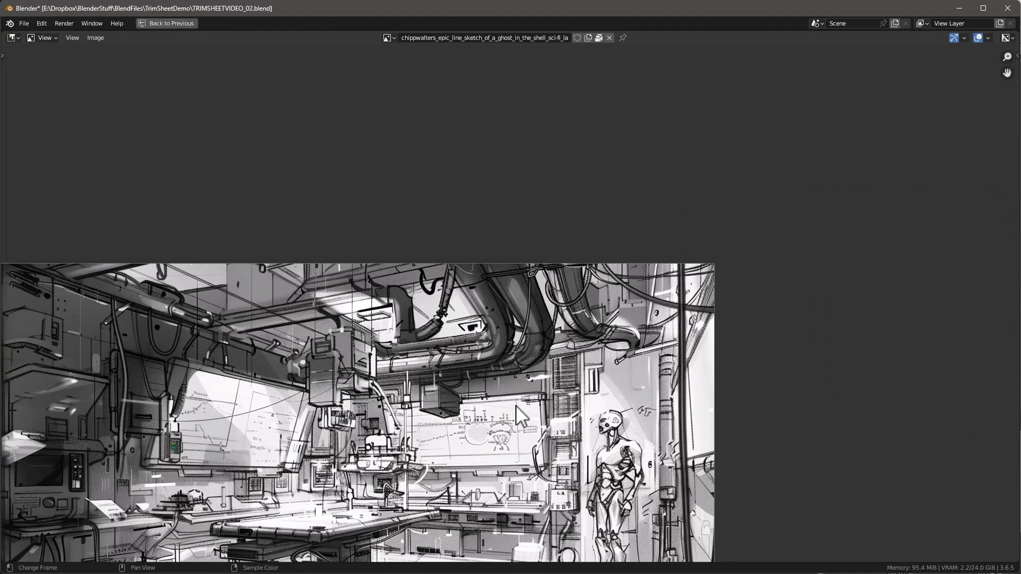
{"action": "key", "text": "Home"}
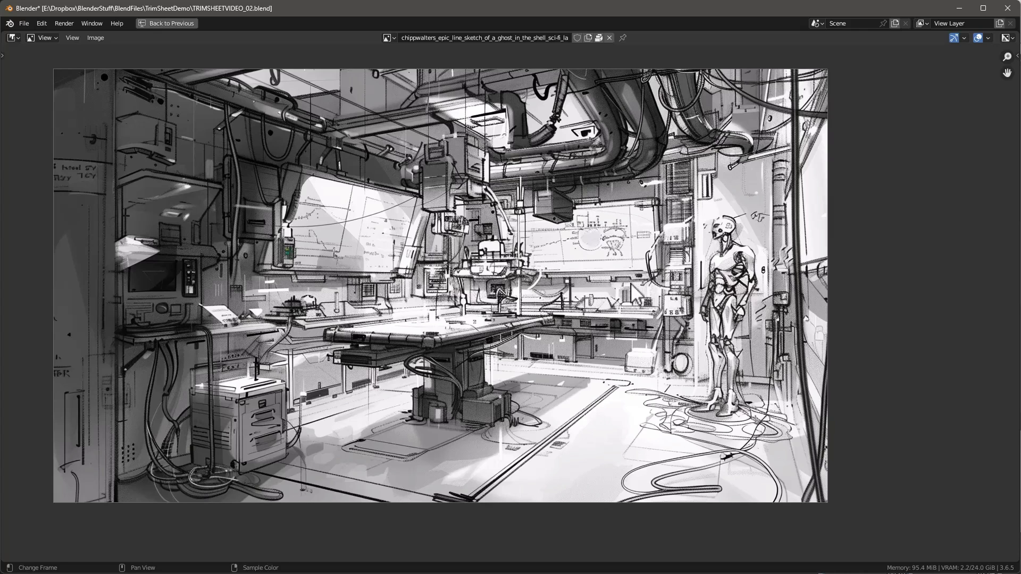
{"action": "key", "text": "ctrl+space"}
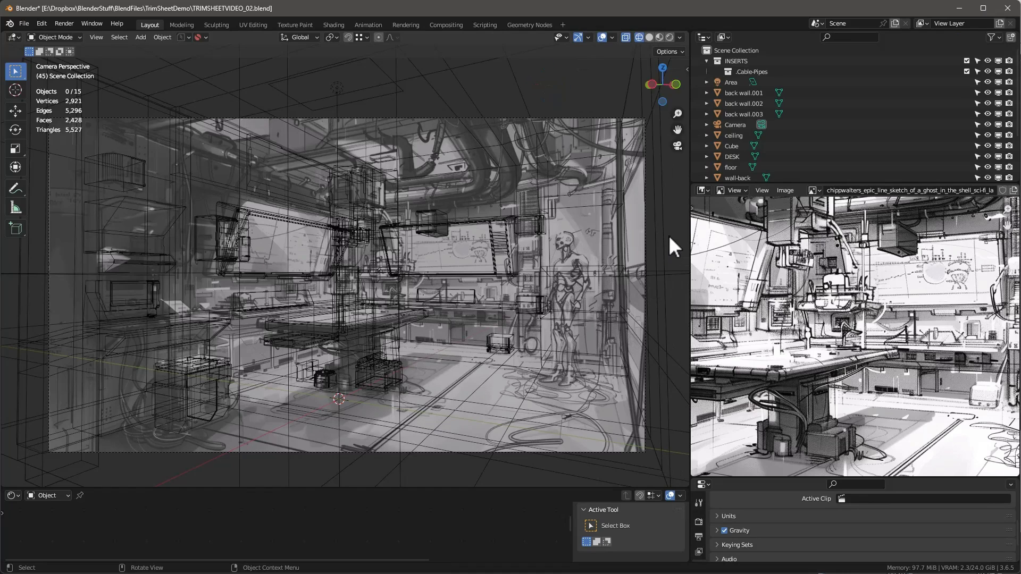
Show the KIT OPS controls, widen the viewport, and choose the .cable-pipes INSERT from the DM-Cables KPACK
{"action": "left_click", "coordinate": [685, 284]}
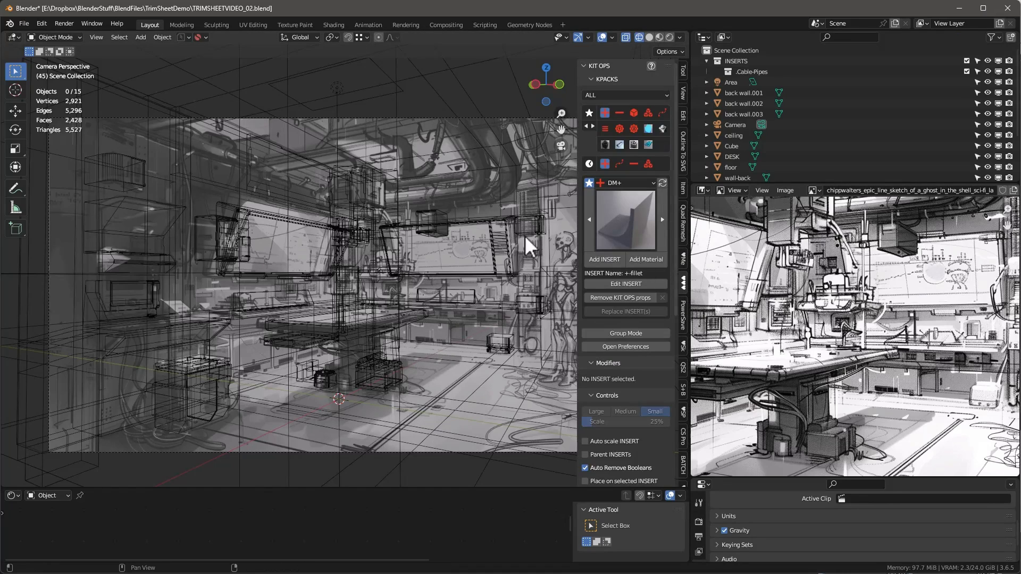
{"action": "left_click_drag", "start_coordinate": [689, 306], "coordinate": [768, 301]}
{"action": "left_click", "coordinate": [693, 183]}
{"action": "left_click", "coordinate": [692, 182]}
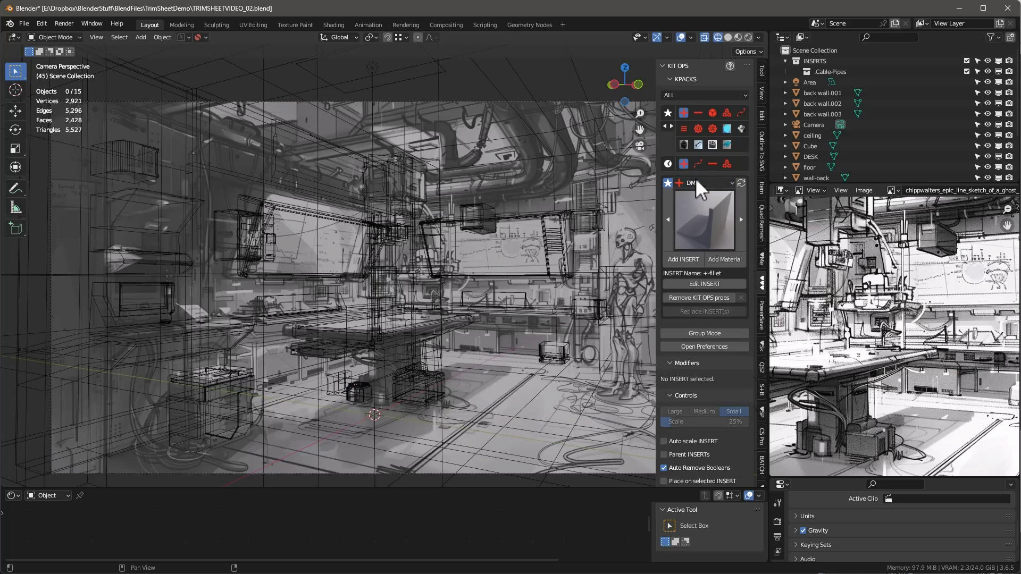
{"action": "left_click", "coordinate": [714, 182]}
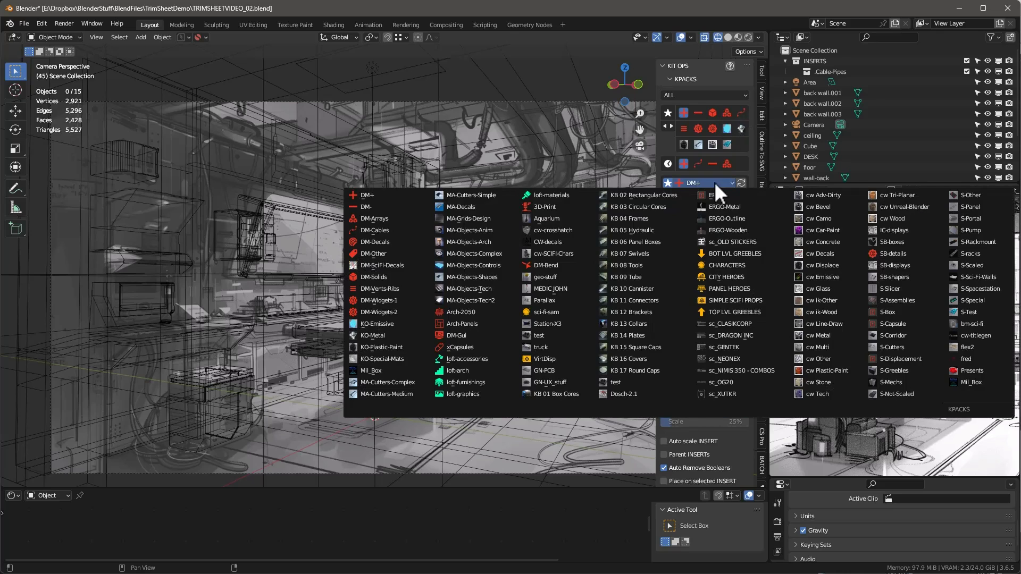
{"action": "left_click", "coordinate": [368, 232]}
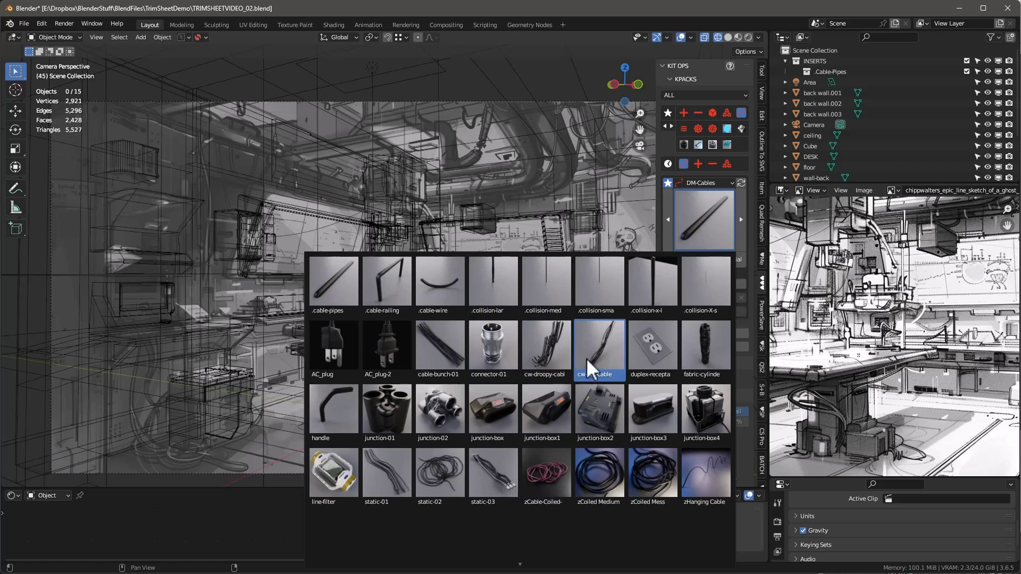
{"action": "left_click", "coordinate": [332, 296]}
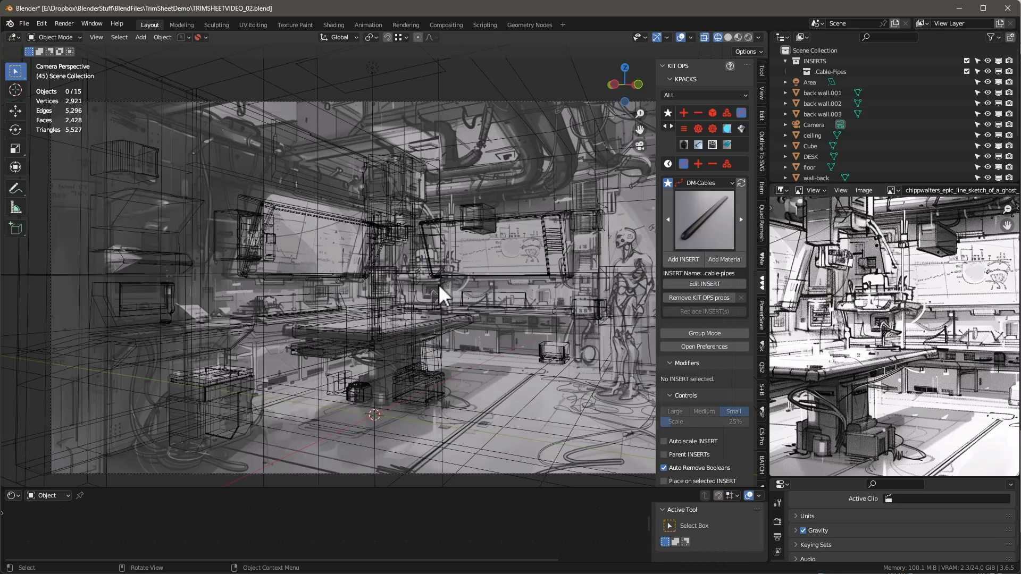
Switch to solid shading, select the ceiling, and place a .cable-pipes INSERT on its underside
{"action": "mouse_move", "coordinate": [437, 264]}
{"action": "middle_mouse_down"}
{"action": "mouse_move", "coordinate": [446, 248]}
{"action": "mouse_move", "coordinate": [430, 266]}
{"action": "middle_mouse_up"}
{"action": "key", "text": "z"}
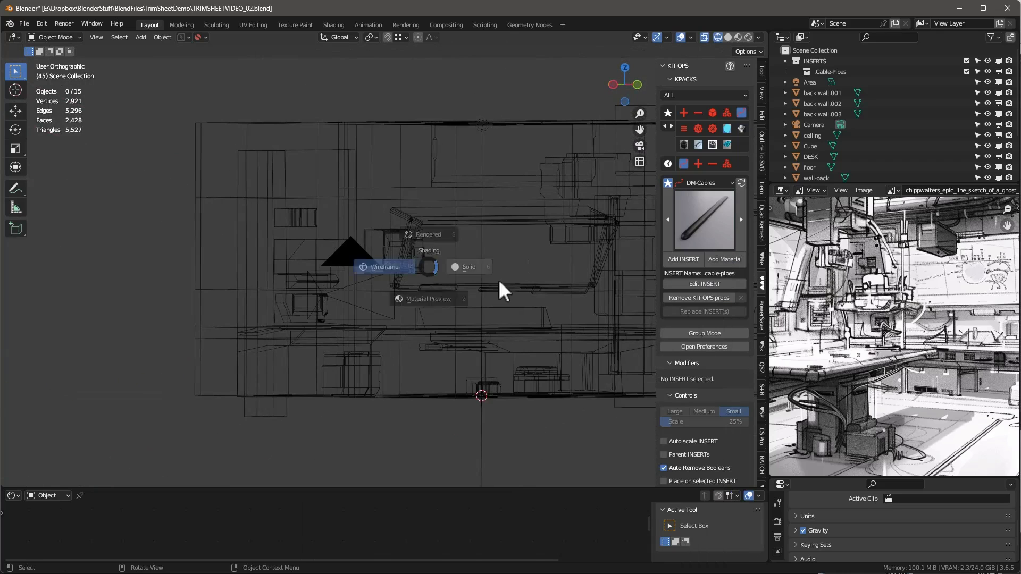
{"action": "left_click", "coordinate": [499, 279]}
{"action": "mouse_move", "coordinate": [499, 279]}
{"action": "middle_mouse_down"}
{"action": "mouse_move", "coordinate": [447, 302]}
{"action": "mouse_move", "coordinate": [416, 381]}
{"action": "mouse_move", "coordinate": [478, 250]}
{"action": "middle_mouse_up"}
{"action": "left_click", "coordinate": [478, 250]}
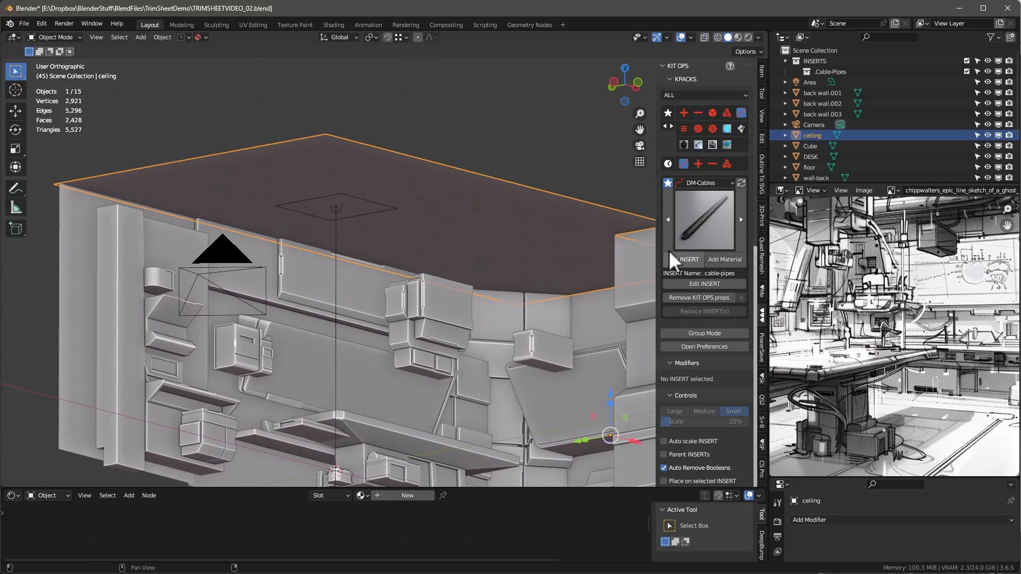
{"action": "left_click", "coordinate": [712, 220]}
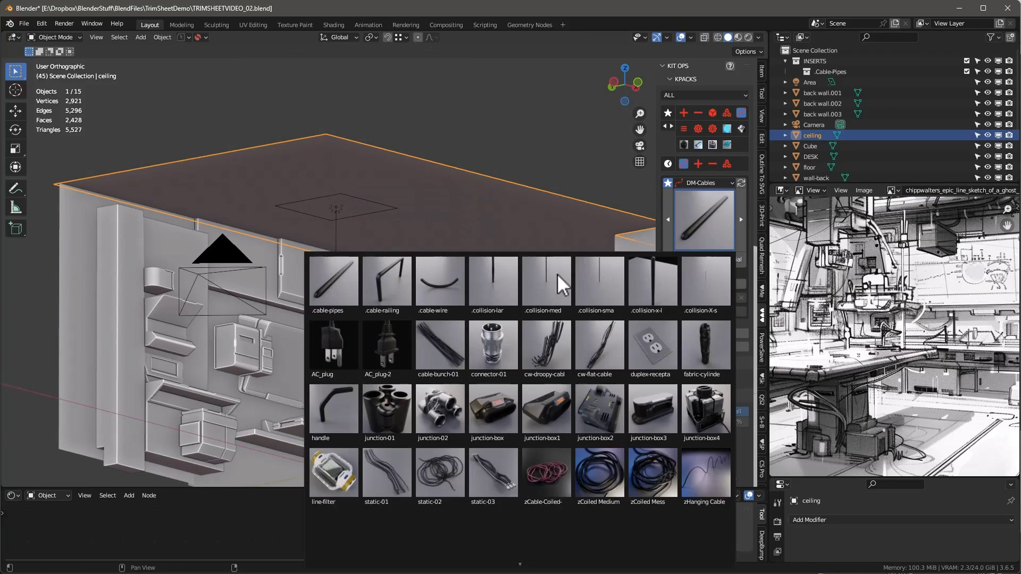
{"action": "left_click", "coordinate": [331, 297]}
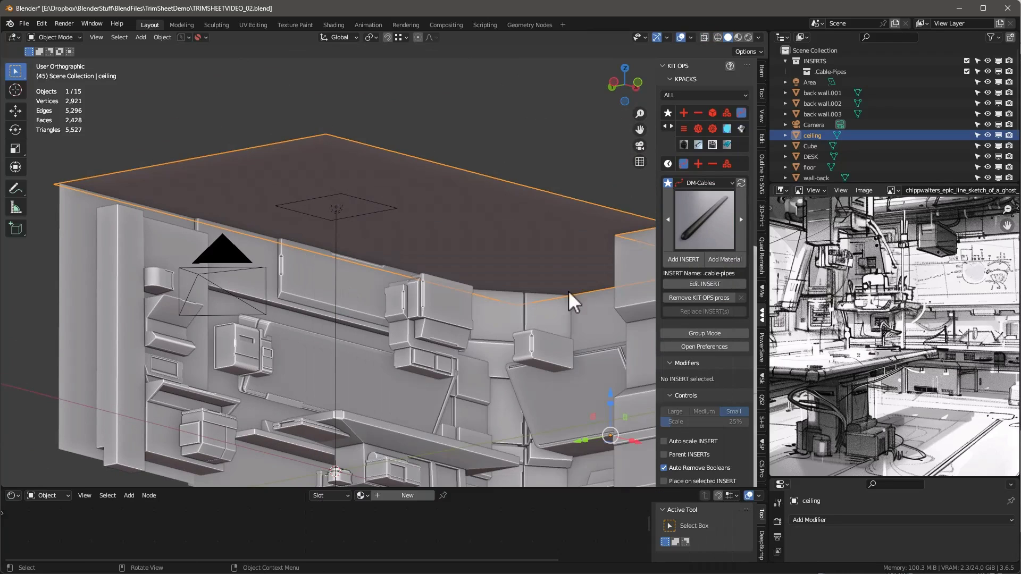
{"action": "left_click", "coordinate": [693, 260]}
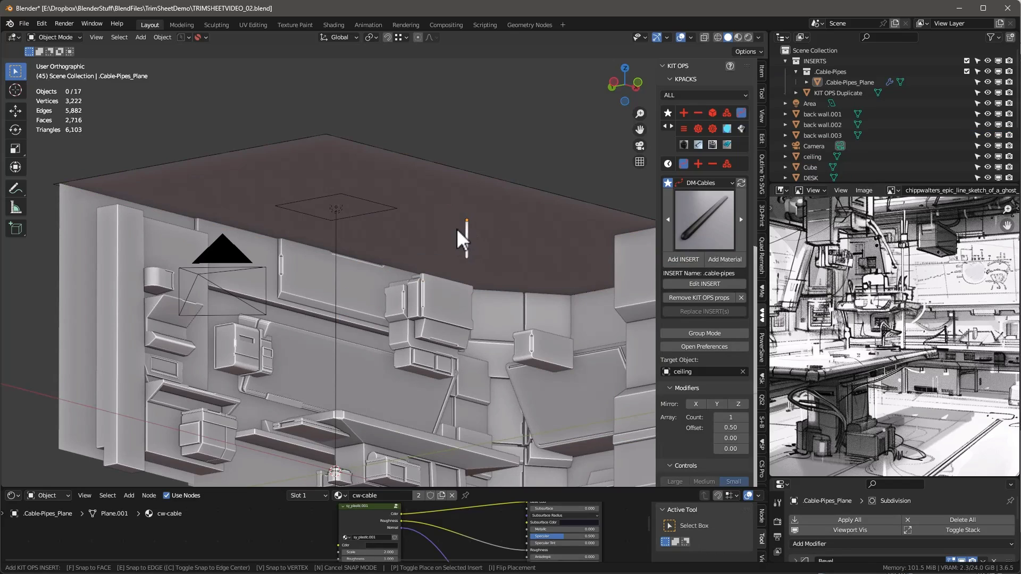
{"action": "left_click", "coordinate": [456, 228]}
Rotate the pipe to horizontal in front view and lower it about 0.16 m along Z
{"action": "middle_click_drag", "start_coordinate": [461, 225], "coordinate": [454, 239]}
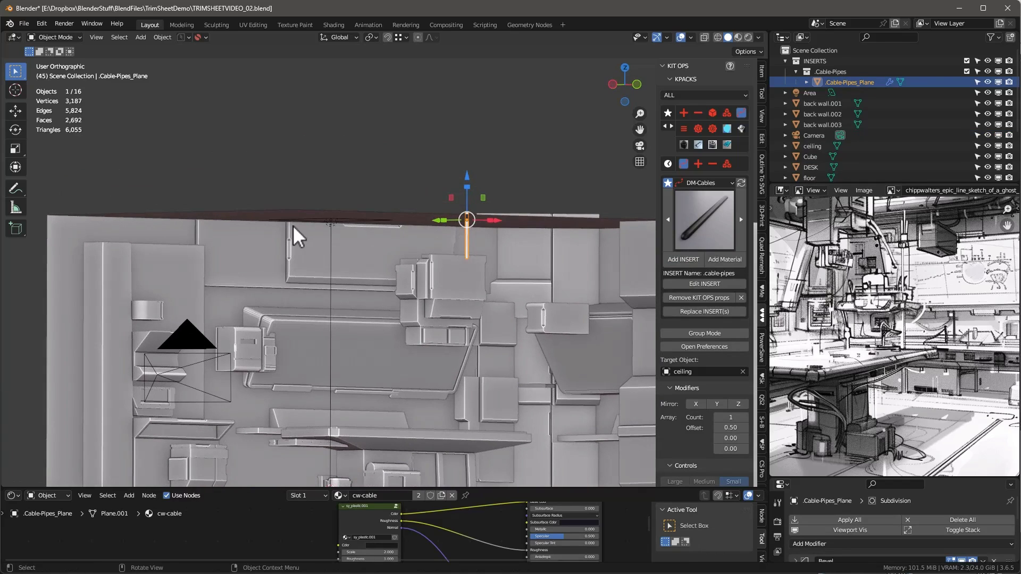
{"action": "key", "text": "KP_1"}
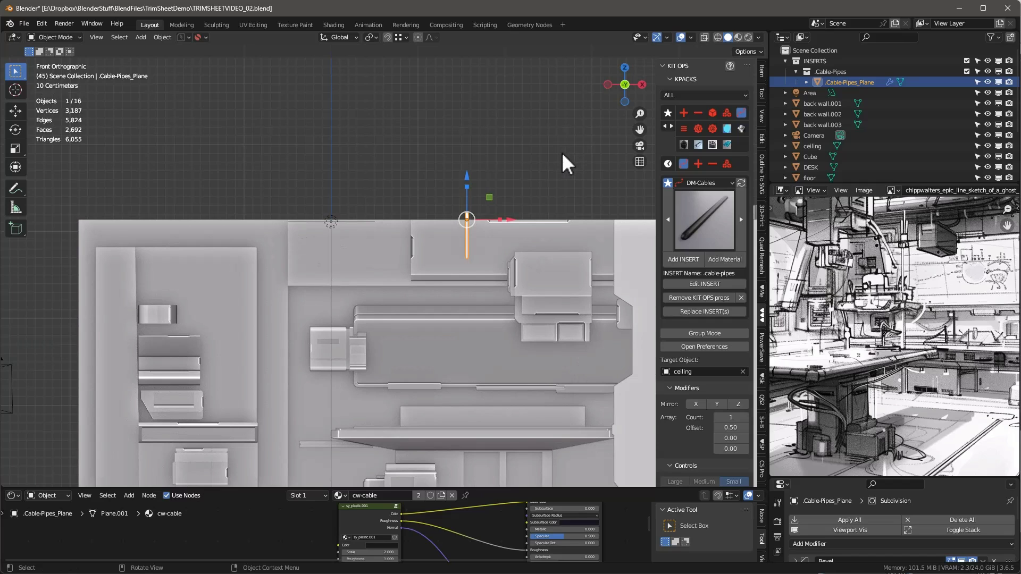
{"action": "key", "text": "r"}
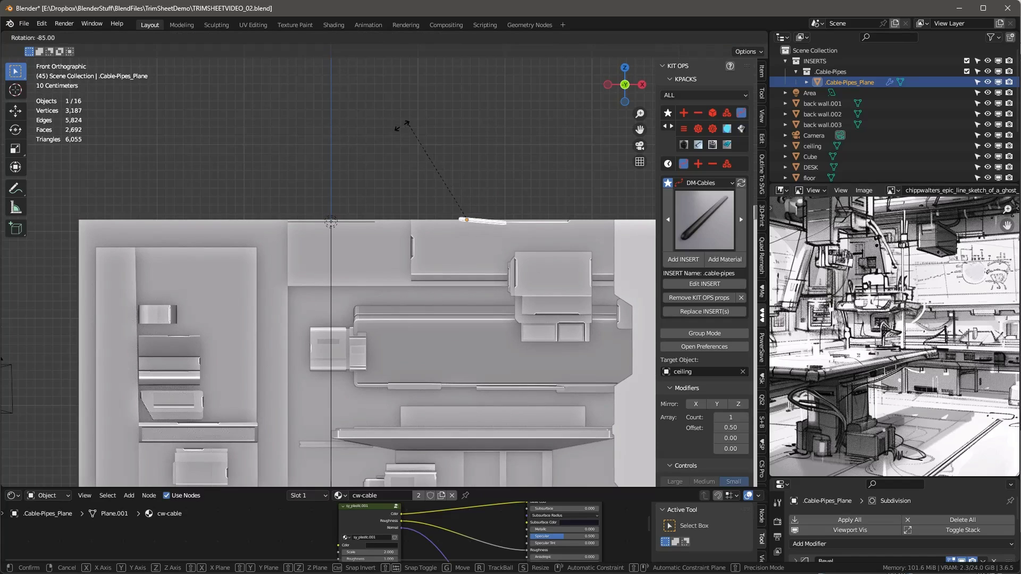
{"action": "left_click", "coordinate": [403, 126]}
{"action": "left_click_drag", "start_coordinate": [468, 184], "coordinate": [467, 194]}
{"action": "scroll", "coordinate": [531, 227], "scroll_direction": "up", "scroll_amount": 1}
{"action": "middle_click_drag", "start_coordinate": [526, 204], "coordinate": [409, 173], "text": "shift"}
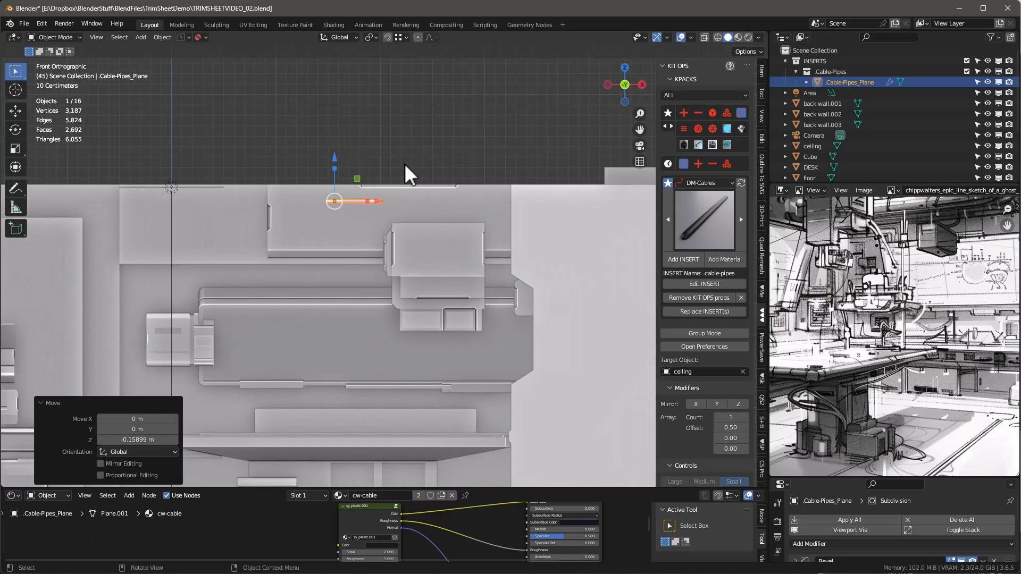
Isolate the pipe and ceiling in local view, then open the pipe for editing in front view
{"action": "middle_click_drag", "start_coordinate": [437, 237], "coordinate": [440, 181]}
{"action": "left_click", "coordinate": [428, 157], "text": "shift"}
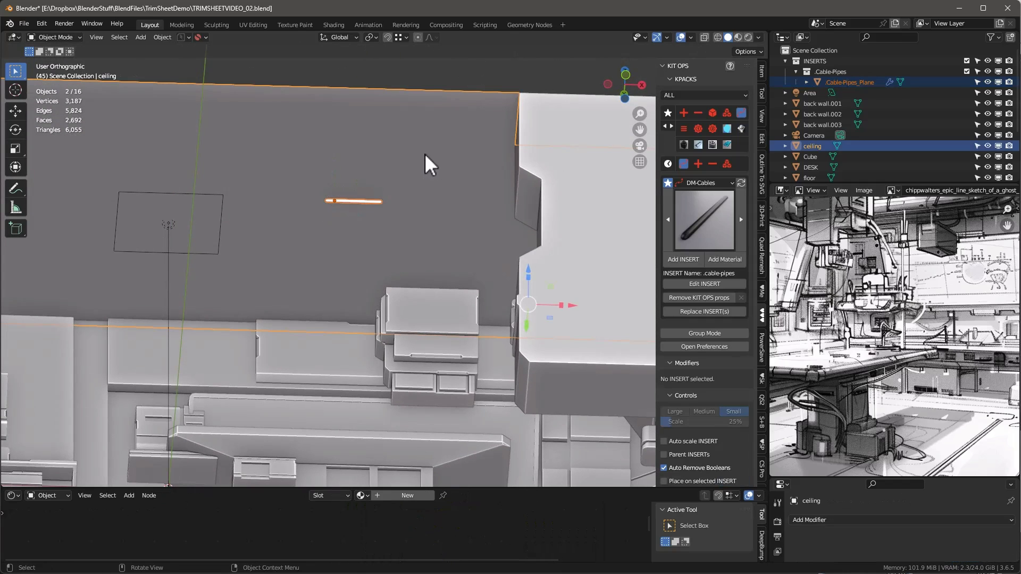
{"action": "key", "text": "KP_Divide"}
{"action": "middle_click_drag", "start_coordinate": [424, 153], "coordinate": [407, 257]}
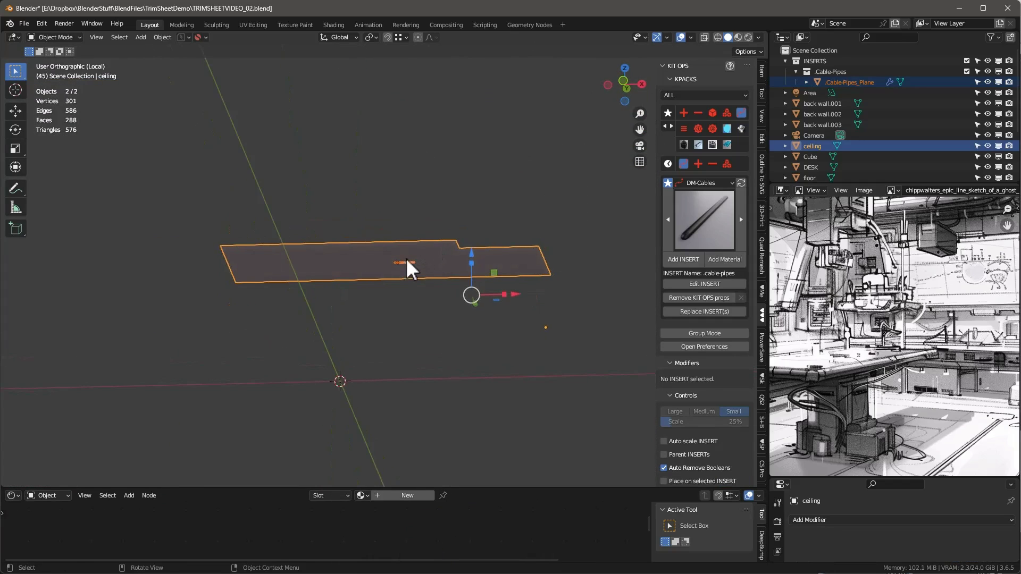
{"action": "scroll", "coordinate": [407, 259], "scroll_direction": "up", "scroll_amount": 3}
{"action": "left_click", "coordinate": [410, 264]}
{"action": "middle_click_drag", "start_coordinate": [430, 314], "coordinate": [433, 275], "text": "alt"}
{"action": "key", "text": "Tab"}
{"action": "scroll", "coordinate": [399, 257], "scroll_direction": "up", "scroll_amount": 4}
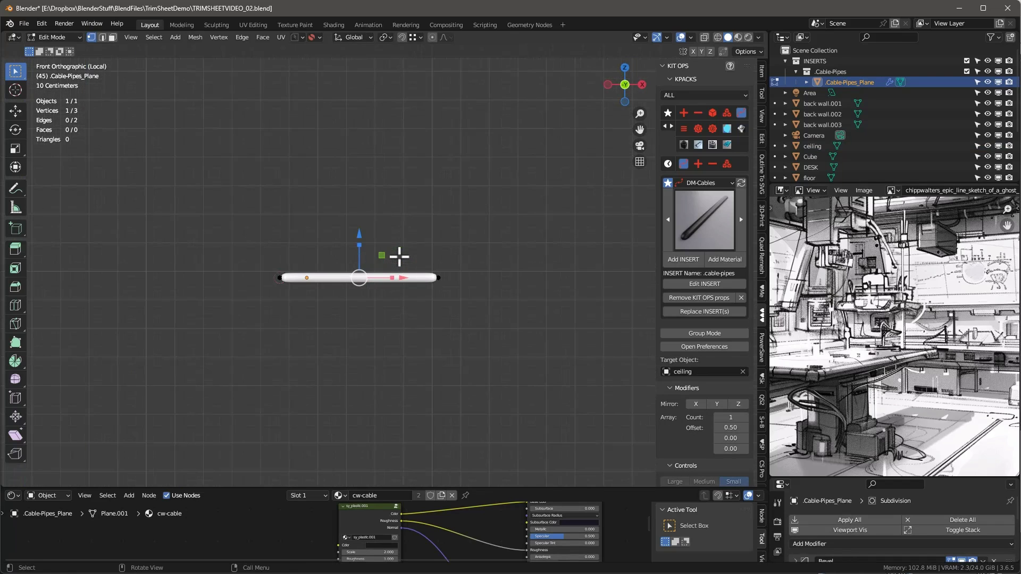
Show the pipe in see-through wireframe and select the vertex at its +X end
{"action": "key", "text": "alt+z"}
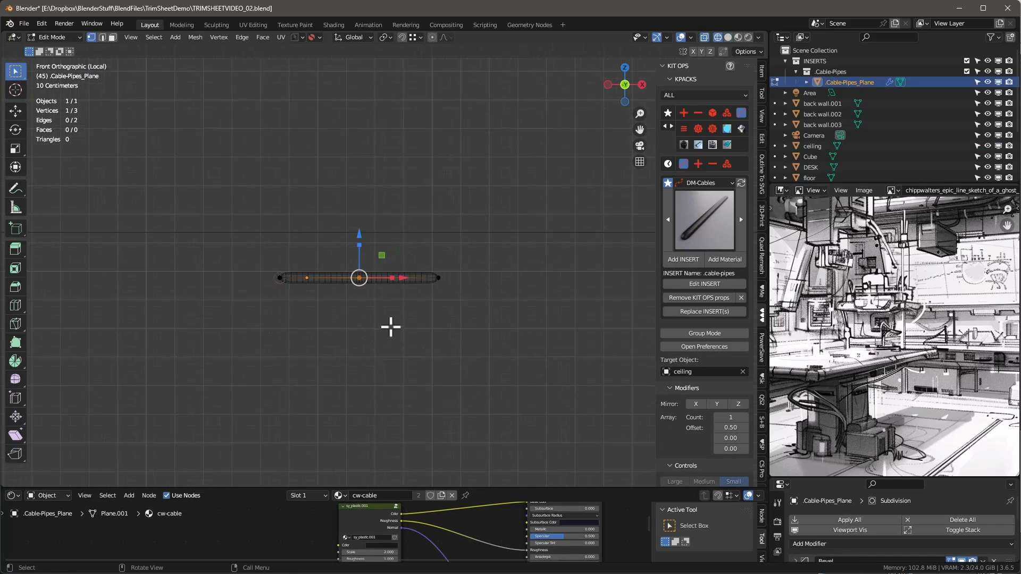
{"action": "left_click", "coordinate": [439, 277]}
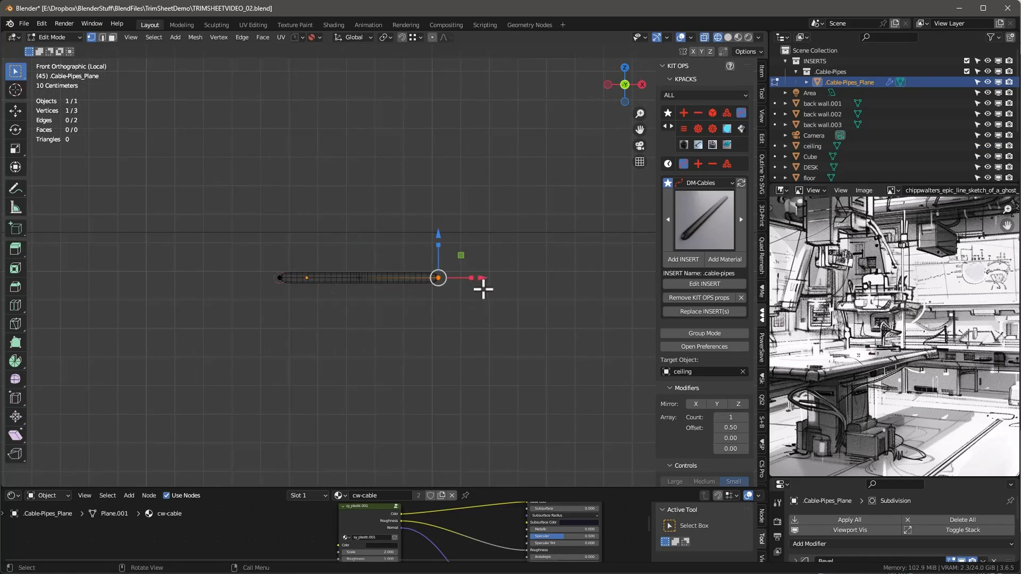
{"action": "key", "text": "e"}
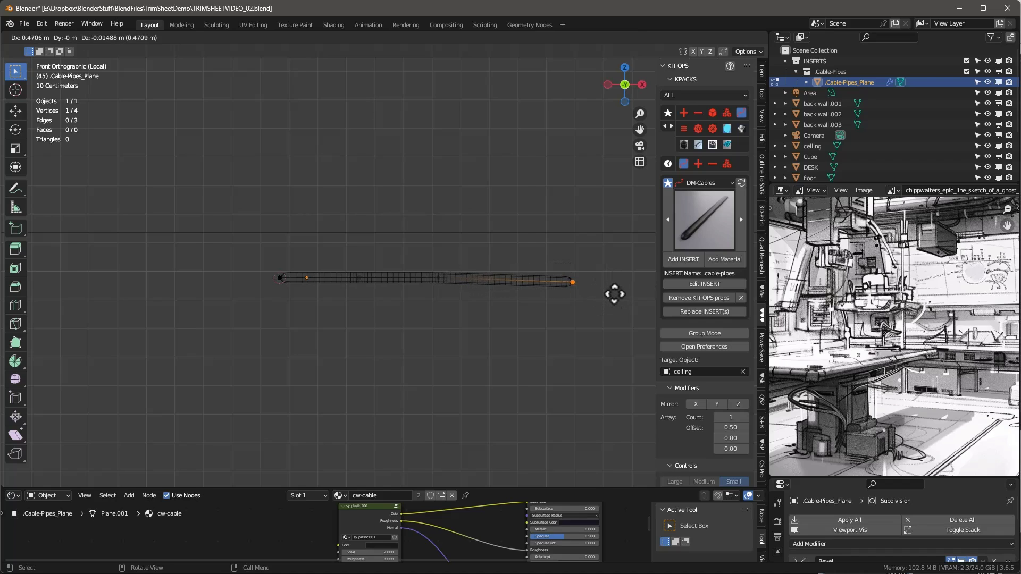
{"action": "key", "text": "Escape"}
{"action": "key", "text": "ctrl+z"}
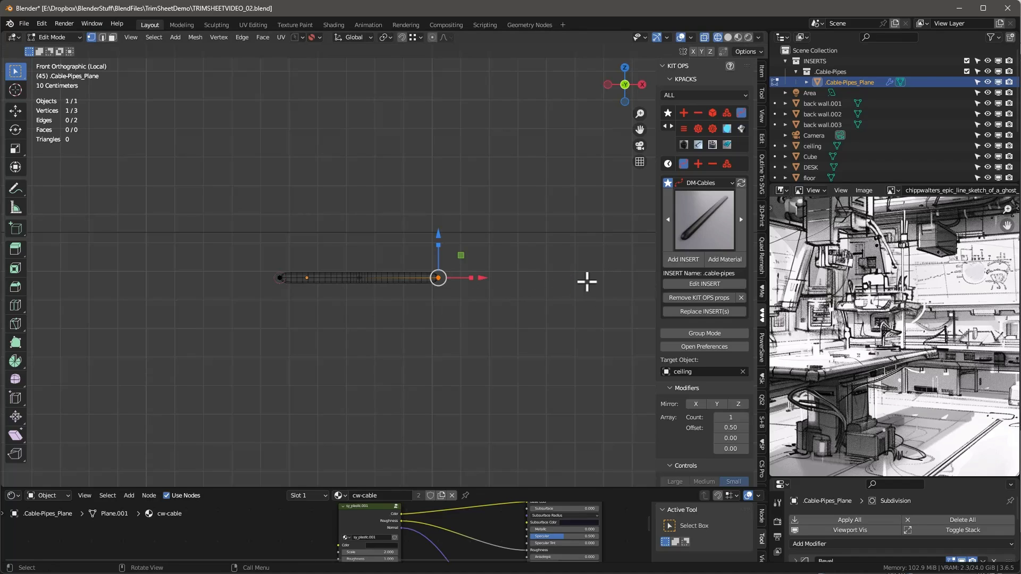
In top view, switch to solid shading with backface culling off and X-ray on so the ceiling outline shows
{"action": "key", "text": "KP_7"}
{"action": "scroll", "coordinate": [472, 285], "scroll_direction": "down", "scroll_amount": 2}
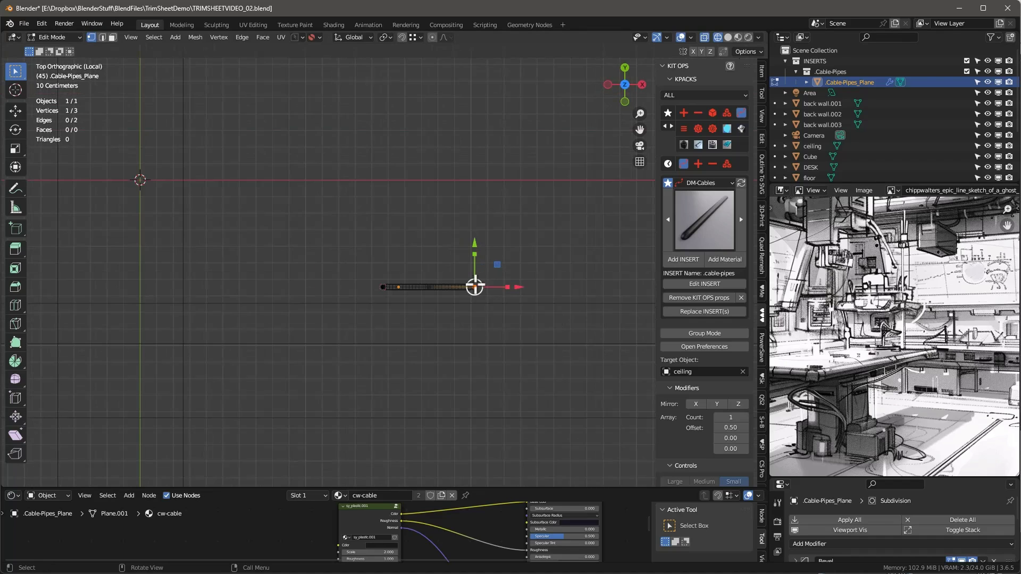
{"action": "scroll", "coordinate": [398, 278], "scroll_direction": "down", "scroll_amount": 2}
{"action": "scroll", "coordinate": [398, 278], "scroll_direction": "down", "scroll_amount": 1}
{"action": "scroll", "coordinate": [417, 277], "scroll_direction": "up", "scroll_amount": 1, "text": "shift"}
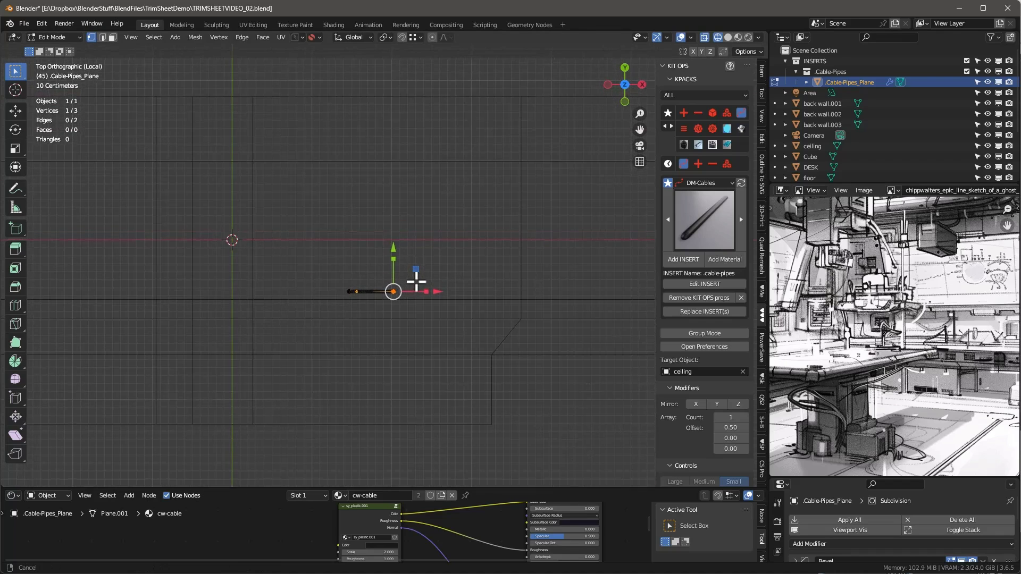
{"action": "left_click", "coordinate": [758, 37]}
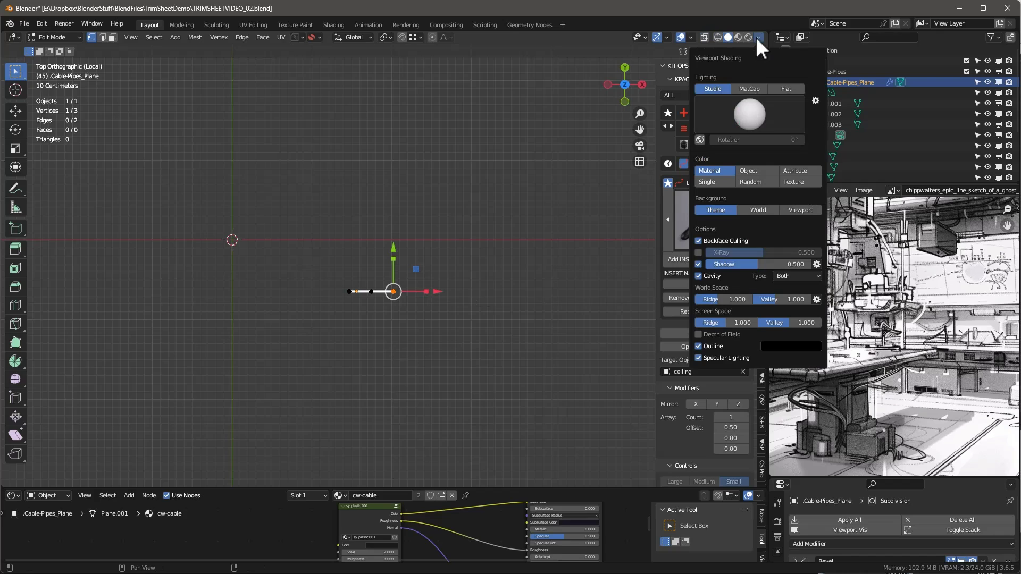
{"action": "left_click", "coordinate": [698, 240]}
{"action": "key", "text": "alt+z"}
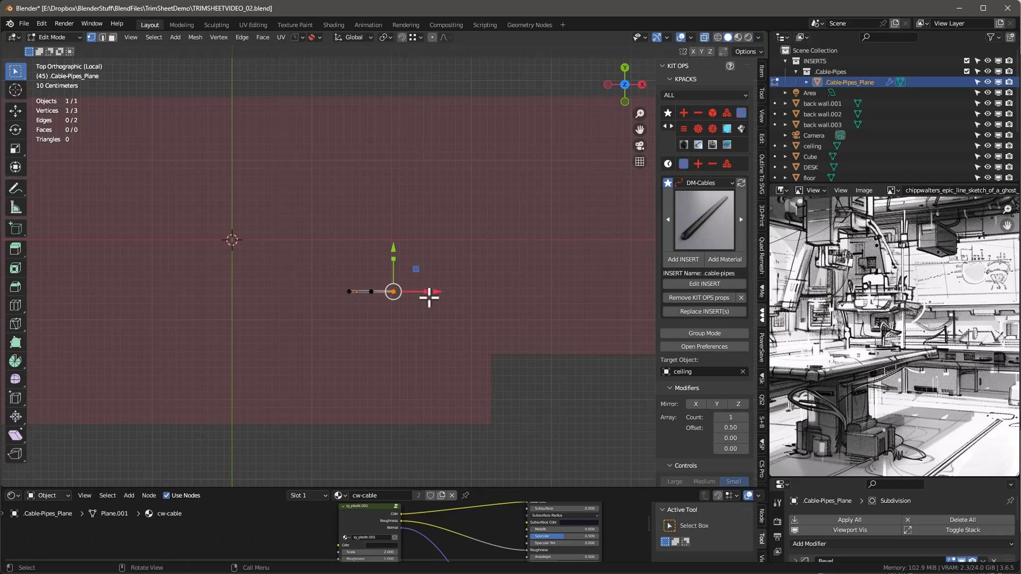
Lengthen the pipe by moving its end vertex about 1.23 m along X, in line with the ceiling's inner corner
{"action": "scroll", "coordinate": [428, 296], "scroll_direction": "down", "scroll_amount": 1}
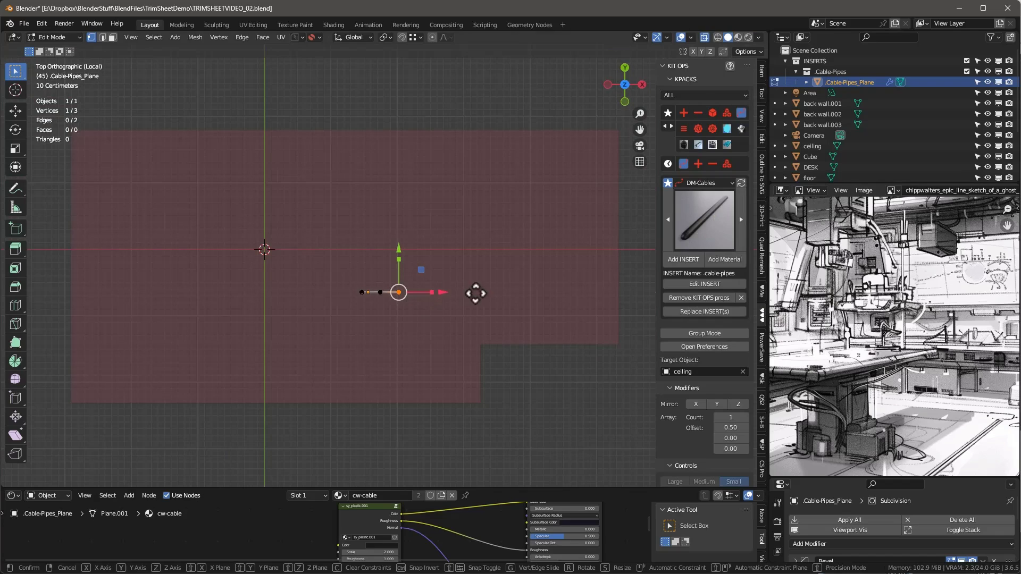
{"action": "key", "text": "g"}
{"action": "key", "text": "x"}
{"action": "left_click", "coordinate": [523, 290]}
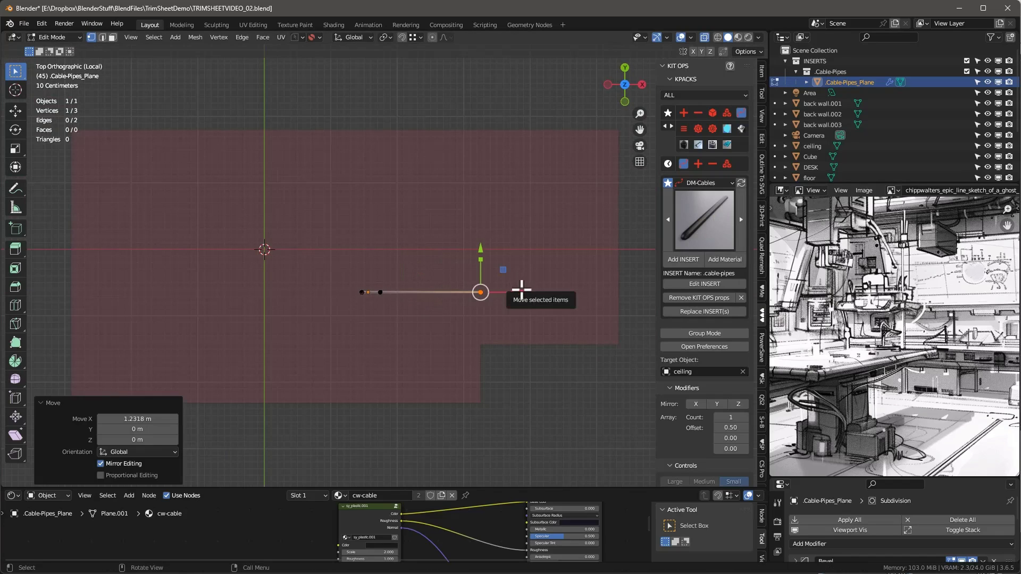
Extrude the pipe's end vertex about 0.98 m along Y to form a right-angle bend
{"action": "key", "text": "e"}
{"action": "key", "text": "y"}
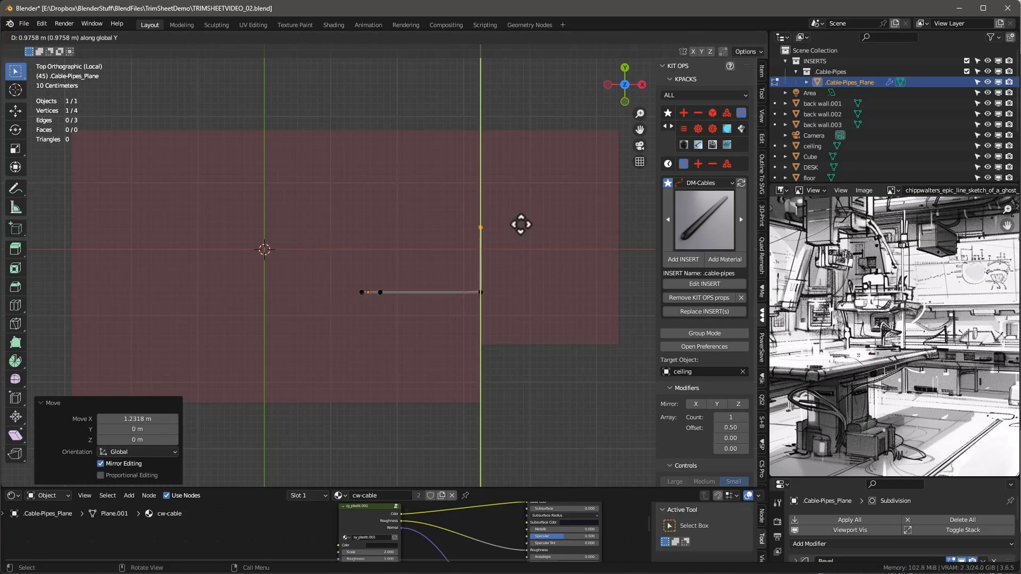
{"action": "left_click", "coordinate": [521, 224]}
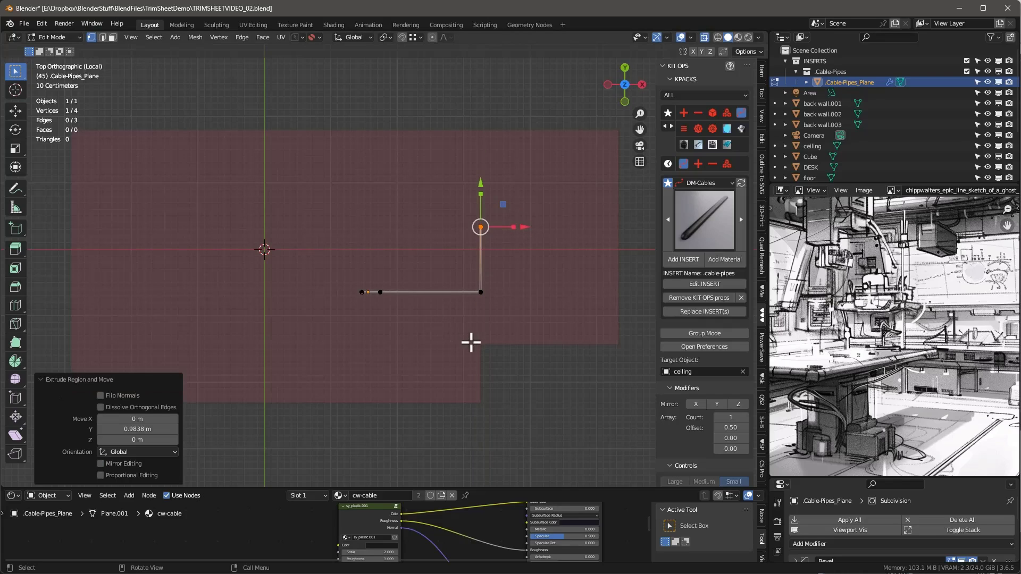
Bevel the corner vertex of the L-shaped cable path with a width of about 0.463 m
{"action": "left_click", "coordinate": [481, 292]}
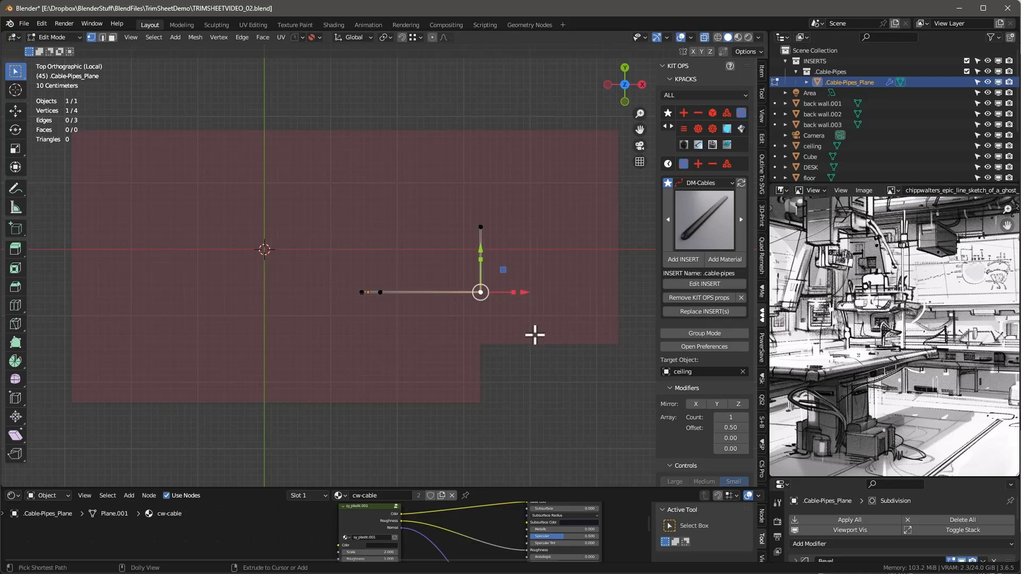
{"action": "key", "text": "ctrl+shift+b"}
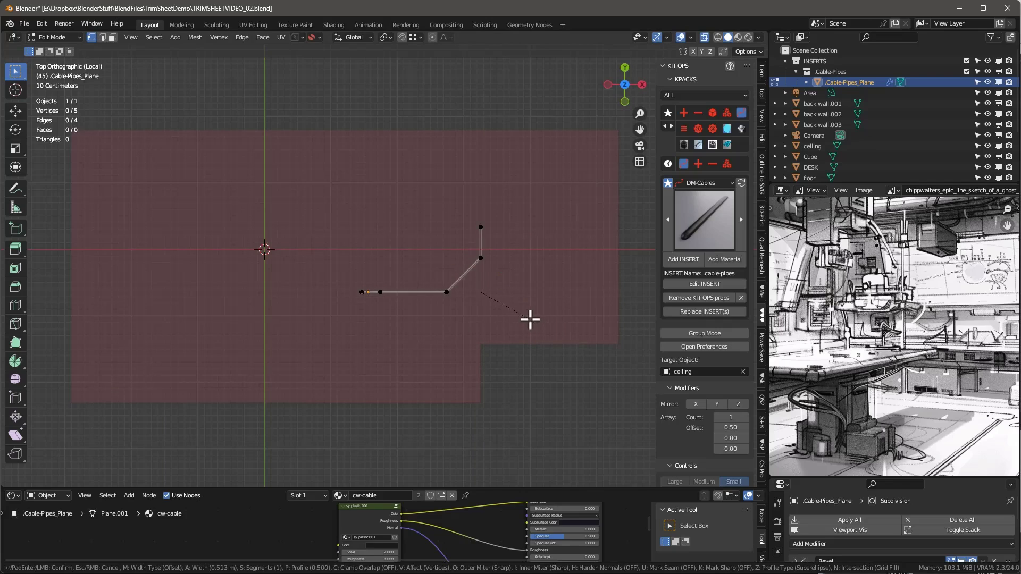
{"action": "left_click", "coordinate": [526, 324]}
From the camera view, scale up the skin of all the cable's vertices by about 4.96
{"action": "key", "text": "KP_0"}
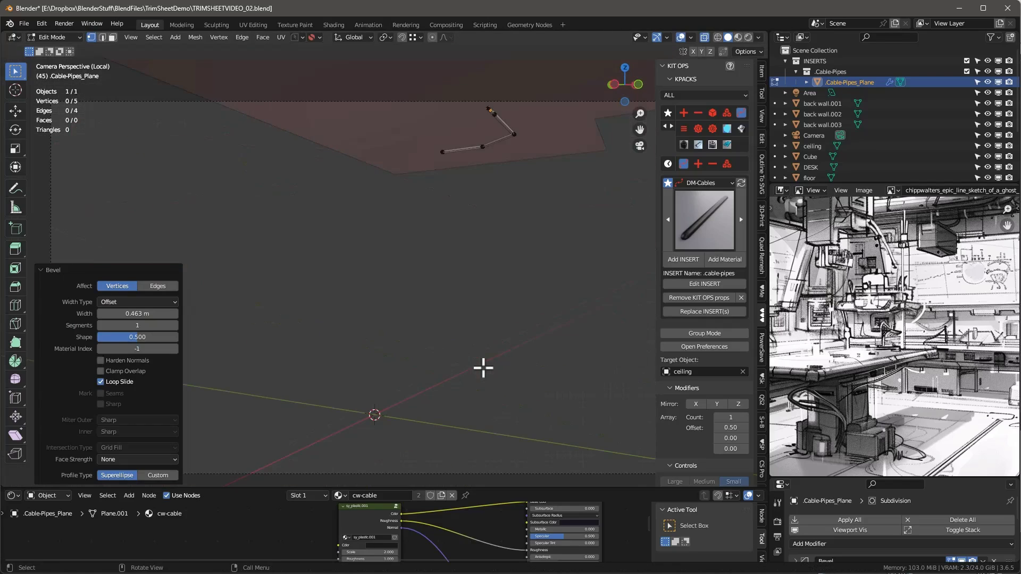
{"action": "middle_click_drag", "start_coordinate": [480, 349], "coordinate": [476, 307], "text": "shift"}
{"action": "scroll", "coordinate": [464, 426], "scroll_direction": "down", "scroll_amount": 1}
{"action": "scroll", "coordinate": [489, 194], "scroll_direction": "up", "scroll_amount": 1}
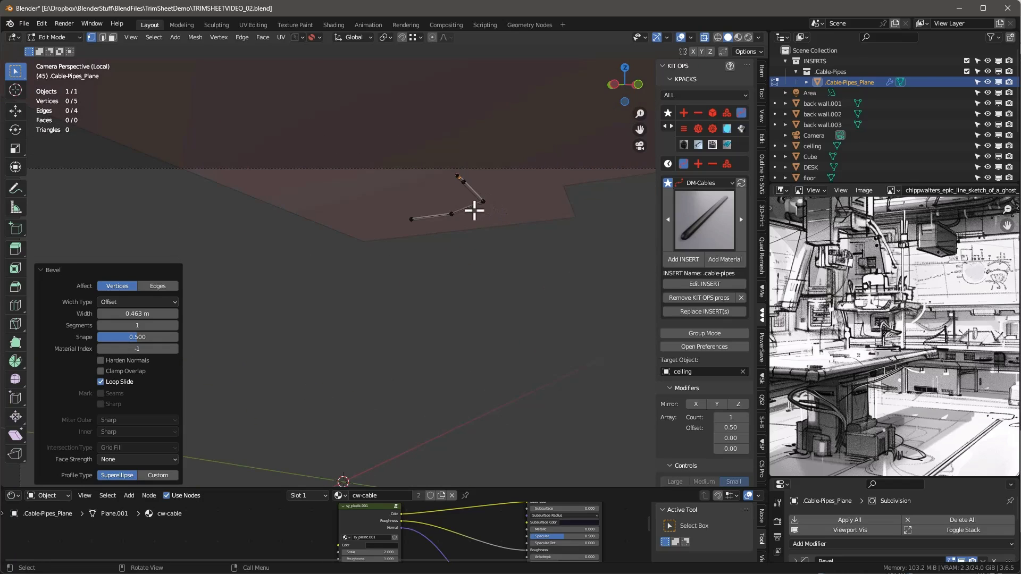
{"action": "left_click_drag", "start_coordinate": [383, 154], "coordinate": [498, 244]}
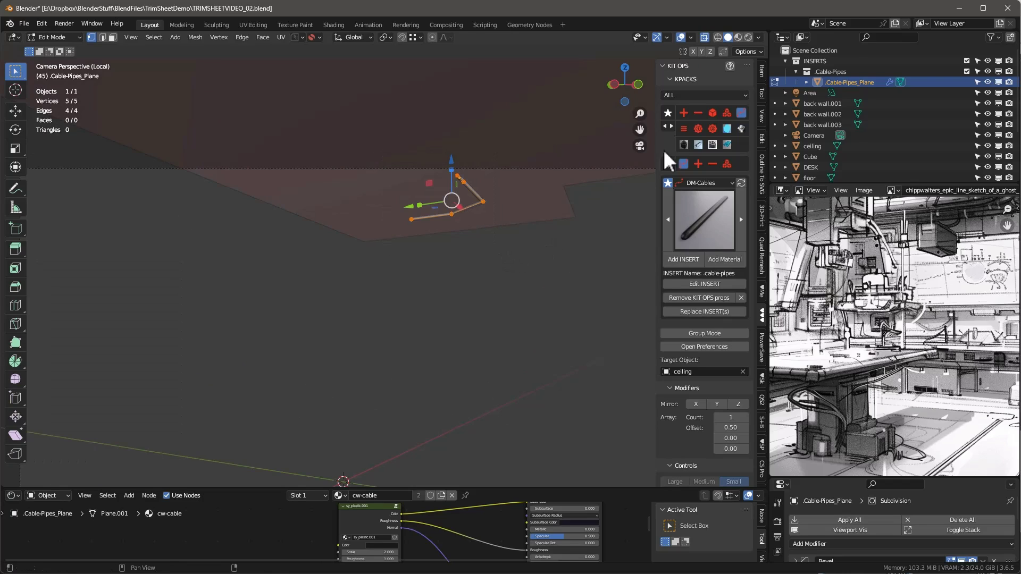
{"action": "left_click", "coordinate": [762, 72]}
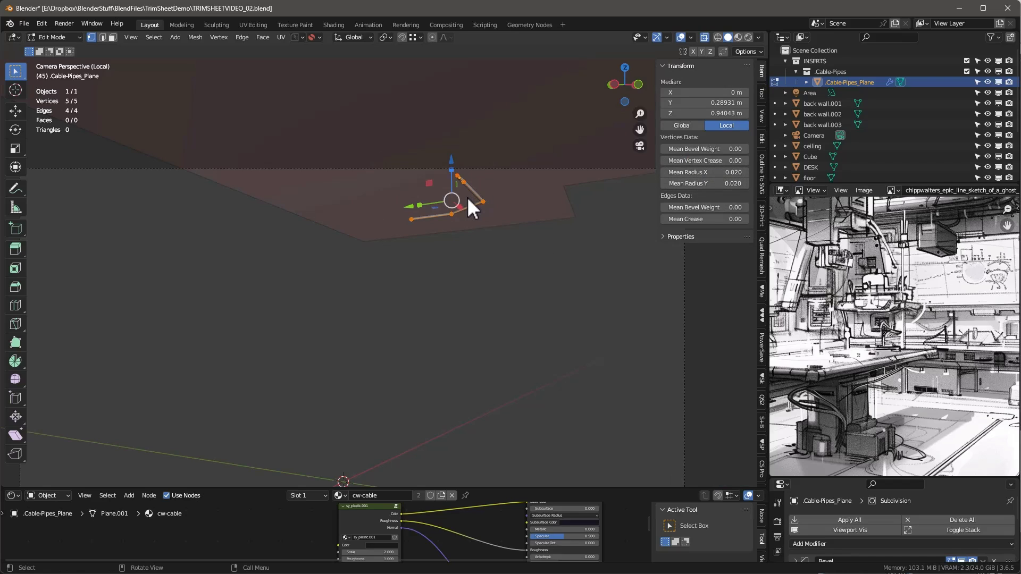
{"action": "key", "text": "ctrl+a"}
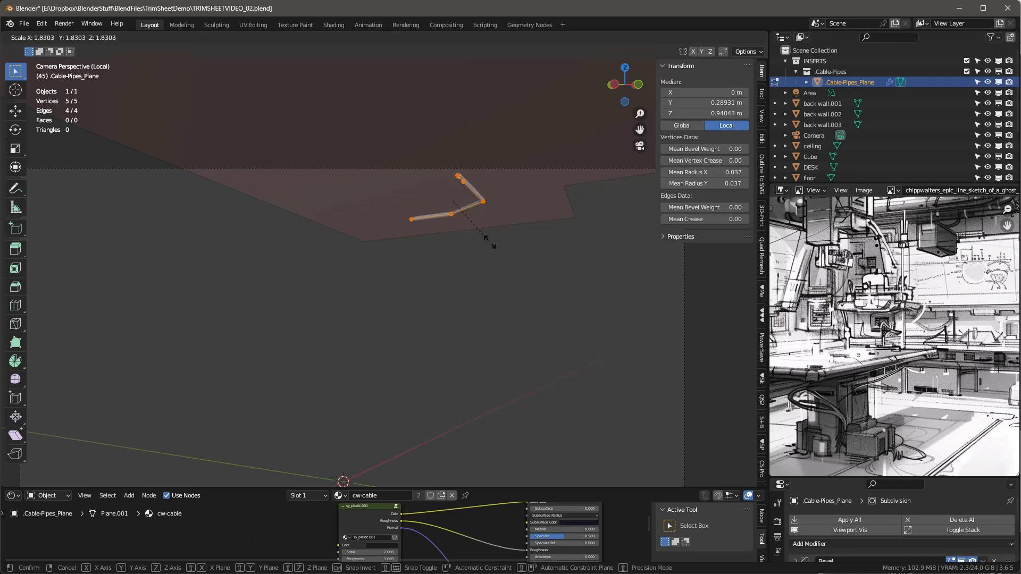
{"action": "left_click", "coordinate": [559, 298]}
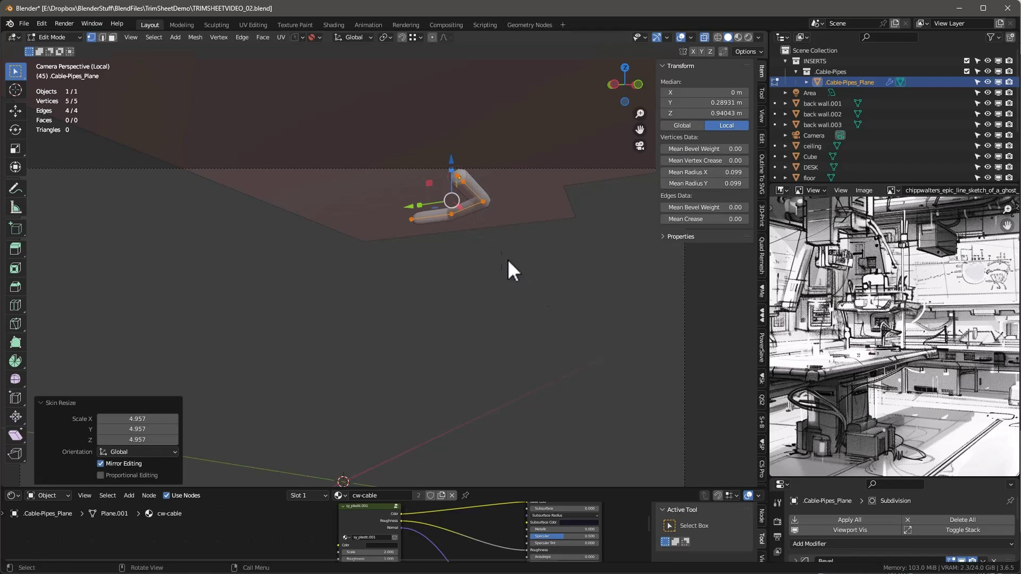
In top view, increase the cable's Bevel modifier amount to 0.299 m to smooth the bend
{"action": "middle_click_drag", "start_coordinate": [508, 266], "coordinate": [462, 315]}
{"action": "key", "text": "KP_Decimal"}
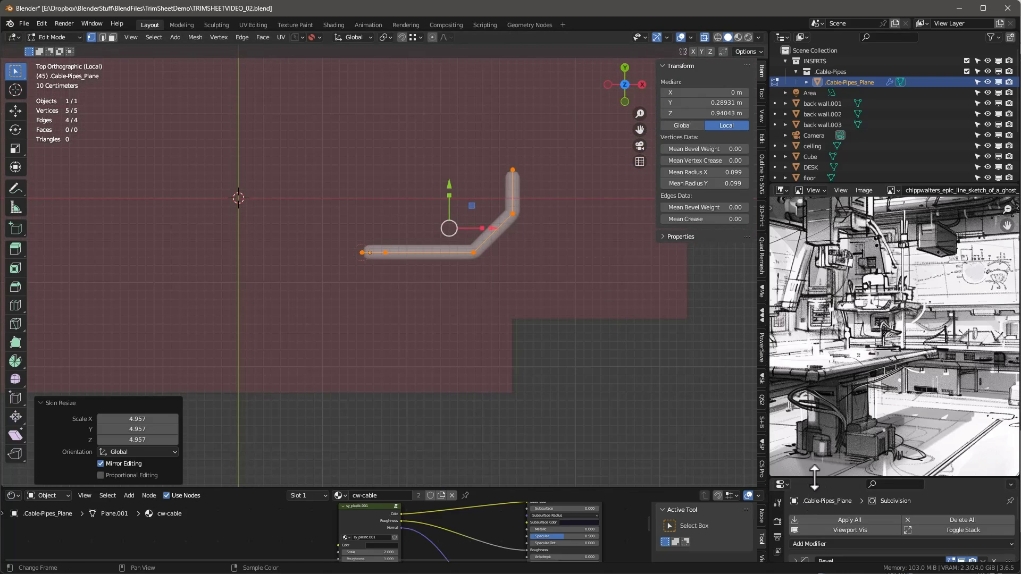
{"action": "left_click_drag", "start_coordinate": [813, 477], "coordinate": [819, 197]}
{"action": "left_click", "coordinate": [796, 280]}
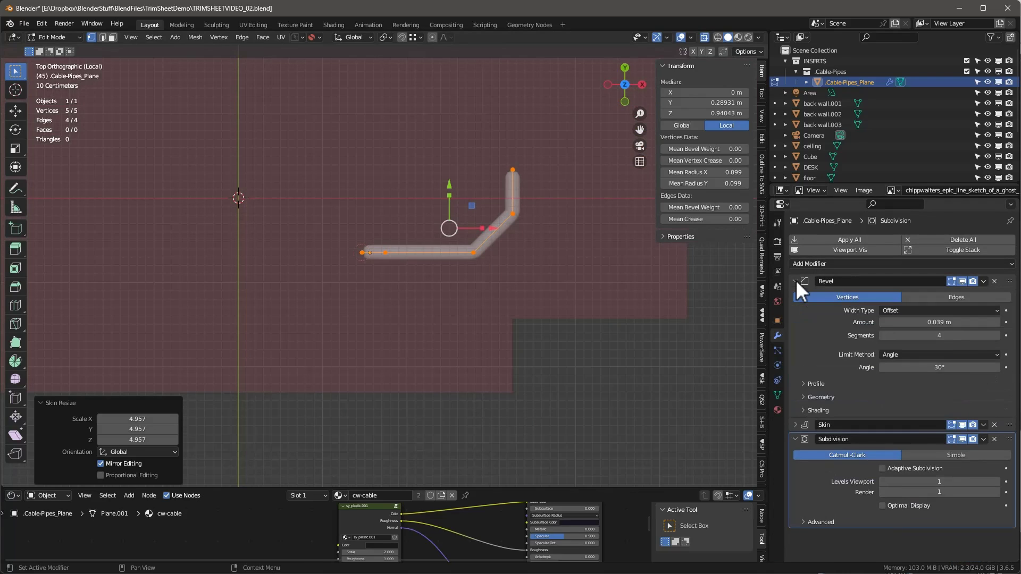
{"action": "left_click_drag", "start_coordinate": [911, 324], "coordinate": [943, 322]}
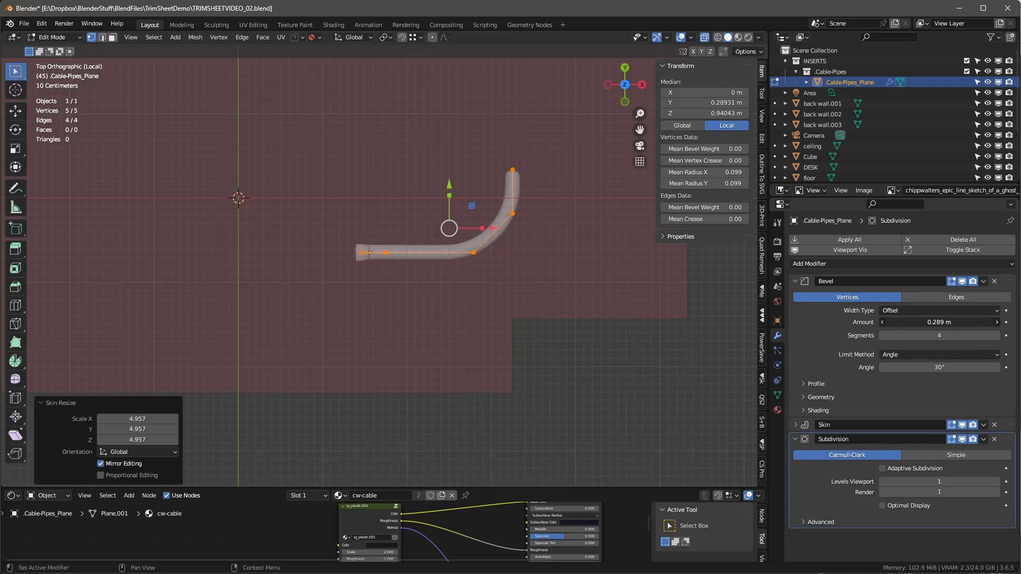
Pull the cable's horizontal end vertex outward along X, and extrude the opposite end vertex along Y
{"action": "left_click", "coordinate": [361, 254]}
{"action": "left_click_drag", "start_coordinate": [405, 255], "coordinate": [289, 244]}
{"action": "left_click", "coordinate": [512, 169]}
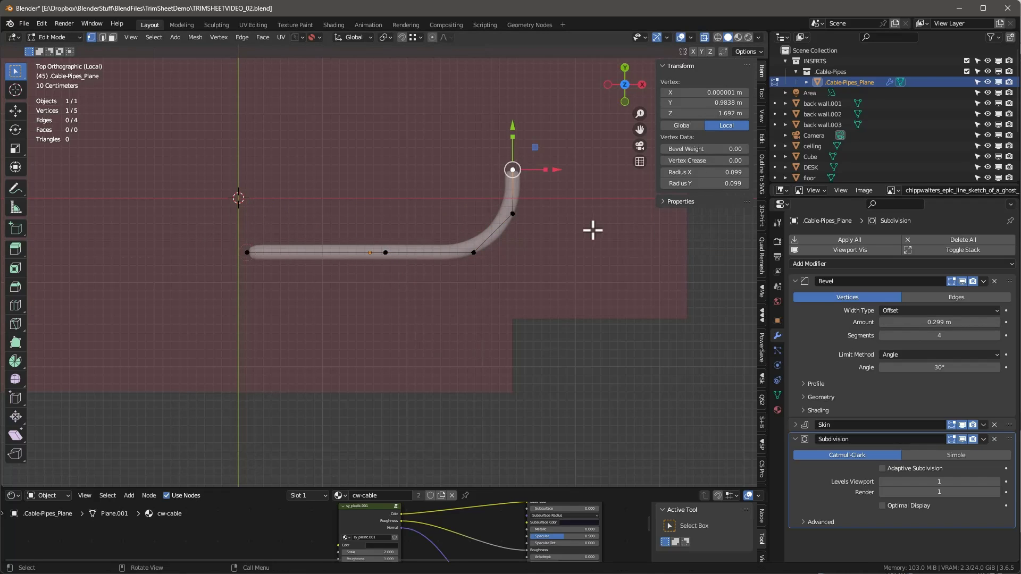
{"action": "key", "text": "e"}
{"action": "key", "text": "y"}
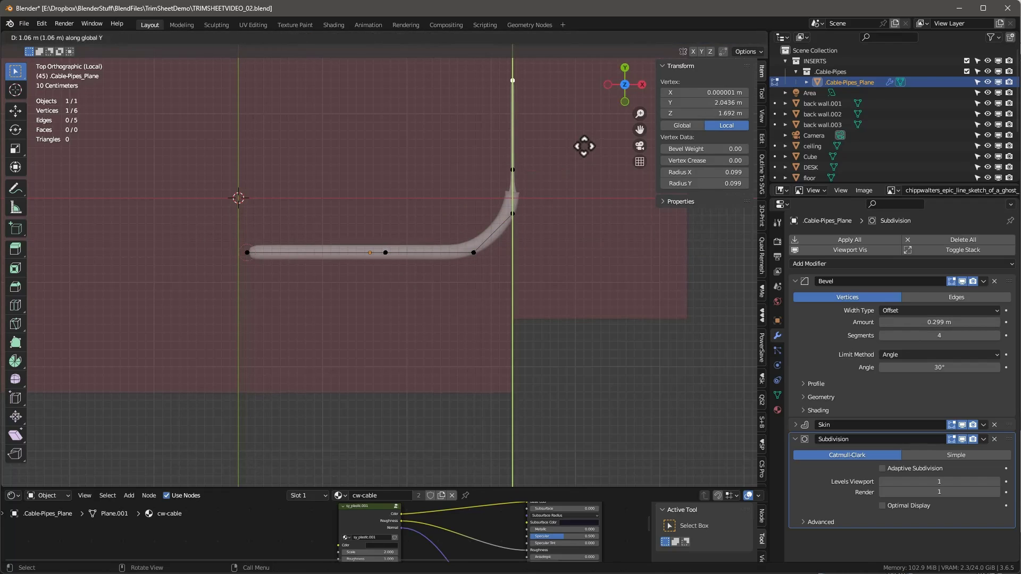
{"action": "left_click", "coordinate": [584, 152]}
Move the extruded end vertex about 0.23 m further along Y and dissolve the intermediate vertex on that straight run
{"action": "scroll", "coordinate": [528, 308], "scroll_direction": "down", "scroll_amount": 1}
{"action": "middle_click_drag", "start_coordinate": [538, 296], "coordinate": [543, 356], "text": "shift"}
{"action": "left_click", "coordinate": [521, 253]}
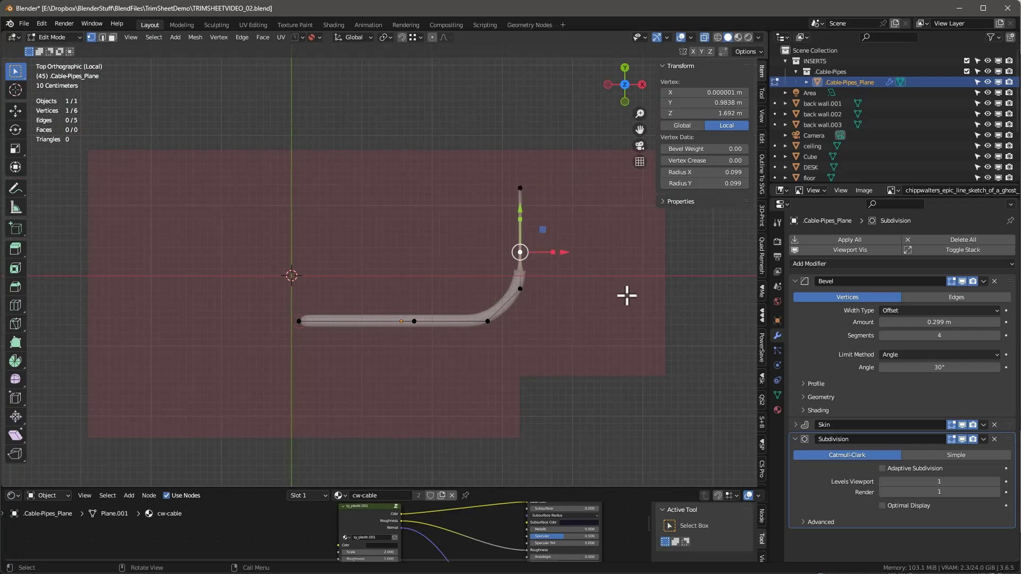
{"action": "left_click_drag", "start_coordinate": [521, 208], "coordinate": [523, 199]}
{"action": "left_click", "coordinate": [518, 190]}
{"action": "left_click_drag", "start_coordinate": [521, 151], "coordinate": [520, 135]}
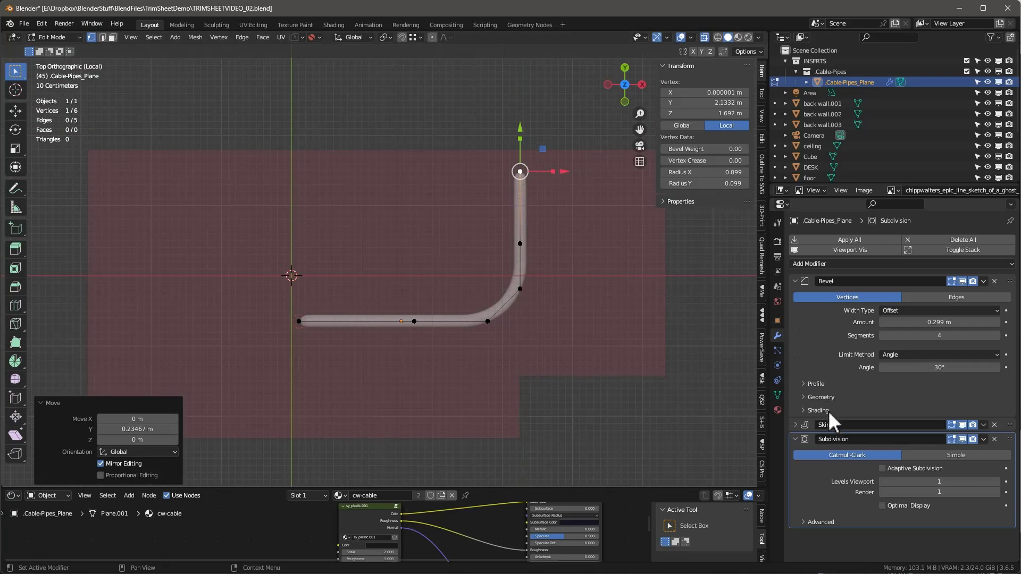
{"action": "left_click", "coordinate": [520, 244]}
{"action": "key", "text": "ctrl+x"}
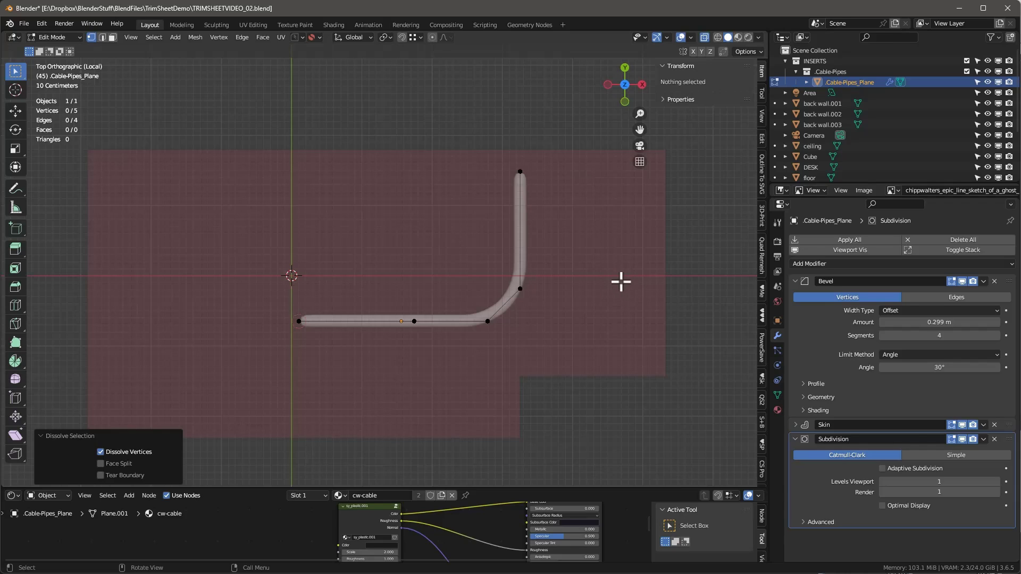
Show the full scene through the camera in wireframe and move the cable's two bend vertices and adjoining end about 3.26 m along X
{"action": "key", "text": "KP_Divide"}
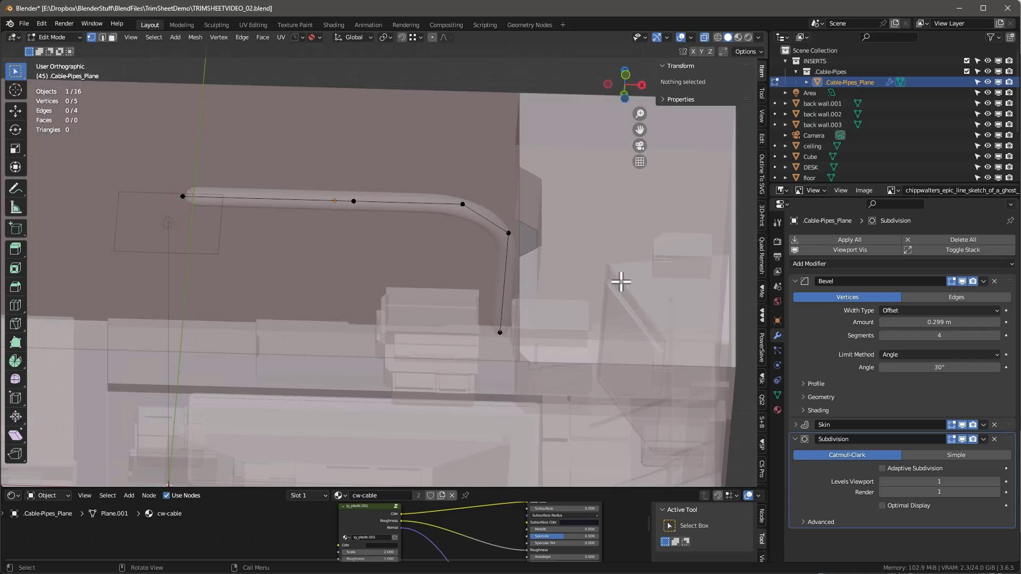
{"action": "key", "text": "KP_0"}
{"action": "middle_click_drag", "start_coordinate": [569, 326], "coordinate": [545, 277], "text": "shift"}
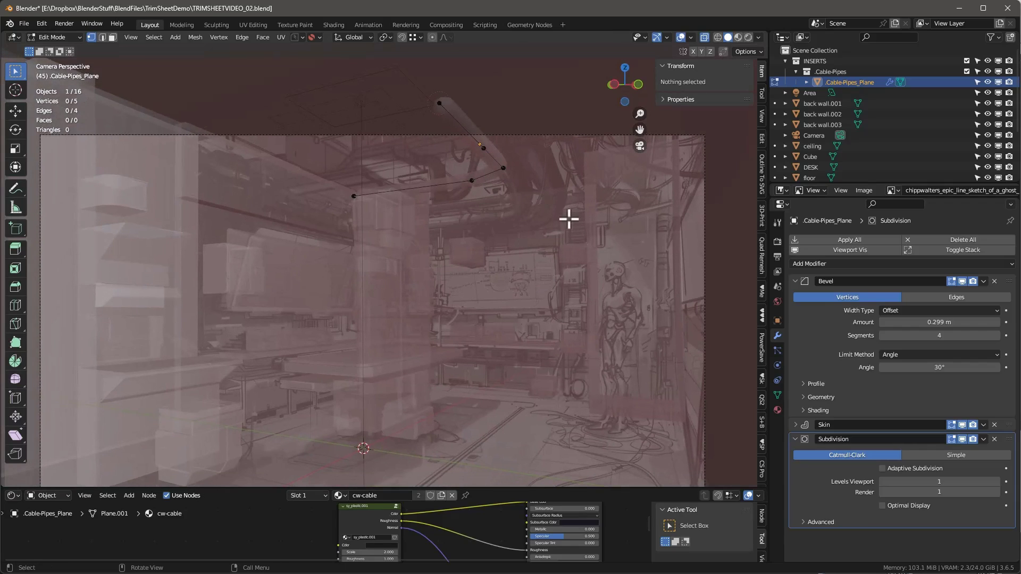
{"action": "key", "text": "shift+z"}
{"action": "key", "text": "a"}
{"action": "left_click_drag", "start_coordinate": [330, 171], "coordinate": [479, 220]}
{"action": "left_click", "coordinate": [501, 169], "text": "shift"}
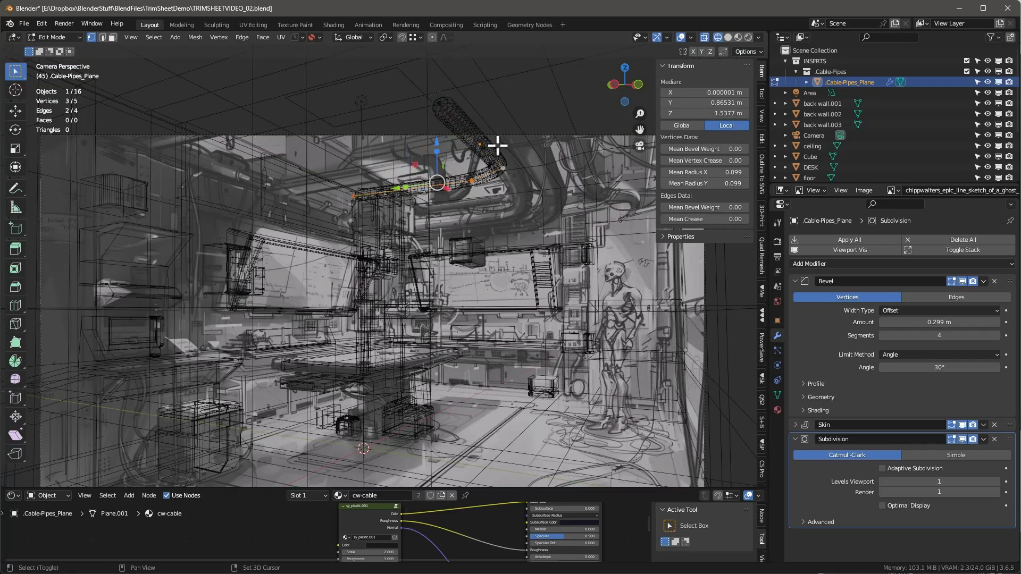
{"action": "key", "text": "g"}
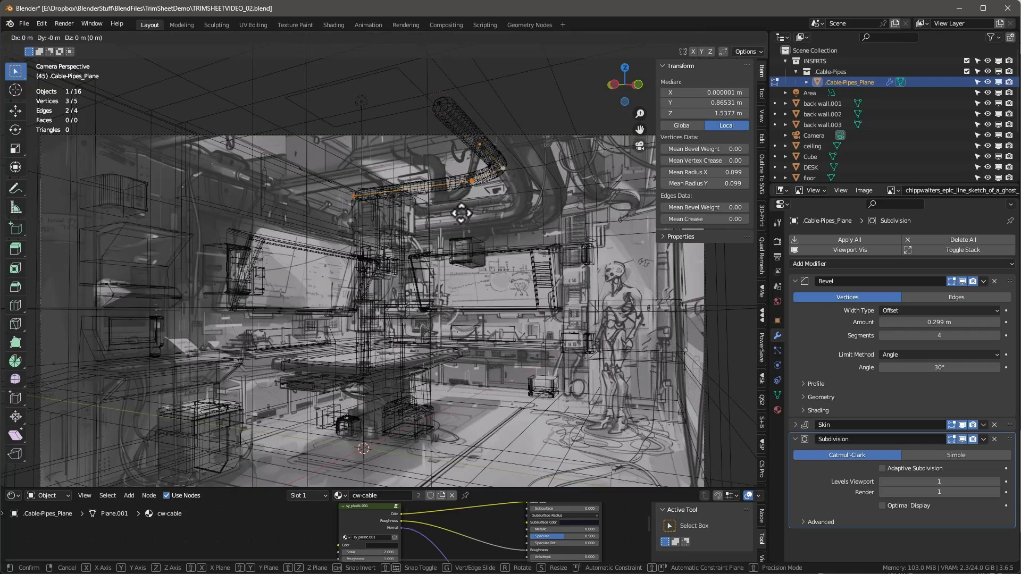
{"action": "key", "text": "x"}
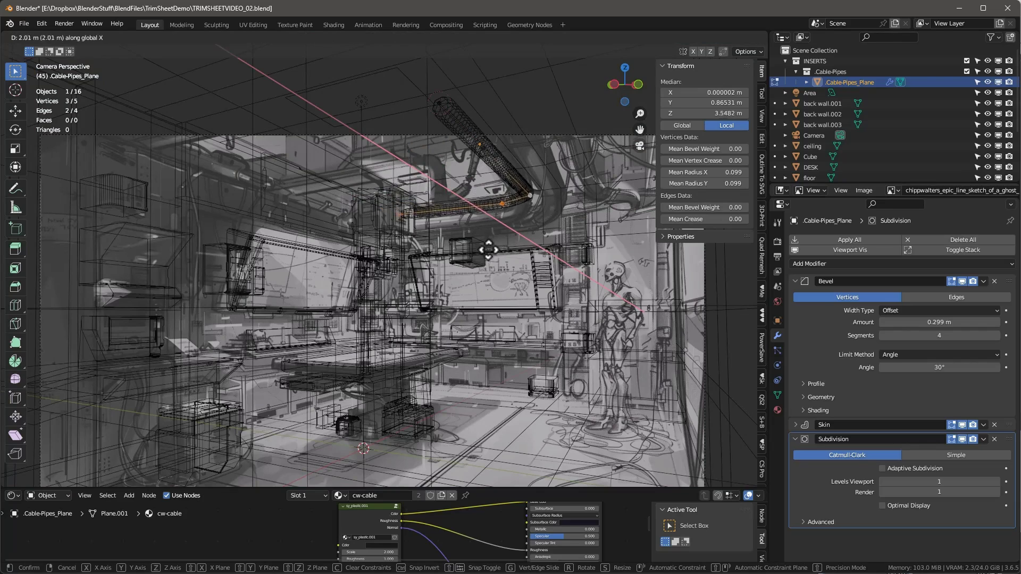
{"action": "left_click", "coordinate": [495, 270]}
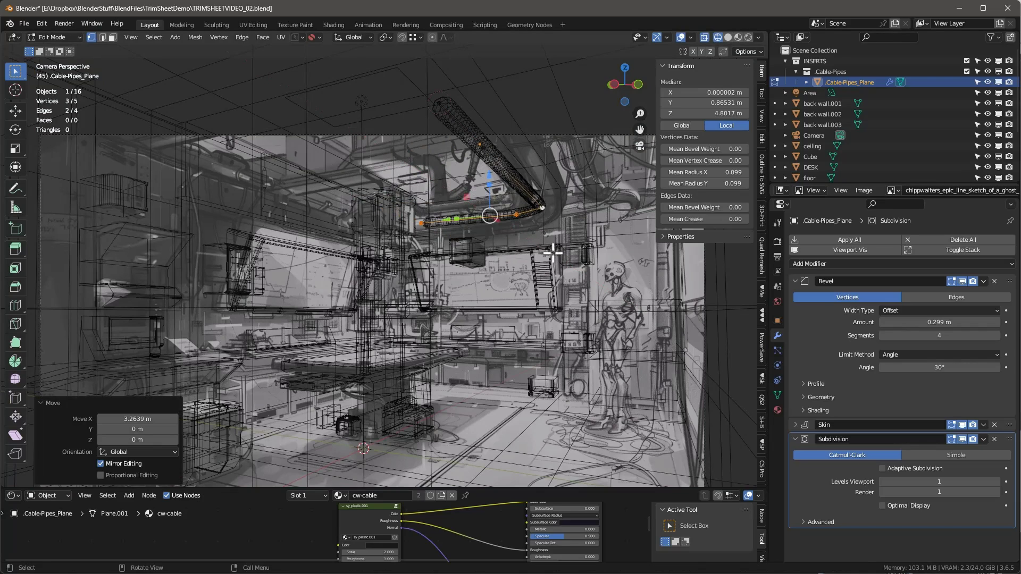
Move the cable's outer bend vertex back about 1.16 m along X and set the Bevel modifier amount to 0.739 m
{"action": "left_click", "coordinate": [542, 208]}
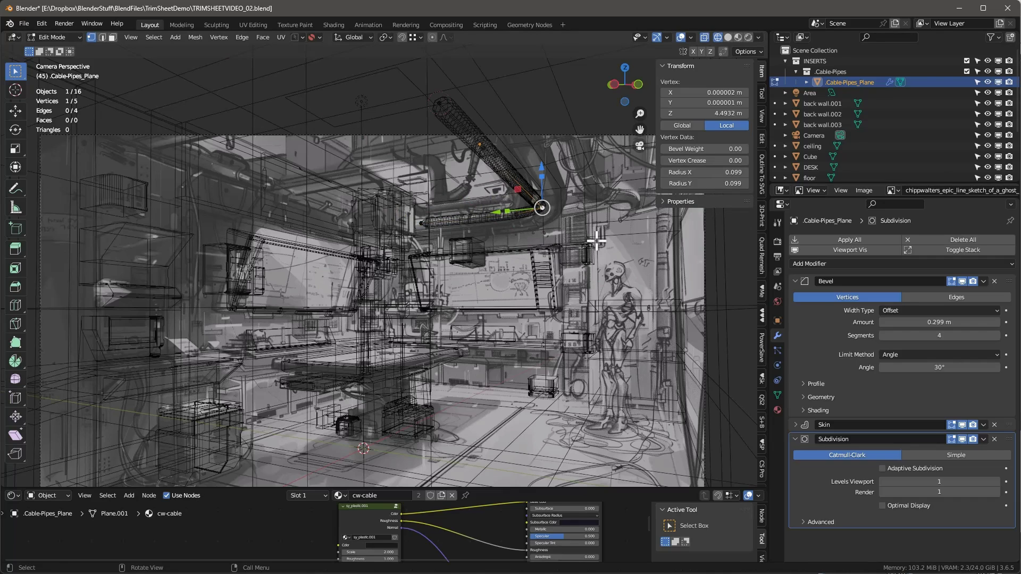
{"action": "key", "text": "g"}
{"action": "key", "text": "x"}
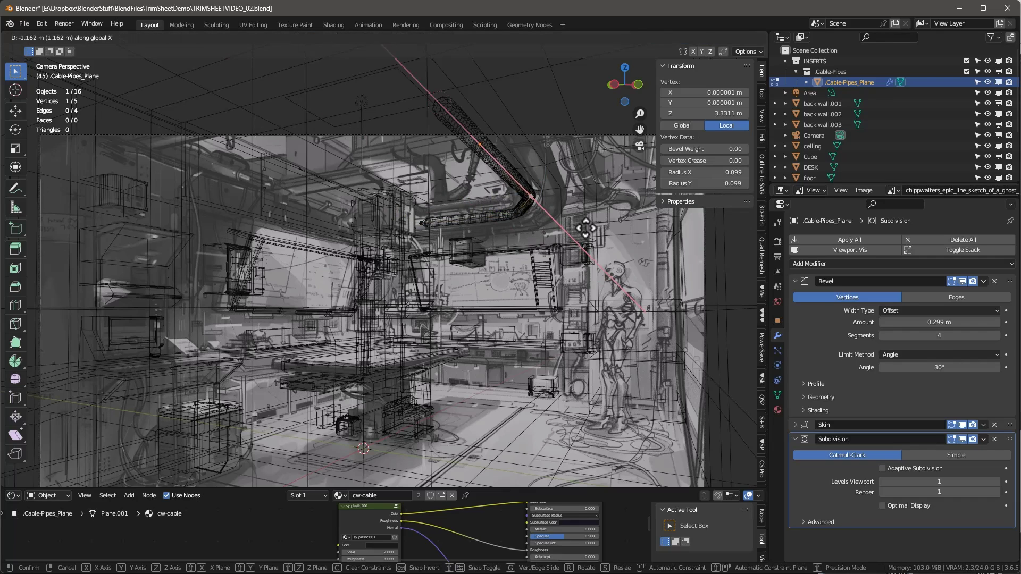
{"action": "left_click", "coordinate": [585, 227]}
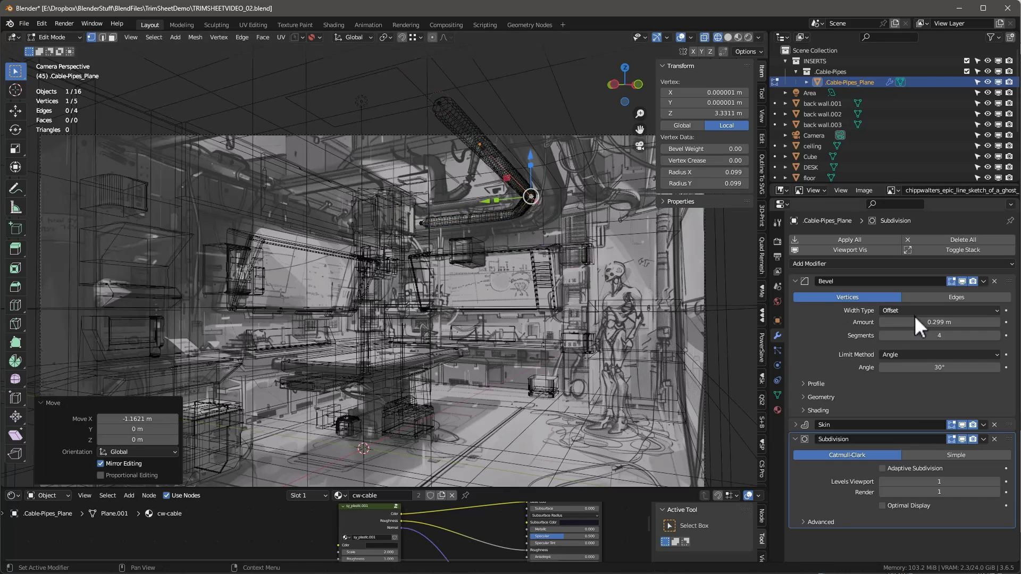
{"action": "left_click_drag", "start_coordinate": [918, 322], "coordinate": [976, 322]}
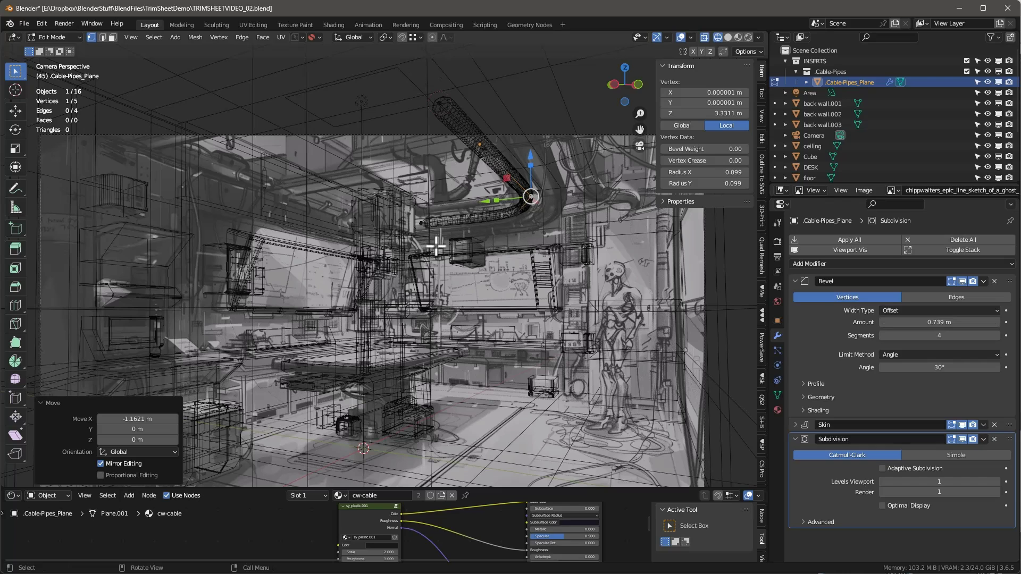
Move the end vertex of the cable's far run about 1.3 m along Y and lower the whole cable about 0.33 m
{"action": "left_click", "coordinate": [422, 223]}
{"action": "left_click_drag", "start_coordinate": [385, 230], "coordinate": [326, 227]}
{"action": "key", "text": "shift+z"}
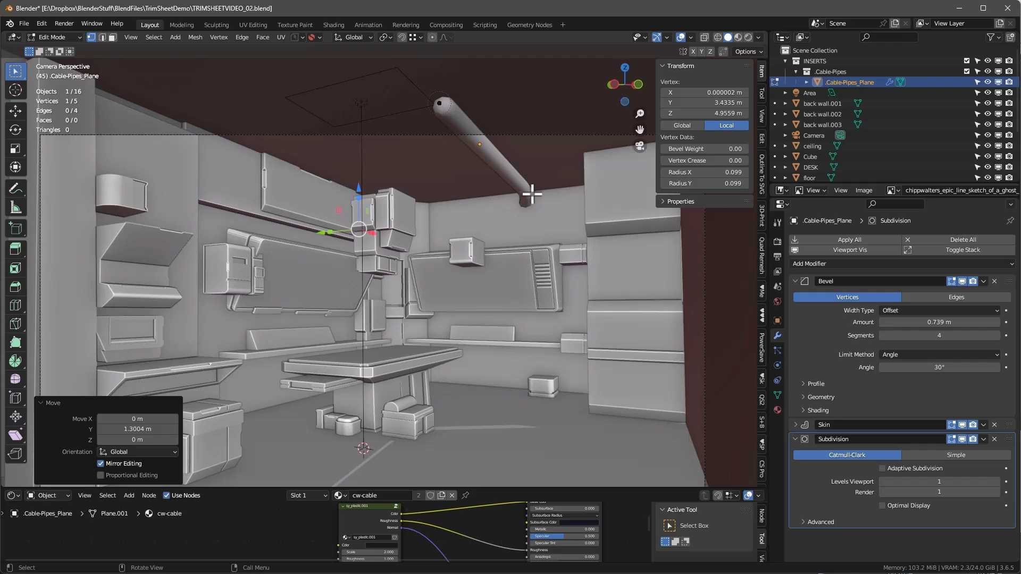
{"action": "key", "text": "l"}
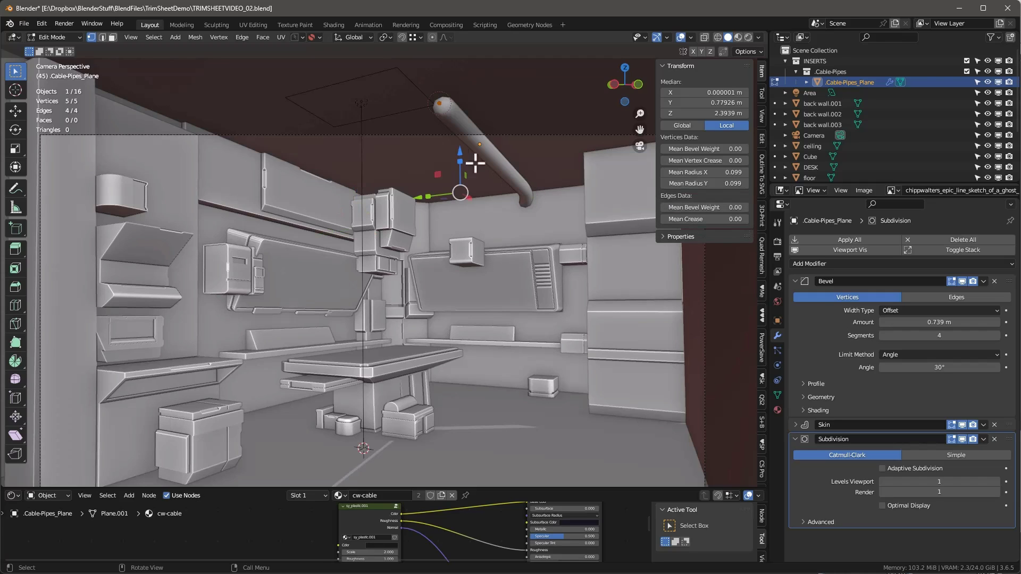
{"action": "left_click_drag", "start_coordinate": [460, 153], "coordinate": [454, 179]}
In wireframe, move the far run's end and both bend vertices about -1.21 m along X, and return to solid shading
{"action": "key", "text": "shift+z"}
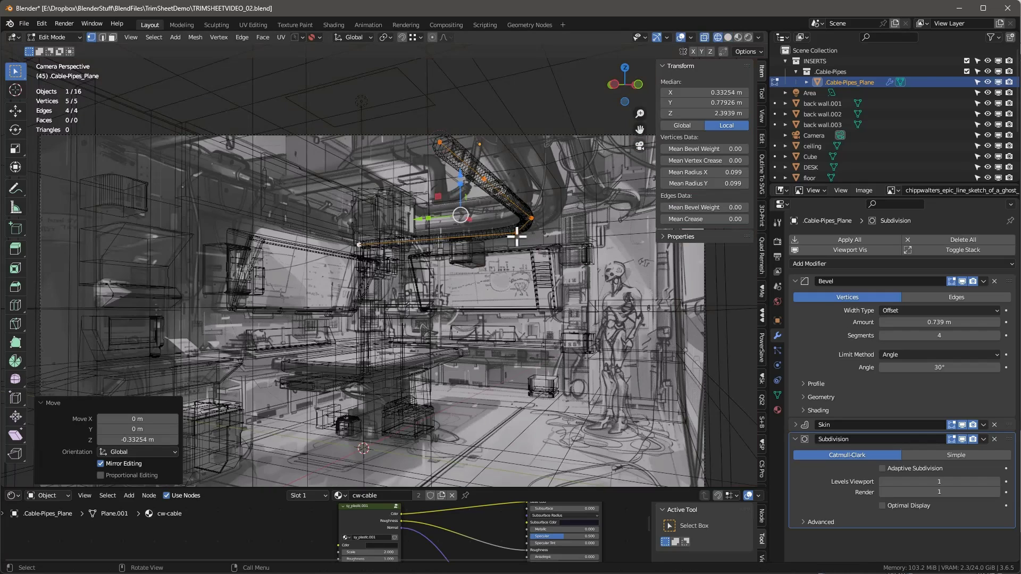
{"action": "left_click", "coordinate": [359, 244]}
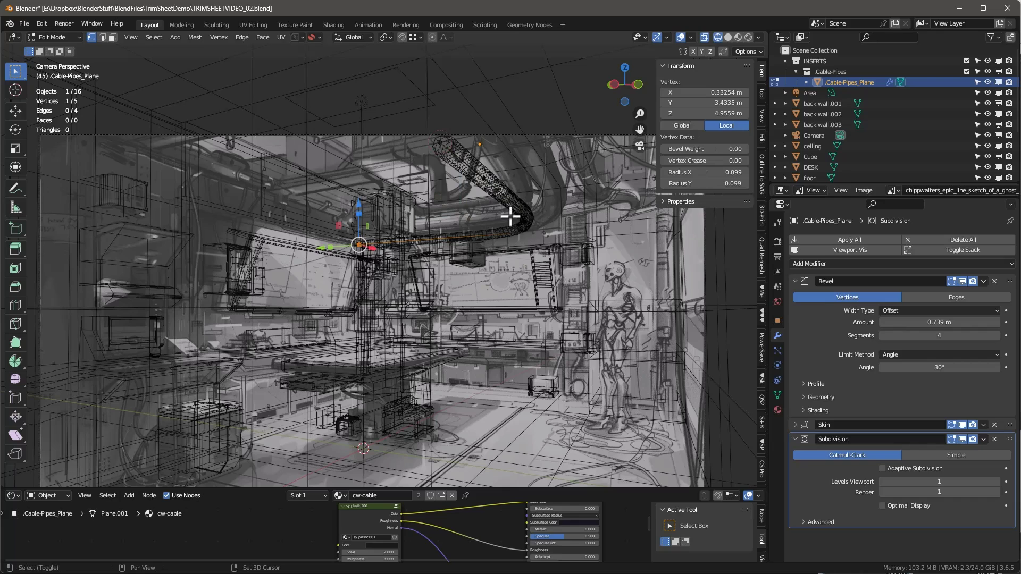
{"action": "left_click_drag", "start_coordinate": [508, 214], "coordinate": [555, 255]}
{"action": "key", "text": "g"}
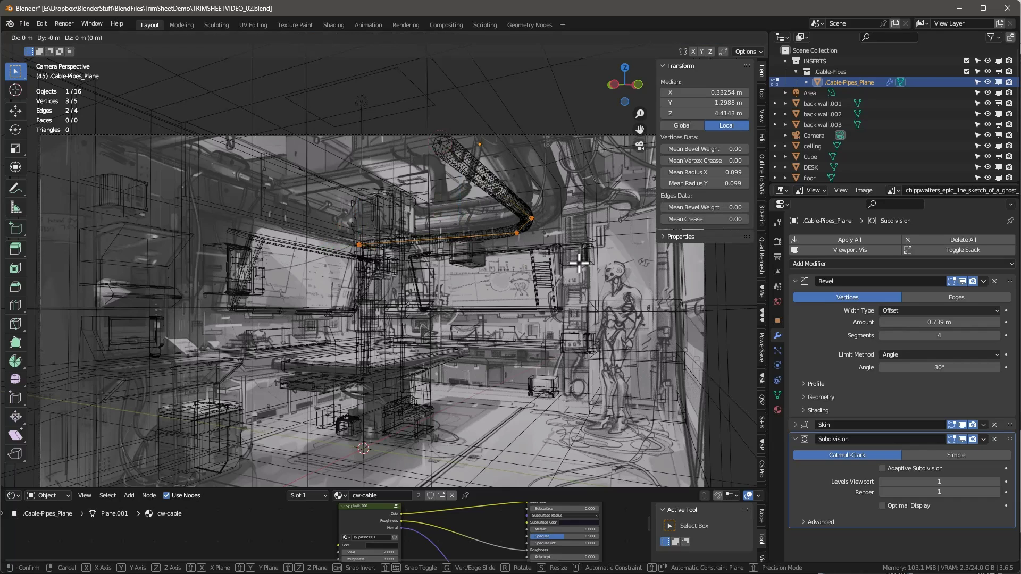
{"action": "key", "text": "x"}
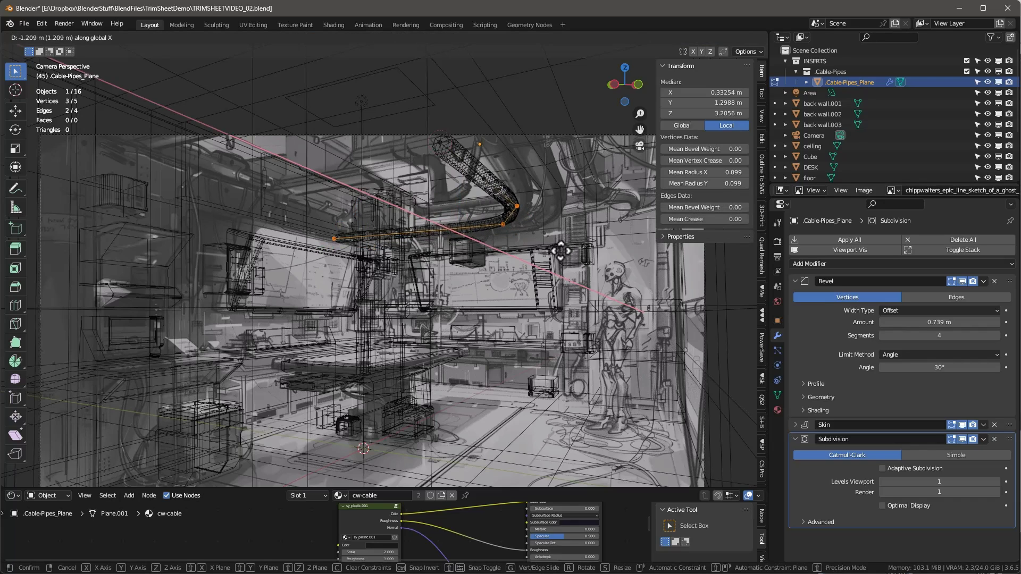
{"action": "left_click", "coordinate": [561, 251]}
{"action": "key", "text": "z"}
{"action": "left_click", "coordinate": [650, 270]}
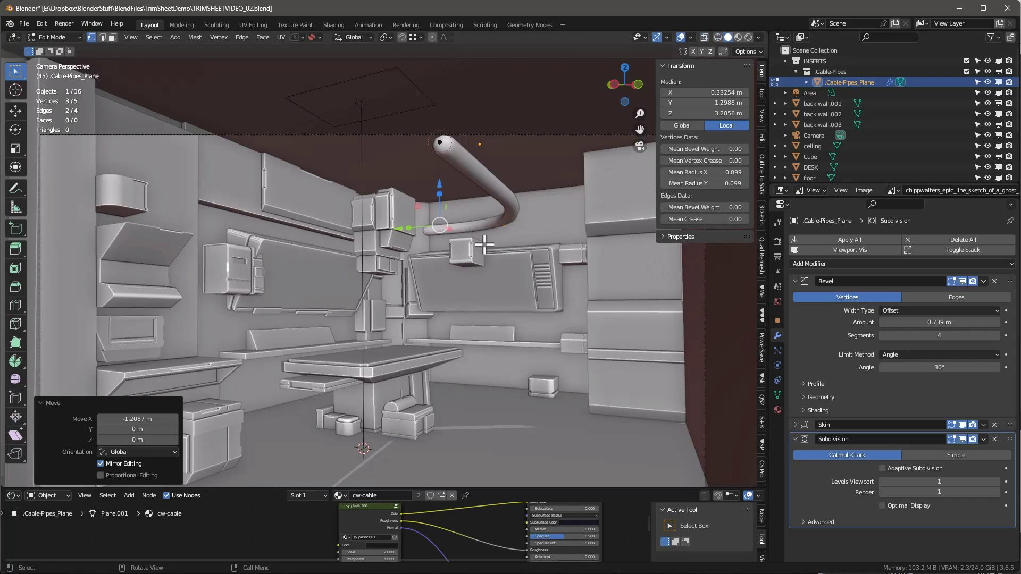
Thicken the whole cable by scaling the skin radius of all its vertices by about 1.53
{"action": "key", "text": "a"}
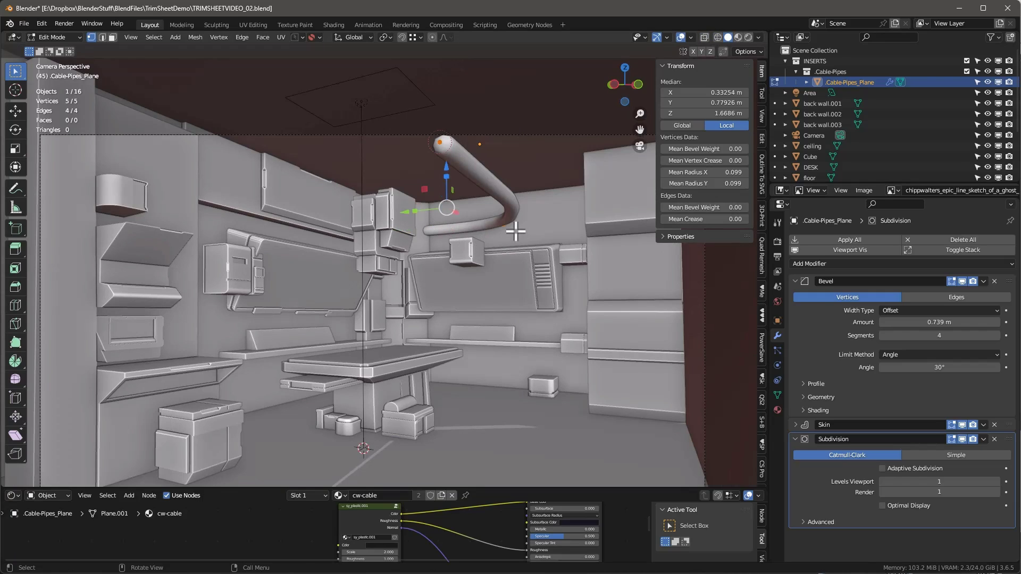
{"action": "key", "text": "ctrl+a"}
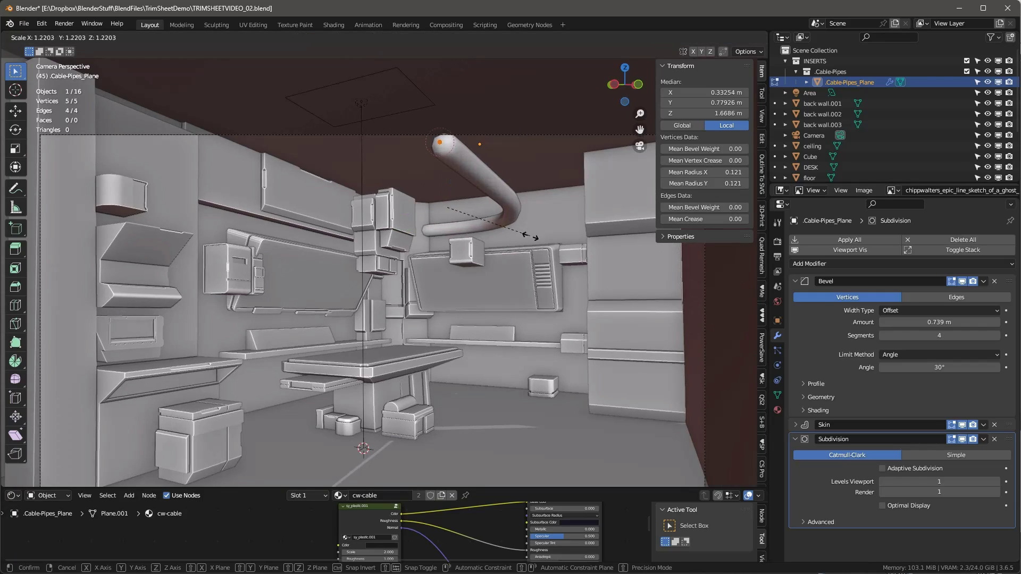
{"action": "left_click", "coordinate": [550, 245]}
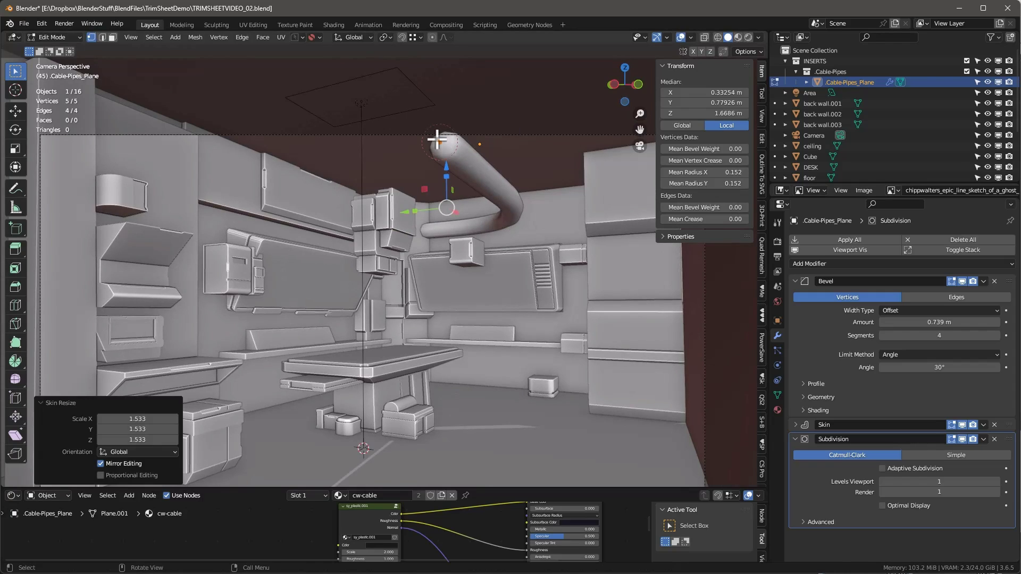
Extend the cable's near end by moving its end vertex about -1.28 m along X
{"action": "left_click", "coordinate": [439, 142]}
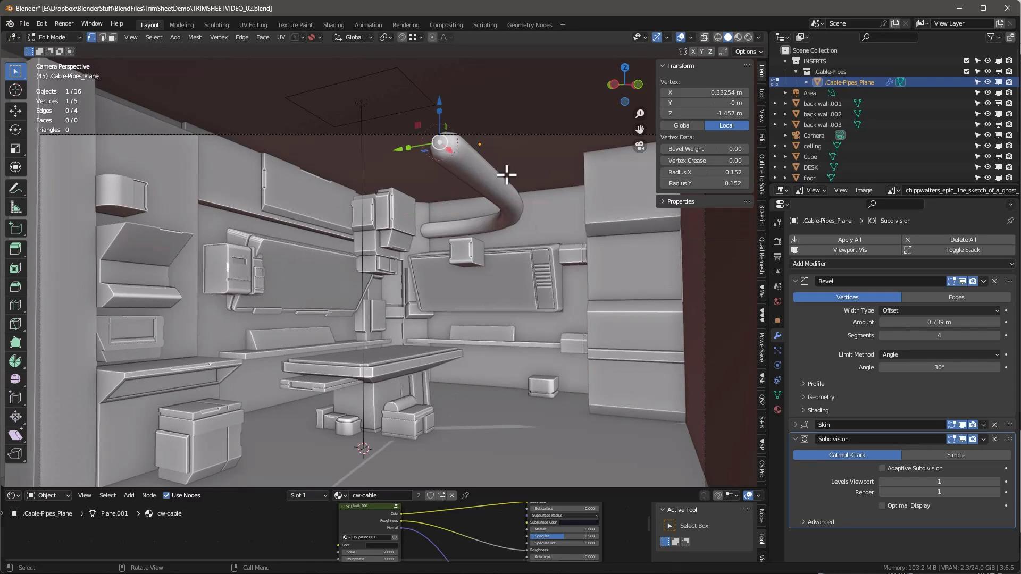
{"action": "key", "text": "g"}
{"action": "key", "text": "x"}
{"action": "left_click", "coordinate": [435, 152]}
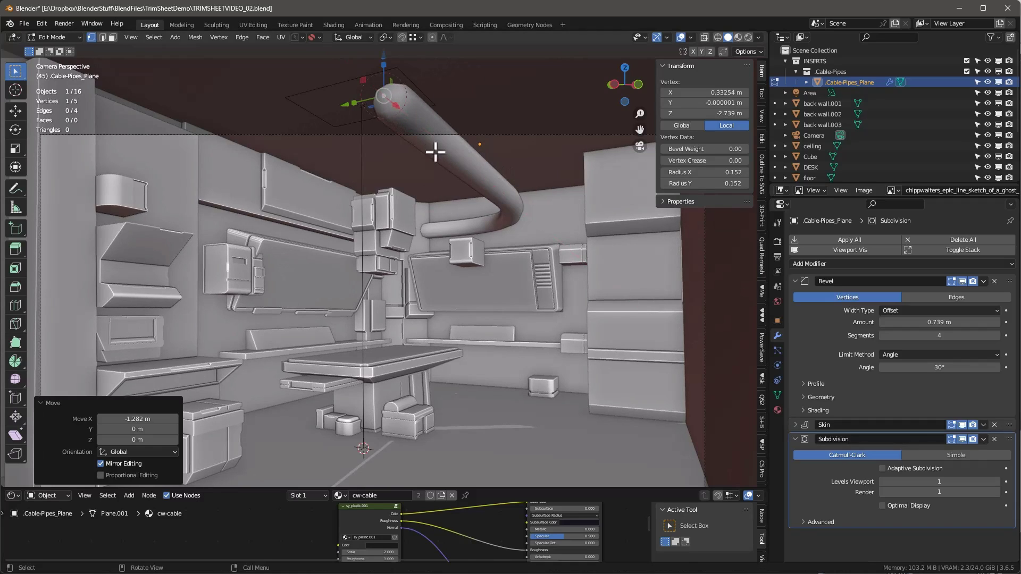
In wireframe, move the three vertices of the near run about -0.17 m along Y and raise the whole cable about 0.03 m
{"action": "key", "text": "shift+z"}
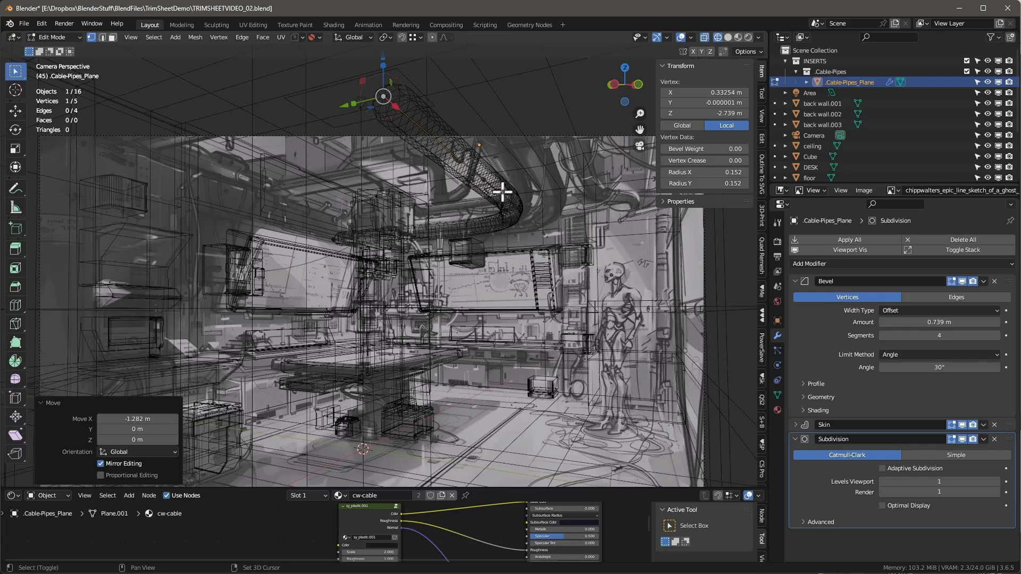
{"action": "left_click_drag", "start_coordinate": [464, 156], "coordinate": [506, 206]}
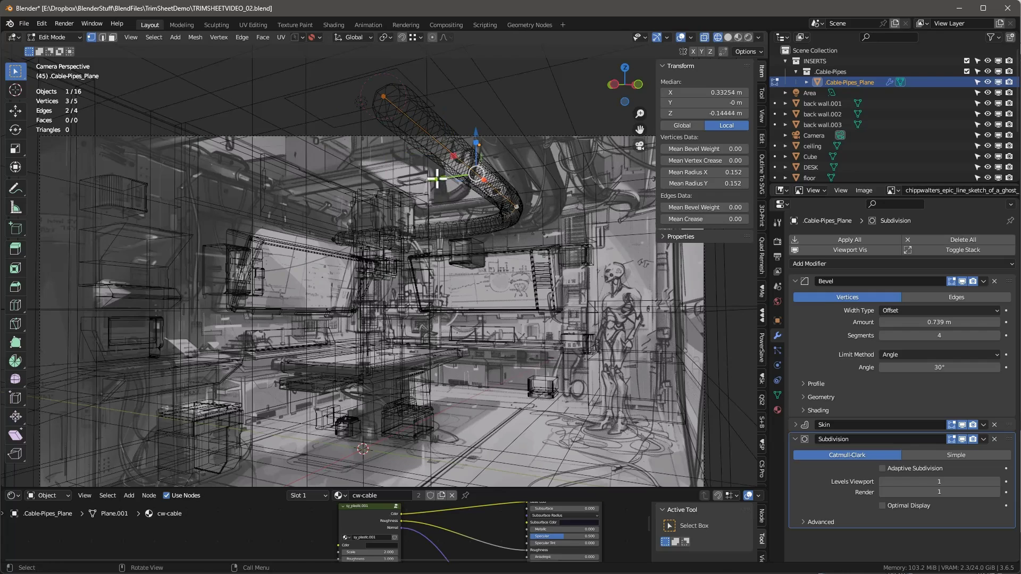
{"action": "left_click_drag", "start_coordinate": [433, 178], "coordinate": [453, 176]}
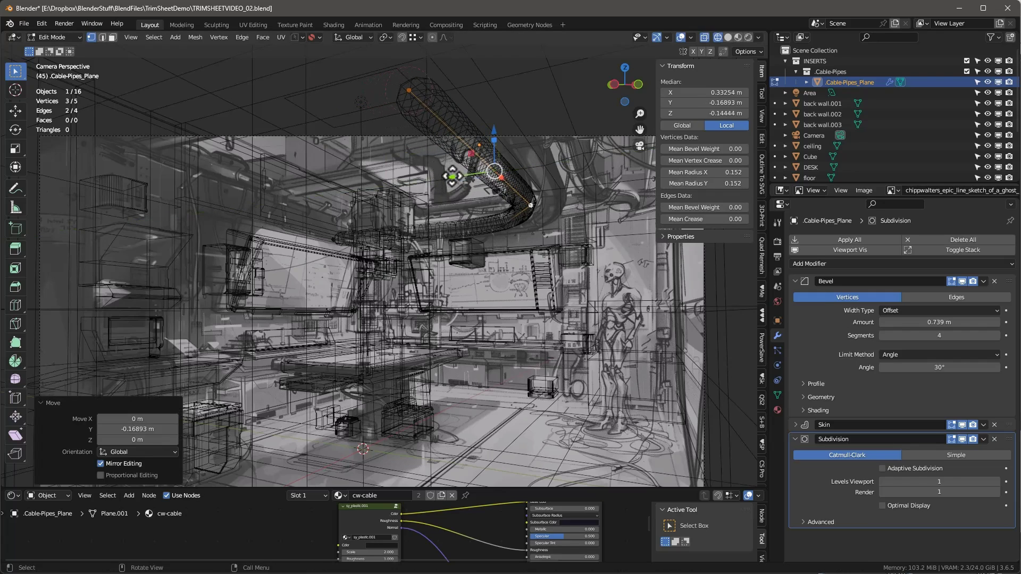
{"action": "key", "text": "a"}
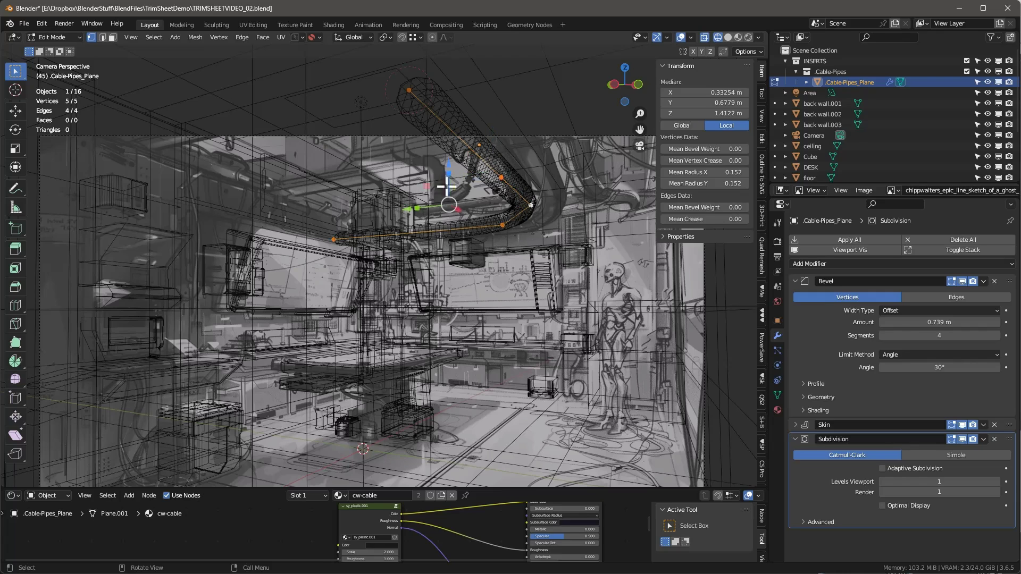
{"action": "left_click_drag", "start_coordinate": [449, 166], "coordinate": [448, 165]}
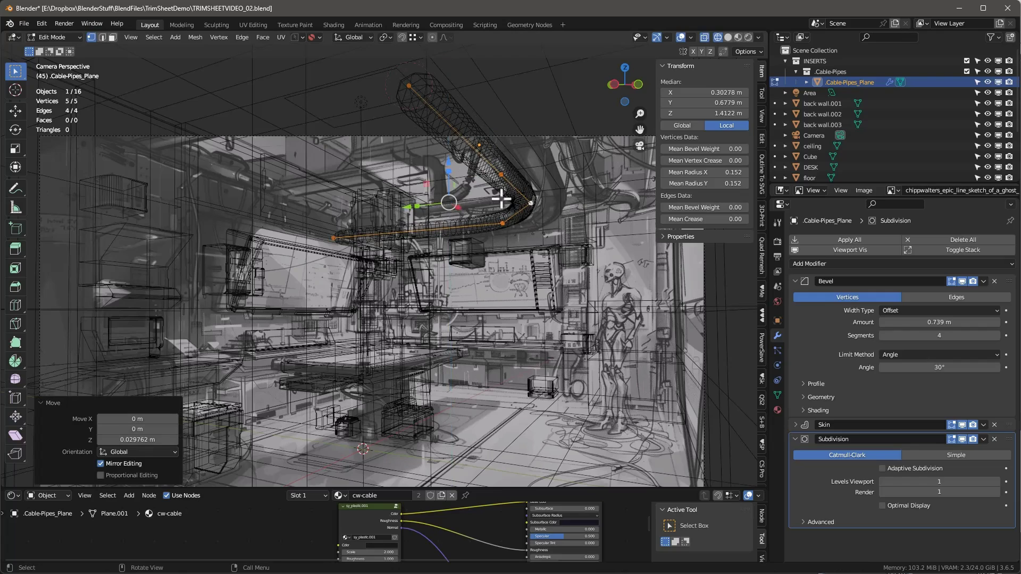
From the top view, move the whole cable about -0.65 m along X and check it through the camera
{"action": "key", "text": "KP_7"}
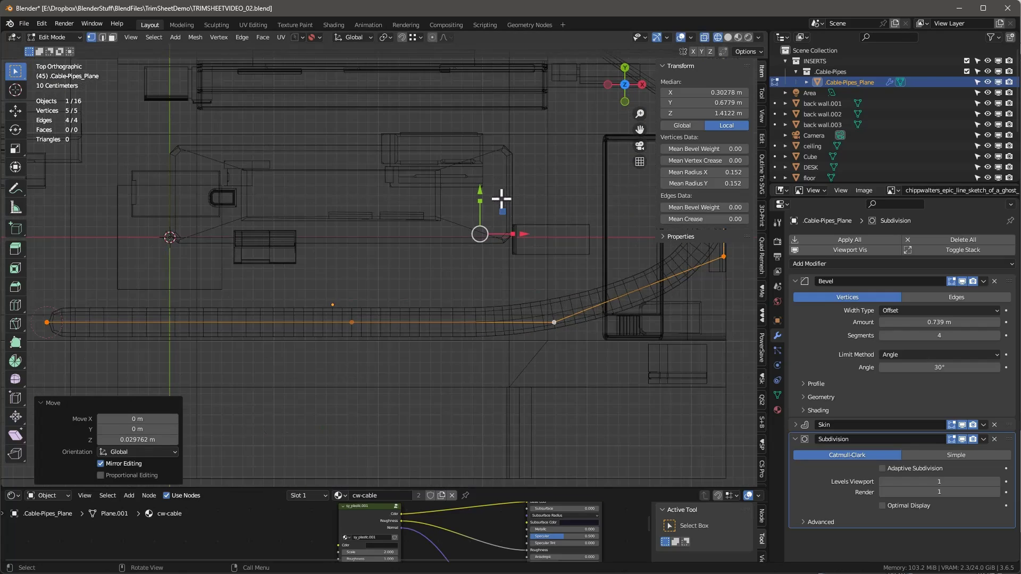
{"action": "scroll", "coordinate": [445, 218], "scroll_direction": "down", "scroll_amount": 3}
{"action": "middle_click_drag", "start_coordinate": [468, 232], "coordinate": [451, 297], "text": "shift"}
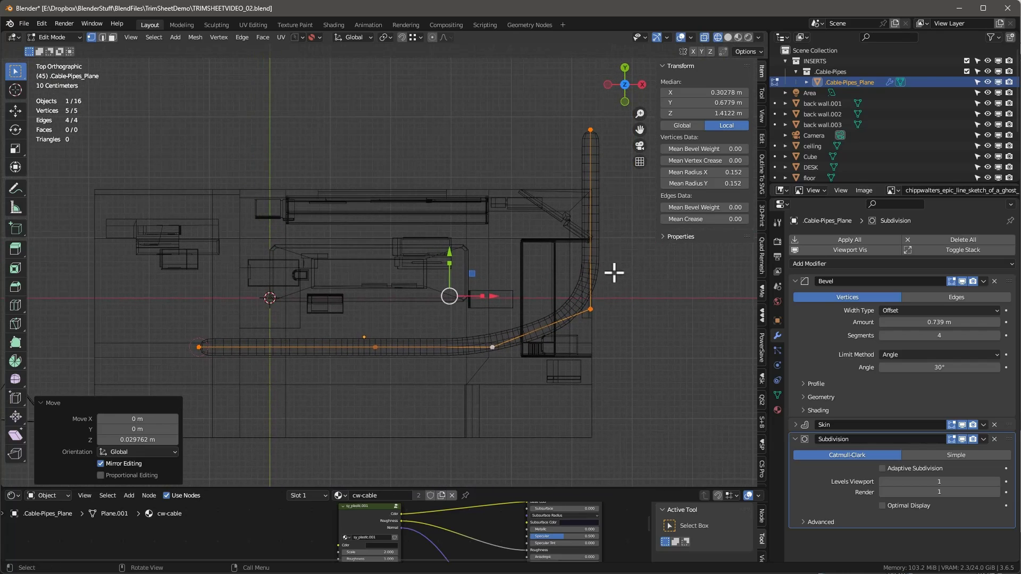
{"action": "left_click_drag", "start_coordinate": [492, 297], "coordinate": [451, 298]}
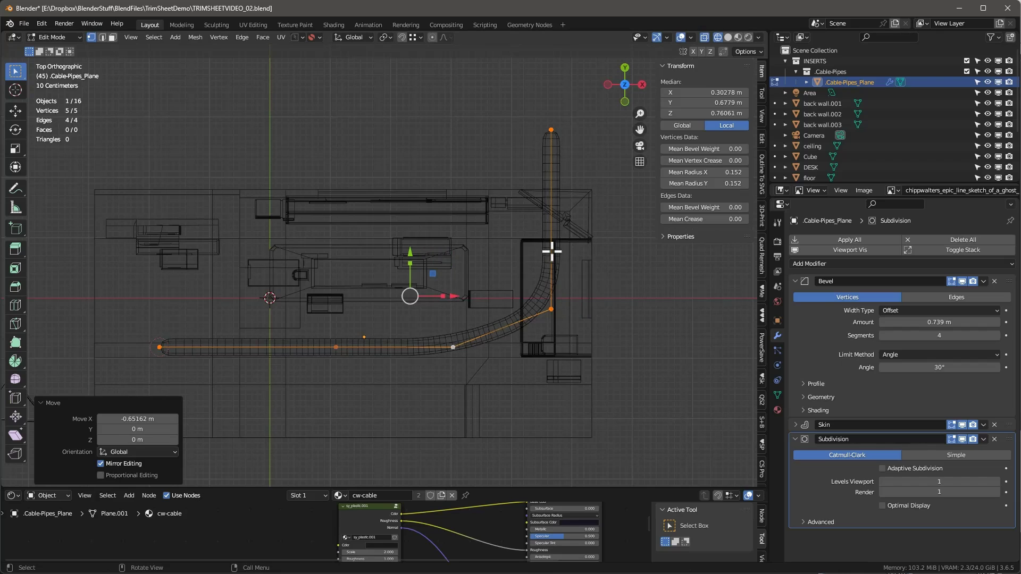
{"action": "key", "text": "KP_0"}
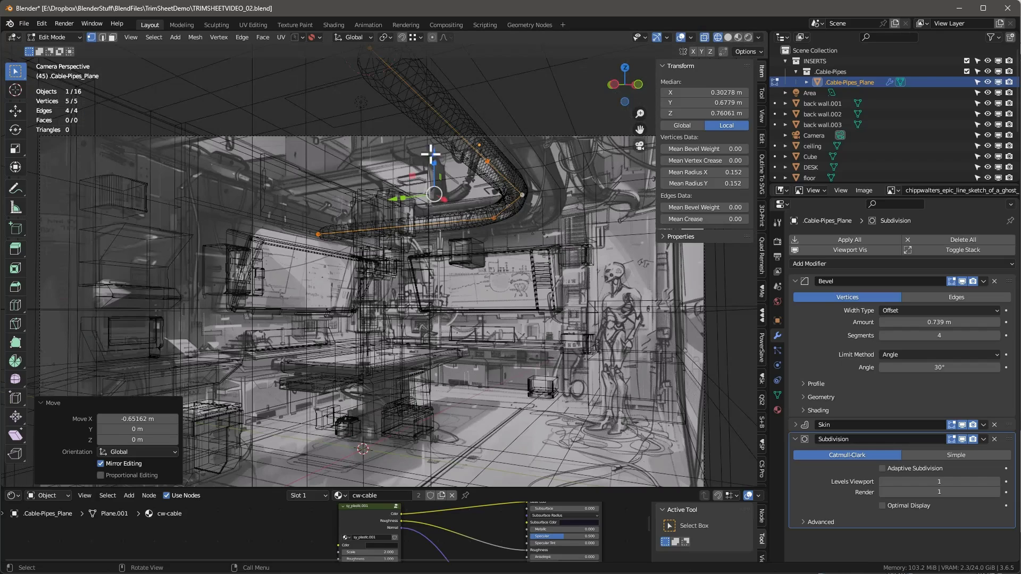
From the top view, duplicate the whole cable about -0.43 m along Y
{"action": "key", "text": "KP_7"}
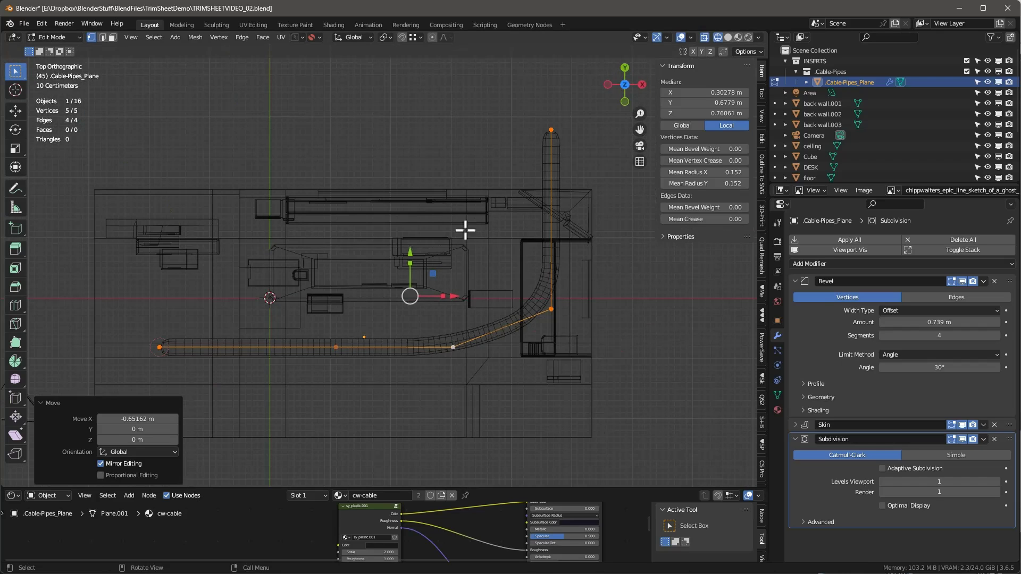
{"action": "key", "text": "shift"}
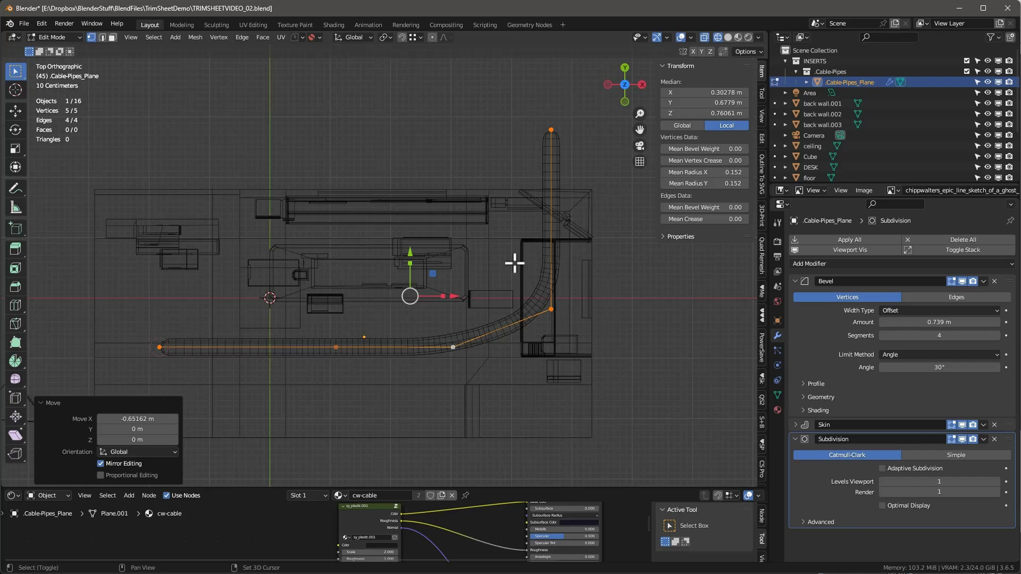
{"action": "key", "text": "shift+d"}
{"action": "key", "text": "y"}
{"action": "left_click", "coordinate": [519, 289]}
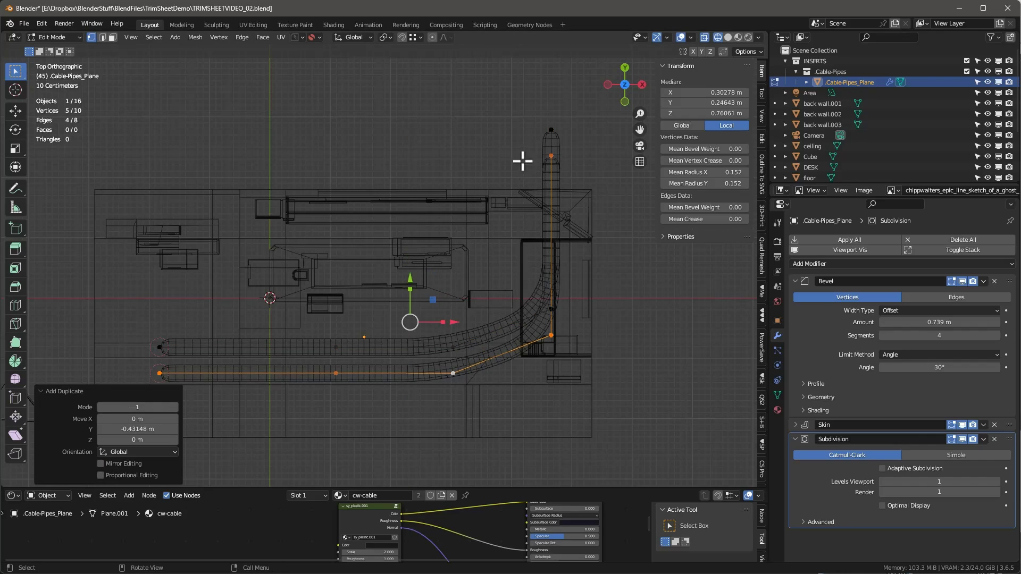
Select the entire original cable, move it about -0.26 m along X, and return to the camera view
{"action": "left_click", "coordinate": [551, 130]}
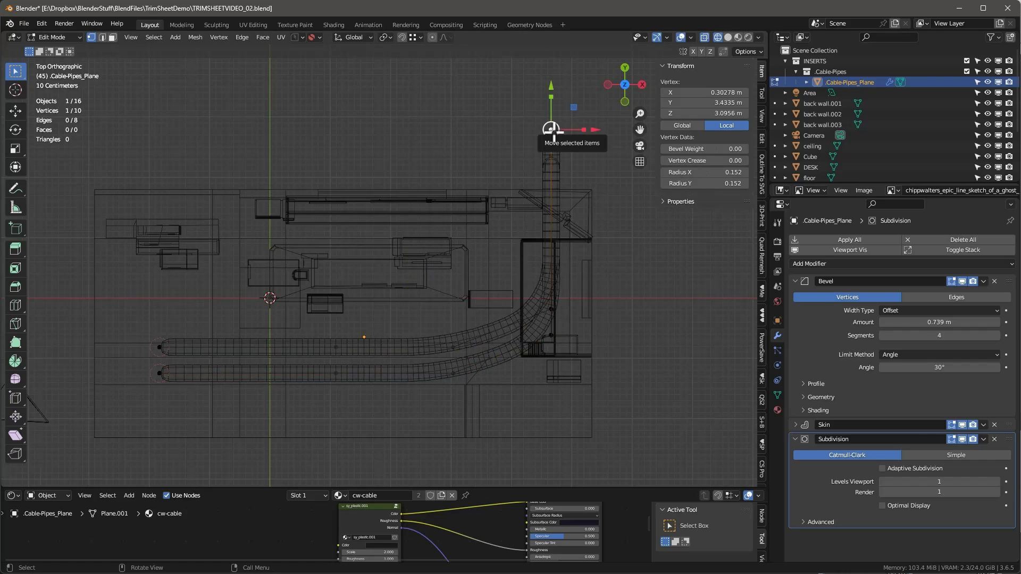
{"action": "key", "text": "l"}
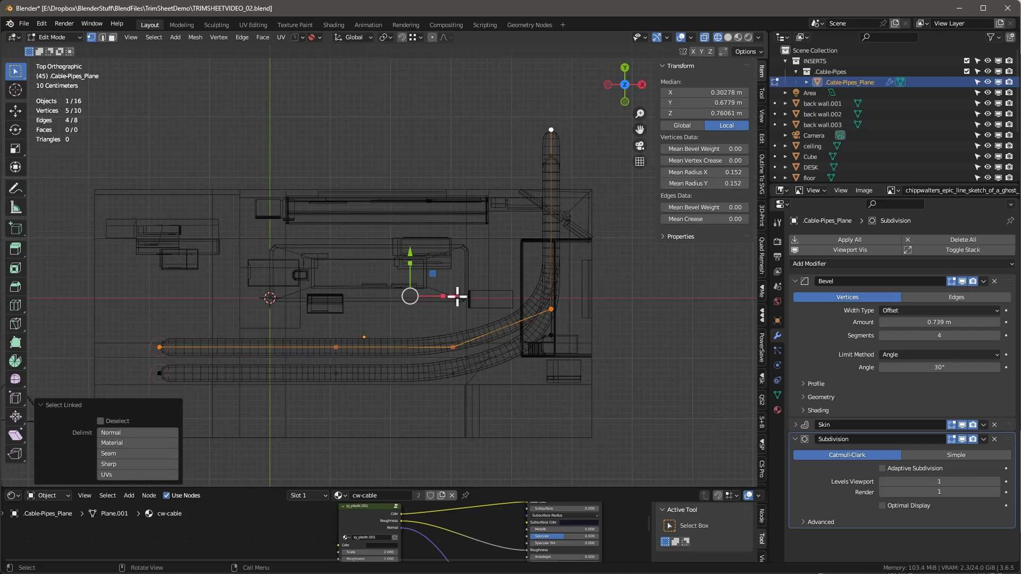
{"action": "key", "text": "g"}
{"action": "key", "text": "x"}
{"action": "left_click", "coordinate": [437, 296]}
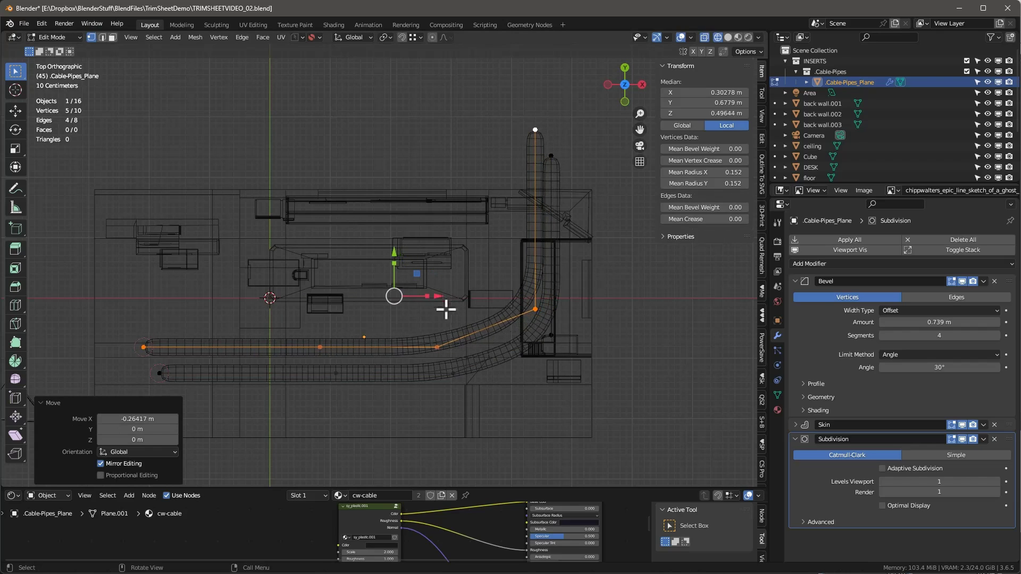
{"action": "key", "text": "KP_0"}
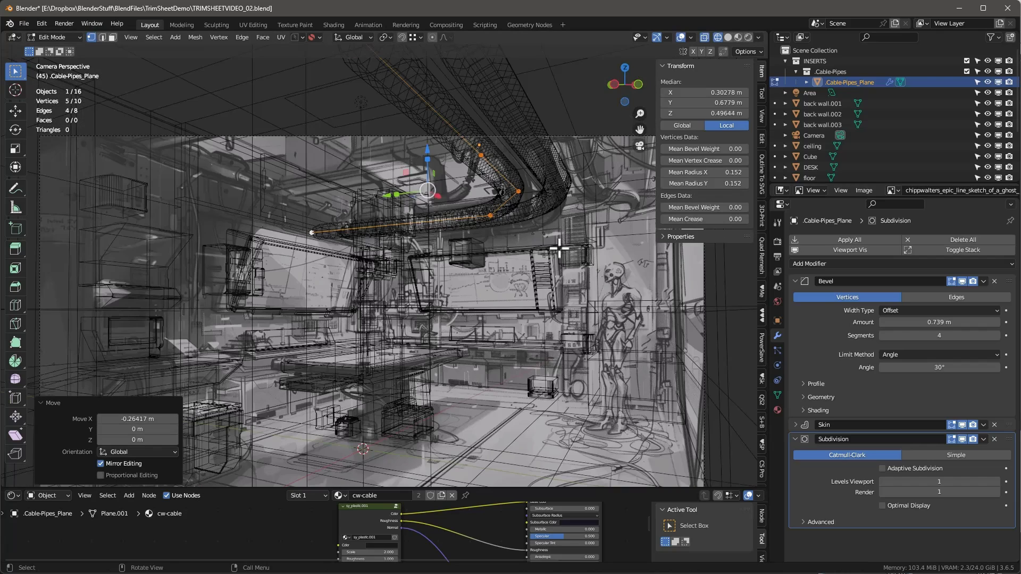
Select the entire duplicated cable, lower it about 0.13 m, and return to solid shading
{"action": "left_click", "coordinate": [538, 158]}
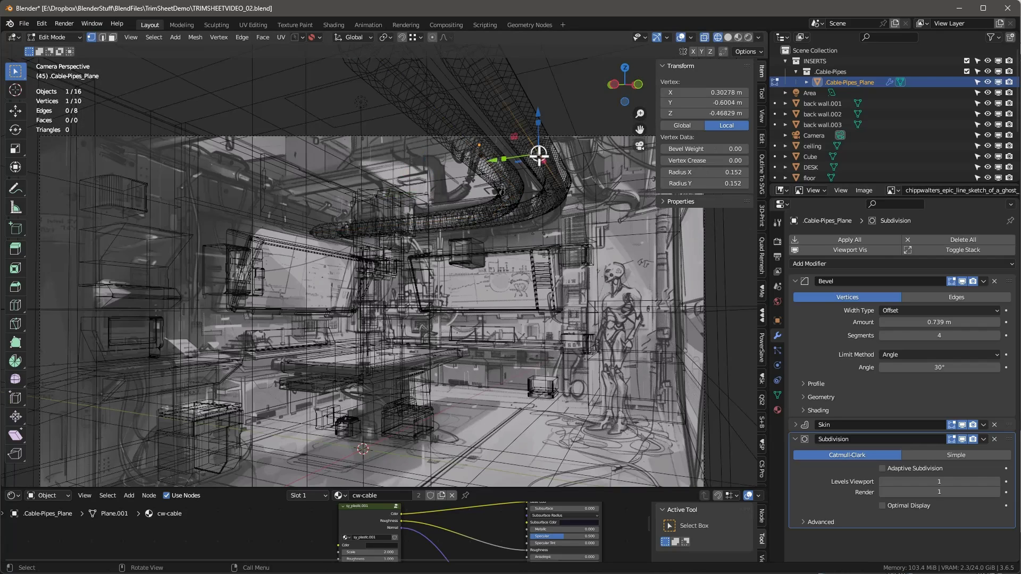
{"action": "key", "text": "ctrl+l"}
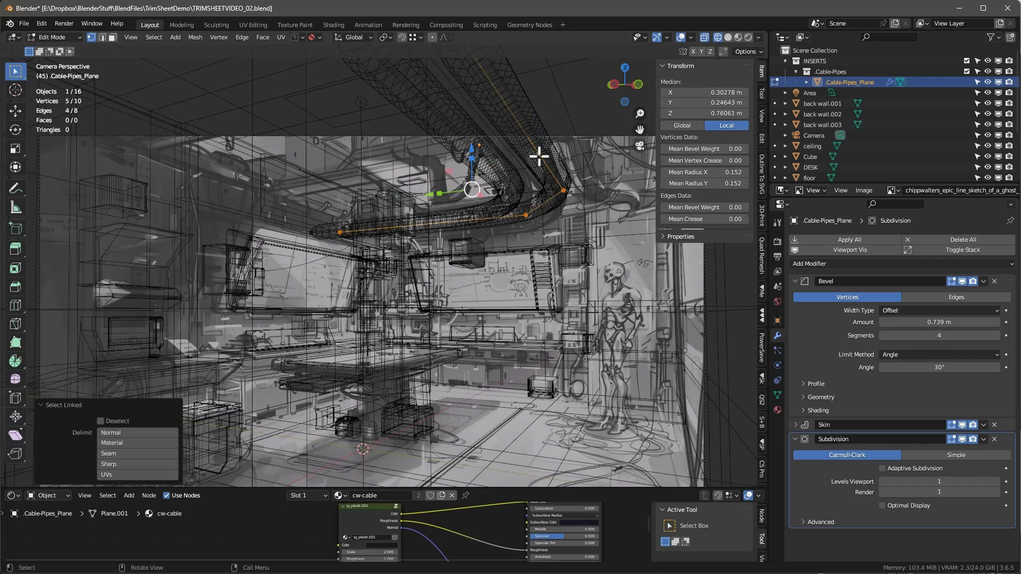
{"action": "key", "text": "g"}
{"action": "key", "text": "z"}
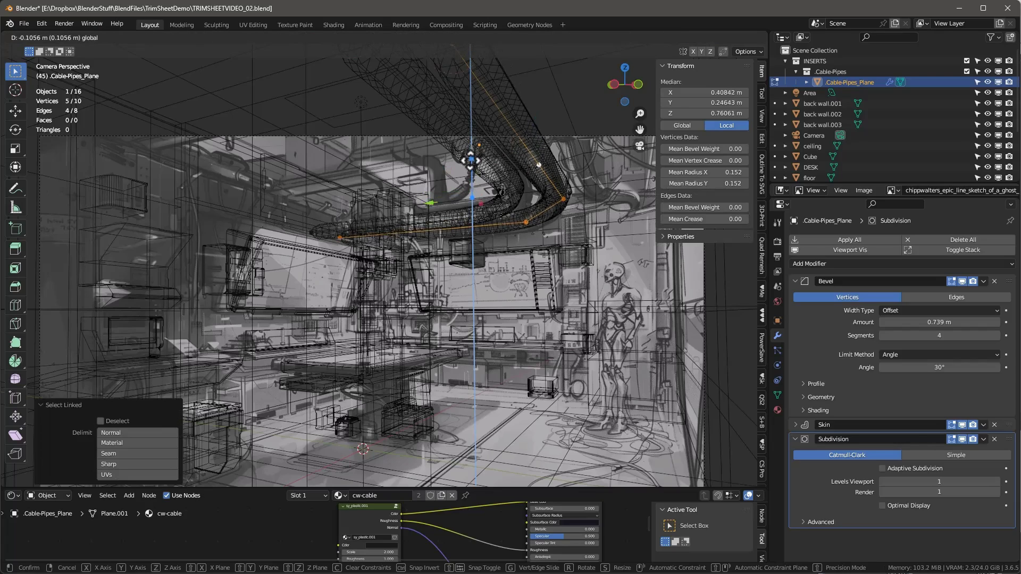
{"action": "left_click", "coordinate": [468, 163]}
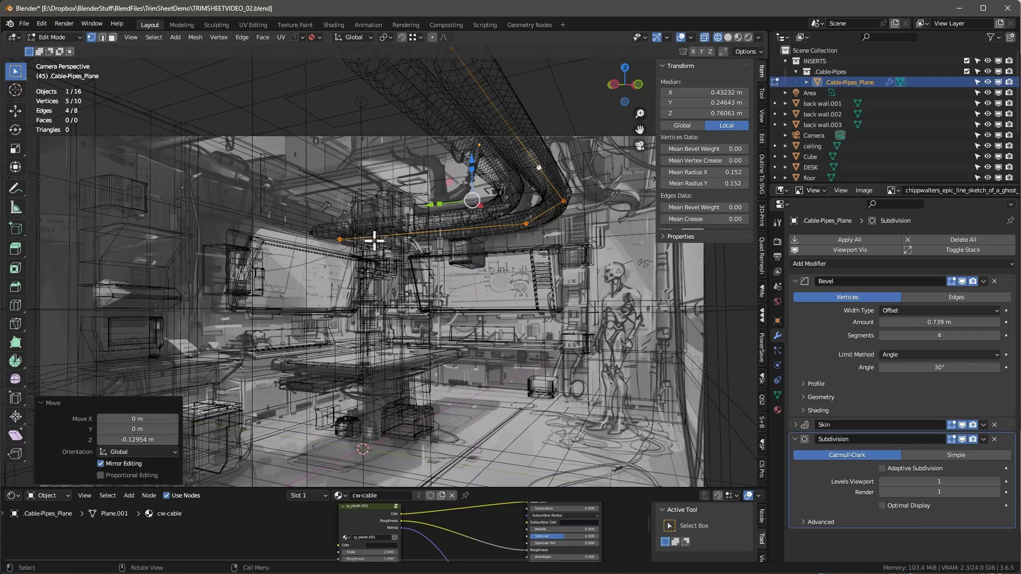
{"action": "key", "text": "shift+z"}
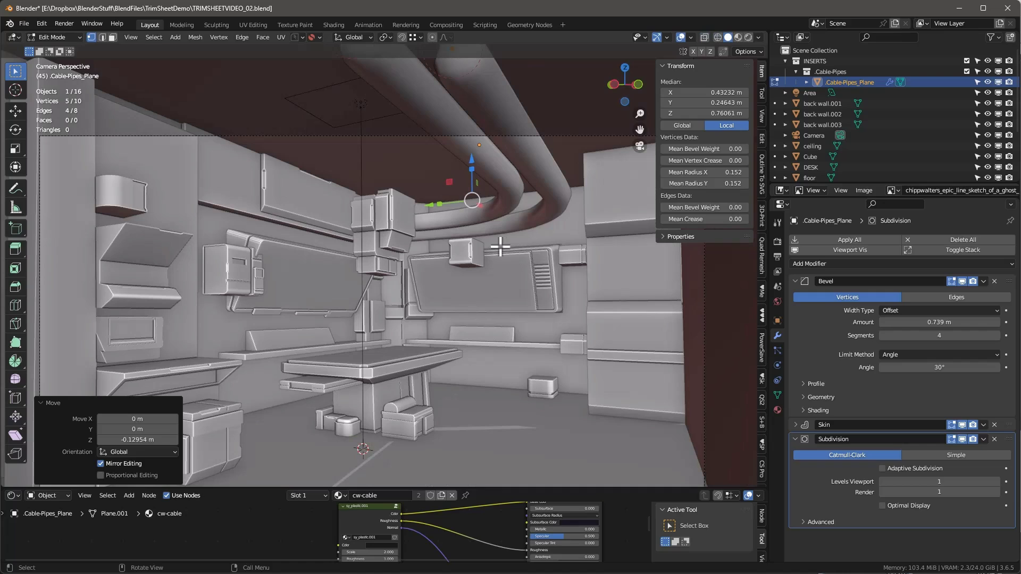
Duplicate the second cable's far end vertex by -1.18 m in X and -4.07 m in Y, and extrude the copy about -1.44 m along X
{"action": "left_click", "coordinate": [748, 38]}
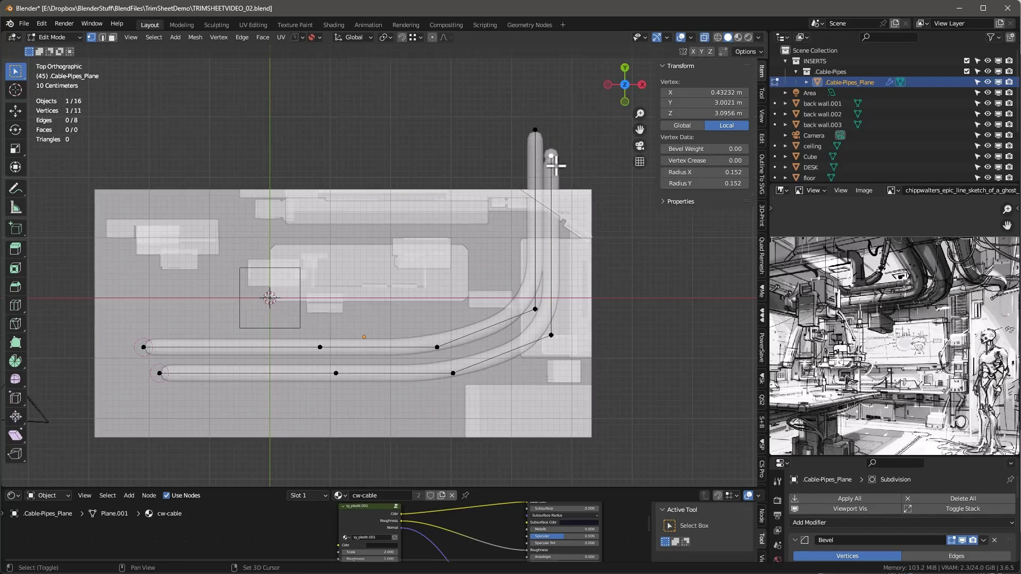
{"action": "key", "text": "g"}
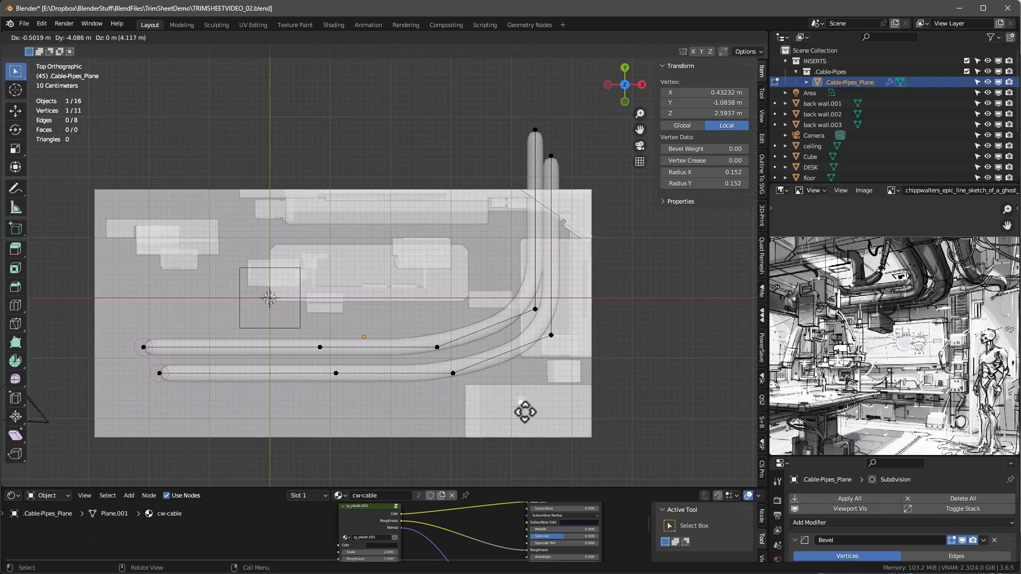
{"action": "left_click", "coordinate": [483, 410]}
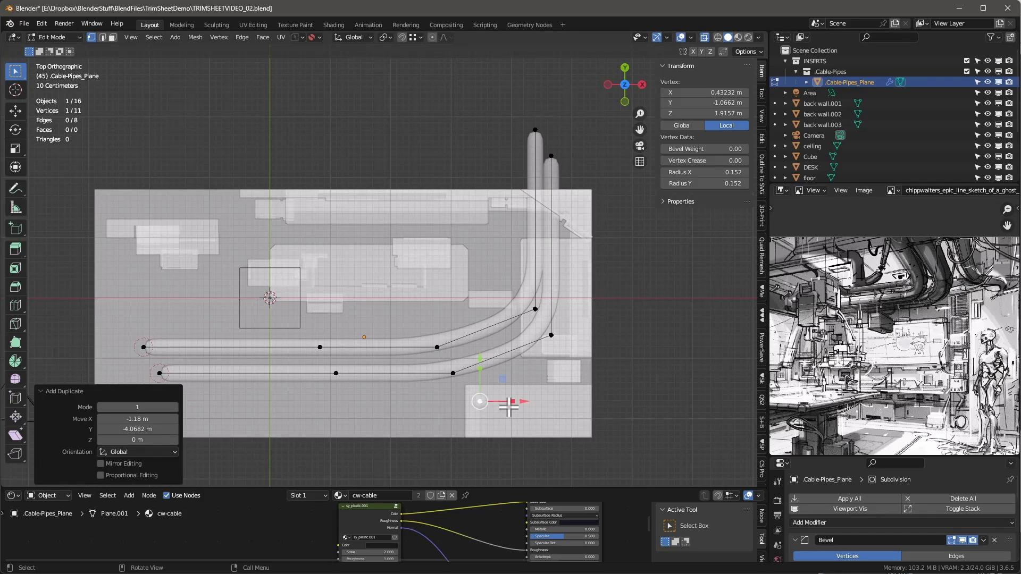
{"action": "key", "text": "e"}
{"action": "key", "text": "x"}
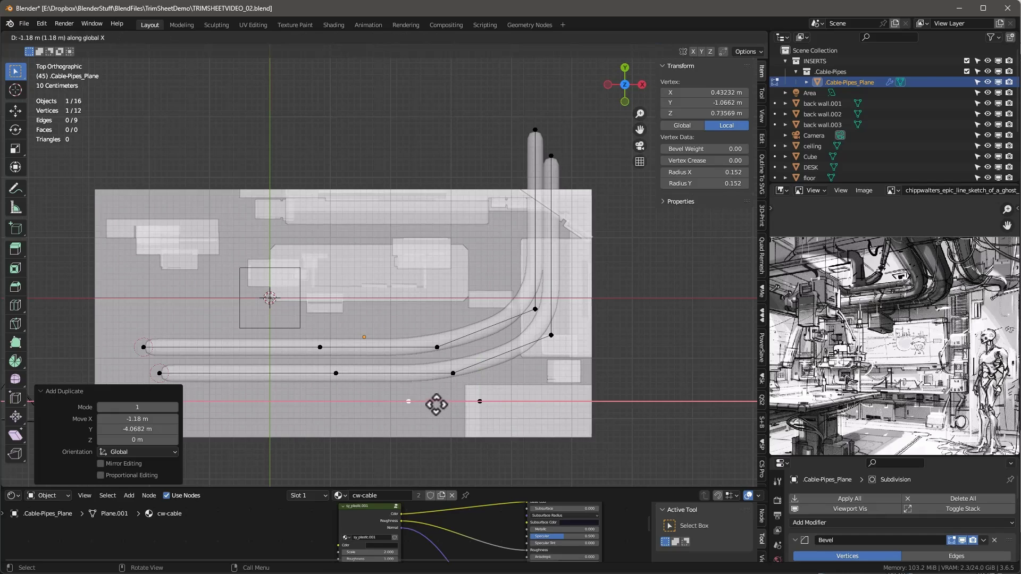
{"action": "left_click", "coordinate": [418, 406]}
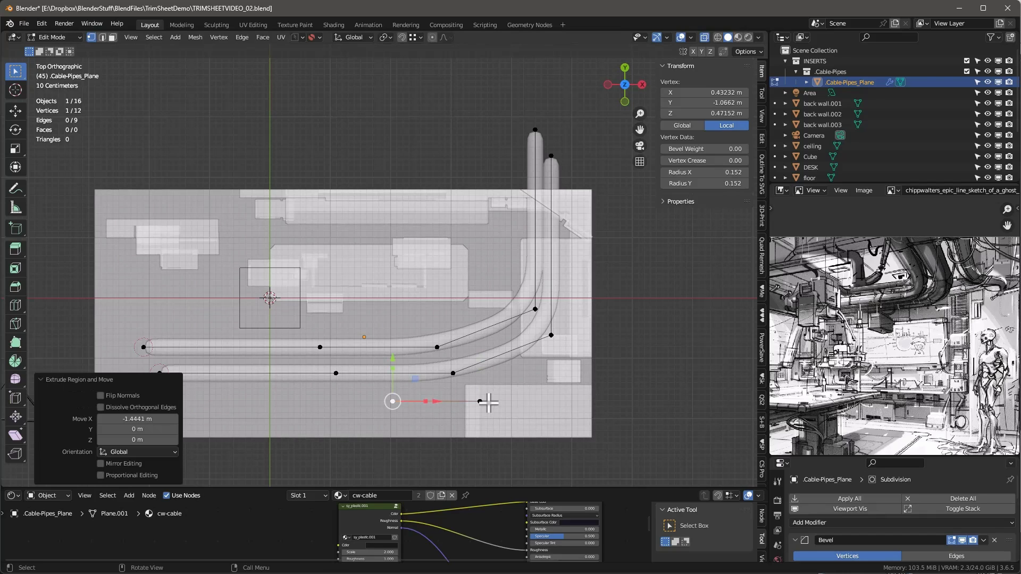
Mark the extruded vertex as a root in the Skin modifier and select both vertices of the new short pipe
{"action": "scroll", "coordinate": [880, 485], "scroll_direction": "down", "scroll_amount": 5}
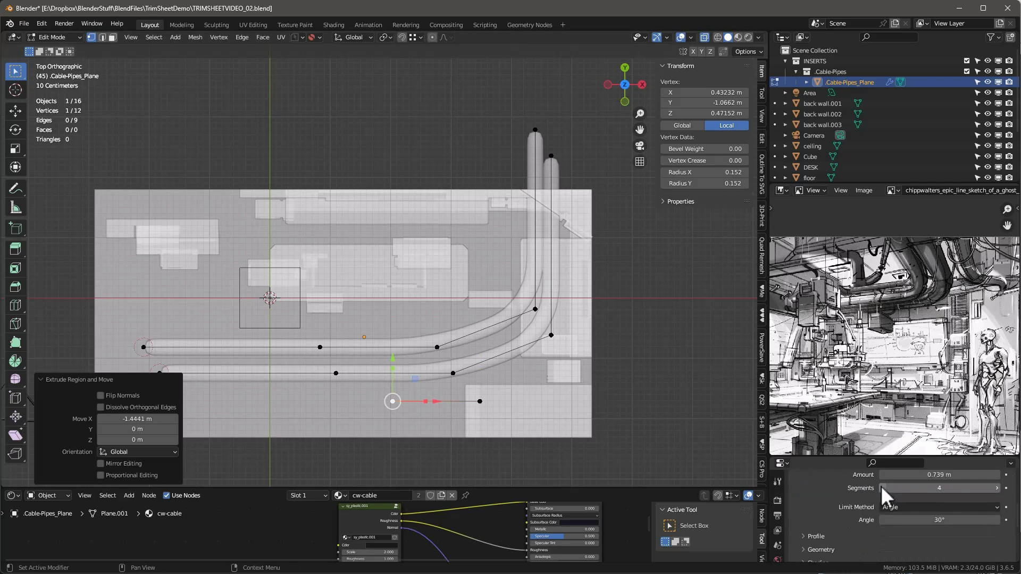
{"action": "left_click_drag", "start_coordinate": [877, 455], "coordinate": [869, 219]}
{"action": "scroll", "coordinate": [866, 352], "scroll_direction": "down", "scroll_amount": 4}
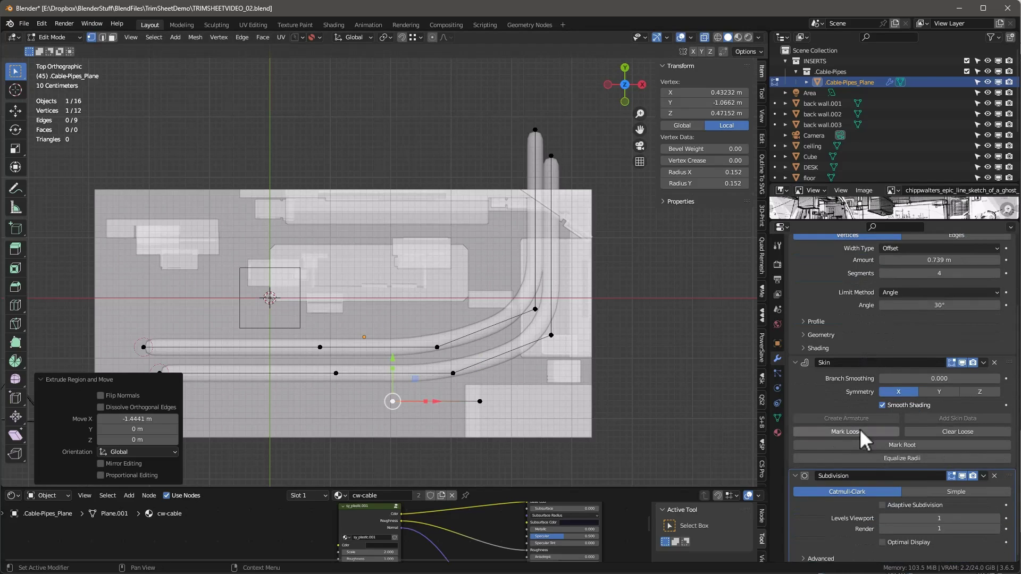
{"action": "left_click", "coordinate": [906, 445]}
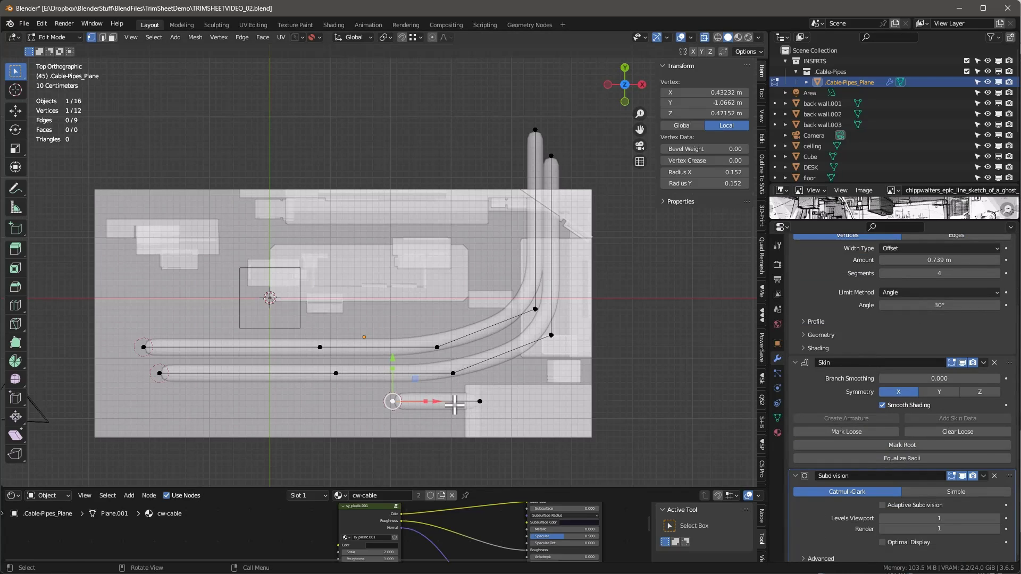
{"action": "left_click", "coordinate": [470, 400], "text": "shift"}
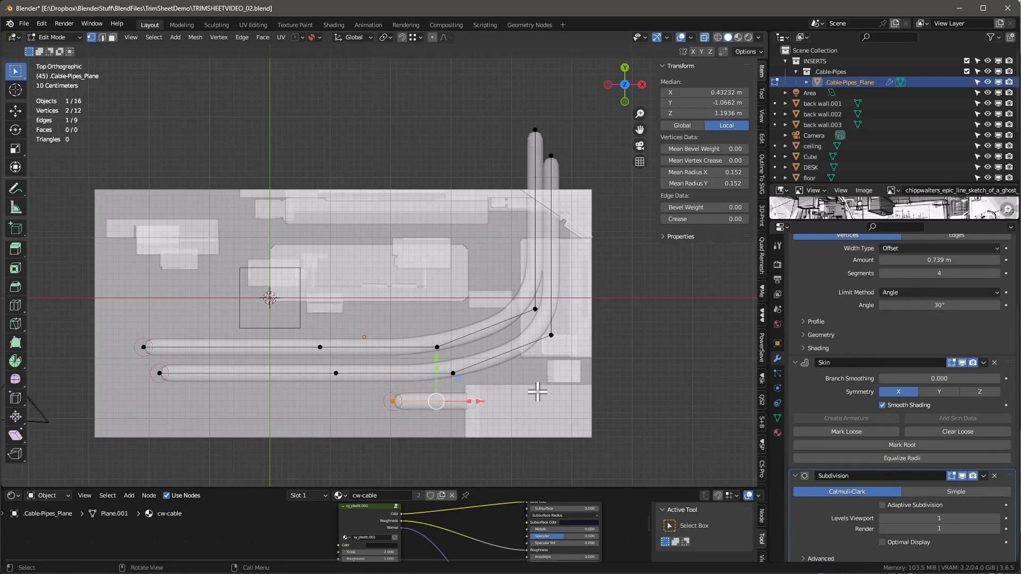
Scale the short pipe's skin by about 0.615, shift the pipe about -0.2 m in Y, and move its free end about 0.29 m along X
{"action": "key", "text": "ctrl+a"}
{"action": "left_click", "coordinate": [498, 400]}
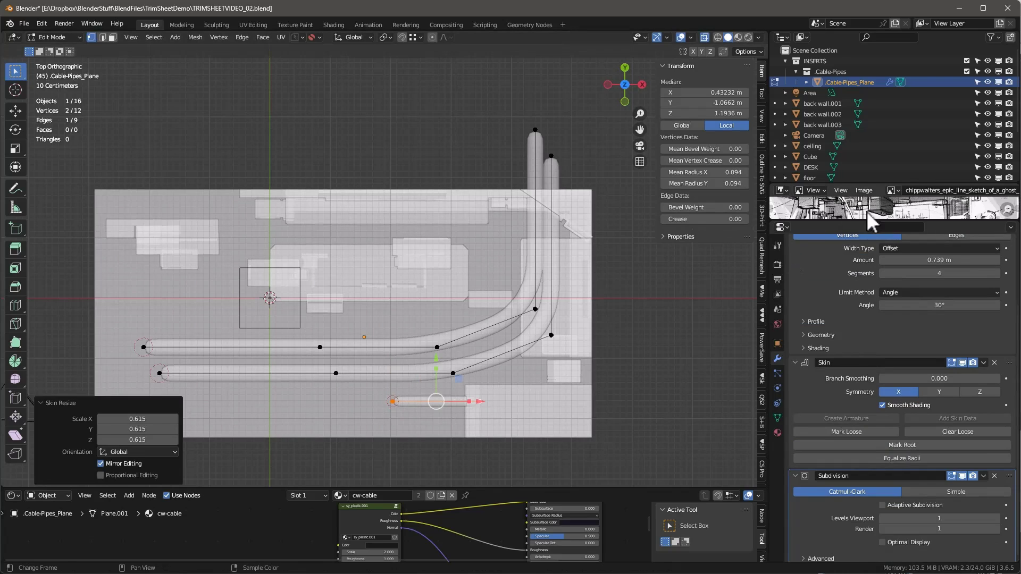
{"action": "left_click_drag", "start_coordinate": [870, 219], "coordinate": [870, 484]}
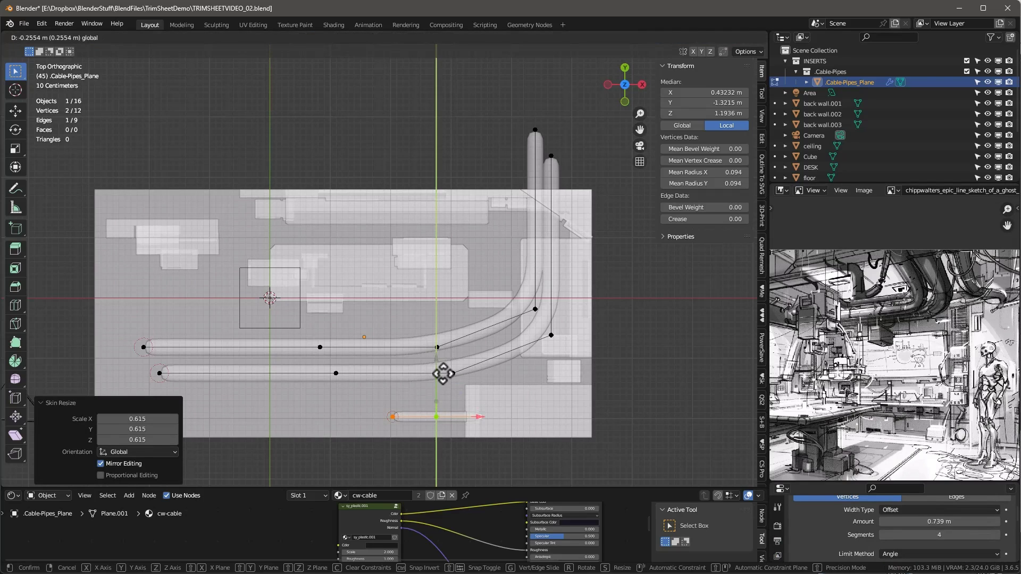
{"action": "left_click", "coordinate": [394, 413]}
{"action": "left_click_drag", "start_coordinate": [431, 413], "coordinate": [447, 414]}
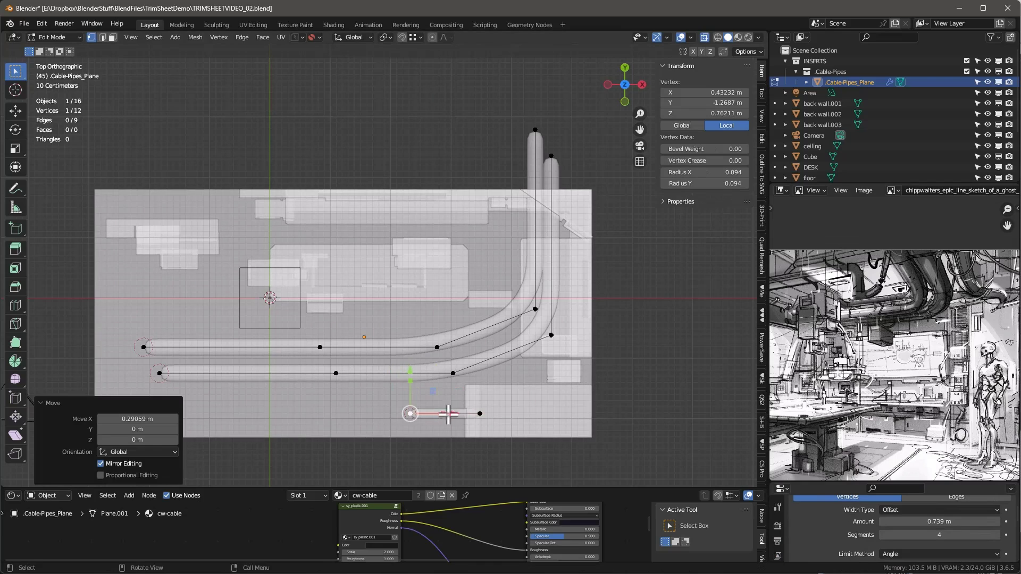
Extrude three segments from the short pipe's free end: about -0.11/0.34 m in X/Y, -2.46 m in X, and -1.48/-0.20 m in X/Y
{"action": "key", "text": "e"}
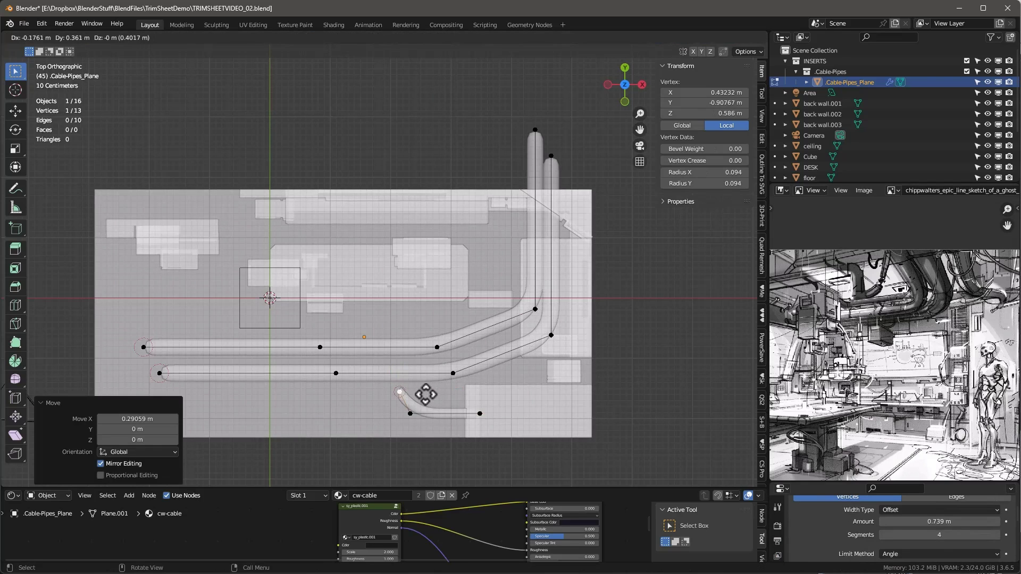
{"action": "left_click", "coordinate": [427, 395]}
{"action": "key", "text": "e"}
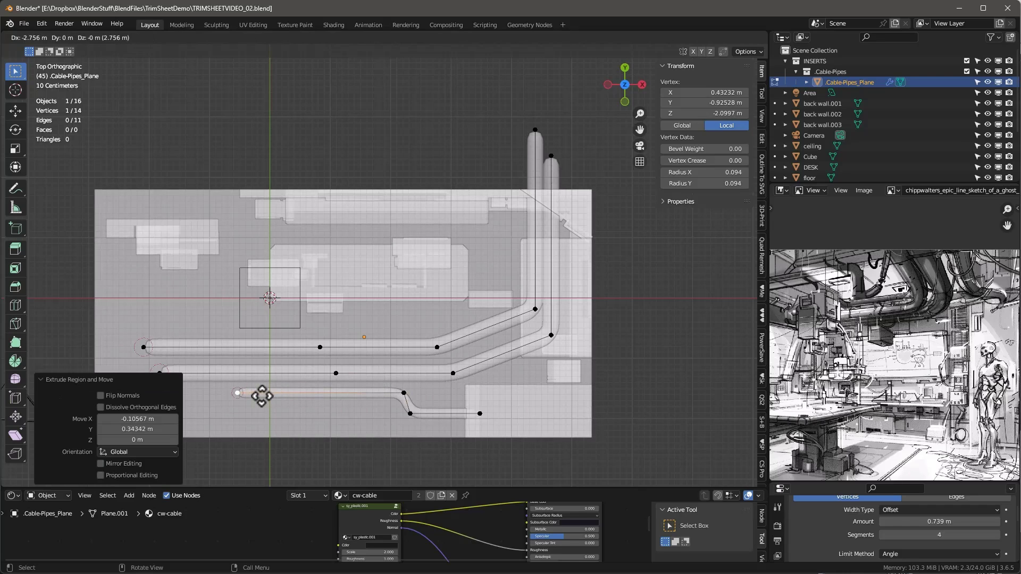
{"action": "left_click", "coordinate": [261, 396]}
{"action": "key", "text": "e"}
{"action": "left_click", "coordinate": [185, 415]}
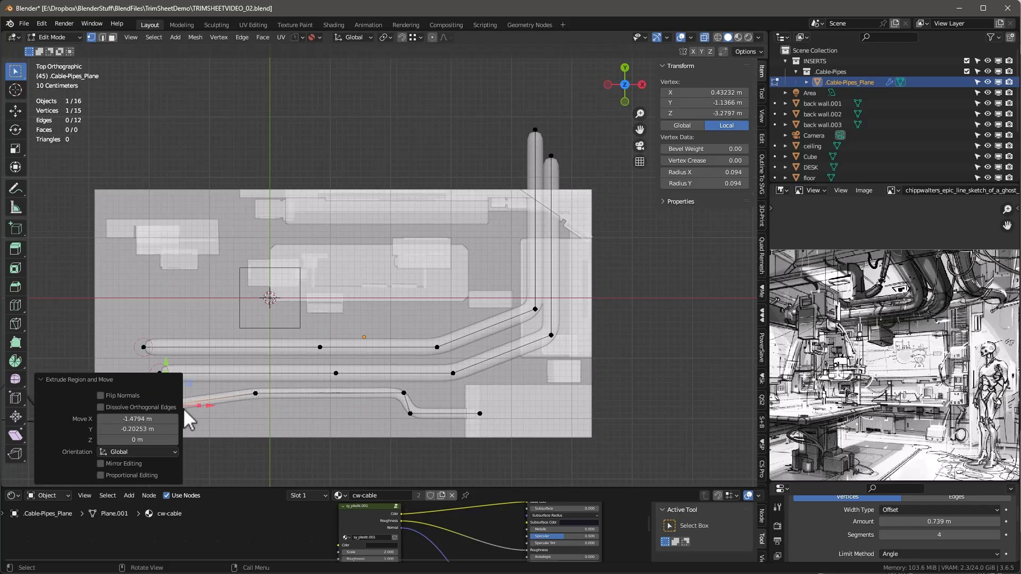
Return to the camera view, select the entire extended thin pipe, and scale its skin by about 0.778
{"action": "key", "text": "KP_0"}
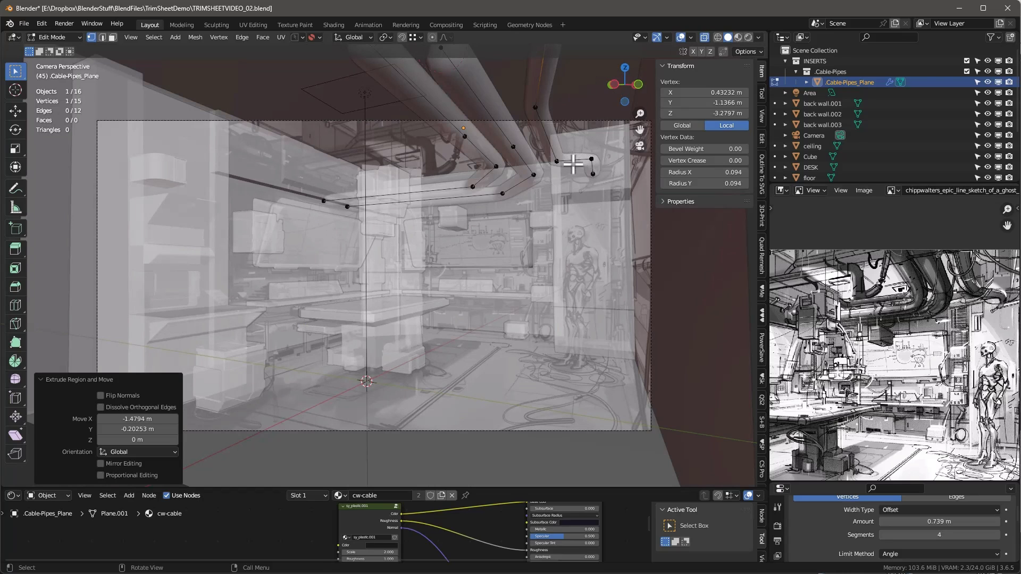
{"action": "key", "text": "ctrl+l"}
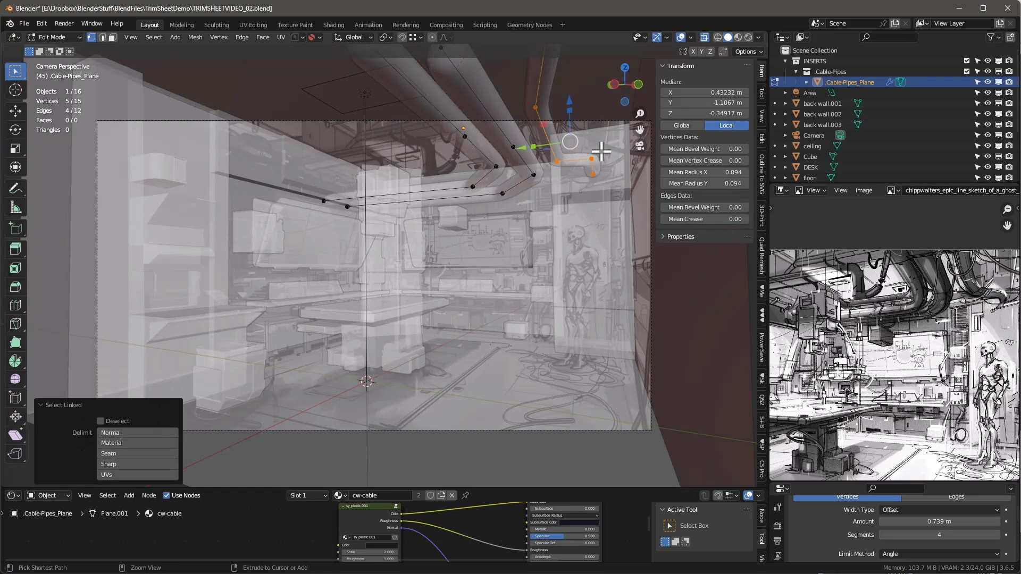
{"action": "key", "text": "ctrl+a"}
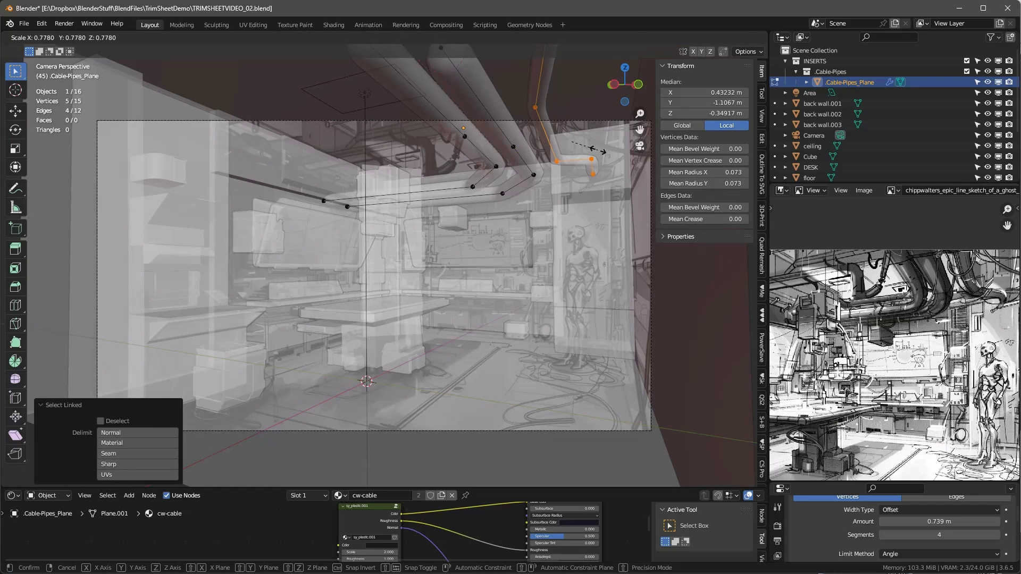
{"action": "left_click", "coordinate": [590, 149]}
Duplicate the first cable's far end vertex and place the copy about -1.55 m in X, -2.61 m in Y and 0.65 m higher
{"action": "scroll", "coordinate": [904, 375], "scroll_direction": "up", "scroll_amount": 1}
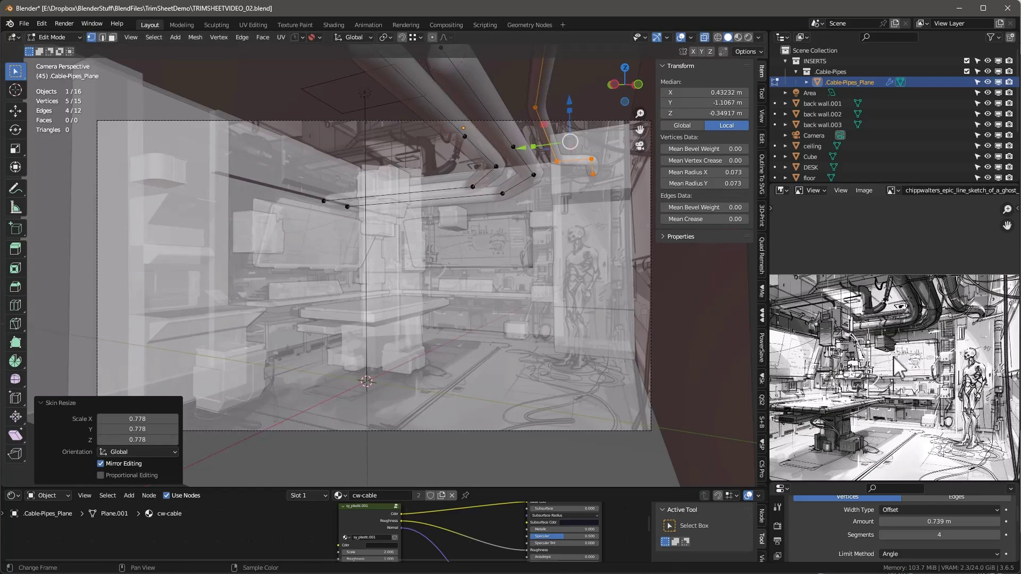
{"action": "scroll", "coordinate": [894, 358], "scroll_direction": "up", "scroll_amount": 3}
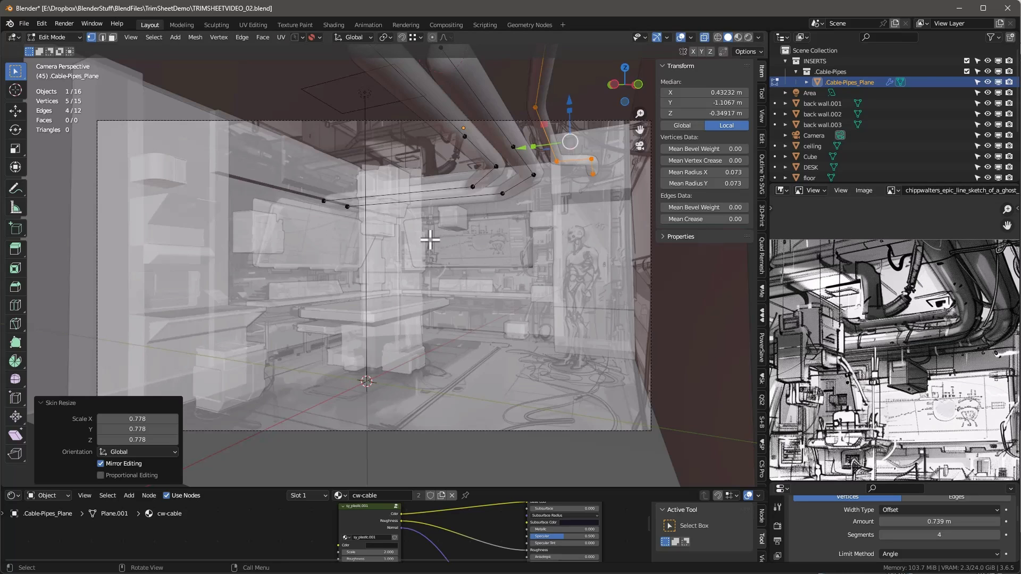
{"action": "left_click", "coordinate": [488, 191]}
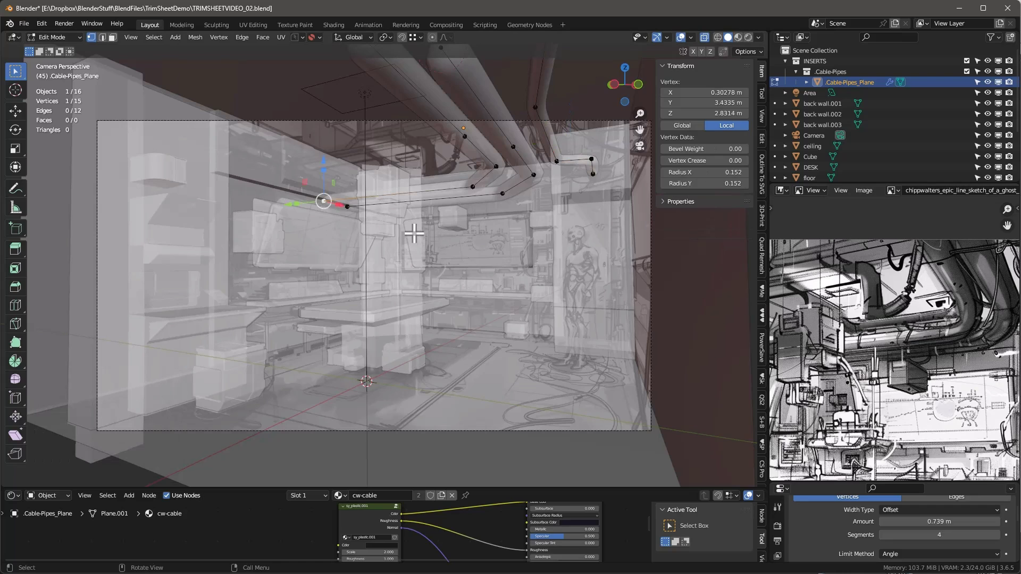
{"action": "key", "text": "KP_7"}
{"action": "key", "text": "shift+d"}
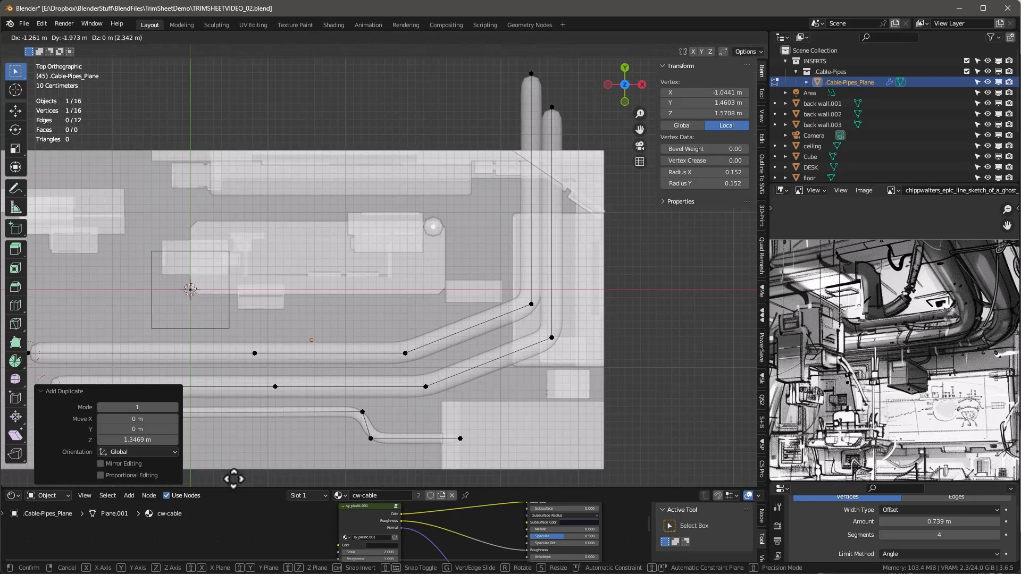
{"action": "left_click", "coordinate": [211, 87]}
{"action": "key", "text": "ctrl+KP_3"}
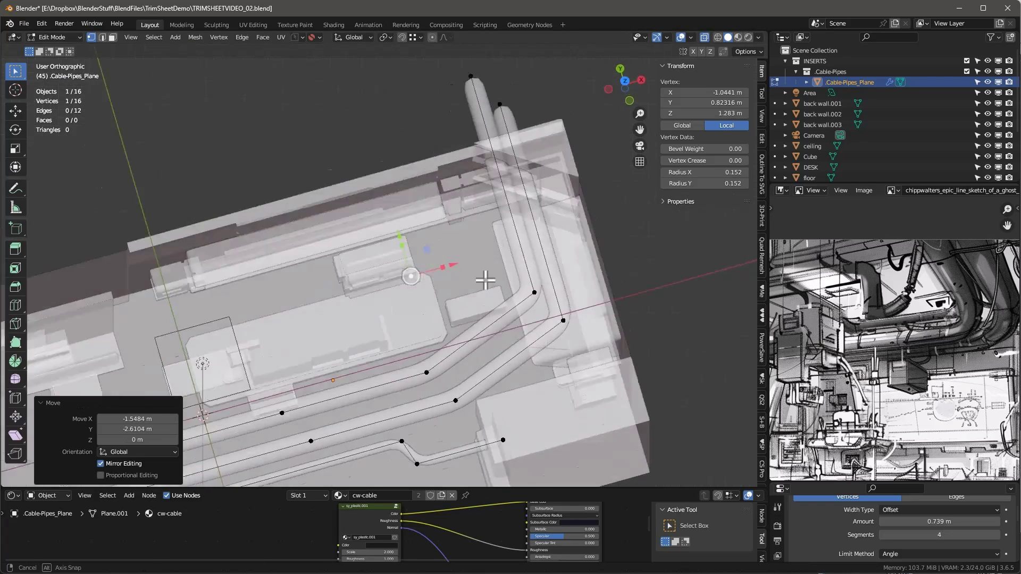
Extrude the duplicated vertex about -1.01 m along Z and mark the extruded vertex as a root in the Skin modifier
{"action": "key", "text": "e"}
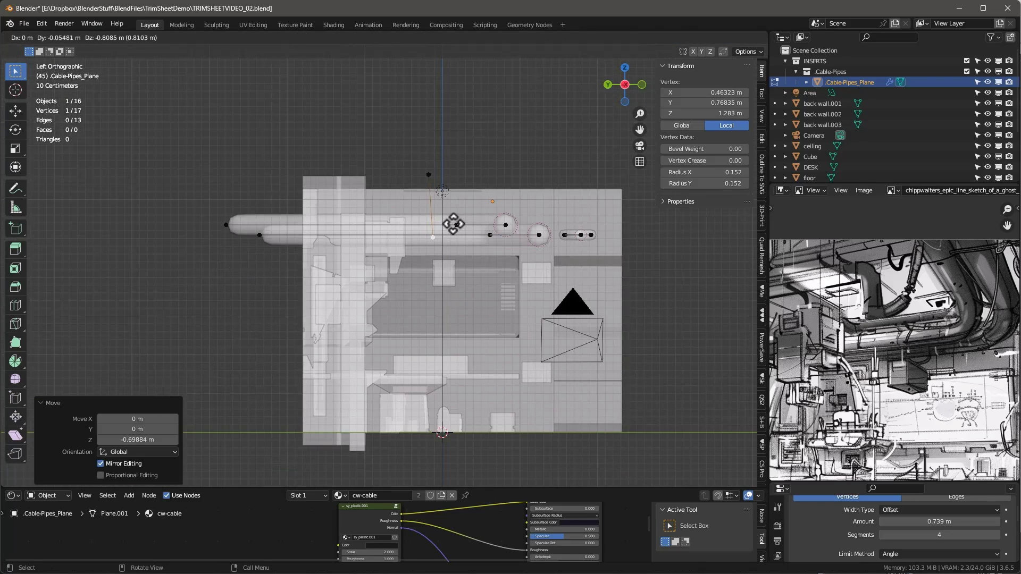
{"action": "left_click", "coordinate": [456, 240]}
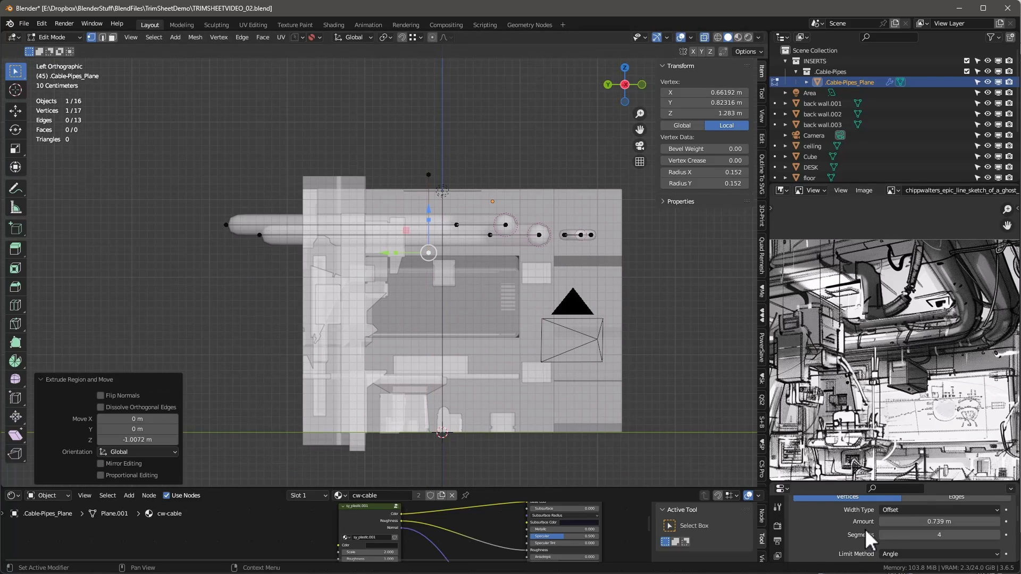
{"action": "scroll", "coordinate": [866, 529], "scroll_direction": "down", "scroll_amount": 2}
{"action": "left_click", "coordinate": [903, 441]}
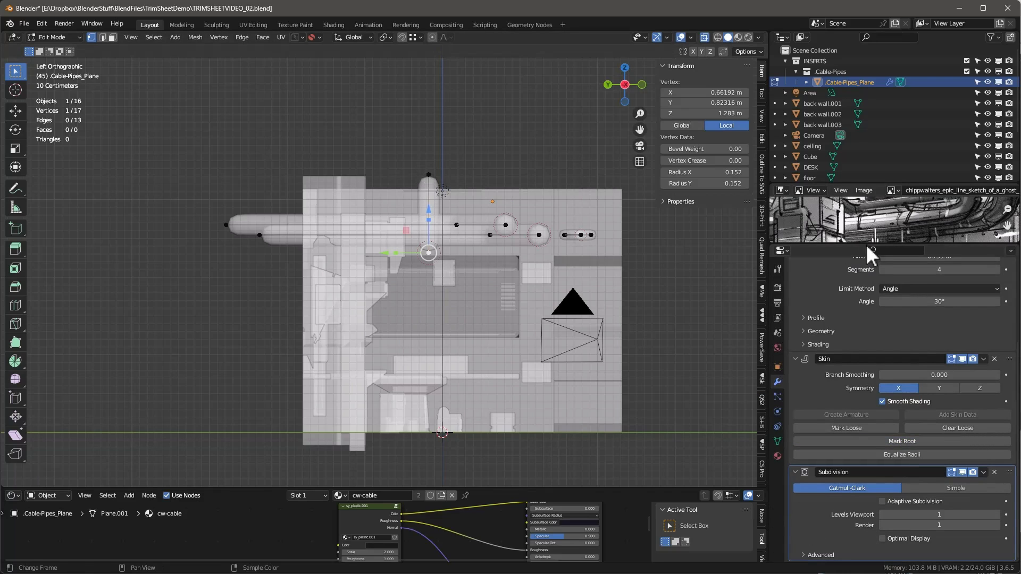
Enlarge the reference sketch area, select the entire new vertical pipe, and scale its skin by about 0.757
{"action": "left_click_drag", "start_coordinate": [867, 245], "coordinate": [855, 440]}
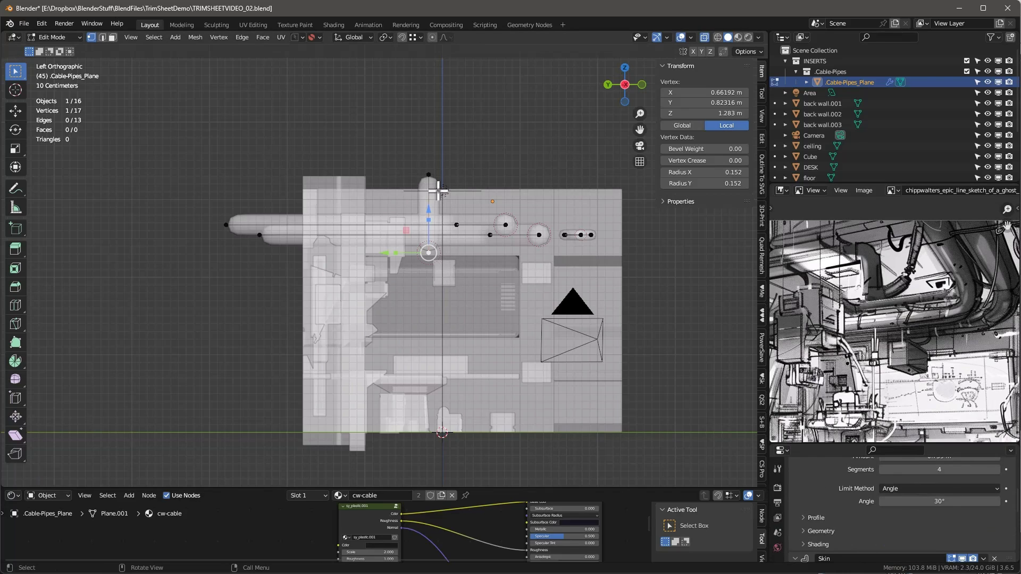
{"action": "key", "text": "l"}
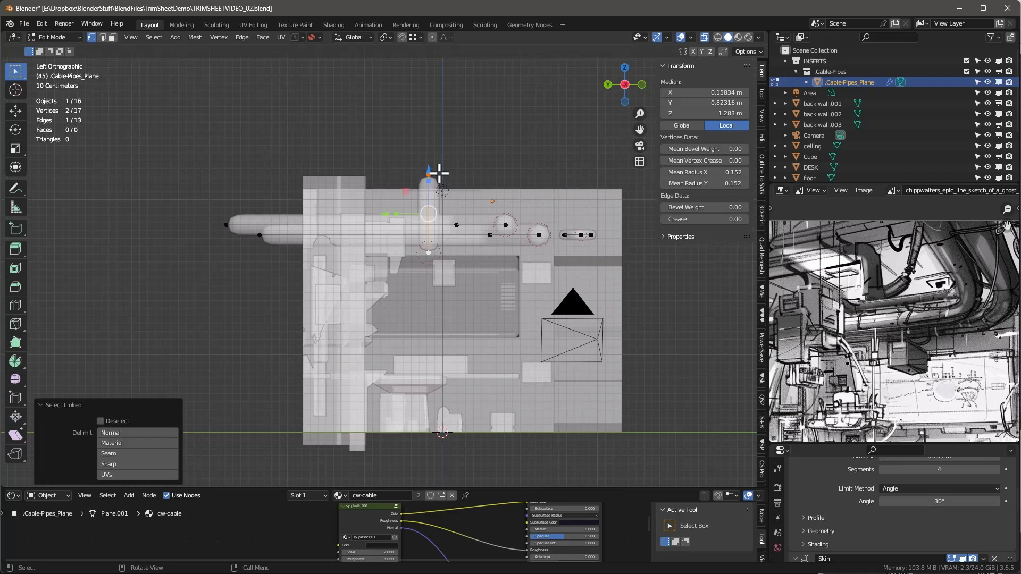
{"action": "key", "text": "ctrl+a"}
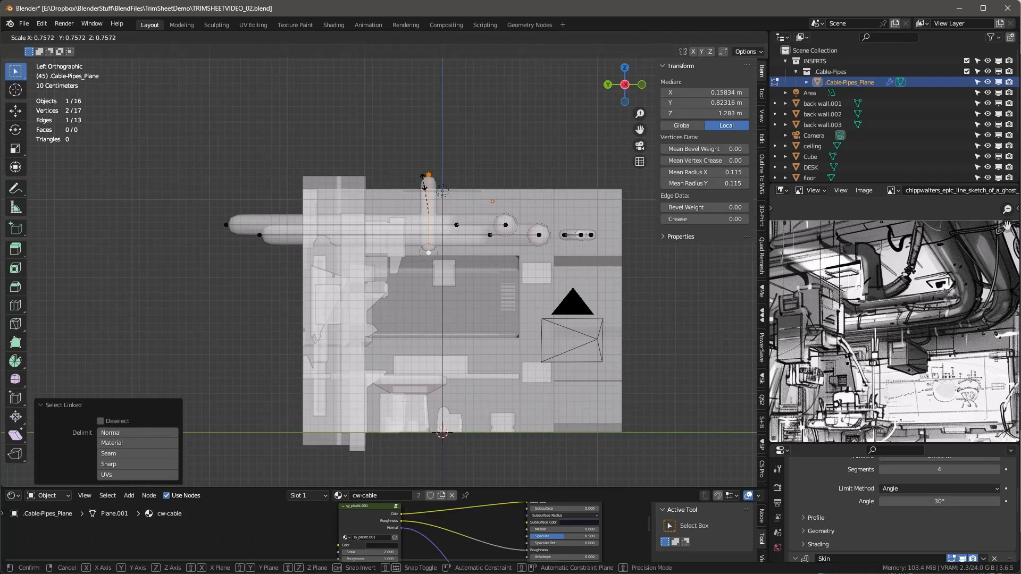
{"action": "left_click", "coordinate": [424, 182]}
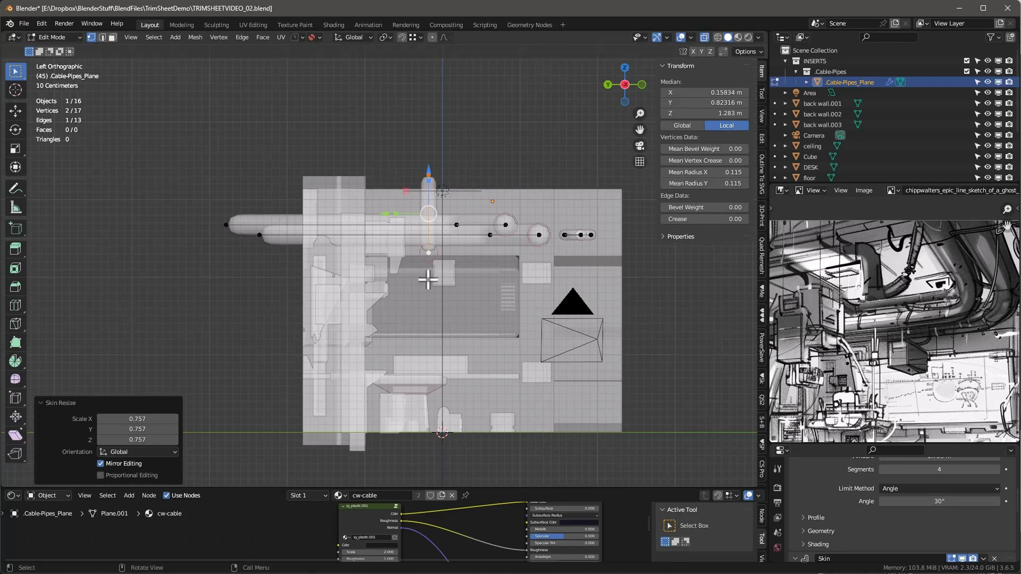
Extrude the vertical pipe's lower end into a U shape: about -0.66/-0.05 m in Y/Z, -0.17/0.34 m in Y/Z, and 0.79 m up
{"action": "left_click", "coordinate": [428, 252]}
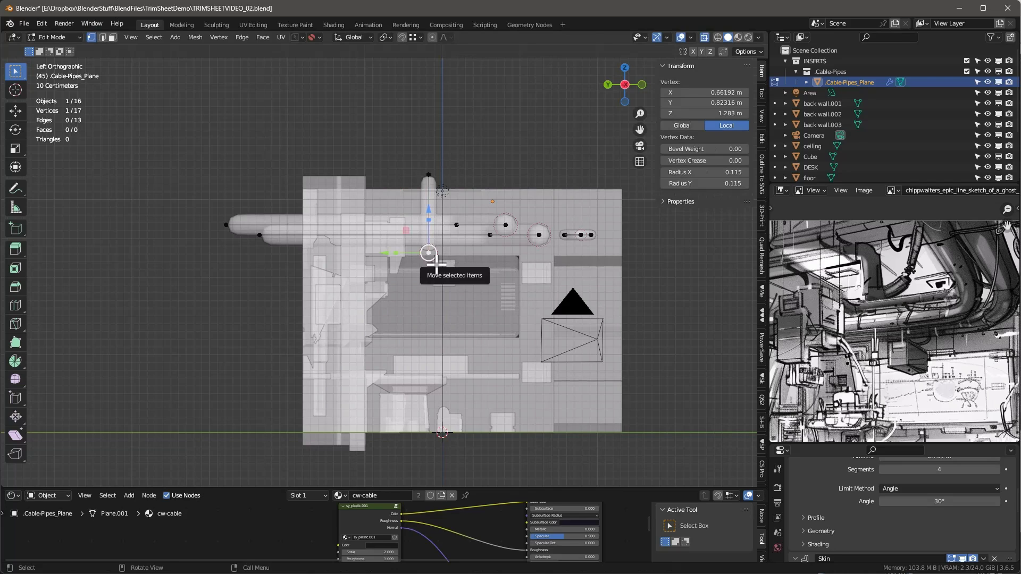
{"action": "key", "text": "e"}
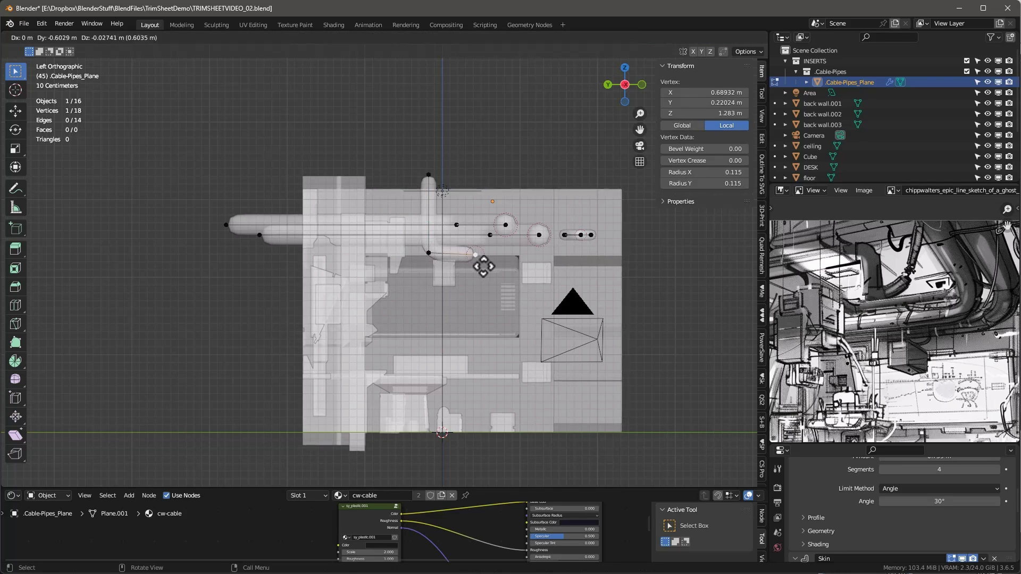
{"action": "left_click", "coordinate": [484, 268]}
{"action": "key", "text": "e"}
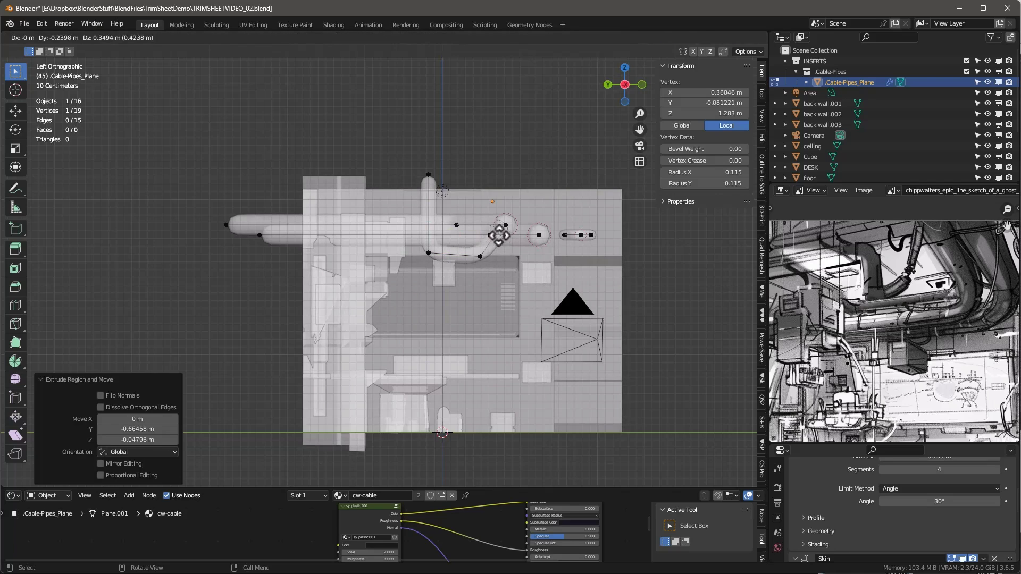
{"action": "left_click", "coordinate": [496, 238]}
{"action": "key", "text": "e"}
{"action": "key", "text": "z"}
{"action": "left_click", "coordinate": [494, 169]}
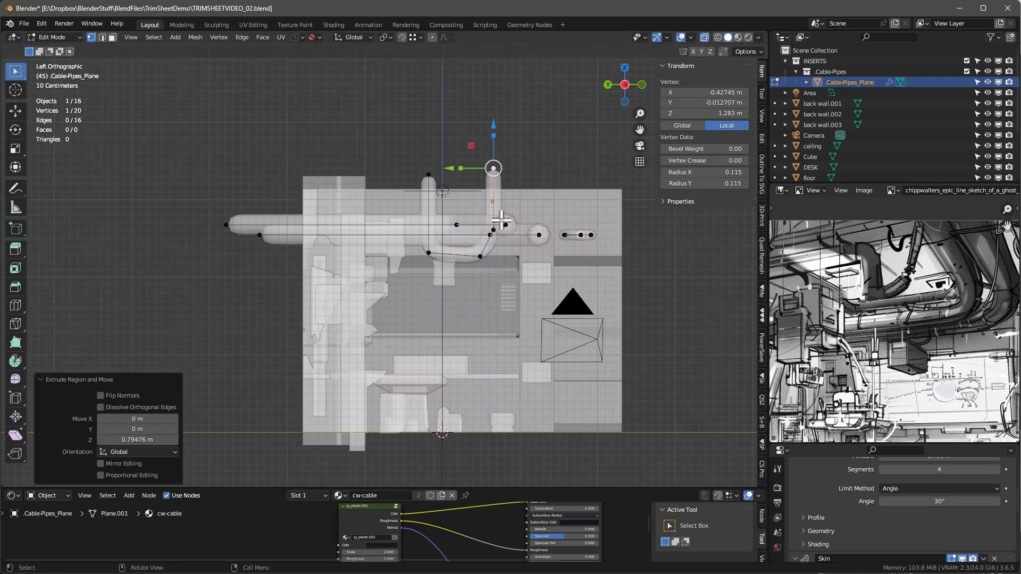
Select both vertices of the U-shaped pipe's last upright segment and scale their skin by about 0.401
{"action": "left_click", "coordinate": [499, 229], "text": "shift"}
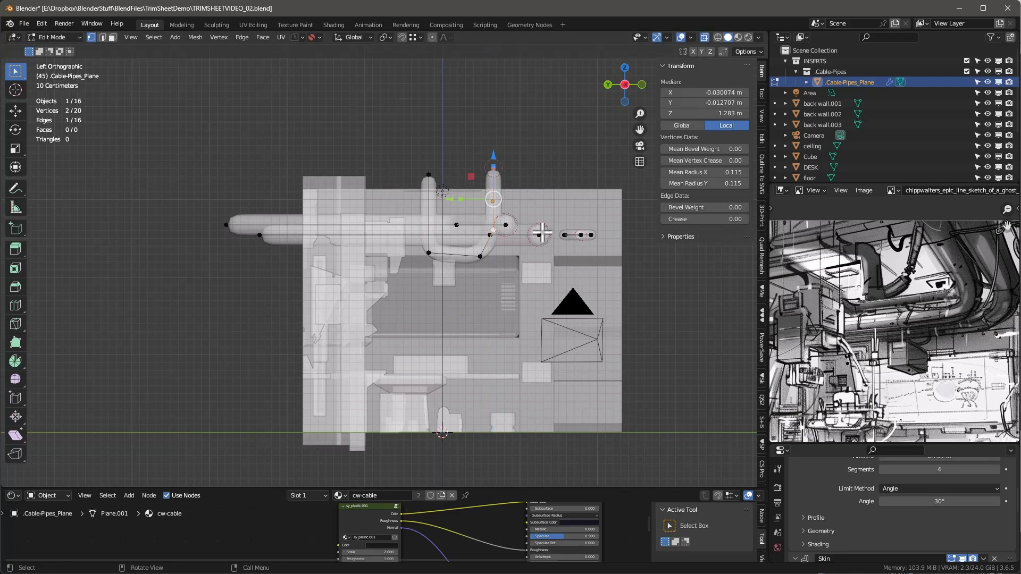
{"action": "key", "text": "ctrl+a"}
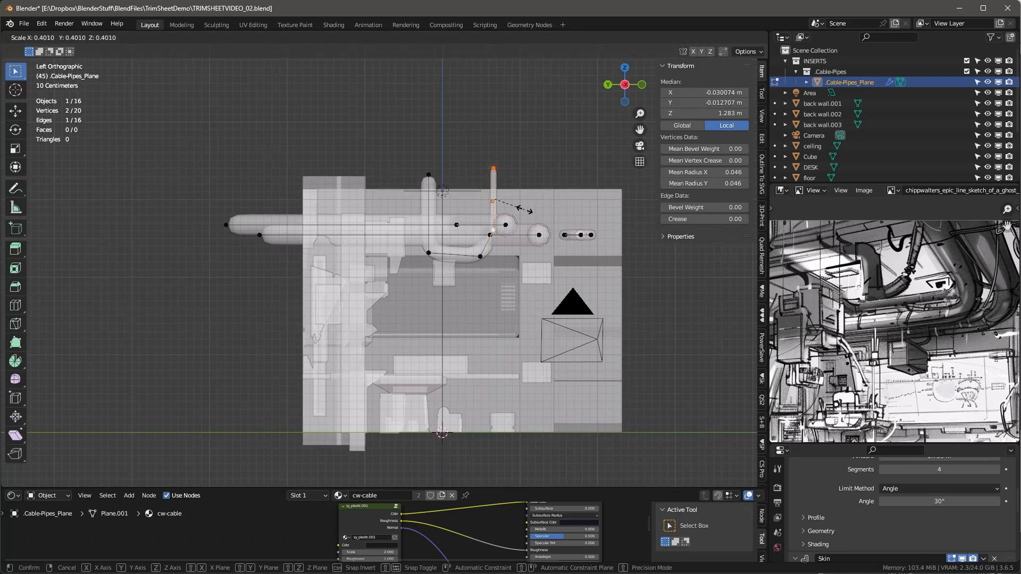
{"action": "left_click", "coordinate": [524, 210]}
{"action": "scroll", "coordinate": [494, 233], "scroll_direction": "up", "scroll_amount": 4}
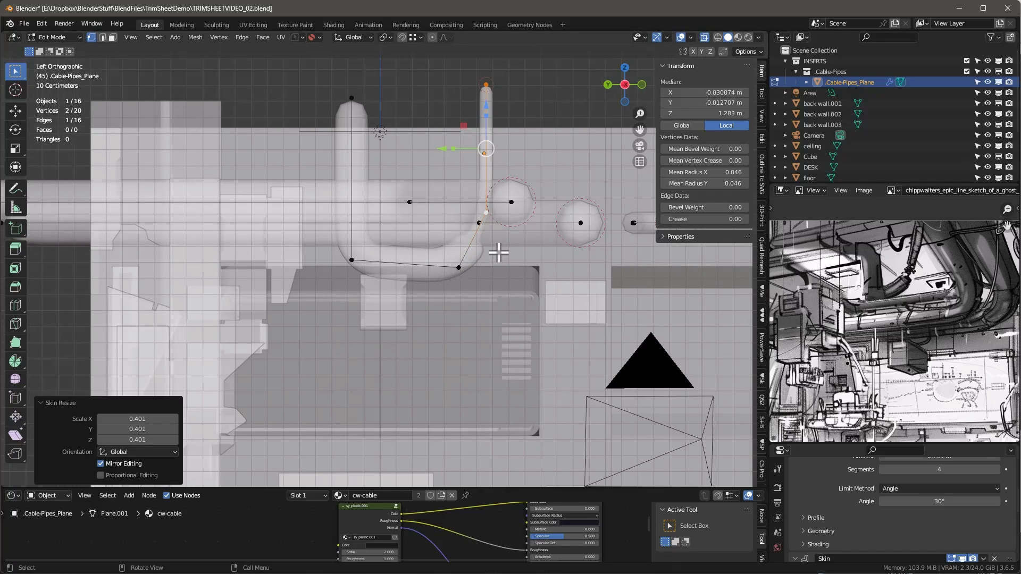
{"action": "scroll", "coordinate": [498, 253], "scroll_direction": "down", "scroll_amount": 3}
Select the entire U-shaped pipe in the camera view, move it about 0.23 m along Y and 0.30 m up, and return to solid shading
{"action": "key", "text": "KP_0"}
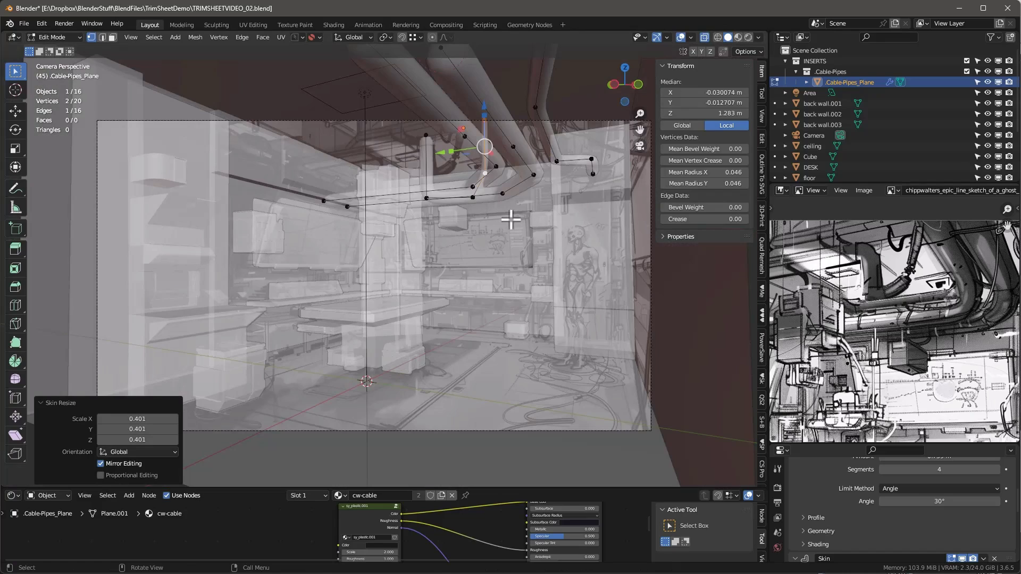
{"action": "key", "text": "alt+z"}
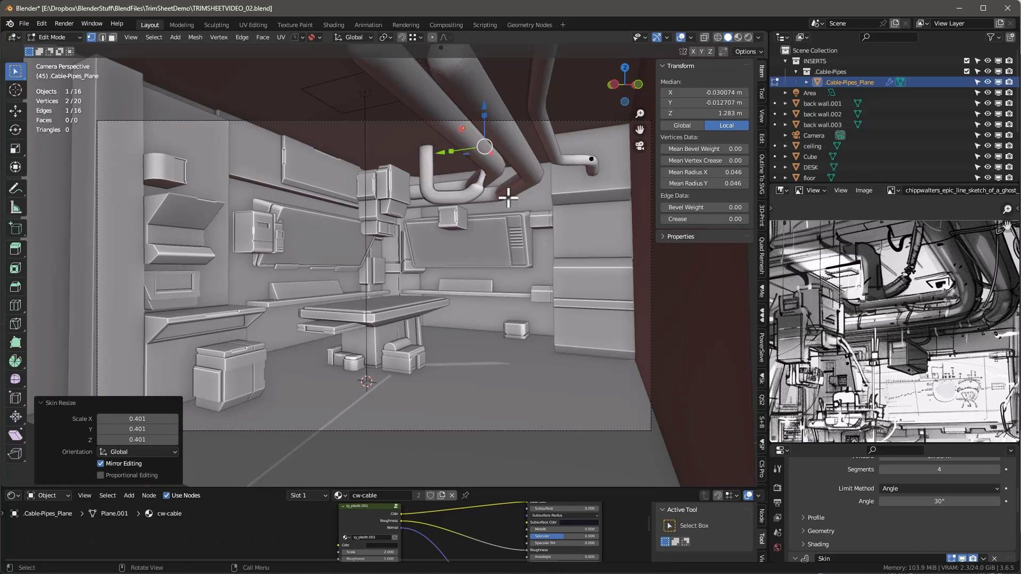
{"action": "key", "text": "alt+z"}
{"action": "key", "text": "l"}
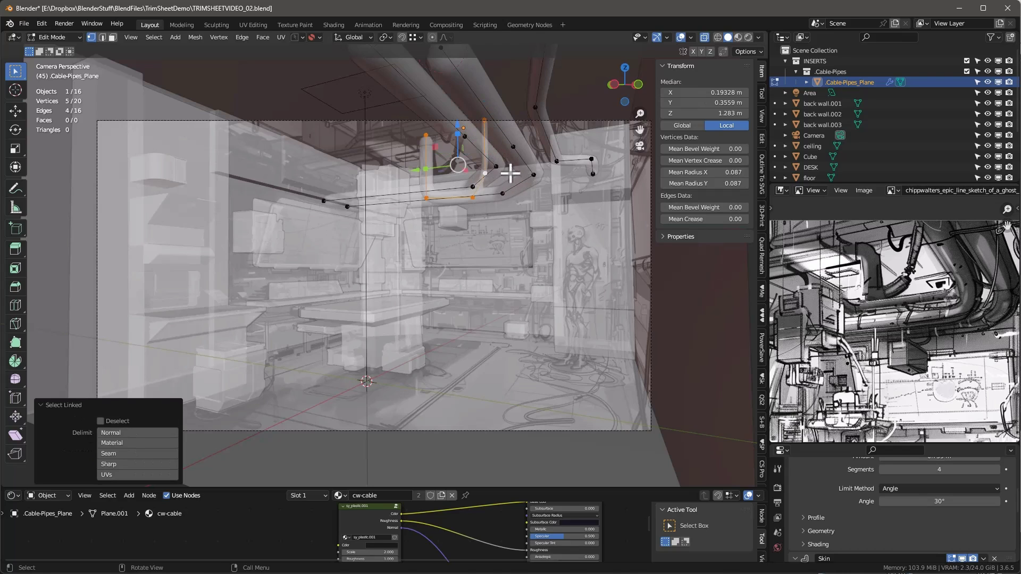
{"action": "key", "text": "g"}
{"action": "key", "text": "y"}
{"action": "left_click", "coordinate": [418, 126]}
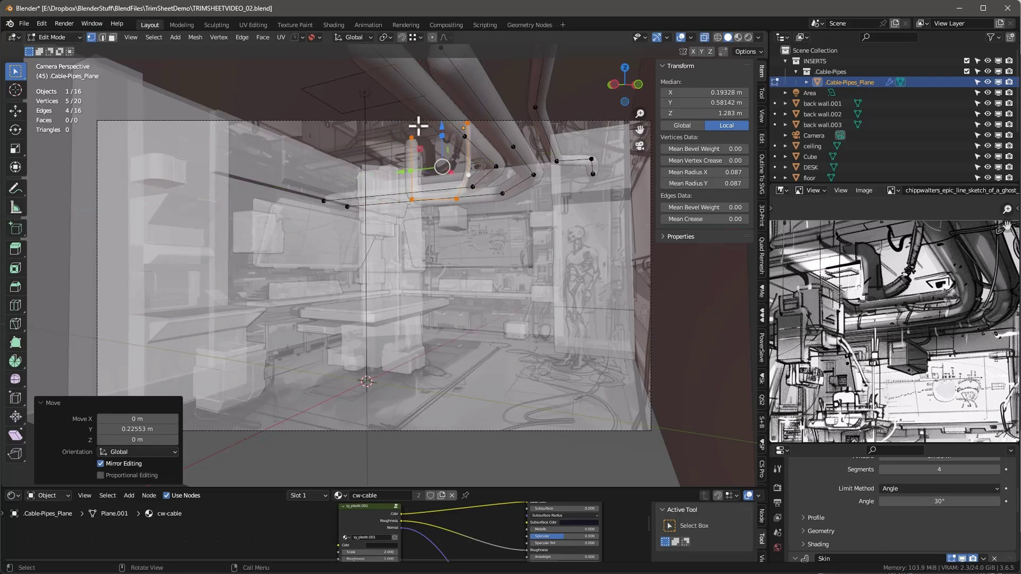
{"action": "key", "text": "g"}
{"action": "key", "text": "z"}
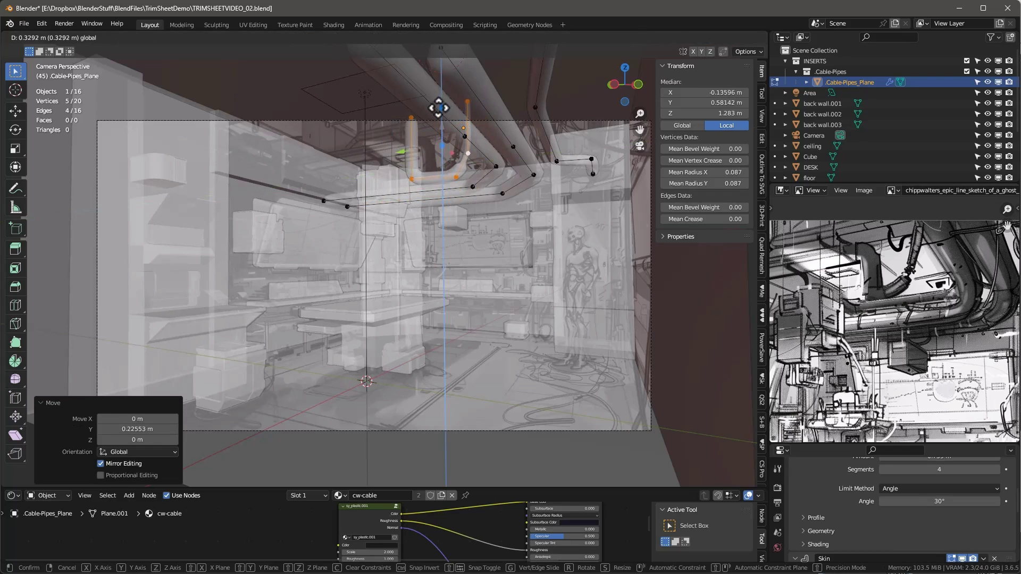
{"action": "left_click", "coordinate": [441, 120]}
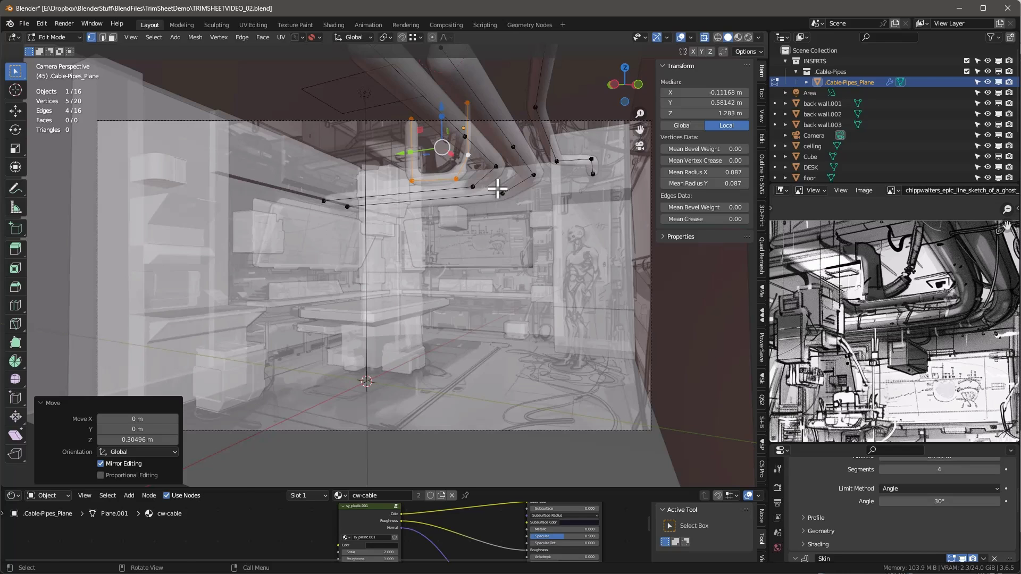
{"action": "key", "text": "alt+z"}
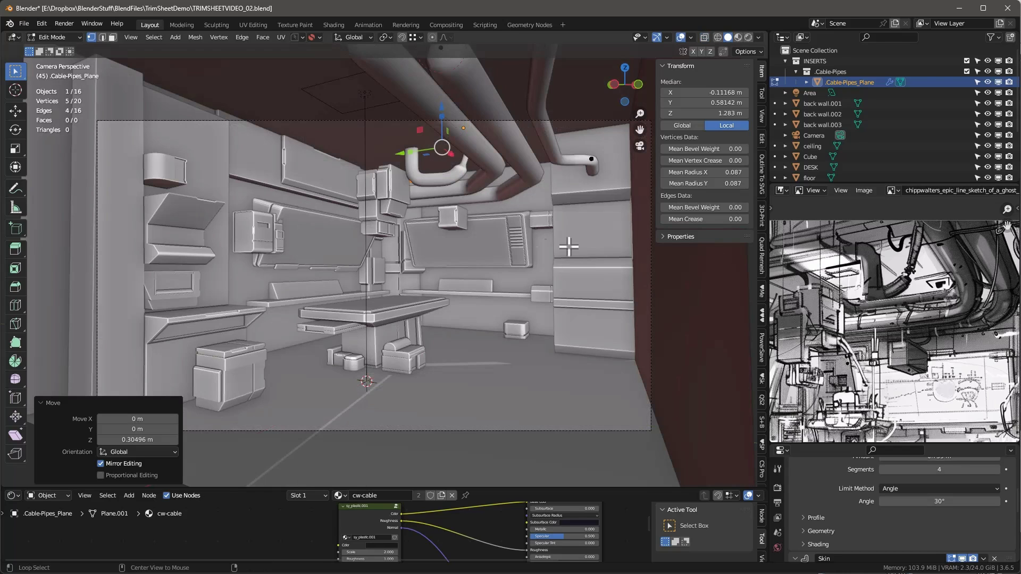
Extrude a thin wall pipe downward around the wall box, with one drop of about 0.42 m and an outward jog to the lower box
{"action": "key", "text": "alt+z"}
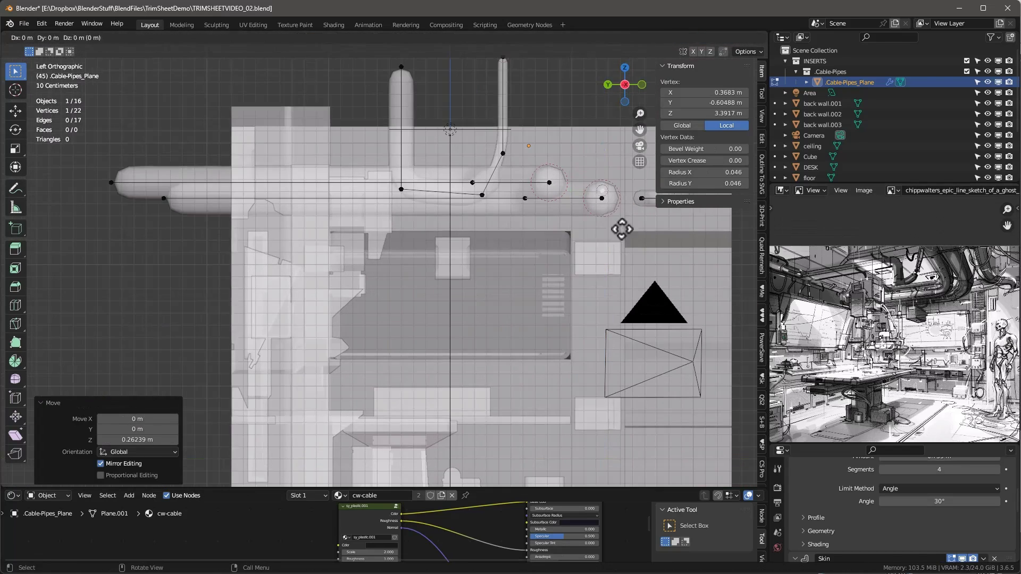
{"action": "left_click", "coordinate": [575, 287]}
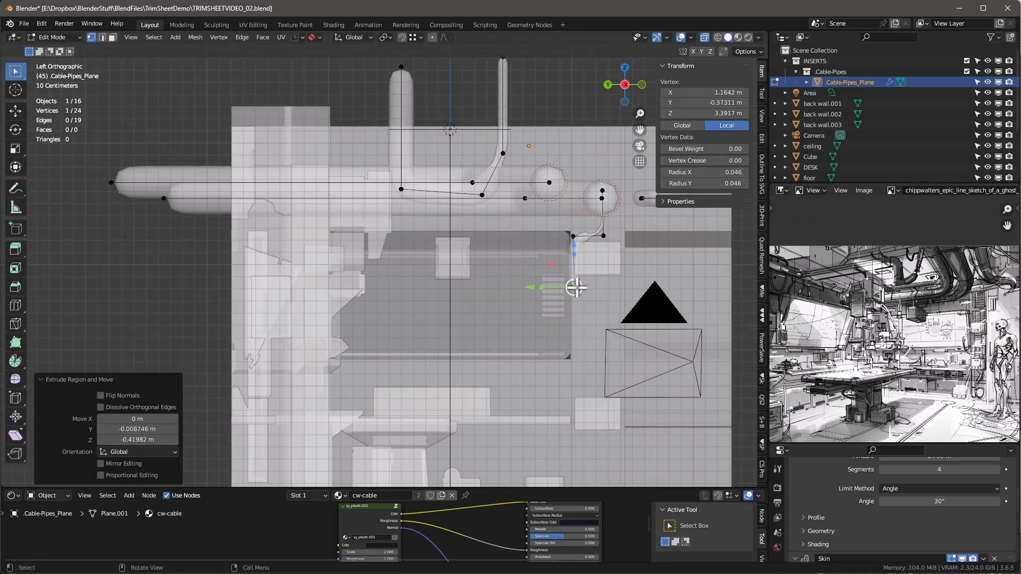
{"action": "key", "text": "g"}
{"action": "key", "text": "e"}
{"action": "left_click", "coordinate": [599, 310]}
{"action": "left_click", "coordinate": [595, 405]}
Build a second thin pipe parallel to the first down the wall, and adjust its bend vertices
{"action": "key", "text": "shift+d"}
{"action": "left_click", "coordinate": [615, 196]}
{"action": "key", "text": "e"}
{"action": "left_click", "coordinate": [623, 243]}
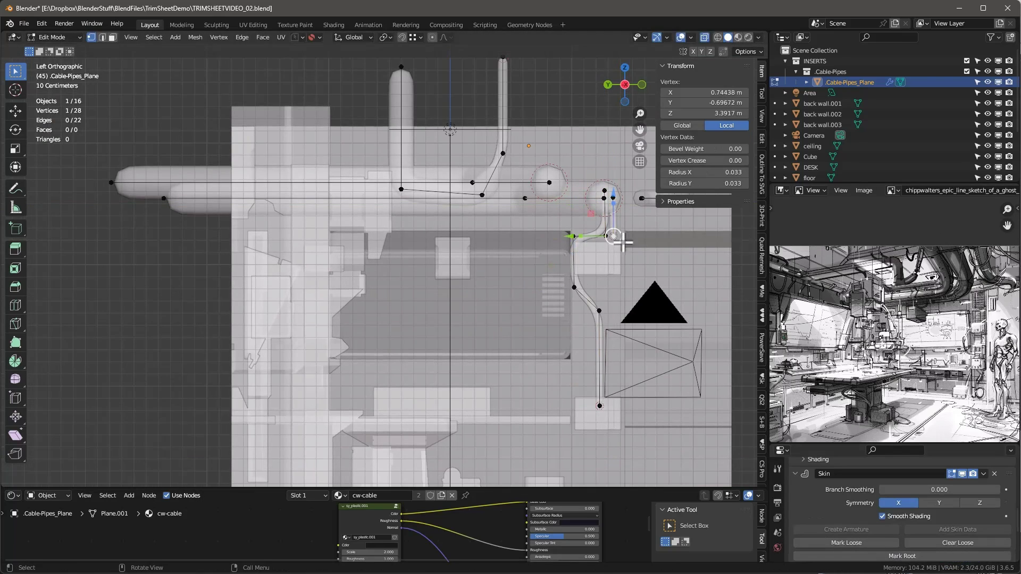
{"action": "key", "text": "e"}
{"action": "left_click", "coordinate": [593, 276]}
{"action": "key", "text": "e"}
{"action": "left_click", "coordinate": [617, 309]}
{"action": "left_click", "coordinate": [617, 415]}
{"action": "left_click", "coordinate": [611, 236]}
{"action": "key", "text": "g"}
{"action": "key", "text": "g"}
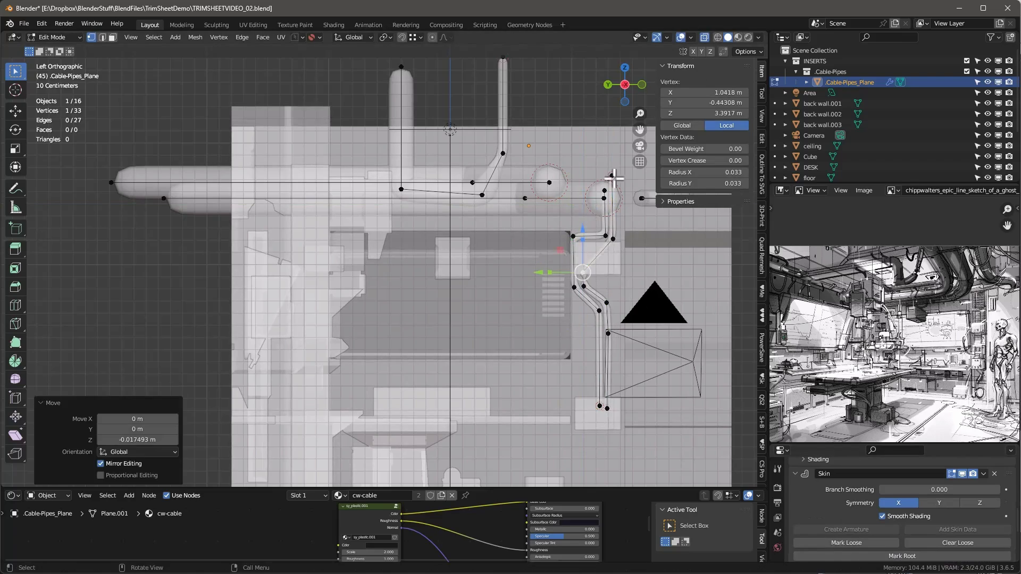
Select the U-shaped pipe, the short ceiling pipe and both thin wall pipes, and separate them into a new object
{"action": "scroll", "coordinate": [492, 180], "scroll_direction": "down", "scroll_amount": 1}
{"action": "key", "text": "l"}
{"action": "key", "text": "l"}
{"action": "key", "text": "l"}
{"action": "key", "text": "l"}
{"action": "key", "text": "p"}
{"action": "left_click", "coordinate": [636, 255]}
Edit the separated object, select both thin wall pipes, and separate them into their own object
{"action": "key", "text": "Tab"}
{"action": "left_click", "coordinate": [590, 213]}
{"action": "key", "text": "Tab"}
{"action": "left_click_drag", "start_coordinate": [537, 154], "coordinate": [606, 384]}
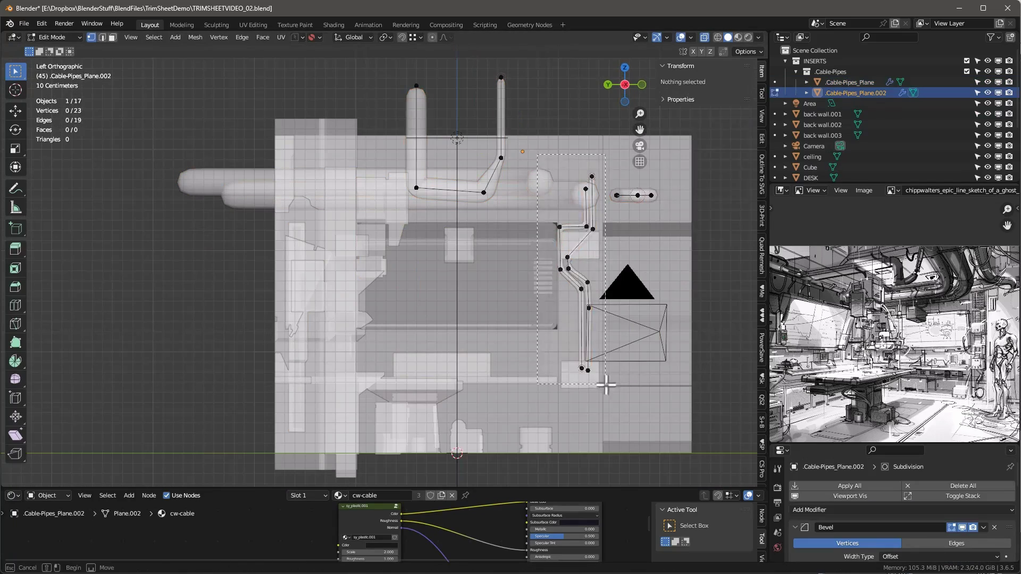
{"action": "key", "text": "p"}
{"action": "key", "text": "n"}
Nudge the second wall pipe's bend vertex about -0.02 m in Z and reduce the Bevel modifier's amount to 0 m
{"action": "scroll", "coordinate": [595, 189], "scroll_direction": "up", "scroll_amount": 3}
{"action": "left_click", "coordinate": [545, 305]}
{"action": "key", "text": "g"}
{"action": "left_click", "coordinate": [545, 308]}
{"action": "left_click_drag", "start_coordinate": [830, 444], "coordinate": [829, 280]}
{"action": "left_click_drag", "start_coordinate": [939, 404], "coordinate": [915, 405]}
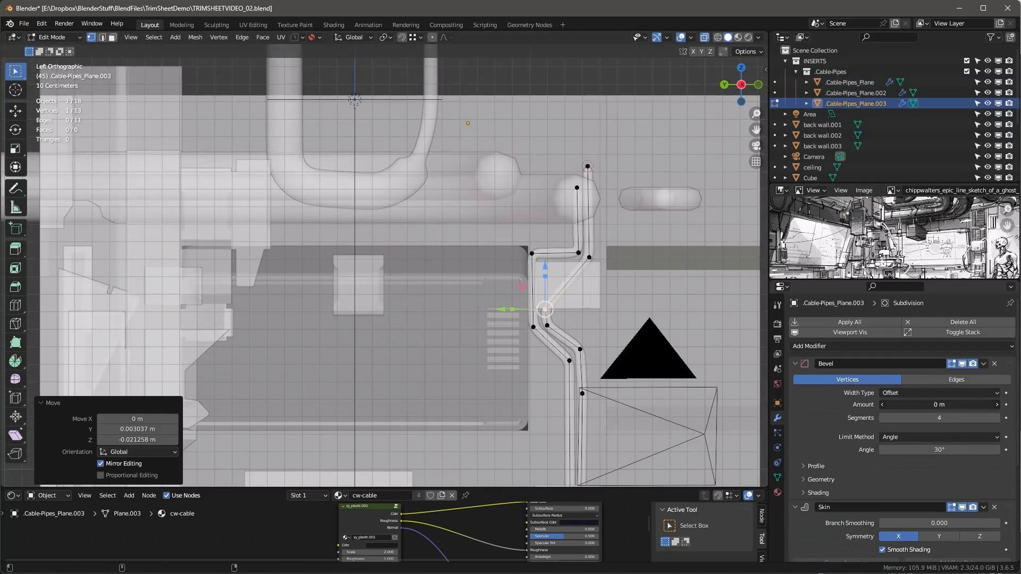
Add a third thin pipe beside the wall pipes, extruding its last segment about -0.03/-1.36 m in Y/Z
{"action": "scroll", "coordinate": [572, 287], "scroll_direction": "down", "scroll_amount": 2}
{"action": "left_click", "coordinate": [519, 299]}
{"action": "key", "text": "e"}
{"action": "left_click", "coordinate": [594, 346]}
{"action": "left_click", "coordinate": [553, 251]}
{"action": "key", "text": "e"}
{"action": "left_click", "coordinate": [557, 414]}
{"action": "key", "text": "KP_0"}
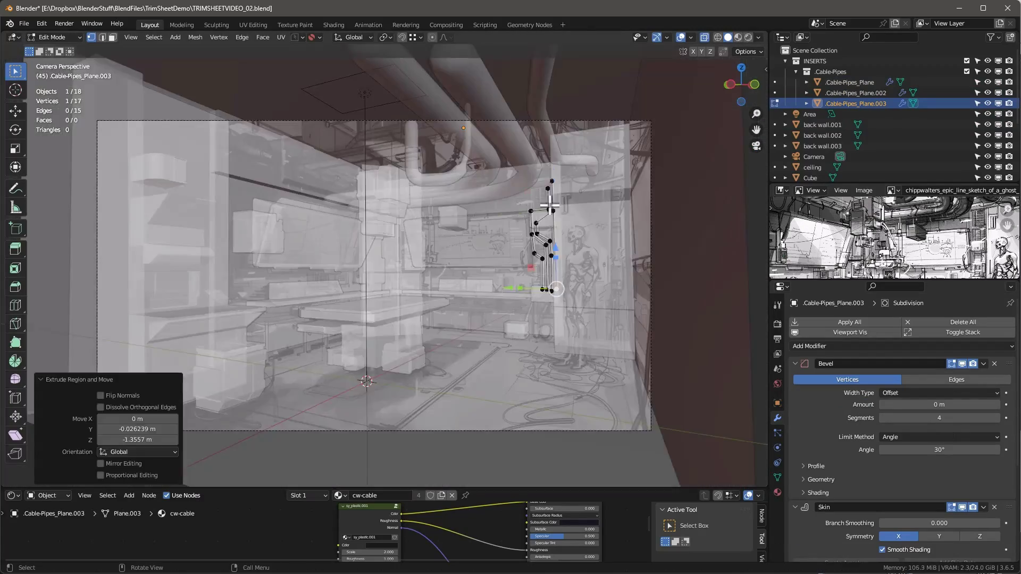
Build a thin pipe following the large ceiling pipes' curve in the top view, with a bend segment about -0.48/-0.22 m in X/Y
{"action": "key", "text": "ctrl+KP_3"}
{"action": "key", "text": "ctrl+KP_1"}
{"action": "left_click_drag", "start_coordinate": [851, 280], "coordinate": [850, 428]}
{"action": "key", "text": "shift+d"}
{"action": "left_click_drag", "start_coordinate": [478, 305], "coordinate": [479, 296]}
{"action": "key", "text": "KP_7"}
{"action": "key", "text": "e"}
{"action": "left_click", "coordinate": [496, 226]}
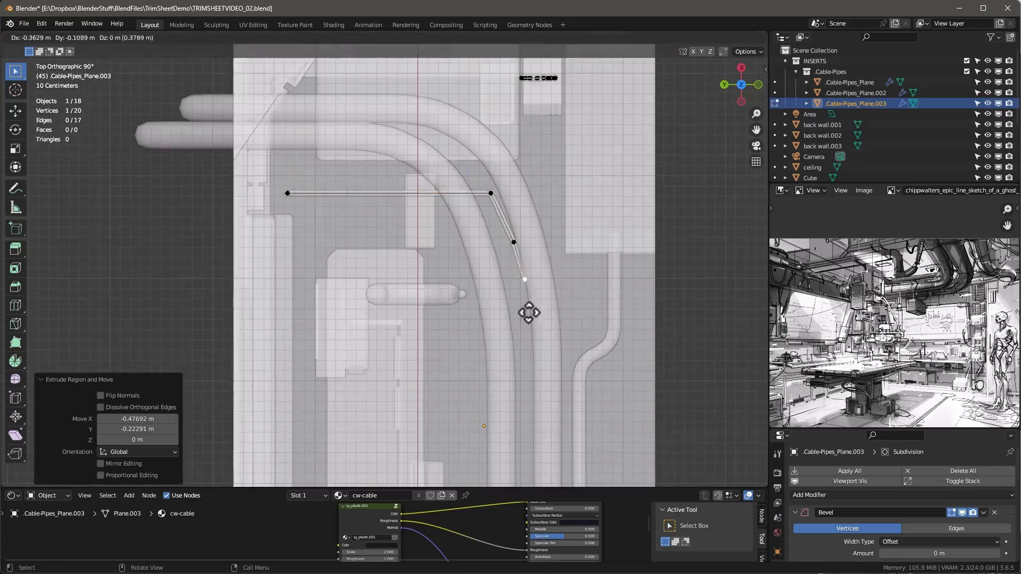
{"action": "left_click", "coordinate": [528, 313]}
{"action": "key", "text": "e"}
{"action": "left_click", "coordinate": [528, 444]}
Extrude the curved thin pipe's end and duplicate a vertex about 1.63/1.50 m in X/Y as the start of another pipe
{"action": "key", "text": "KP_0"}
{"action": "key", "text": "alt+z"}
{"action": "key", "text": "e"}
{"action": "key", "text": "shift+d"}
{"action": "key", "text": "ctrl+KP_3"}
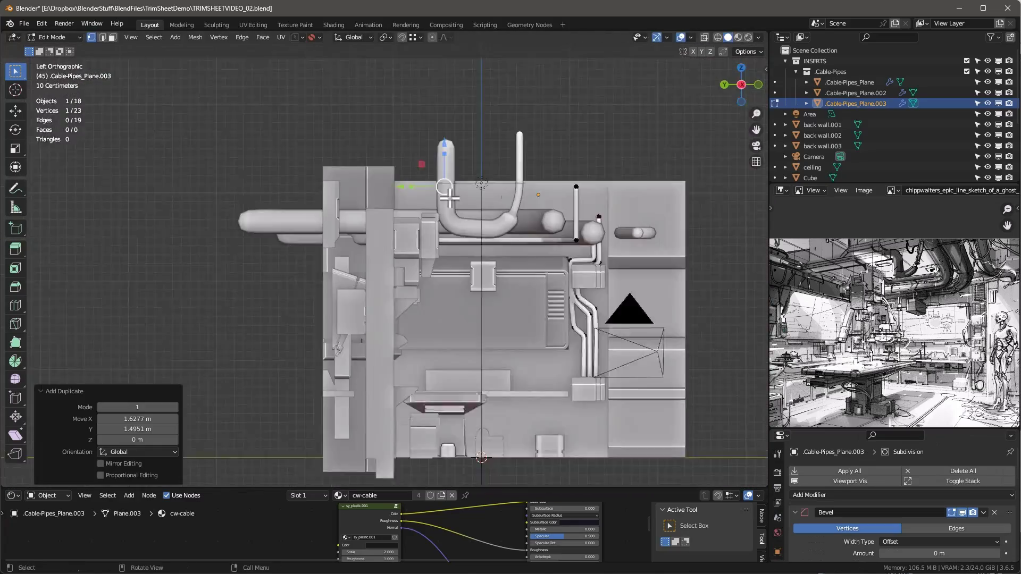
Extrude the duplicated vertex into a thin pipe along the U-shaped pipe, including a segment about -0.31/-0.26 m in X/Y
{"action": "key", "text": "e"}
{"action": "scroll", "coordinate": [964, 533], "scroll_direction": "down", "scroll_amount": 5}
{"action": "scroll", "coordinate": [510, 213], "scroll_direction": "up", "scroll_amount": 3}
{"action": "key", "text": "e"}
{"action": "left_click", "coordinate": [551, 167]}
{"action": "middle_click_drag", "start_coordinate": [552, 167], "coordinate": [638, 142]}
{"action": "key", "text": "alt+z"}
{"action": "key", "text": "ctrl+KP_3"}
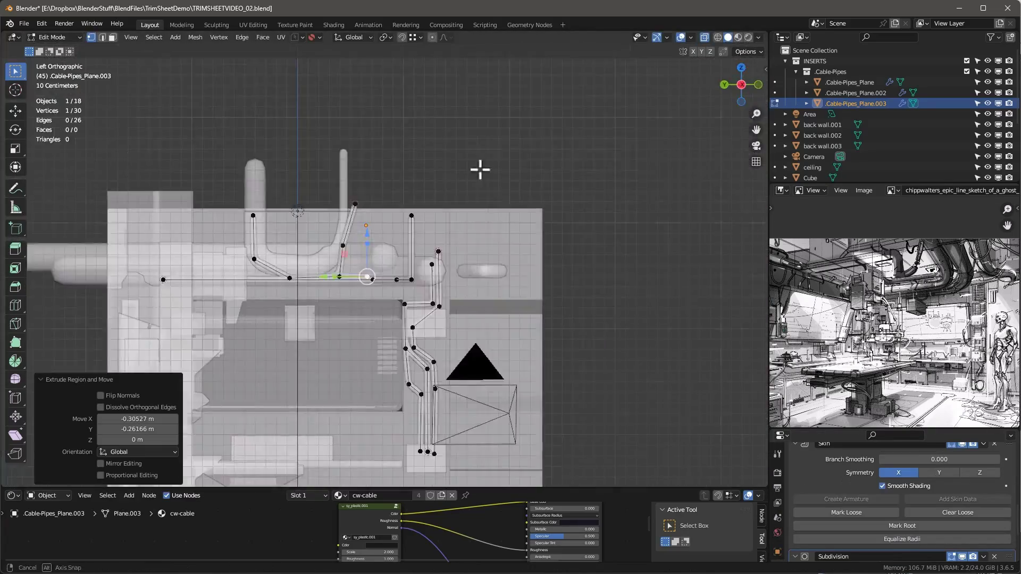
Extrude the thin pipe across beneath the large ceiling pipes and raise an end vertex about 0.14 m in the camera view
{"action": "key", "text": "KP_0"}
{"action": "key", "text": "alt+z"}
{"action": "key", "text": "e"}
{"action": "left_click", "coordinate": [567, 239]}
{"action": "left_click", "coordinate": [262, 240]}
{"action": "key", "text": "g"}
{"action": "left_click", "coordinate": [515, 242]}
{"action": "scroll", "coordinate": [516, 289], "scroll_direction": "down", "scroll_amount": 4}
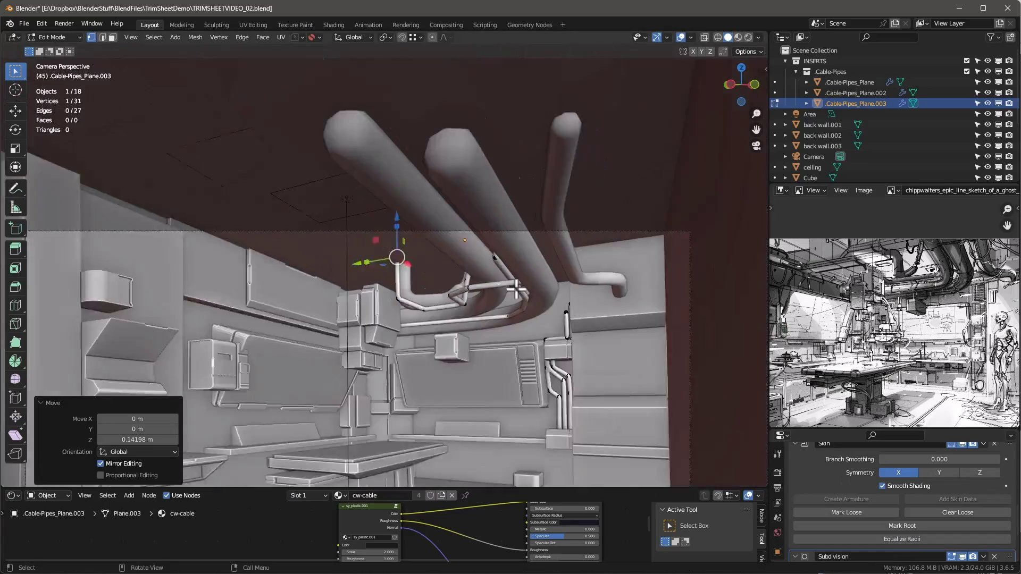
Extrude a horizontal thin pipe along Y across the back wall above the screen
{"action": "key", "text": "ctrl+KP_3"}
{"action": "key", "text": "alt+z"}
{"action": "key", "text": "e"}
{"action": "key", "text": "y"}
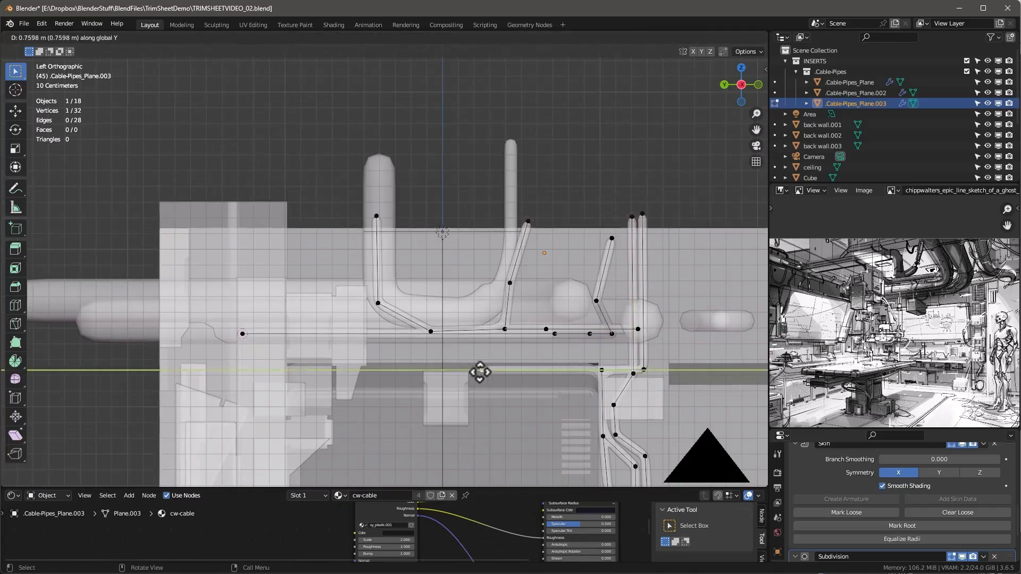
{"action": "left_click", "coordinate": [479, 372]}
Finish the back wall's horizontal pipe with a stepped bend and move its end vertex about -0.31 m along Y
{"action": "key", "text": "KP_0"}
{"action": "key", "text": "alt+z"}
{"action": "key", "text": "alt+z"}
{"action": "key", "text": "ctrl+KP_3"}
{"action": "key", "text": "alt+z"}
{"action": "scroll", "coordinate": [499, 320], "scroll_direction": "up", "scroll_amount": 2}
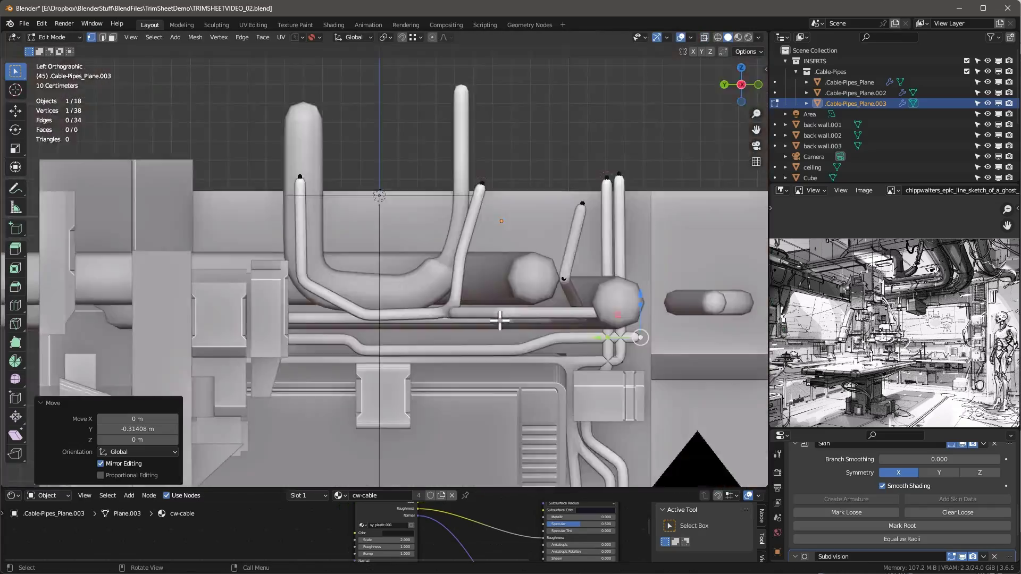
Extrude the back wall pipe's corner end about -2.31 m along X beside the side wall
{"action": "key", "text": "KP_0"}
{"action": "key", "text": "alt+z"}
{"action": "key", "text": "2"}
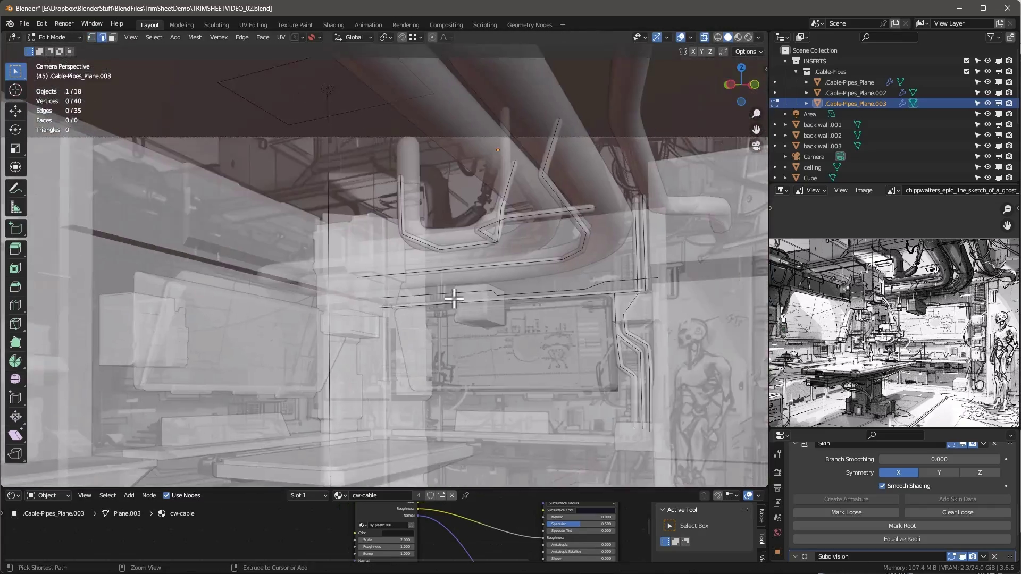
{"action": "key", "text": "ctrl+x"}
{"action": "key", "text": "Tab"}
{"action": "key", "text": "ctrl+KP_3"}
{"action": "key", "text": "Tab"}
{"action": "key", "text": "shift+z"}
{"action": "key", "text": "KP_7"}
{"action": "key", "text": "e"}
{"action": "left_click", "coordinate": [494, 325]}
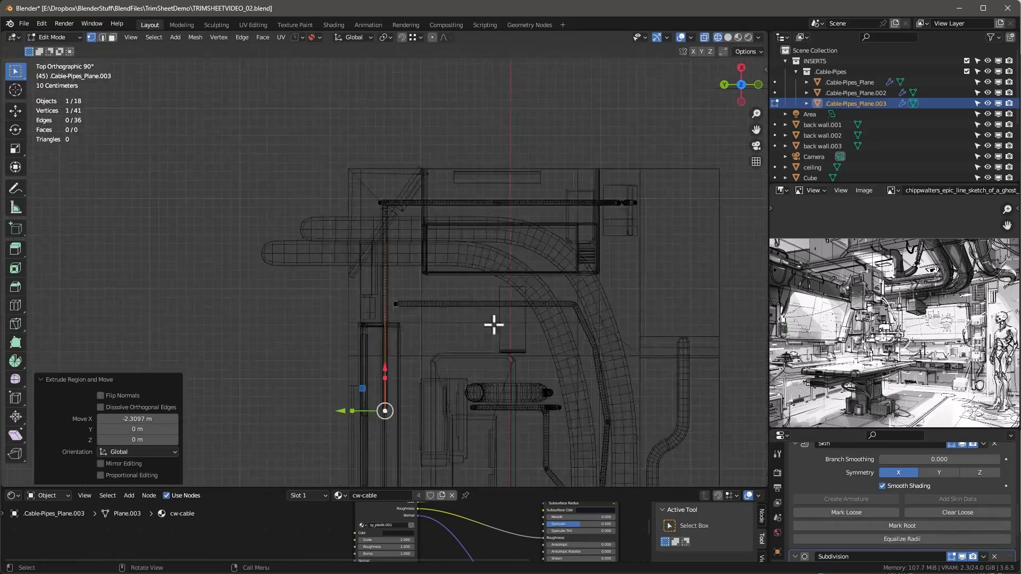
Extrude the side wall pipe's end about 0.91 m up toward the ceiling
{"action": "key", "text": "KP_0"}
{"action": "key", "text": "alt+z"}
{"action": "key", "text": "e"}
{"action": "key", "text": "z"}
{"action": "left_click", "coordinate": [237, 271]}
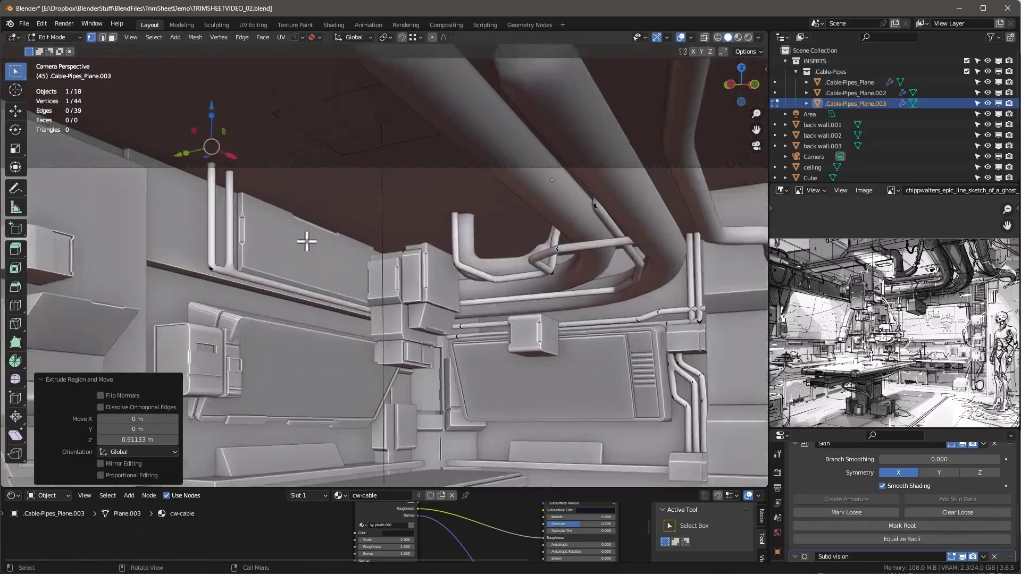
Extrude the raised side wall pipe along X above the ceiling and back down over the shelves' wall box
{"action": "scroll", "coordinate": [306, 241], "scroll_direction": "down", "scroll_amount": 3}
{"action": "key", "text": "e"}
{"action": "key", "text": "x"}
{"action": "left_click", "coordinate": [214, 187]}
{"action": "key", "text": "alt+z"}
{"action": "key", "text": "alt+z"}
{"action": "key", "text": "e"}
{"action": "key", "text": "z"}
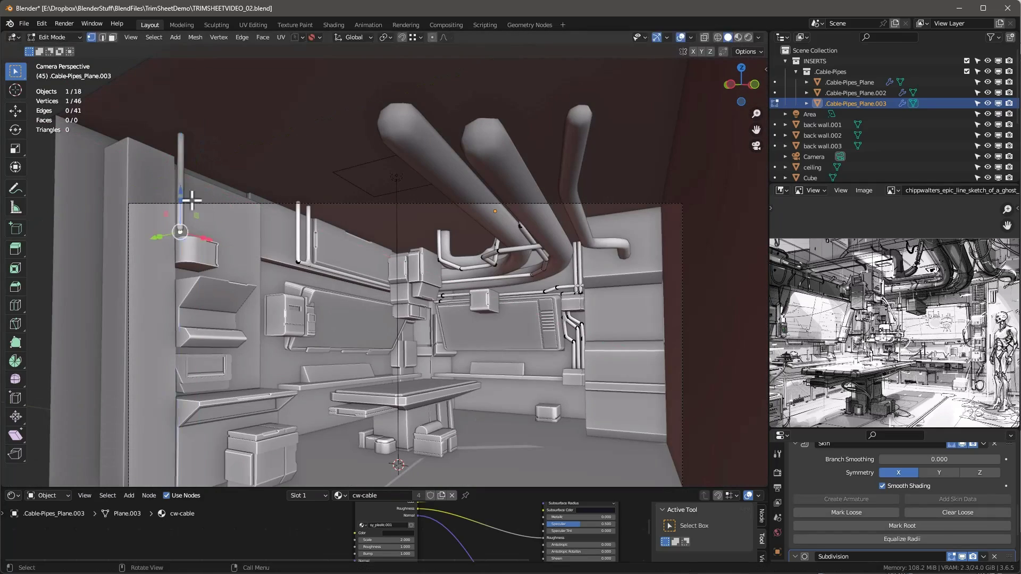
Build a short thin pipe along the floor at the foot of the shelf wall, extruded along Y, and adjust its height
{"action": "key", "text": "alt+z"}
{"action": "scroll", "coordinate": [299, 436], "scroll_direction": "up", "scroll_amount": 3}
{"action": "key", "text": "alt+z"}
{"action": "key", "text": "e"}
{"action": "key", "text": "y"}
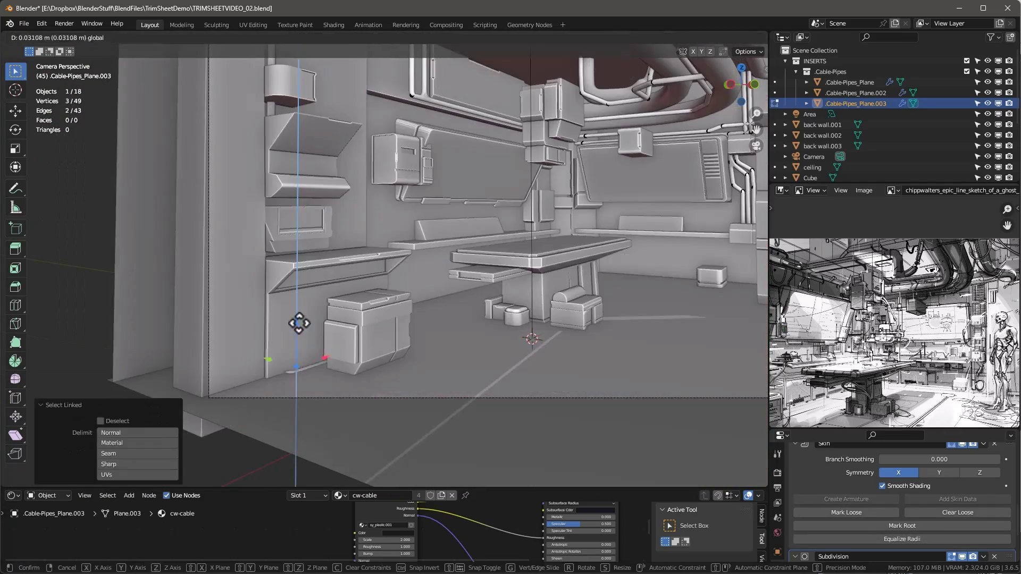
{"action": "left_click", "coordinate": [317, 351]}
Extend the floor pipe along X behind the cabinet toward the table, moving its end vertex about 1.65 m
{"action": "key", "text": "alt+z"}
{"action": "scroll", "coordinate": [402, 324], "scroll_direction": "down", "scroll_amount": 3}
{"action": "key", "text": "alt+z"}
{"action": "key", "text": "alt+z"}
{"action": "key", "text": "alt+z"}
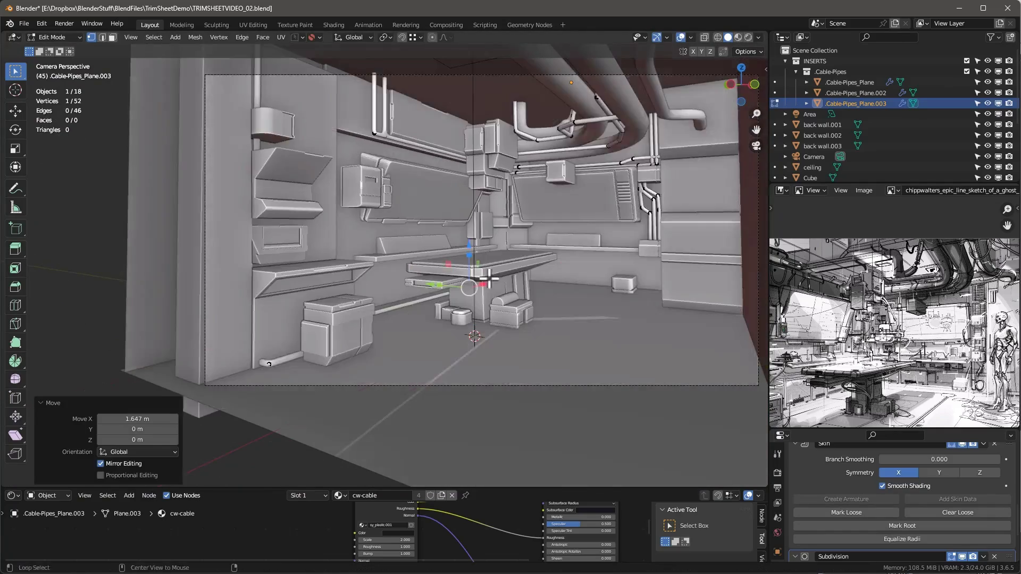
{"action": "key", "text": "e"}
{"action": "key", "text": "x"}
{"action": "left_click", "coordinate": [406, 318]}
Start a new vertical pipe segment beside the side wall's two upright pipes and position it in the front view
{"action": "key", "text": "alt+z"}
{"action": "left_click", "coordinate": [376, 113]}
{"action": "middle_click_drag", "start_coordinate": [379, 117], "coordinate": [385, 161], "text": "shift"}
{"action": "key", "text": "e"}
{"action": "left_click", "coordinate": [390, 160]}
{"action": "key", "text": "KP_1"}
{"action": "key", "text": "e"}
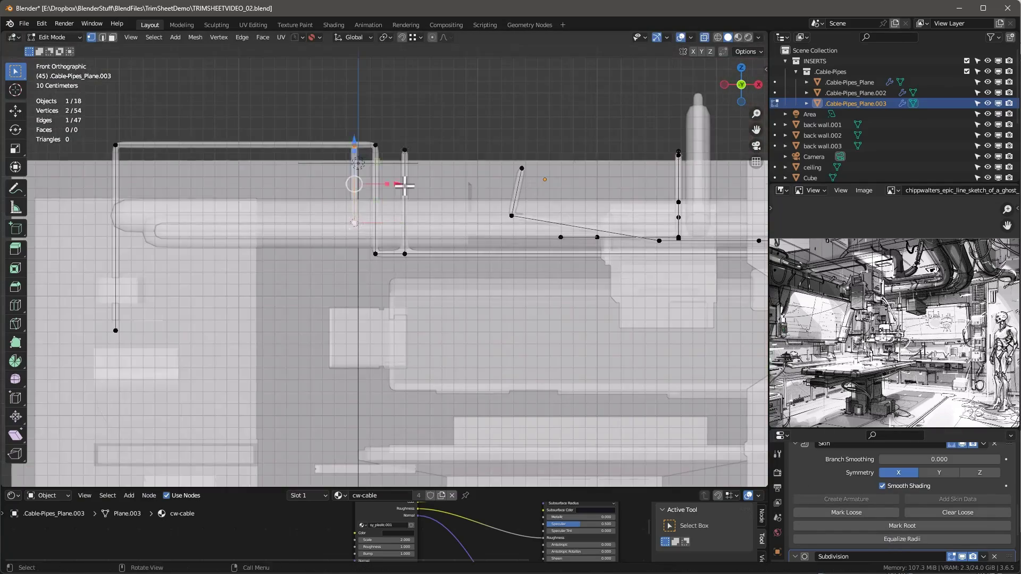
Extrude the new vertical pipe diagonally downward and along negative X in the camera view
{"action": "scroll", "coordinate": [404, 213], "scroll_direction": "down", "scroll_amount": 3}
{"action": "key", "text": "KP_0"}
{"action": "key", "text": "e"}
{"action": "left_click", "coordinate": [373, 191]}
{"action": "key", "text": "alt+z"}
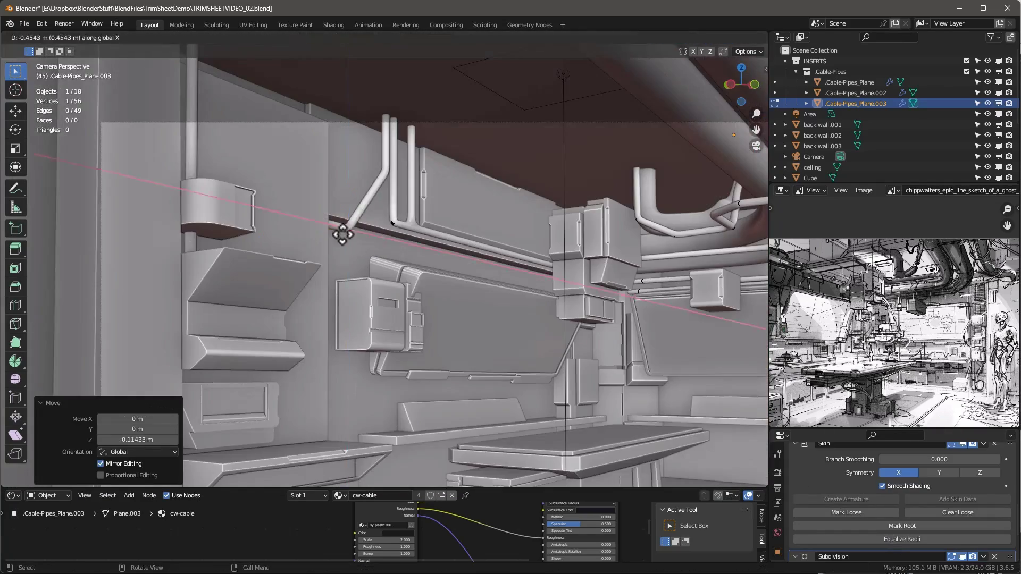
Branch a pipe off the shelf wall's vertical pipe: extrude it about 0.69 m down, along X, and up toward the ceiling
{"action": "key", "text": "alt+z"}
{"action": "key", "text": "e"}
{"action": "left_click", "coordinate": [280, 199]}
{"action": "key", "text": "e"}
{"action": "key", "text": "x"}
{"action": "left_click", "coordinate": [317, 268]}
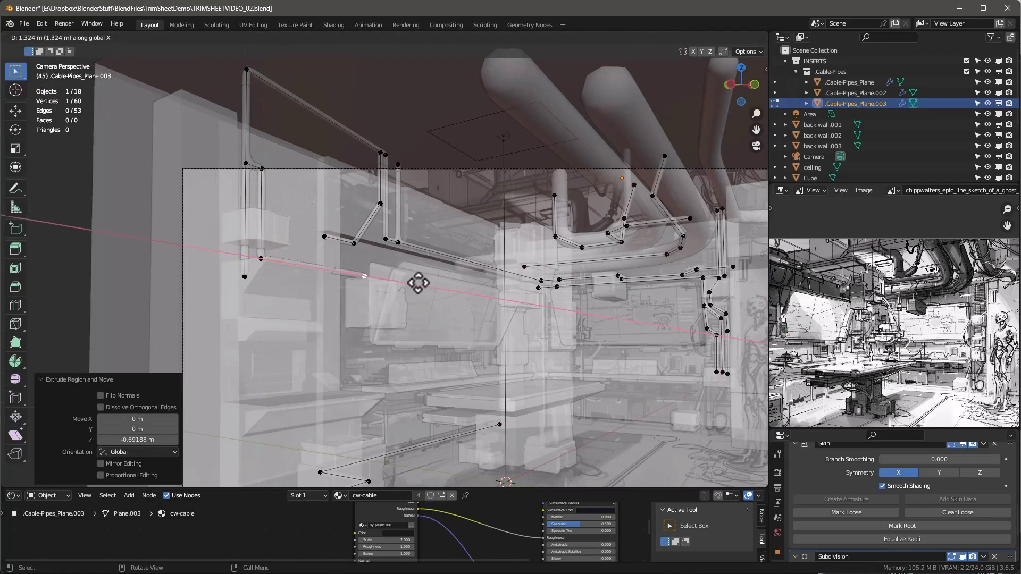
{"action": "key", "text": "e"}
{"action": "key", "text": "z"}
{"action": "left_click", "coordinate": [383, 160]}
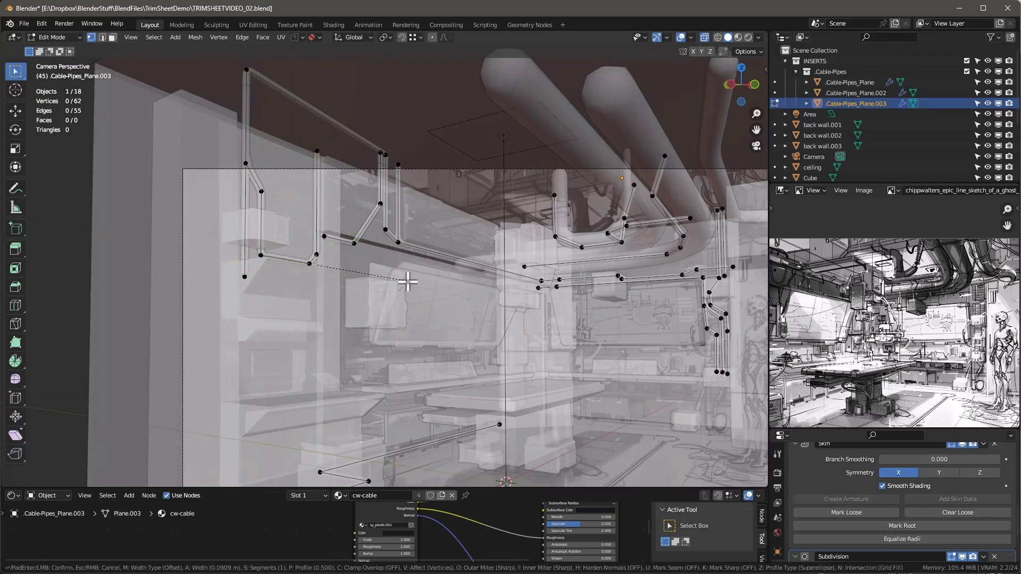
Add a pipe beside the branch, extruding it about 0.61 m down, along negative X and down behind the shelves, with its bend raised about 0.11 m
{"action": "left_click", "coordinate": [318, 244], "text": "shift"}
{"action": "key", "text": "alt+z"}
{"action": "key", "text": "e"}
{"action": "left_click", "coordinate": [342, 229]}
{"action": "key", "text": "e"}
{"action": "key", "text": "z"}
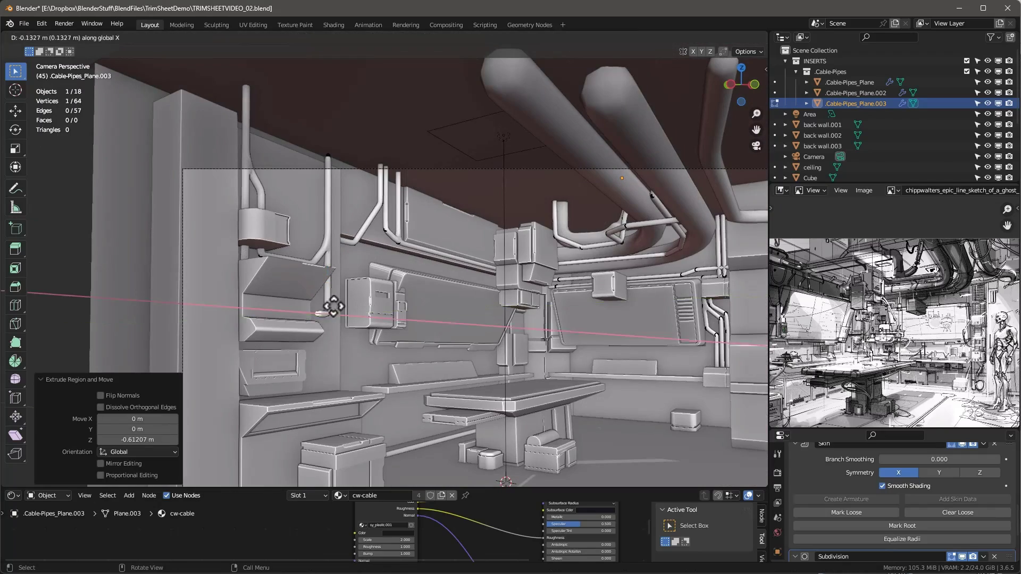
{"action": "left_click", "coordinate": [332, 369]}
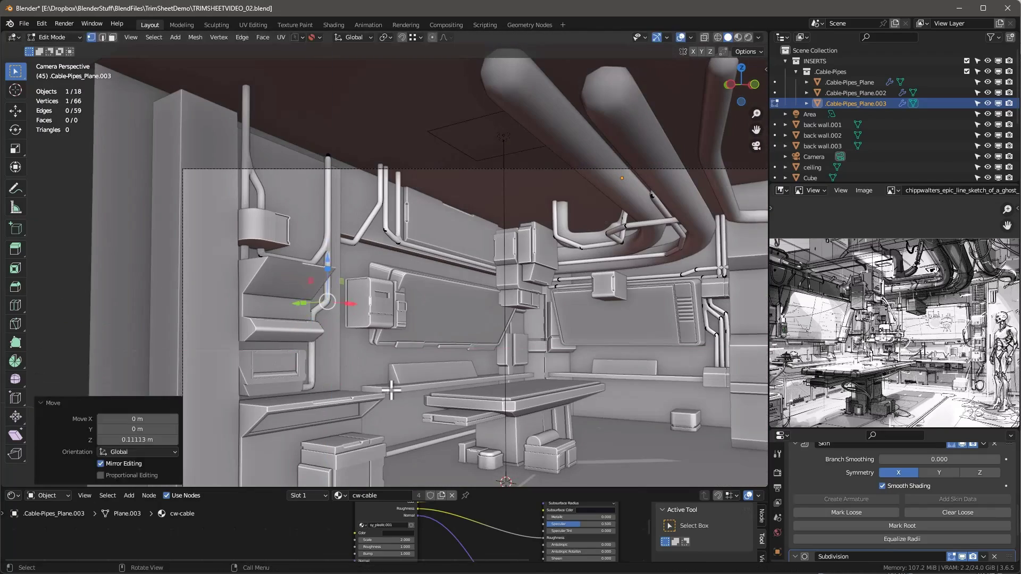
Start a new two-point pipe segment at the right-hand paneled wall and raise it about 0.47 m along Z
{"action": "key", "text": "ctrl+shift+b"}
{"action": "left_click", "coordinate": [311, 385]}
{"action": "key", "text": "ctrl+z"}
{"action": "middle_click_drag", "start_coordinate": [426, 385], "coordinate": [142, 301], "text": "shift"}
{"action": "key", "text": "l"}
{"action": "key", "text": "g"}
{"action": "key", "text": "z"}
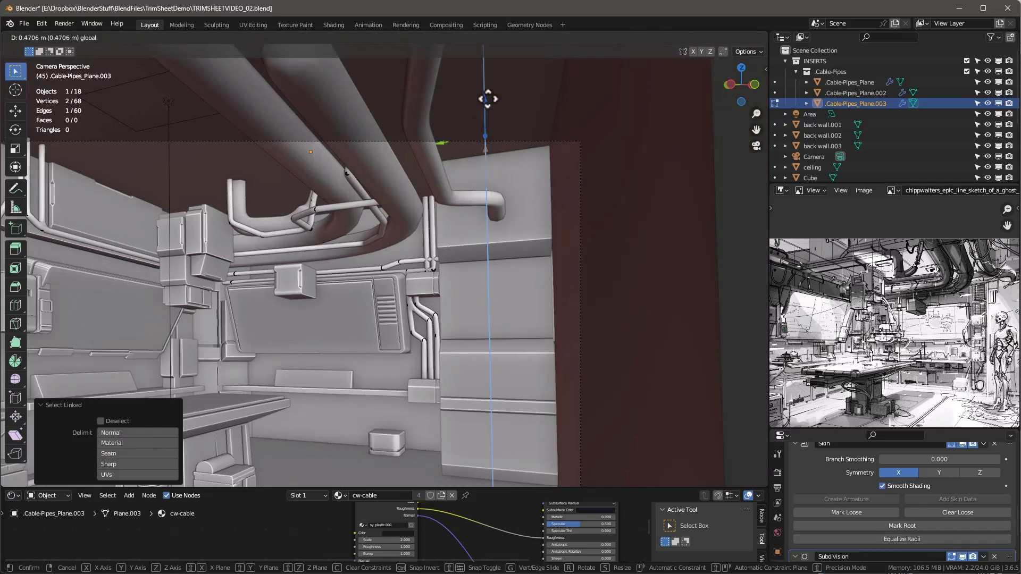
{"action": "left_click", "coordinate": [486, 99]}
Extrude the new segment's end vertex about 1.18 m straight down along Z in the front view
{"action": "key", "text": "KP_1"}
{"action": "key", "text": "alt+z"}
{"action": "left_click", "coordinate": [396, 198]}
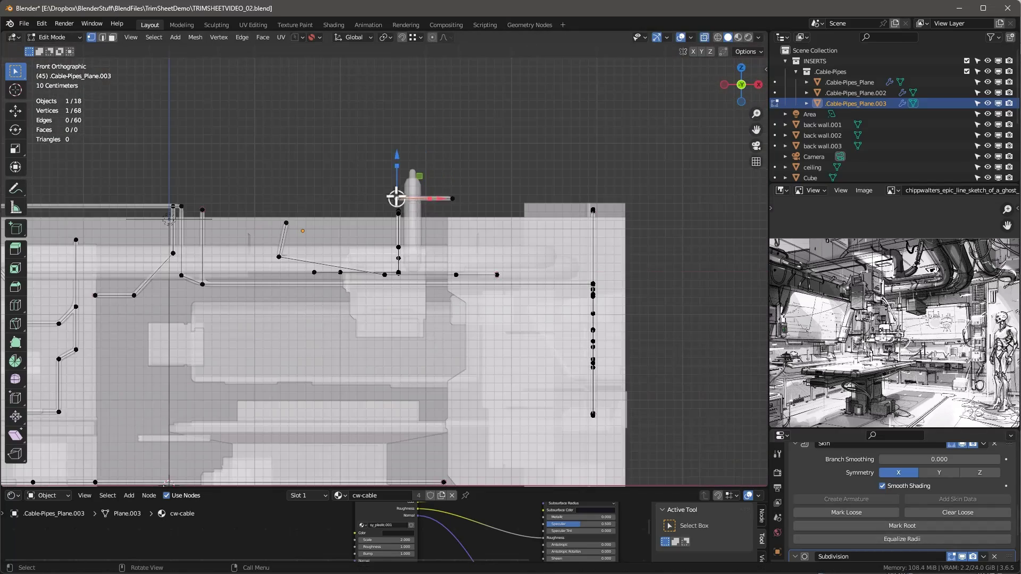
{"action": "left_click", "coordinate": [452, 199]}
{"action": "key", "text": "e"}
{"action": "key", "text": "z"}
{"action": "left_click", "coordinate": [455, 312]}
{"action": "key", "text": "KP_1"}
{"action": "key", "text": "alt+z"}
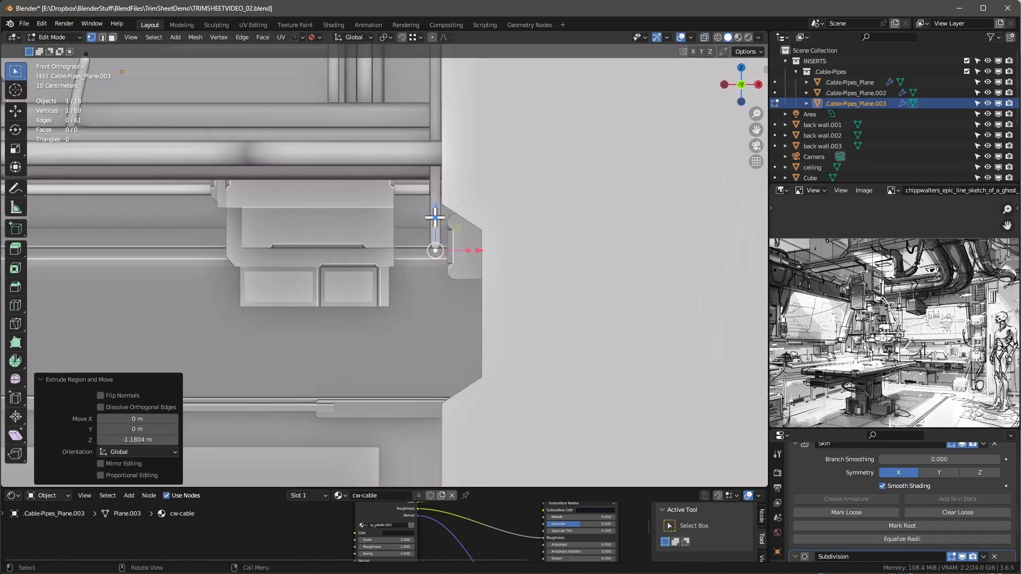
Continue the new pipe from its lower end with a short free extrusion followed by one down along Z
{"action": "key", "text": "e"}
{"action": "left_click", "coordinate": [469, 208]}
{"action": "key", "text": "e"}
{"action": "key", "text": "z"}
{"action": "left_click", "coordinate": [469, 345]}
{"action": "left_click", "coordinate": [422, 375]}
{"action": "middle_click_drag", "start_coordinate": [423, 375], "coordinate": [406, 323]}
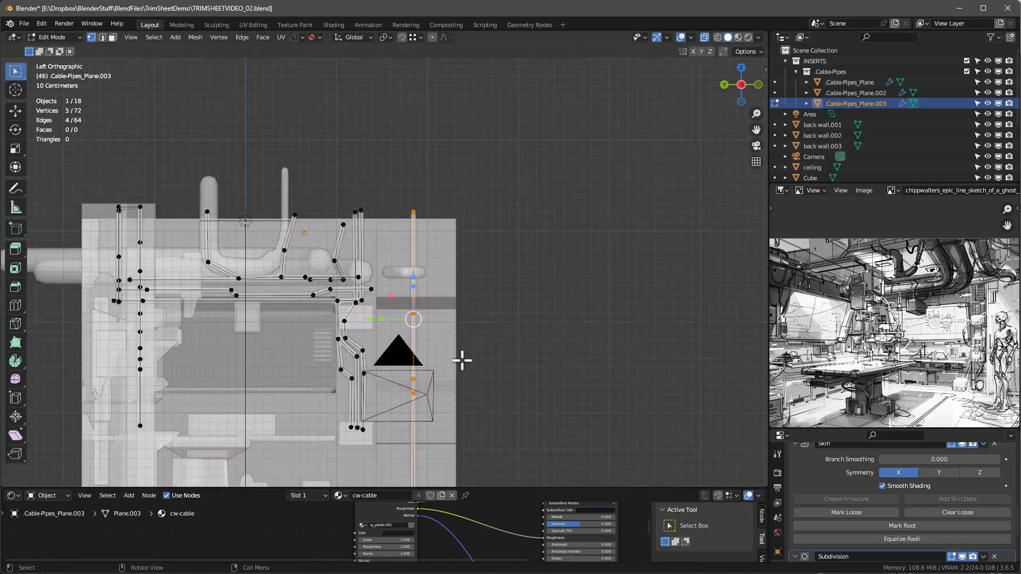
Move the middle section of the outermost vertical pipe about 0.138 m along negative Y in the camera view
{"action": "key", "text": "KP_0"}
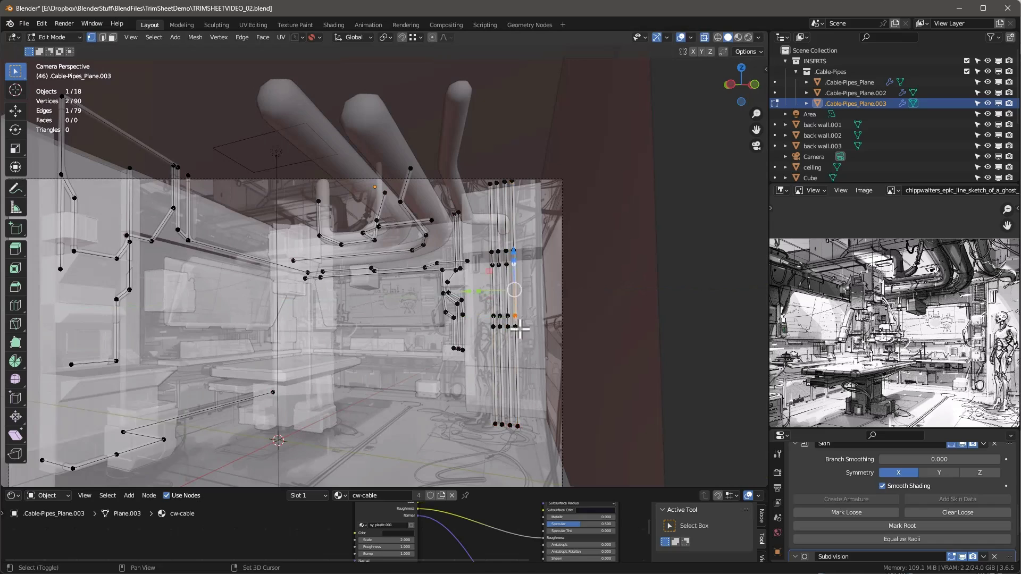
{"action": "key", "text": "g"}
{"action": "key", "text": "y"}
{"action": "key", "text": "alt+z"}
{"action": "middle_click_drag", "start_coordinate": [554, 422], "coordinate": [568, 385], "text": "shift"}
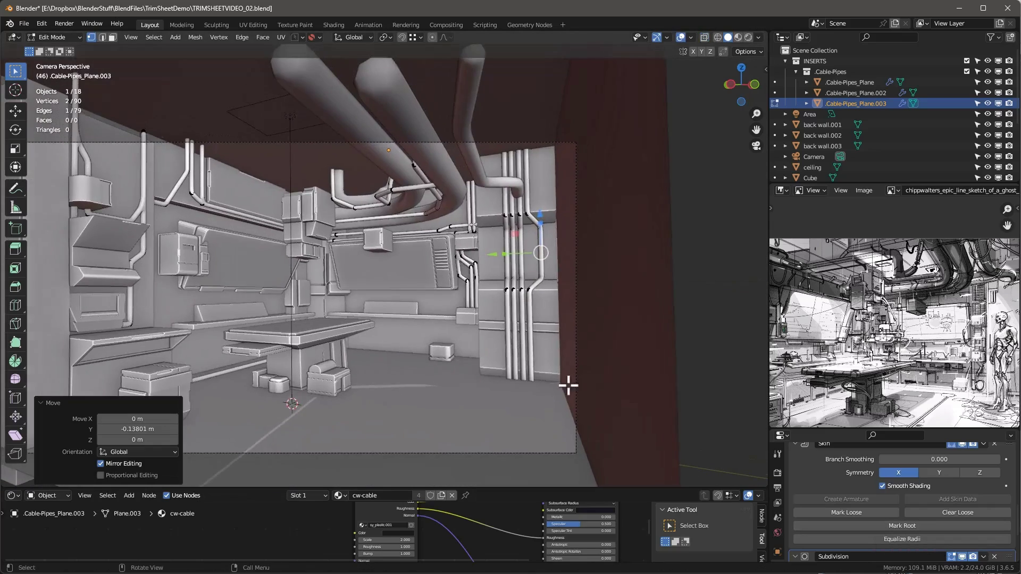
Branch a pipe off the foot of the vertical pipes with consecutive extrusions along Y, X and Y
{"action": "left_click", "coordinate": [509, 386]}
{"action": "key", "text": "e"}
{"action": "key", "text": "y"}
{"action": "left_click", "coordinate": [471, 330]}
{"action": "key", "text": "e"}
{"action": "key", "text": "x"}
{"action": "key", "text": "e"}
{"action": "key", "text": "y"}
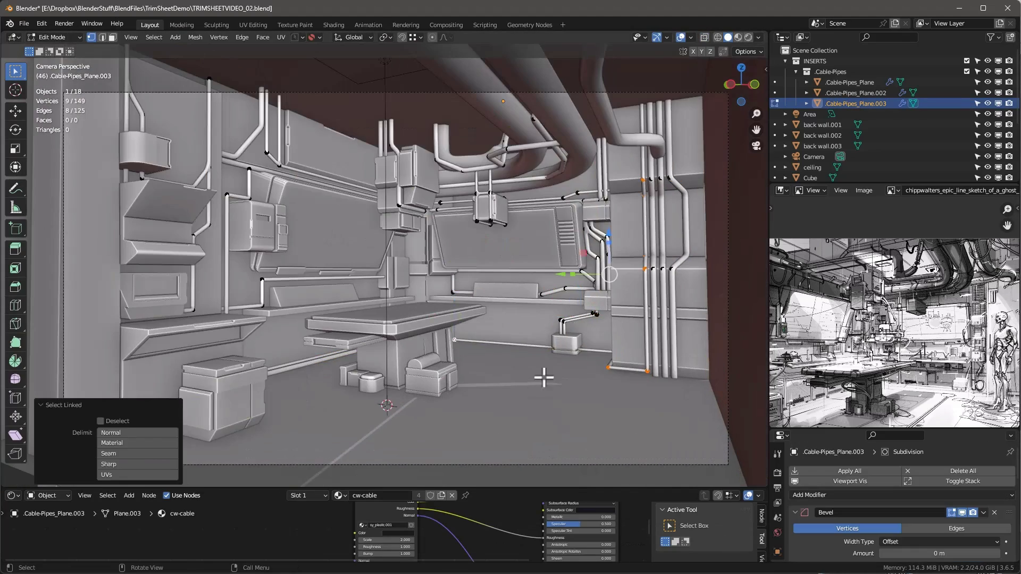
{"action": "key", "text": "alt+z"}
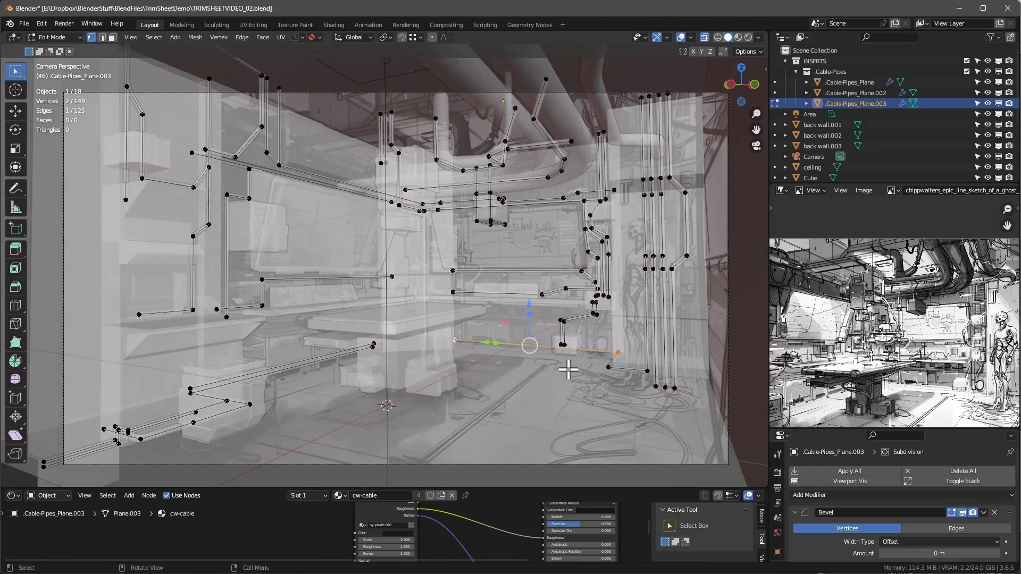
{"action": "key", "text": "alt+z"}
{"action": "key", "text": "alt+z"}
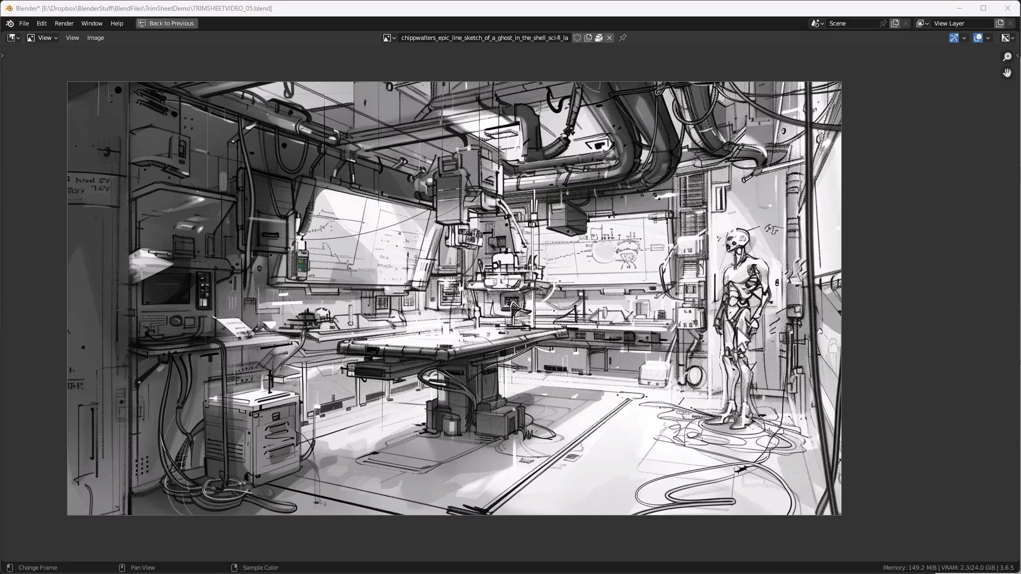
Restore the multi-panel layout and show the scene in solid shading with backface culling enabled
{"action": "key", "text": "ctrl+space"}
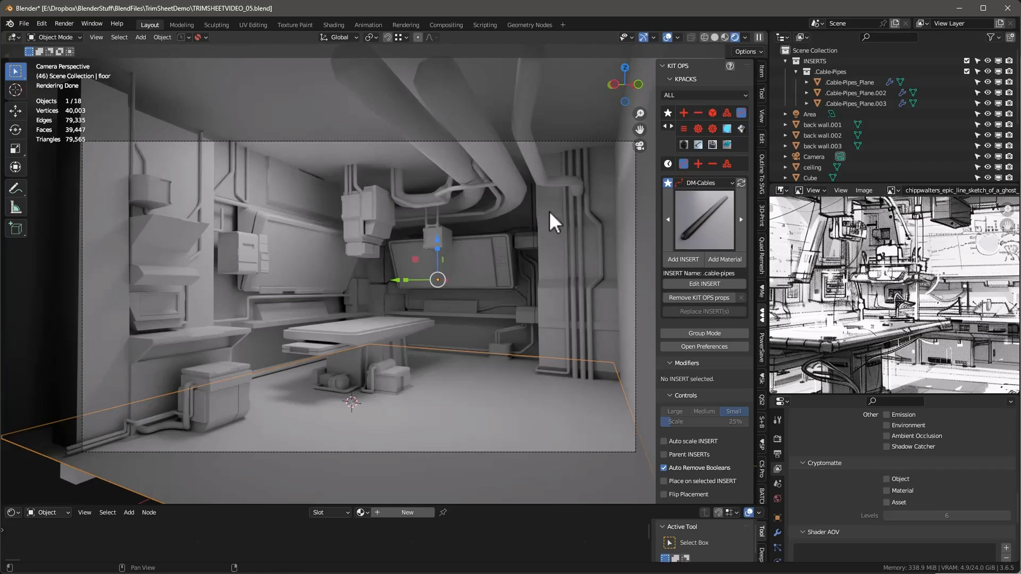
{"action": "left_click", "coordinate": [714, 37]}
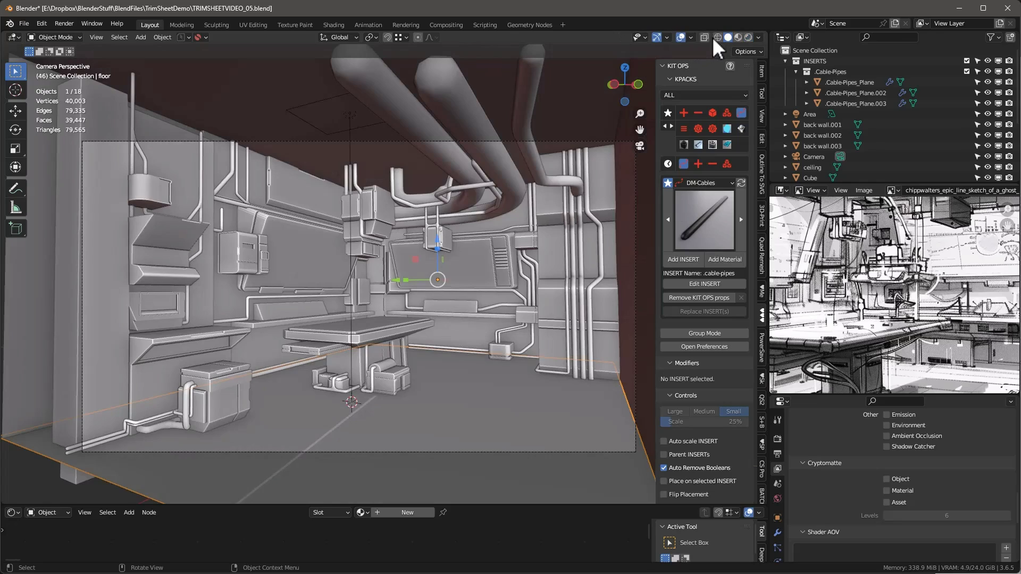
{"action": "left_click", "coordinate": [759, 37]}
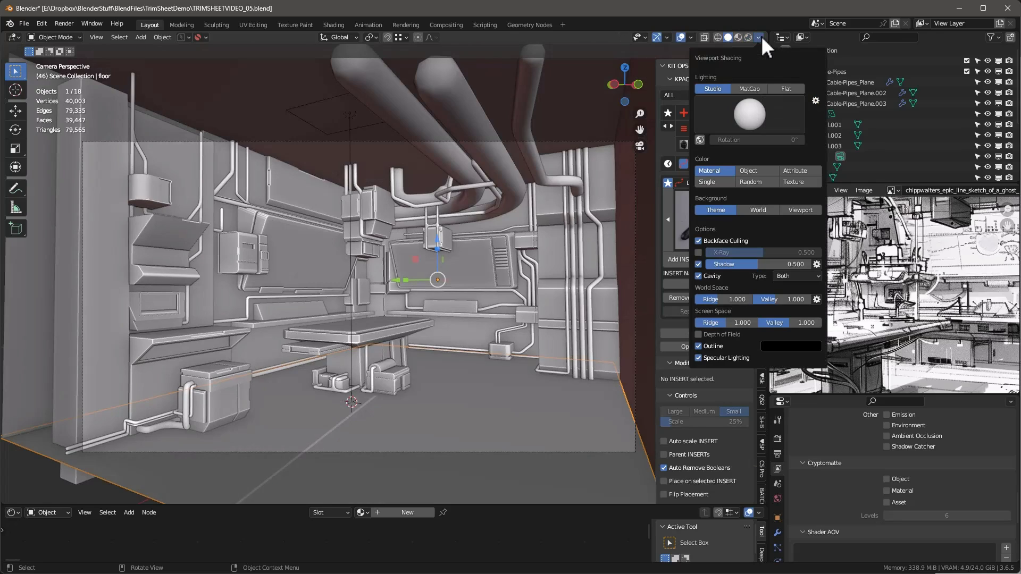
{"action": "left_click", "coordinate": [698, 240]}
{"action": "left_click", "coordinate": [700, 240]}
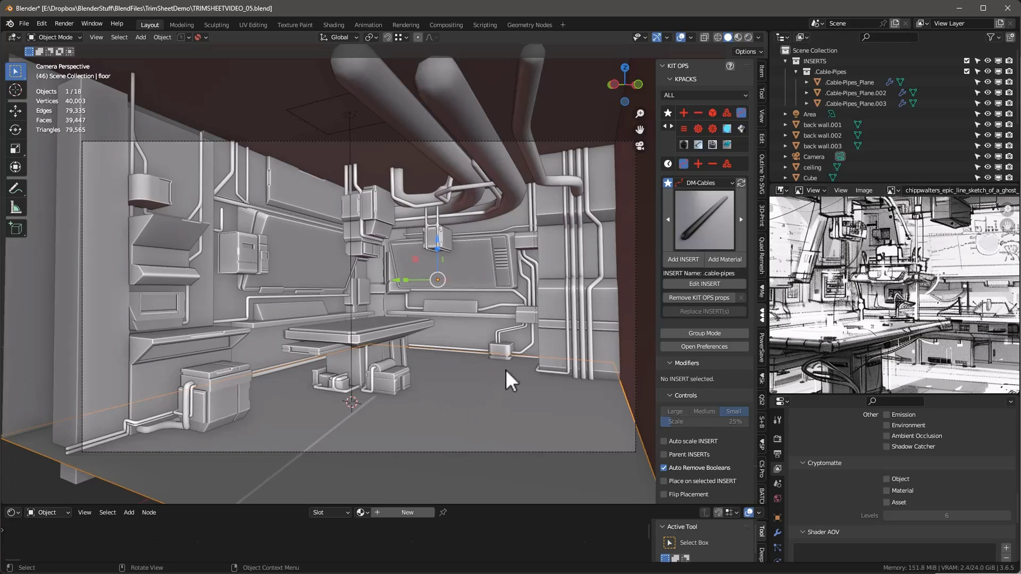
Add the zCable-Coiled insert from the DM-Cables pack and place it on the floor in front of the vertical pipes
{"action": "left_click", "coordinate": [707, 216]}
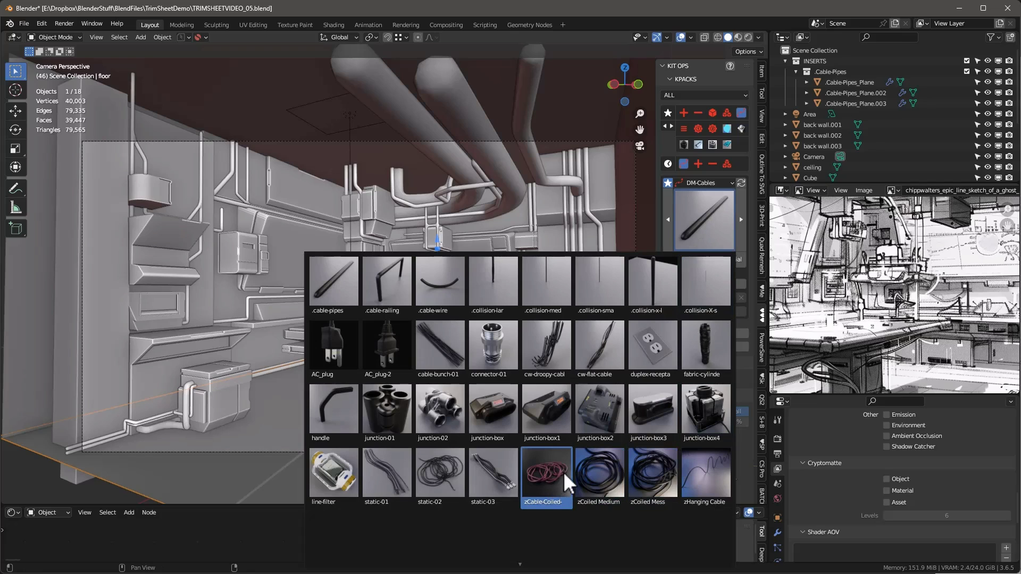
{"action": "left_click", "coordinate": [548, 479]}
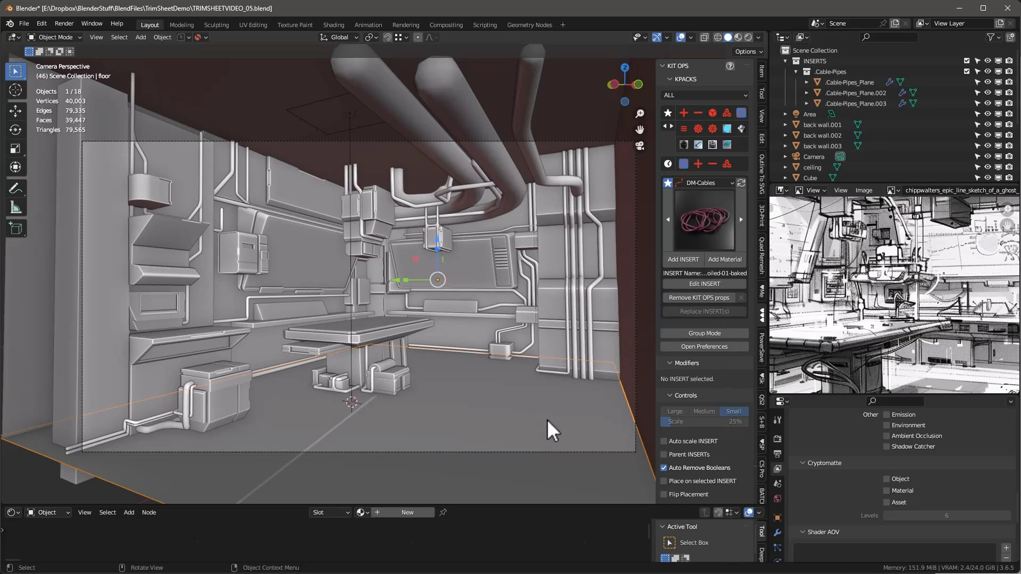
{"action": "scroll", "coordinate": [906, 297], "scroll_direction": "down", "scroll_amount": 3}
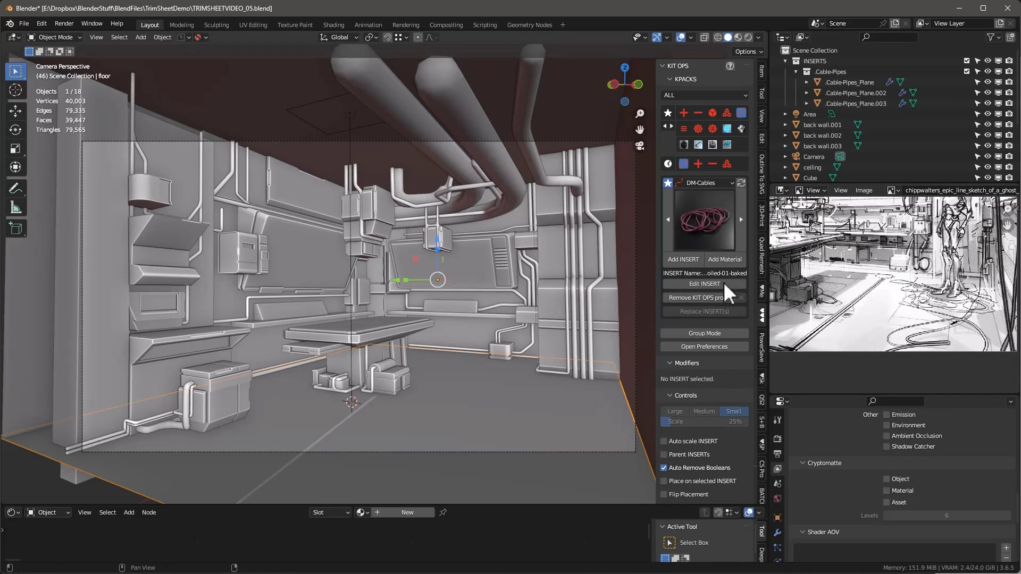
{"action": "left_click", "coordinate": [697, 262]}
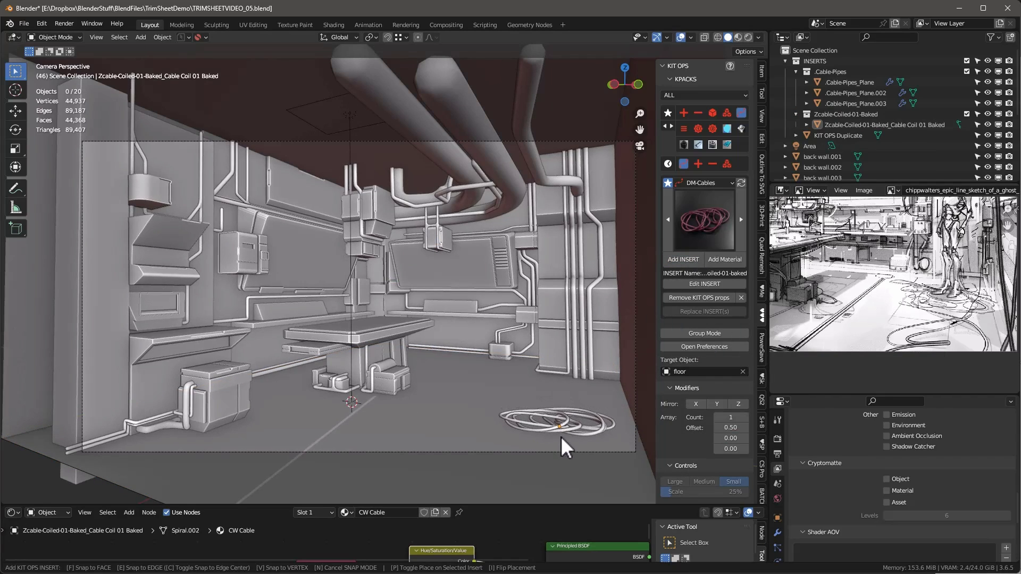
{"action": "left_click", "coordinate": [551, 445]}
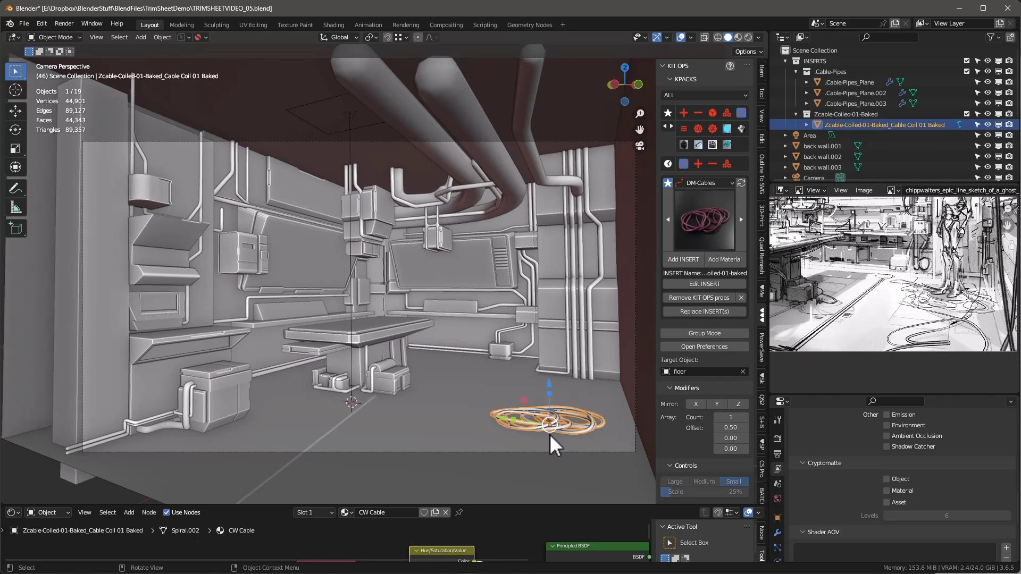
Add the zCoiled Mess insert from DM-Cables and place it on the floor in front of the cabinet
{"action": "left_click", "coordinate": [707, 221]}
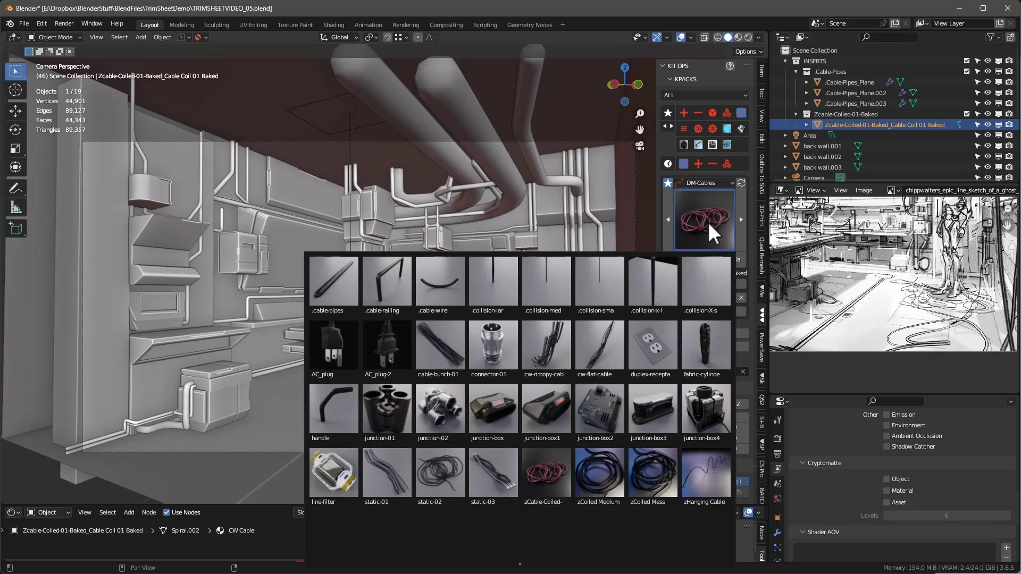
{"action": "left_click", "coordinate": [655, 478]}
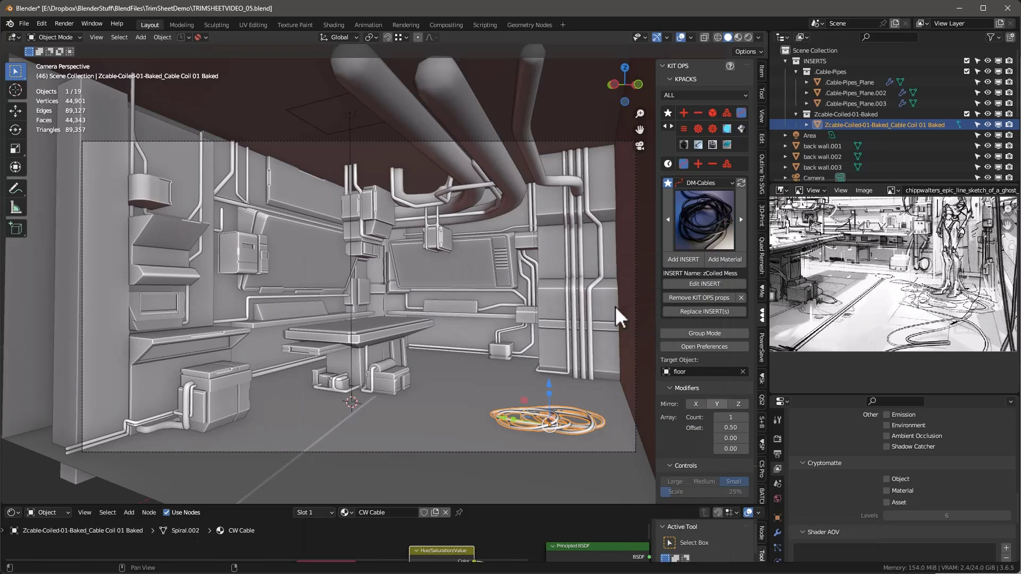
{"action": "left_click", "coordinate": [681, 259]}
{"action": "scroll", "coordinate": [222, 448], "scroll_direction": "down", "scroll_amount": 8}
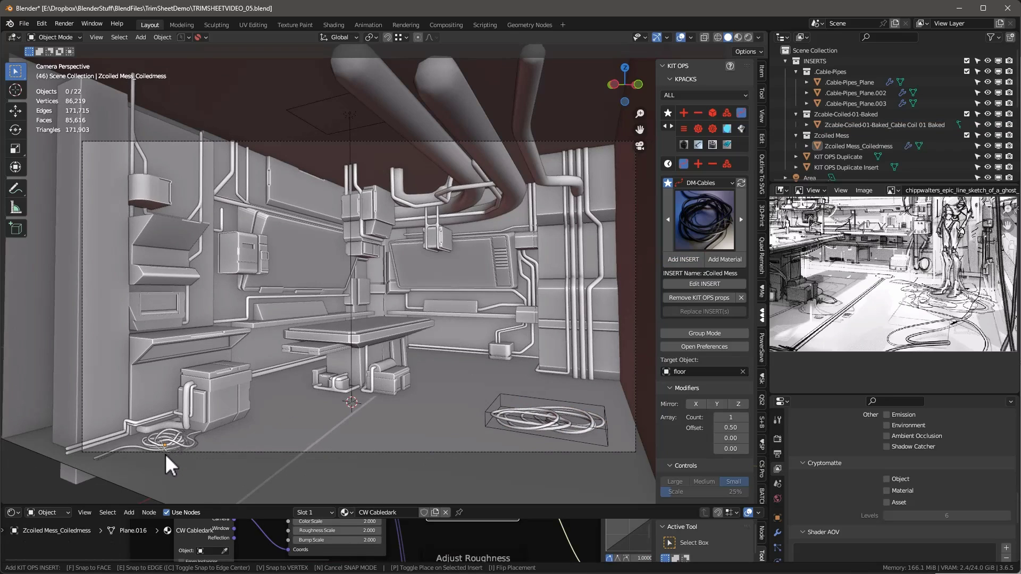
{"action": "left_click", "coordinate": [225, 450]}
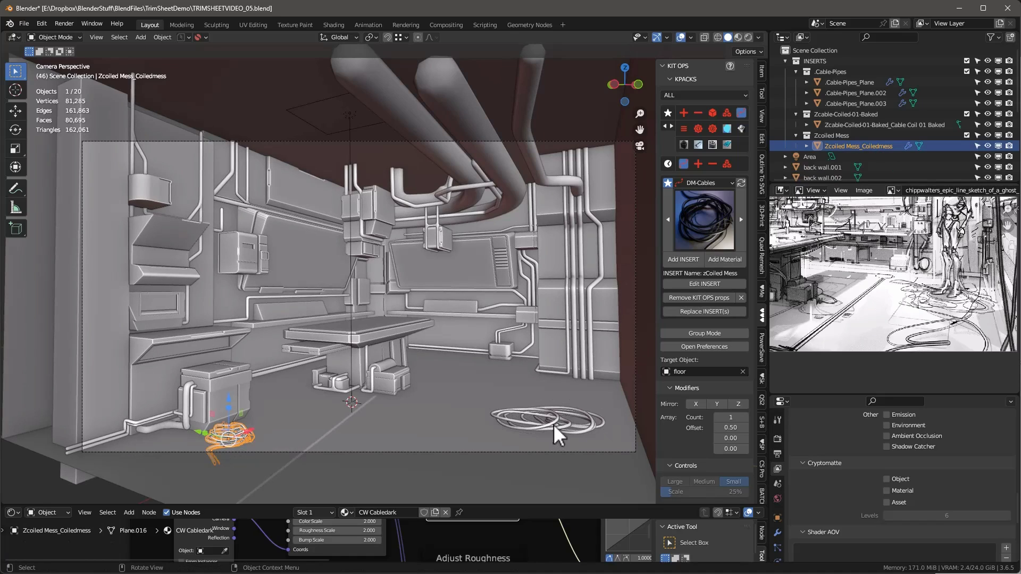
Duplicate the coiled cable and move the copy across the floor about -1.57 m in X and 0.99 m in Y
{"action": "left_click", "coordinate": [553, 424]}
{"action": "key", "text": "shift+d"}
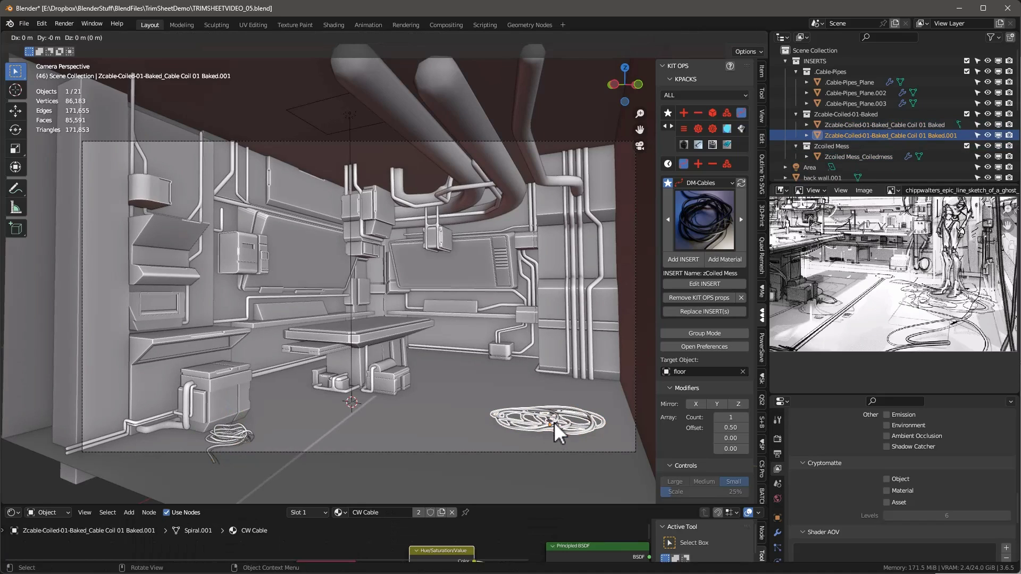
{"action": "key", "text": "shift+z"}
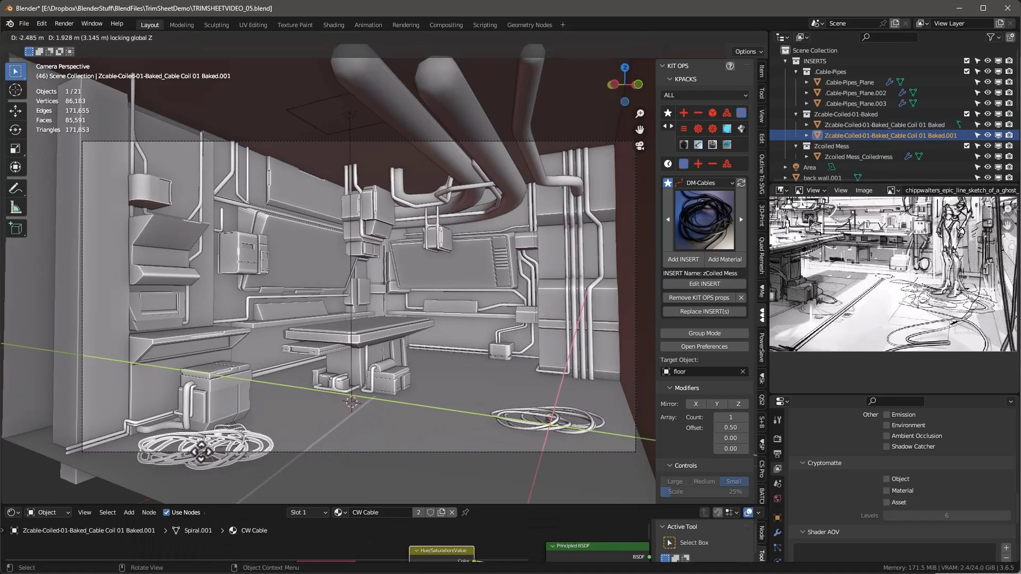
{"action": "left_click", "coordinate": [319, 447]}
Relocate the duplicated coil with KIT OPS so it sits on the floor just behind the cabinet's corner
{"action": "right_click", "coordinate": [352, 528]}
{"action": "mouse_move", "coordinate": [353, 551]}
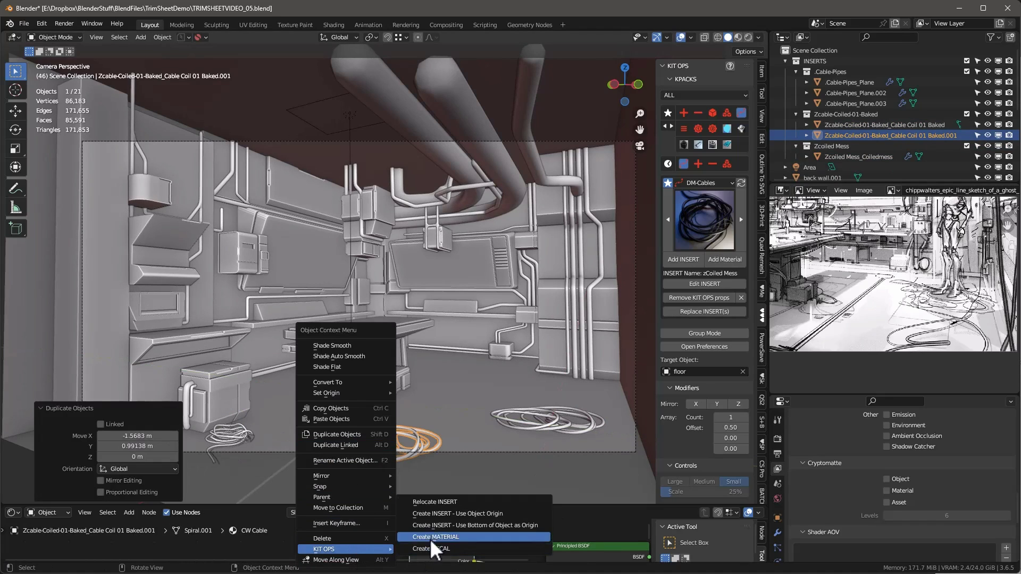
{"action": "left_click", "coordinate": [447, 514]}
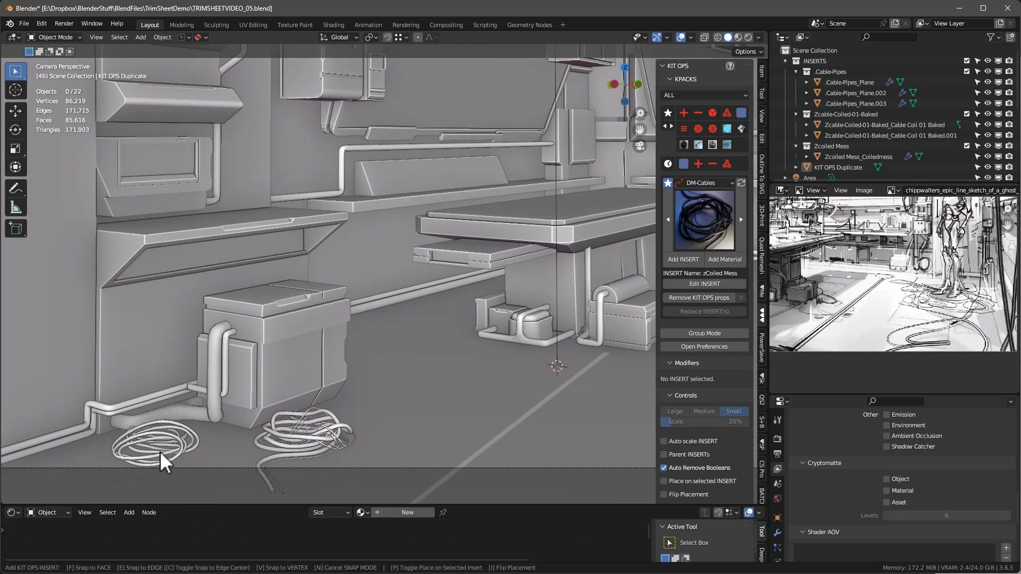
{"action": "left_click", "coordinate": [130, 470]}
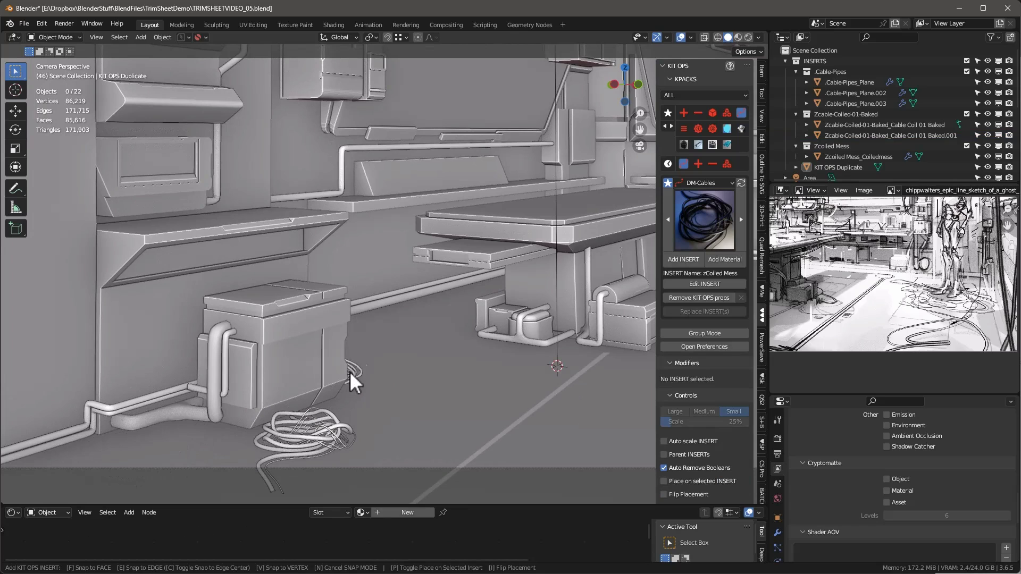
{"action": "left_click", "coordinate": [351, 385]}
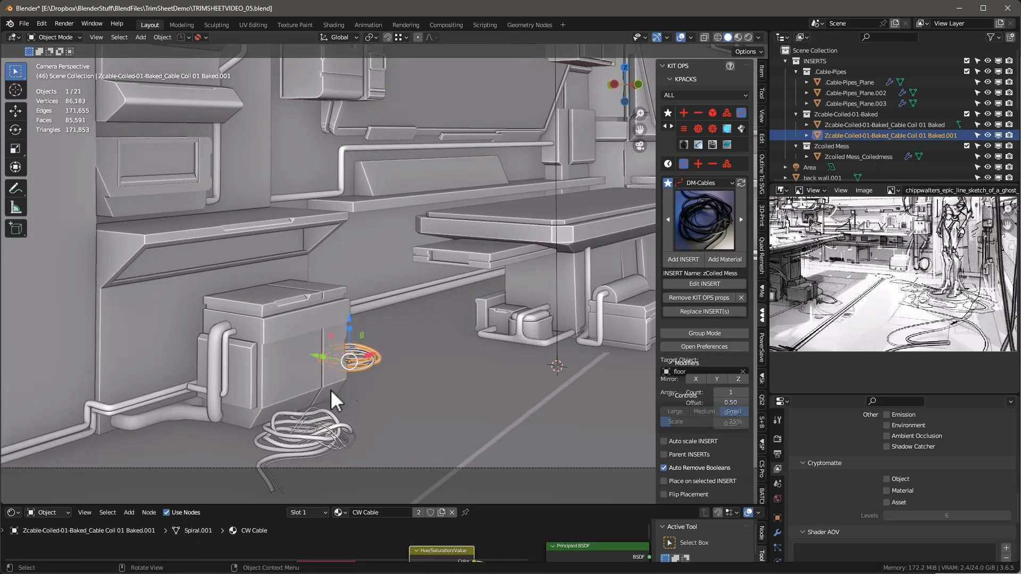
{"action": "scroll", "coordinate": [330, 401], "scroll_direction": "down", "scroll_amount": 4}
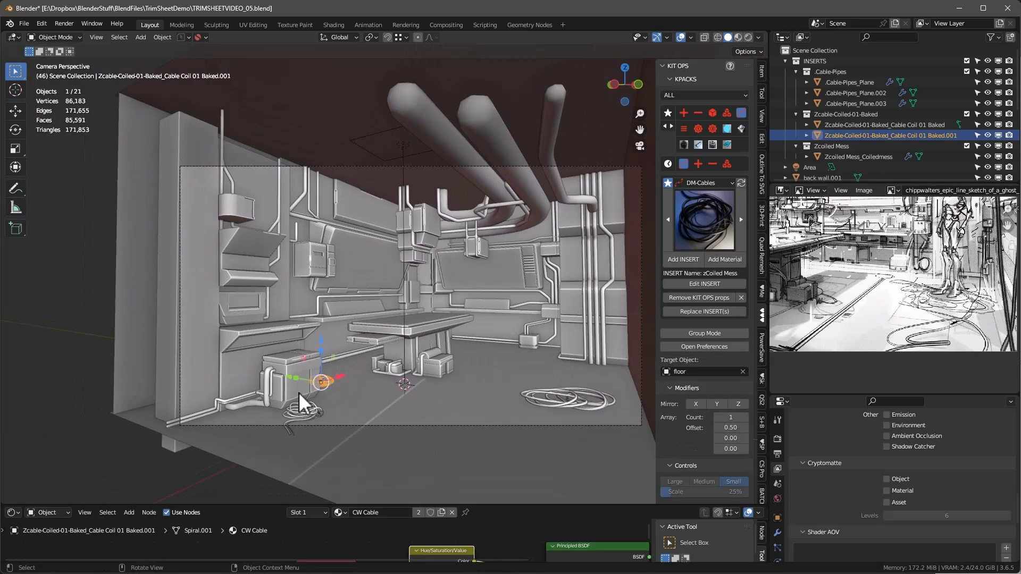
Add the zHanging Duel Cables insert with the ceiling as its target and place it along the ceiling near the window wall
{"action": "left_click", "coordinate": [703, 222]}
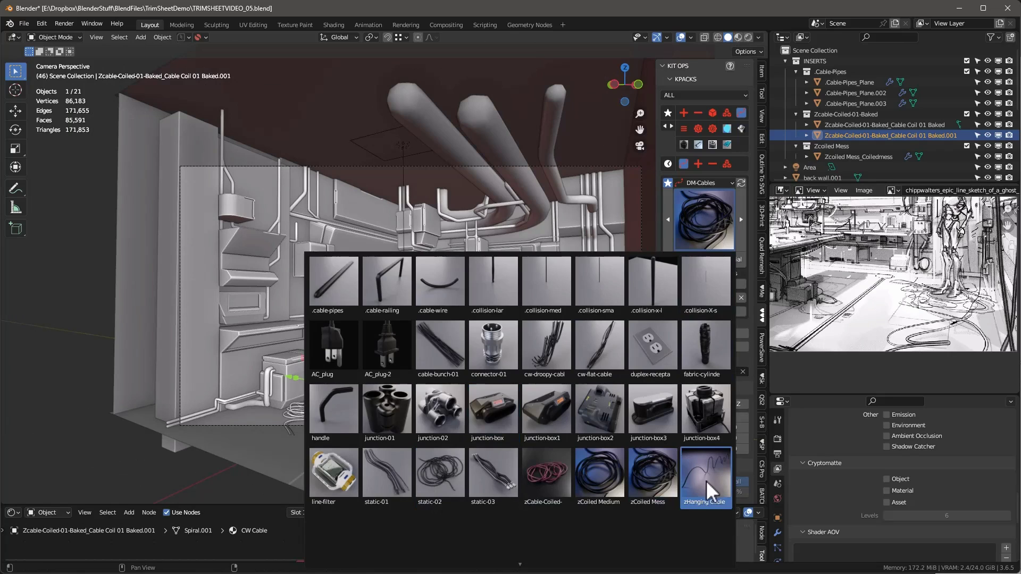
{"action": "scroll", "coordinate": [342, 531], "scroll_direction": "down", "scroll_amount": 1}
{"action": "left_click", "coordinate": [334, 532]}
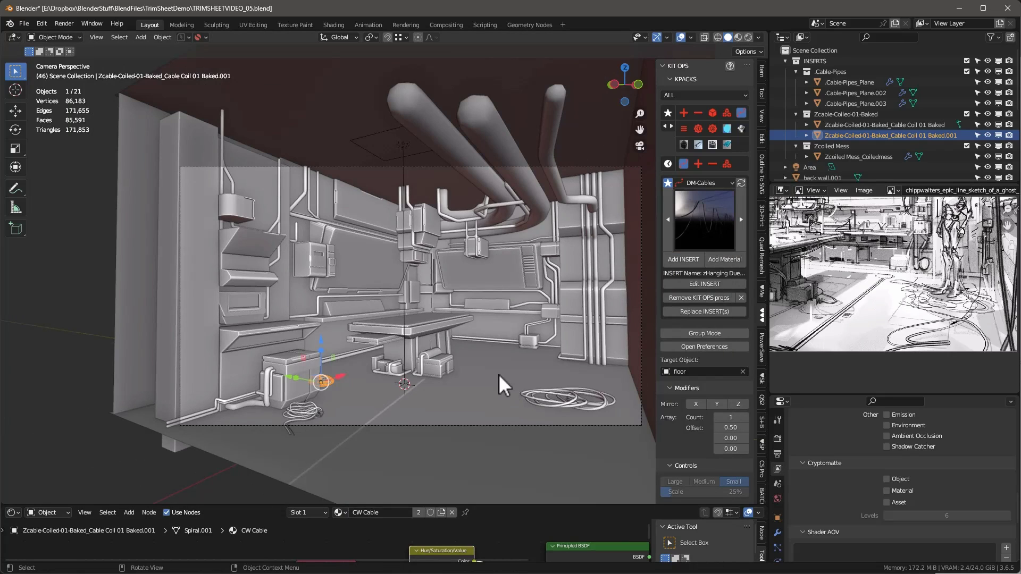
{"action": "left_click", "coordinate": [378, 183]}
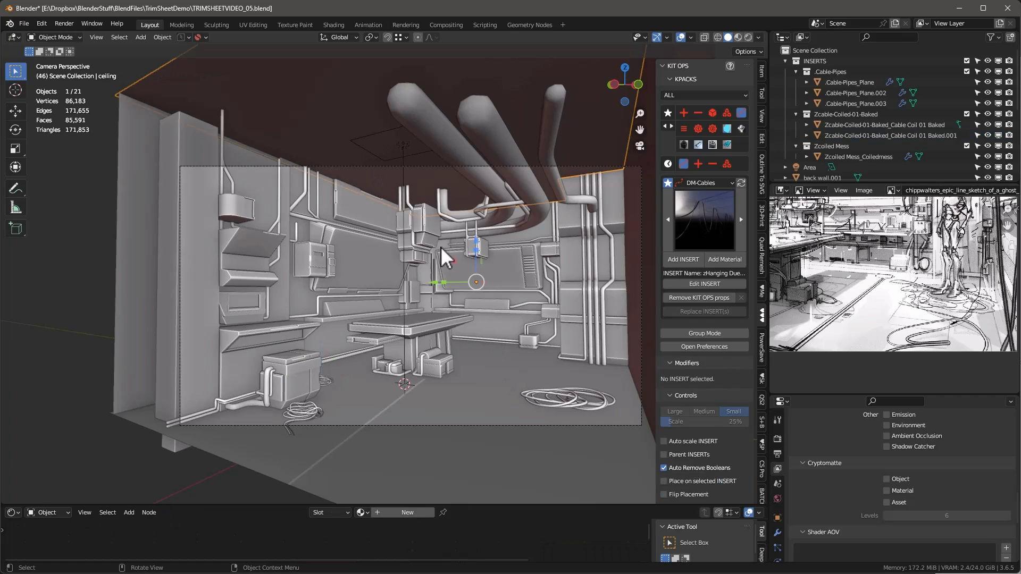
{"action": "middle_click_drag", "start_coordinate": [443, 272], "coordinate": [358, 324]}
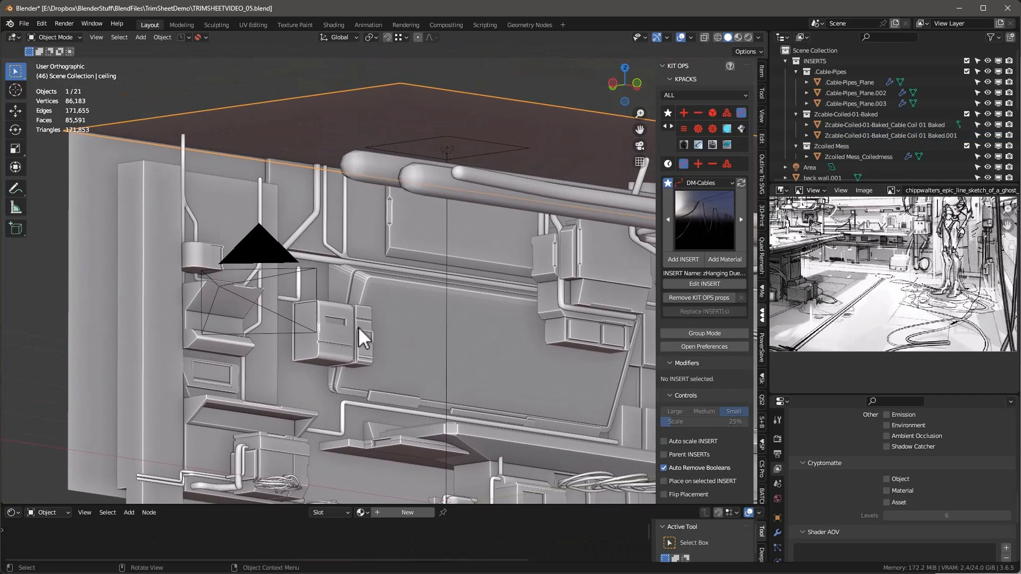
{"action": "key", "text": "KP_0"}
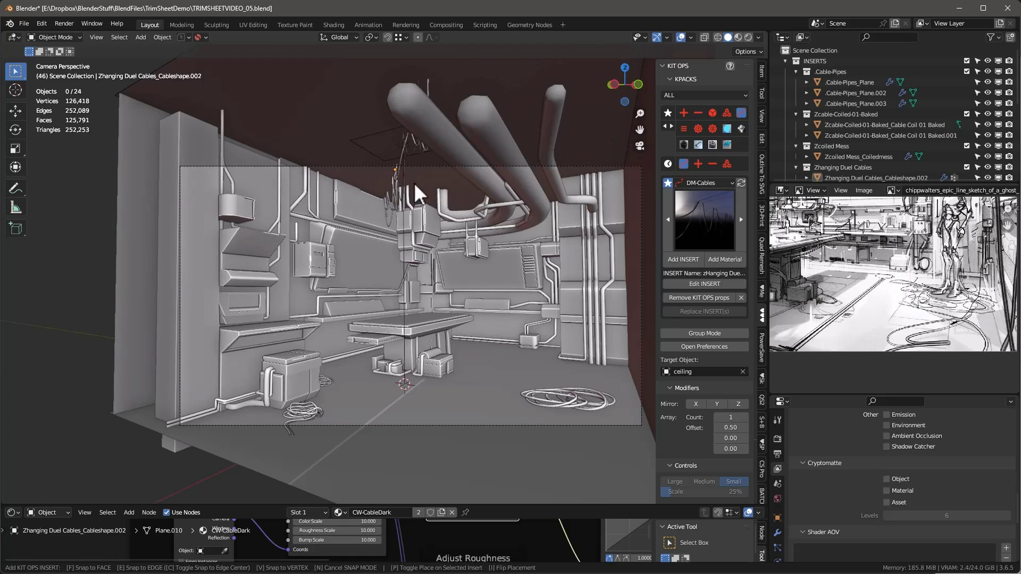
{"action": "left_click", "coordinate": [372, 197]}
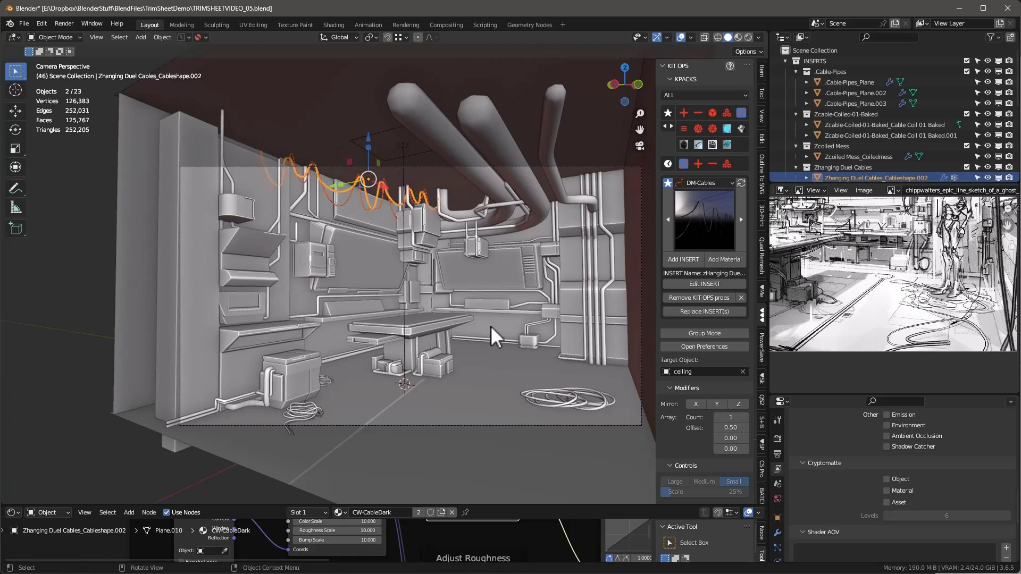
Add the static-01 insert from DM-Cables and place it on the floor between the cabinet and the desk base
{"action": "left_click", "coordinate": [716, 238]}
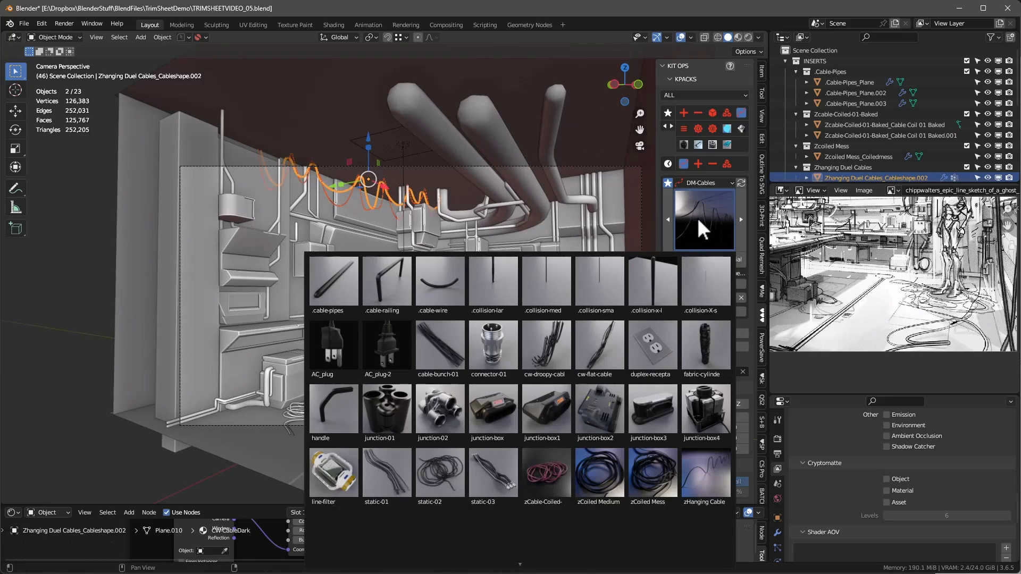
{"action": "left_click", "coordinate": [387, 475]}
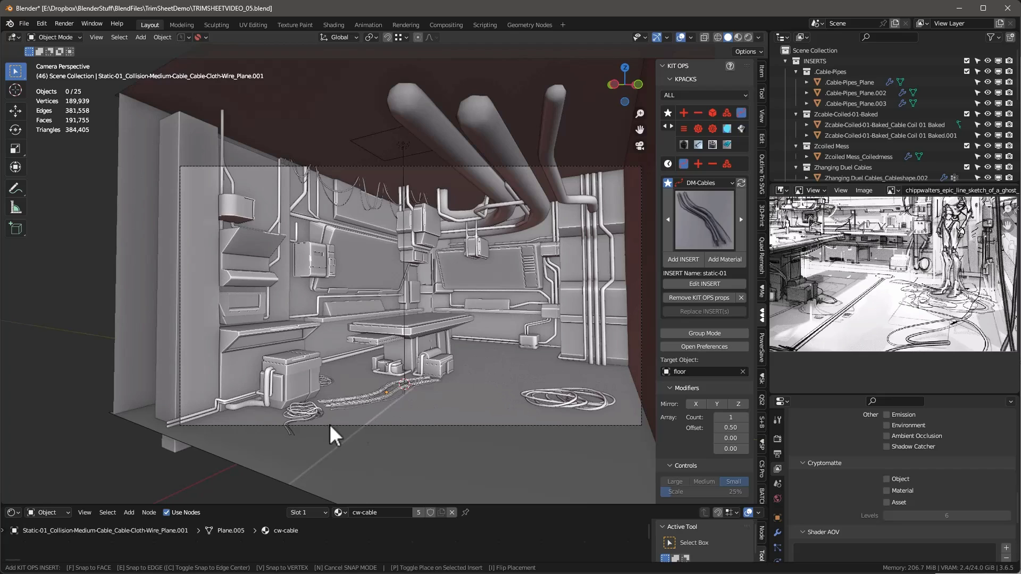
{"action": "left_click", "coordinate": [349, 405]}
{"action": "left_click", "coordinate": [493, 365]}
Show the room in rendered shading, collapse the INSERTS collection, and set the camera's Passepartout to 0.952
{"action": "left_click", "coordinate": [748, 37]}
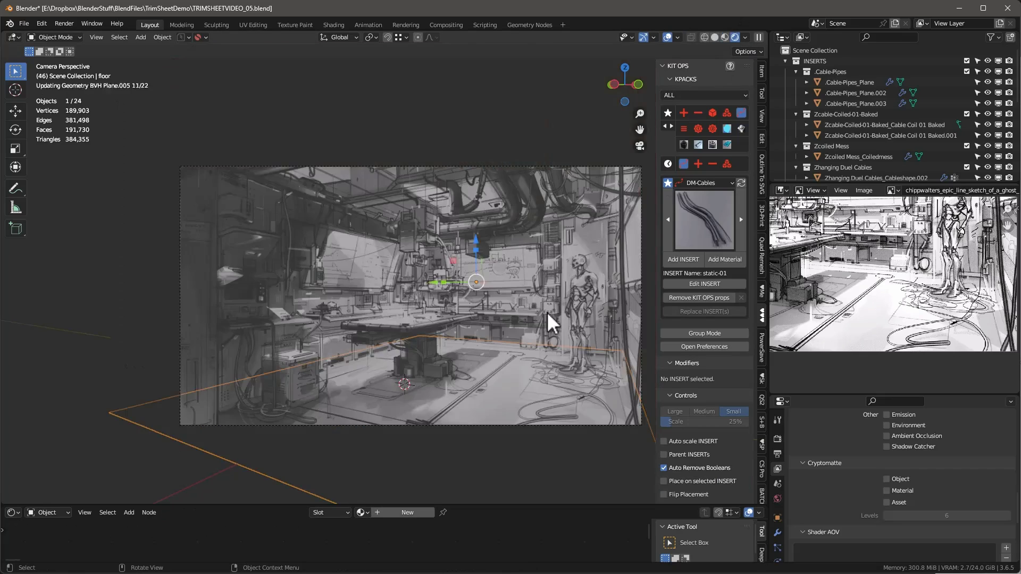
{"action": "scroll", "coordinate": [547, 311], "scroll_direction": "up", "scroll_amount": 1}
{"action": "middle_click_drag", "start_coordinate": [547, 311], "coordinate": [520, 318], "text": "shift"}
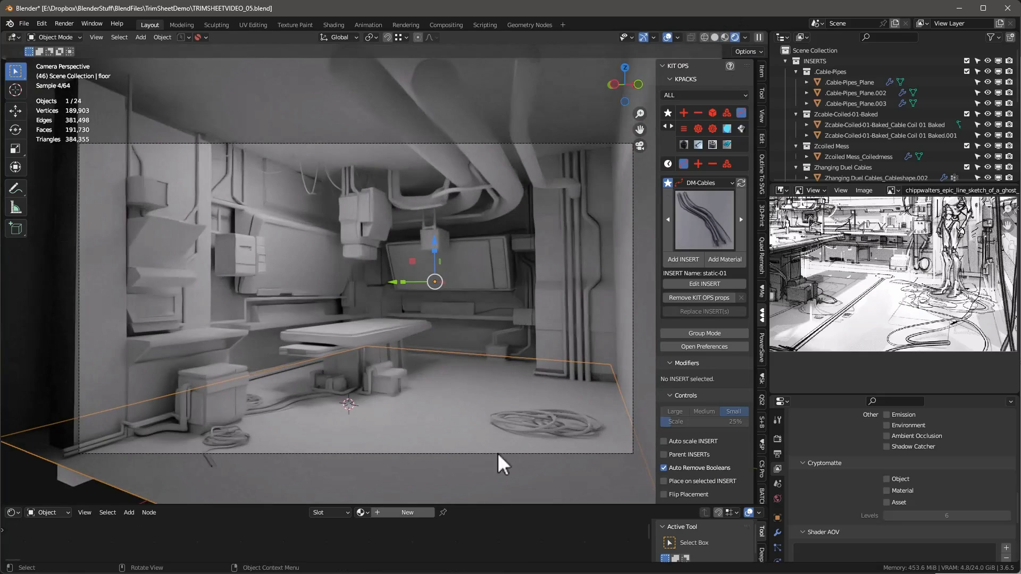
{"action": "left_click", "coordinate": [785, 61]}
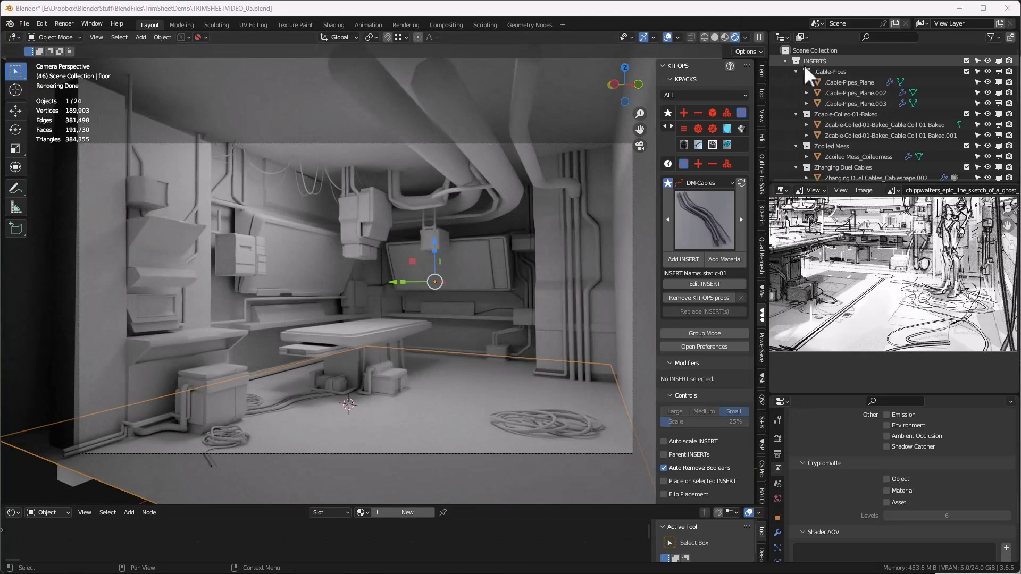
{"action": "left_click", "coordinate": [813, 114]}
Add the cw-droopy-cables insert from DM-Cables with the ceiling as its target and place it on the ceiling
{"action": "left_click", "coordinate": [705, 219]}
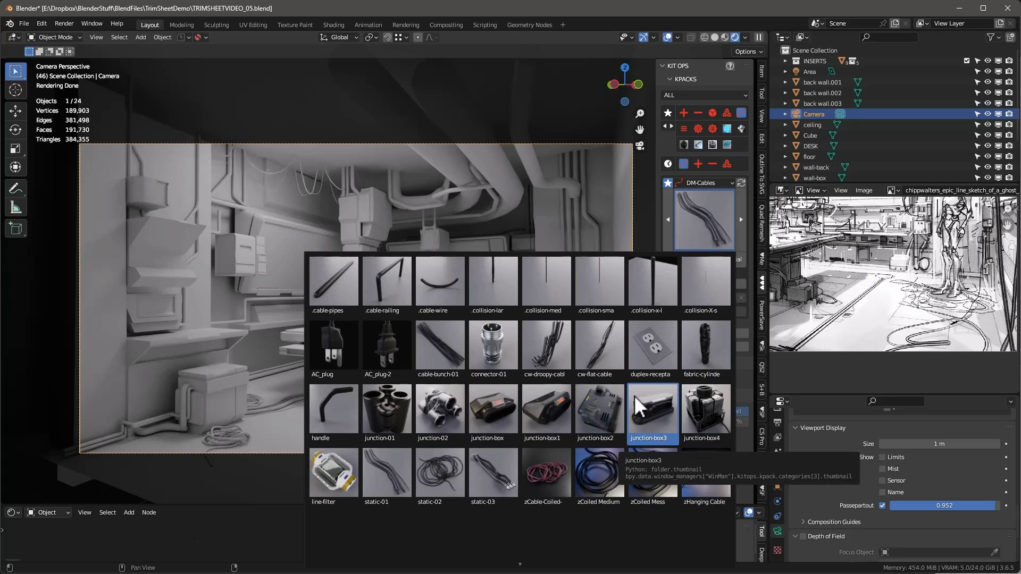
{"action": "left_click", "coordinate": [551, 359]}
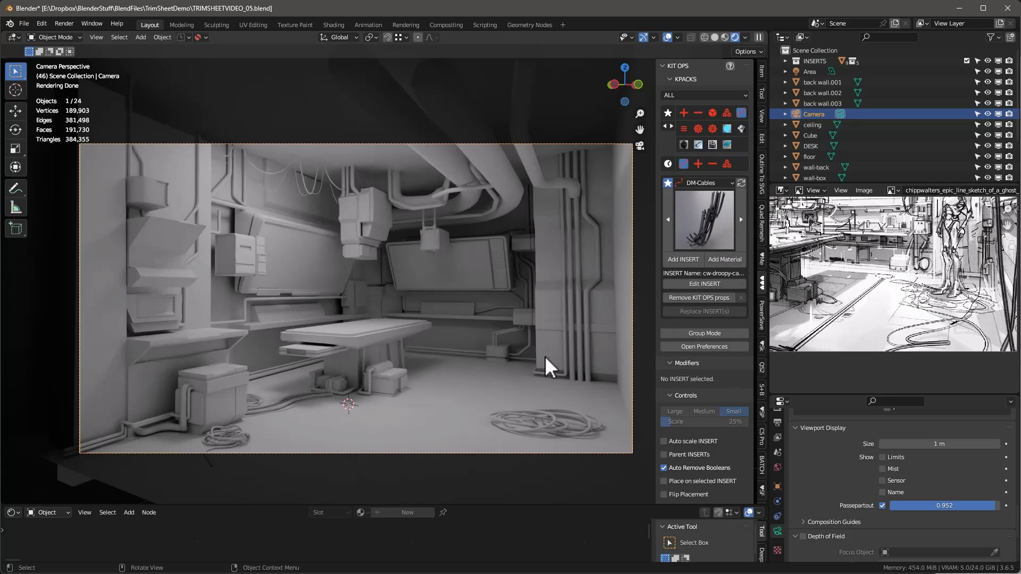
{"action": "left_click", "coordinate": [392, 165]}
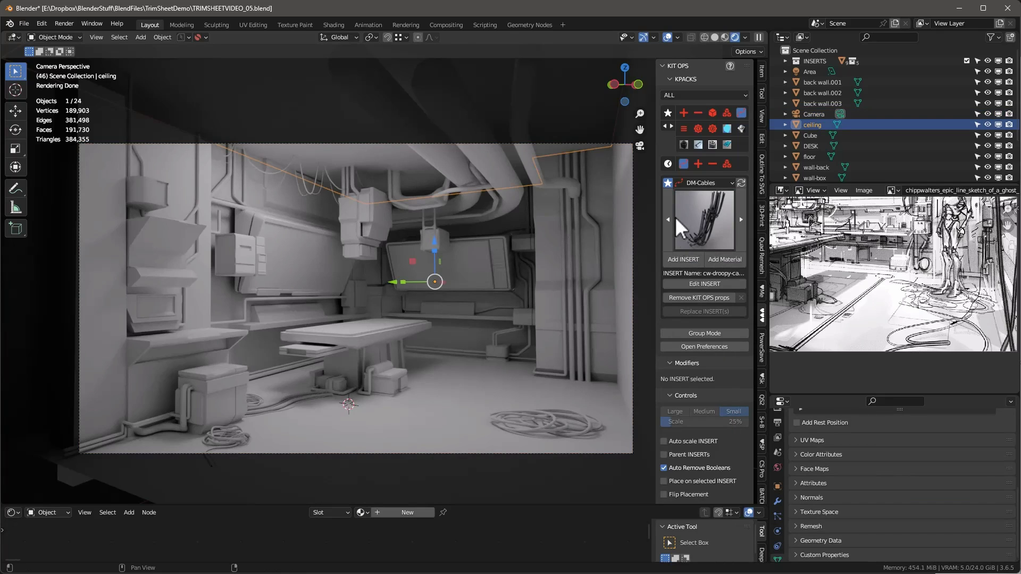
{"action": "left_click", "coordinate": [685, 260]}
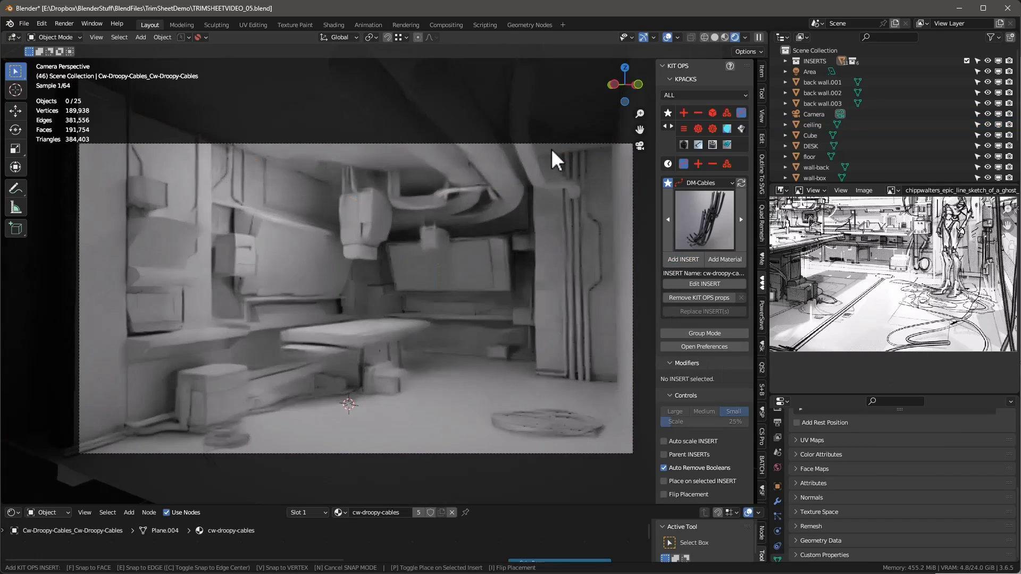
{"action": "left_click", "coordinate": [480, 254]}
Move the droopy cables across the ceiling near the wall pipes, rotate them to about 8.17° in Z and scale them to about 0.783
{"action": "key", "text": "r"}
{"action": "key", "text": "z"}
{"action": "left_click", "coordinate": [397, 263]}
{"action": "key", "text": "g"}
{"action": "key", "text": "y"}
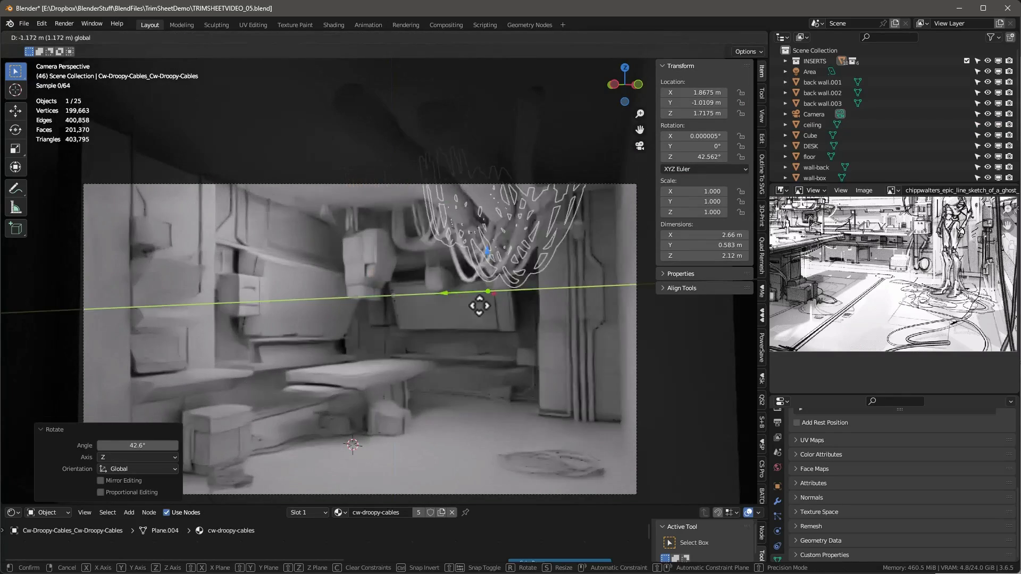
{"action": "left_click", "coordinate": [506, 284]}
{"action": "key", "text": "r"}
{"action": "key", "text": "z"}
{"action": "left_click", "coordinate": [545, 280]}
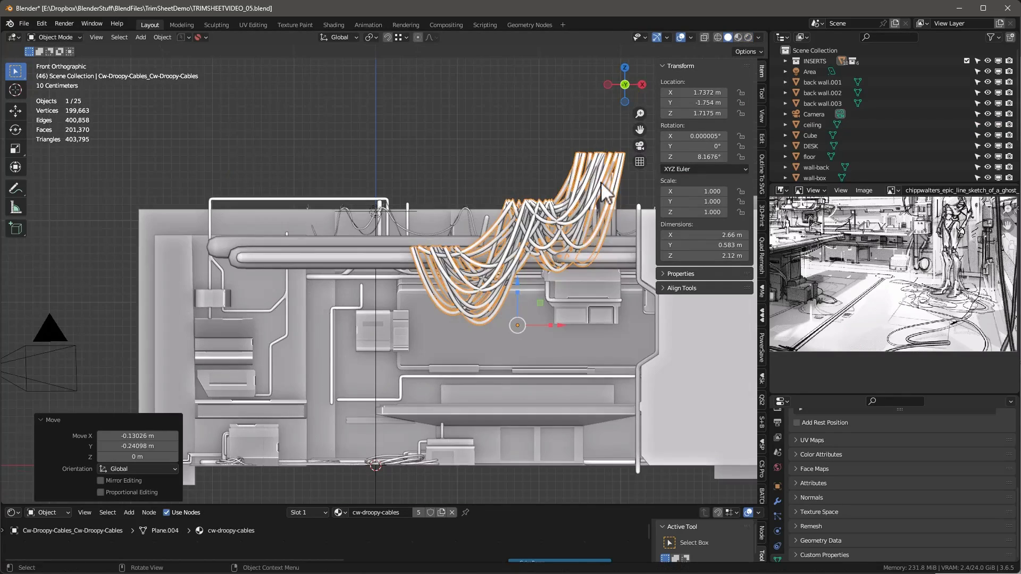
{"action": "key", "text": "s"}
{"action": "left_click", "coordinate": [574, 223]}
Edit the droopy cables in wireframe, moving the lower end vertex about 0.547 m up in Z and -0.345 m in X
{"action": "key", "text": "Tab"}
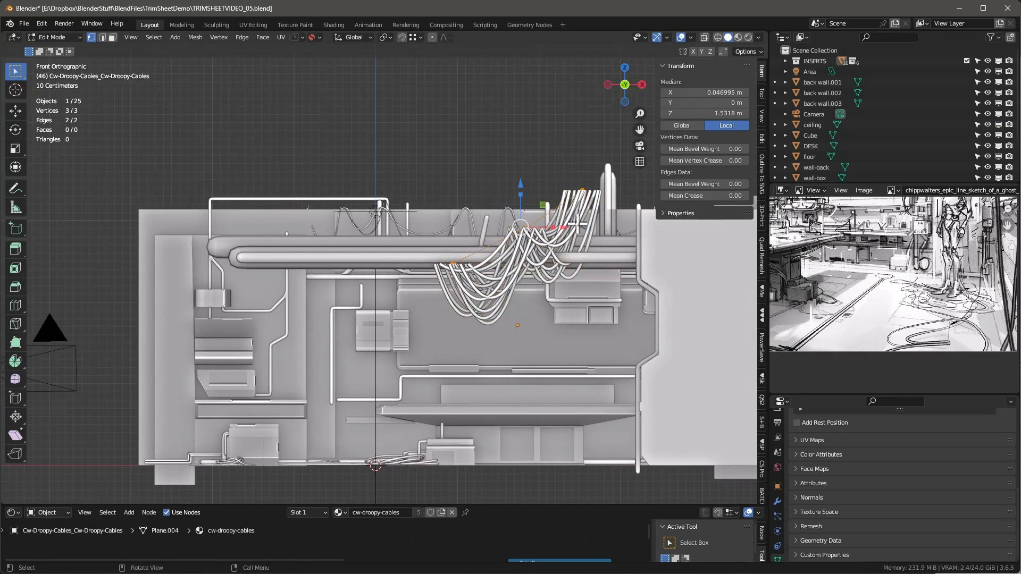
{"action": "key", "text": "shift+z"}
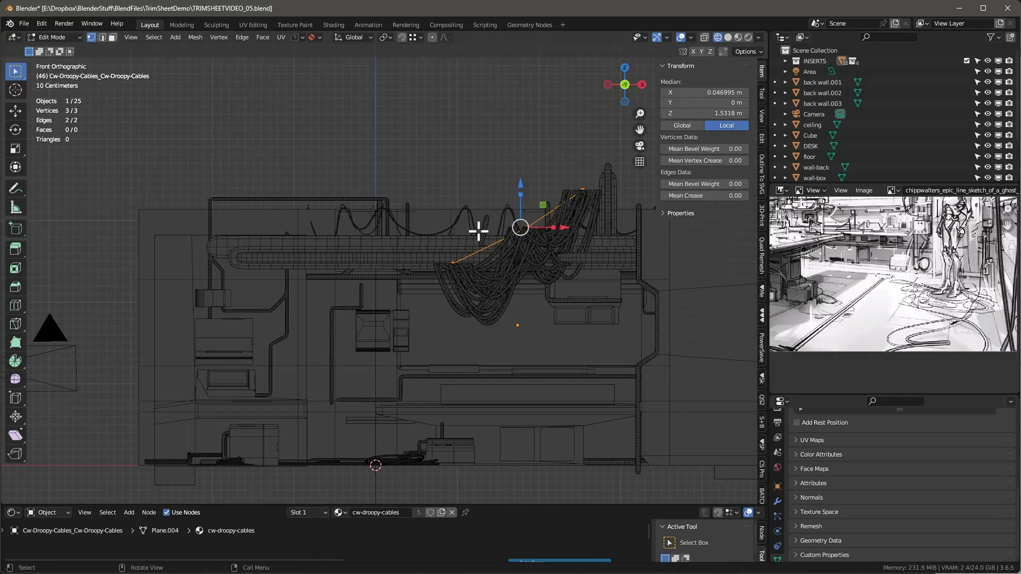
{"action": "left_click", "coordinate": [449, 264]}
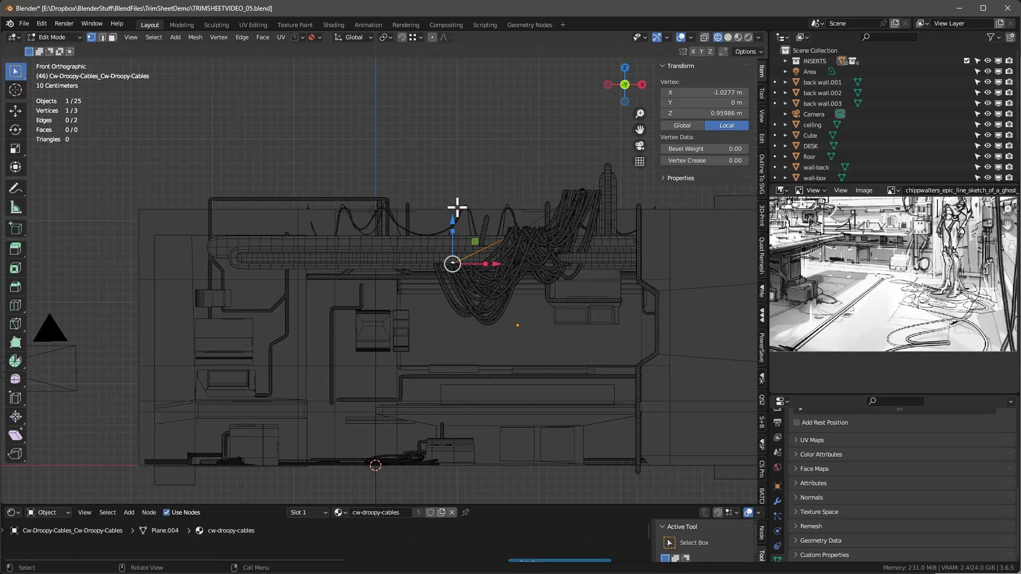
{"action": "key", "text": "g"}
{"action": "key", "text": "z"}
{"action": "left_click", "coordinate": [432, 173]}
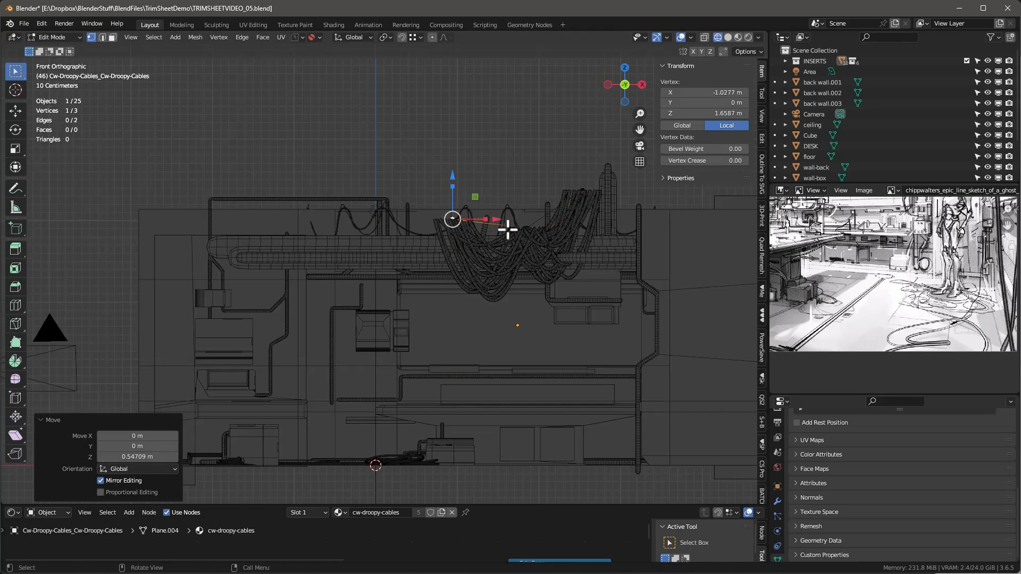
{"action": "key", "text": "g"}
{"action": "key", "text": "x"}
{"action": "left_click", "coordinate": [469, 218]}
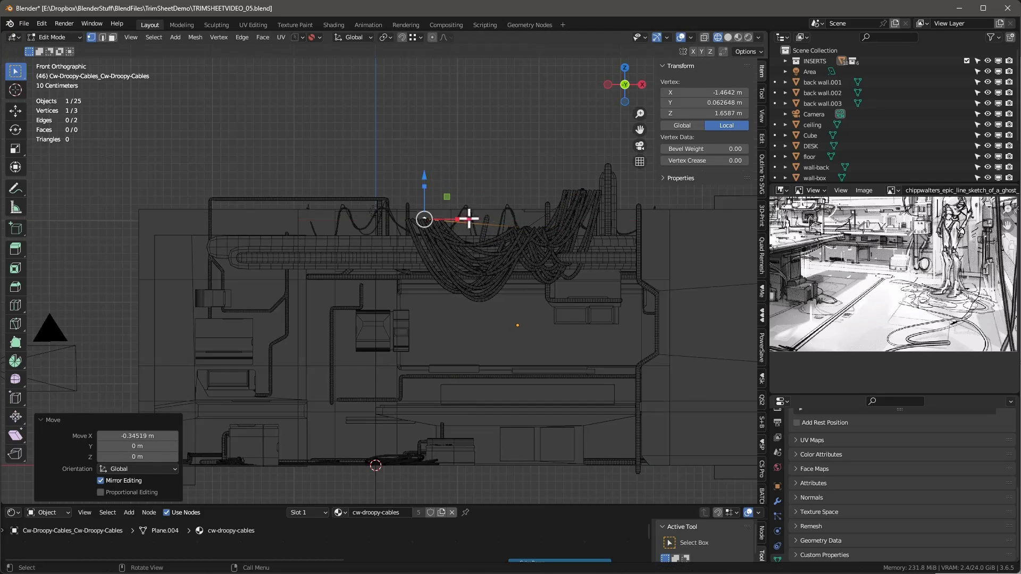
Lower the droopy cables' highest end vertex about 0.117 m in Z
{"action": "left_click", "coordinate": [583, 192]}
{"action": "key", "text": "g"}
{"action": "key", "text": "z"}
{"action": "left_click", "coordinate": [584, 244]}
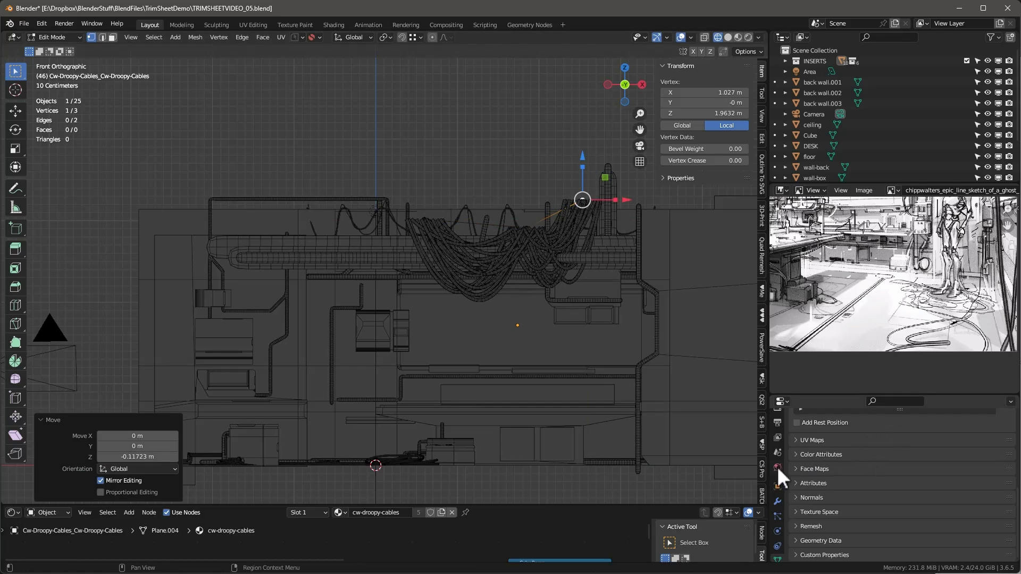
Set the droopy cables' Geometry Nodes values to 6 cables, a 0.02 m radius and a Droop Low of -1.100
{"action": "left_click", "coordinate": [777, 501]}
{"action": "left_click_drag", "start_coordinate": [887, 394], "coordinate": [910, 307]}
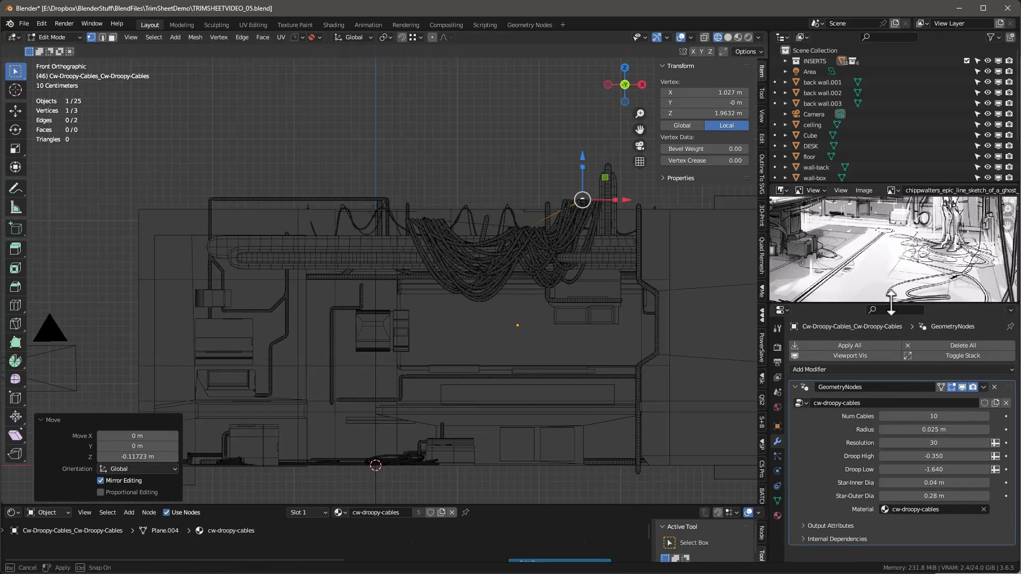
{"action": "left_click", "coordinate": [883, 417]}
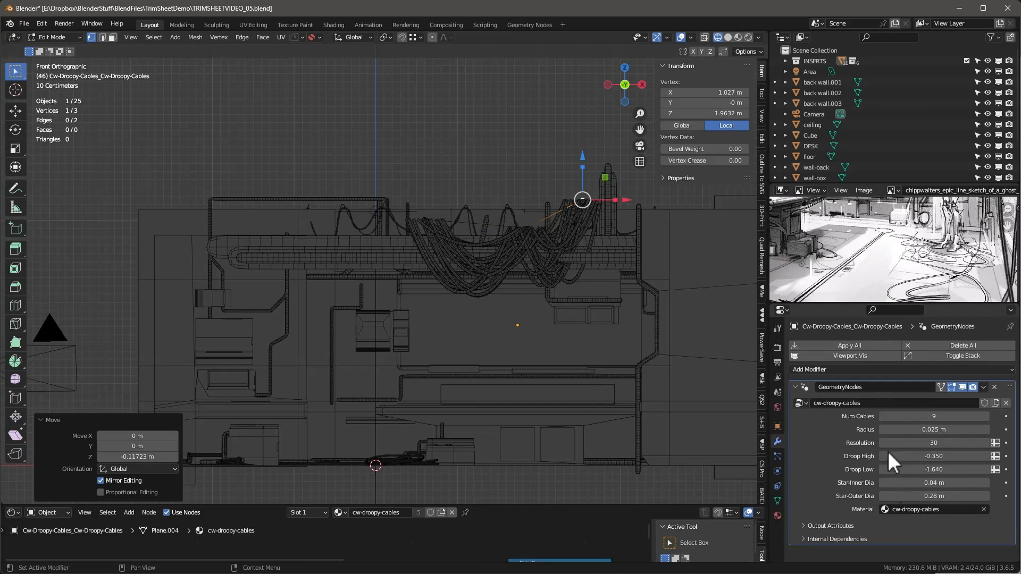
{"action": "left_click", "coordinate": [933, 429]}
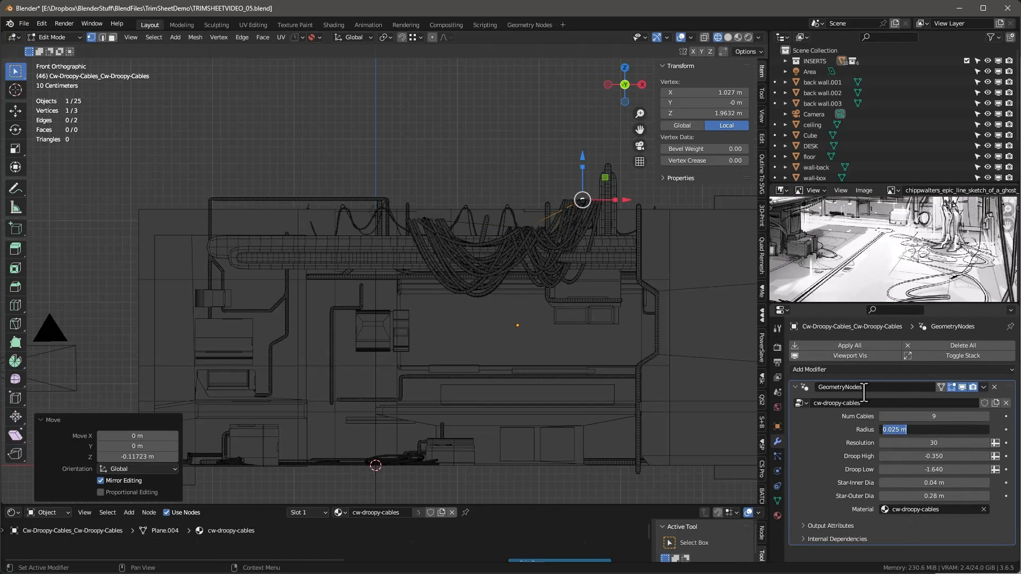
{"action": "type", "text": ".02"}
{"action": "key", "text": "Return"}
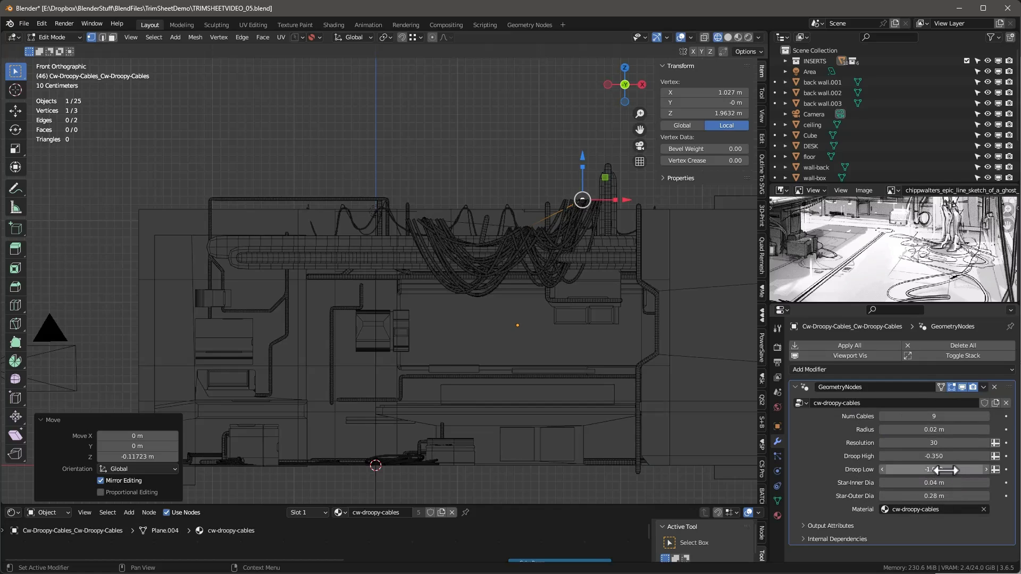
{"action": "left_click_drag", "start_coordinate": [937, 468], "coordinate": [932, 469]}
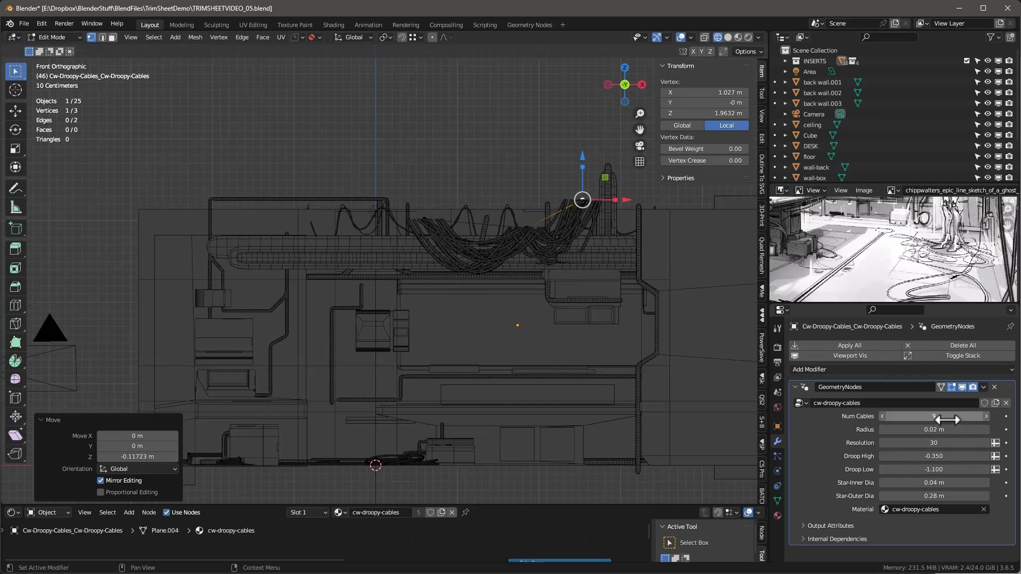
{"action": "key", "text": "Return"}
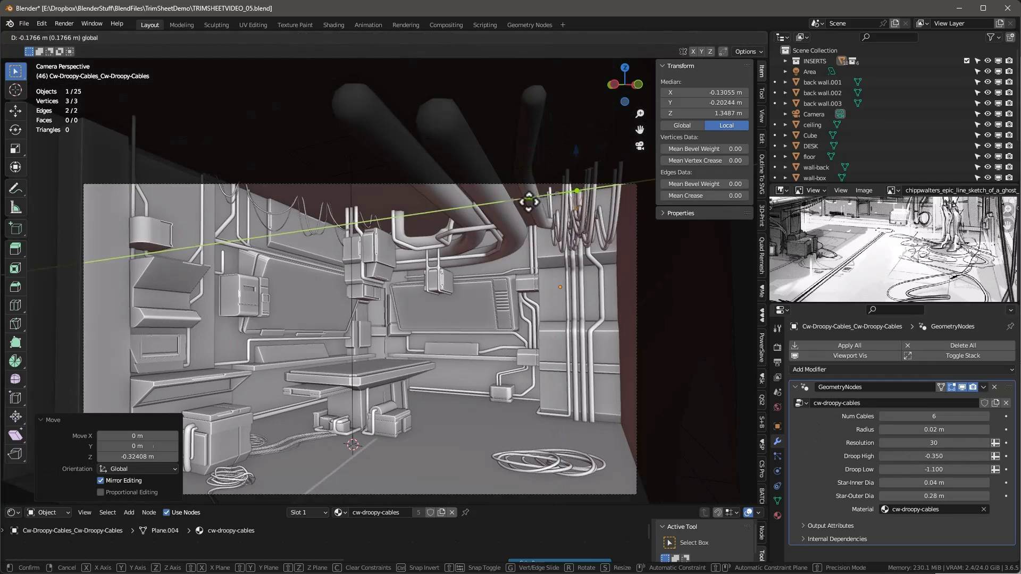
Shift the whole droopy cable run along Y and raise it about 0.075 m toward the ceiling
{"action": "left_click_drag", "start_coordinate": [532, 200], "coordinate": [526, 200]}
{"action": "left_click_drag", "start_coordinate": [575, 156], "coordinate": [575, 143]}
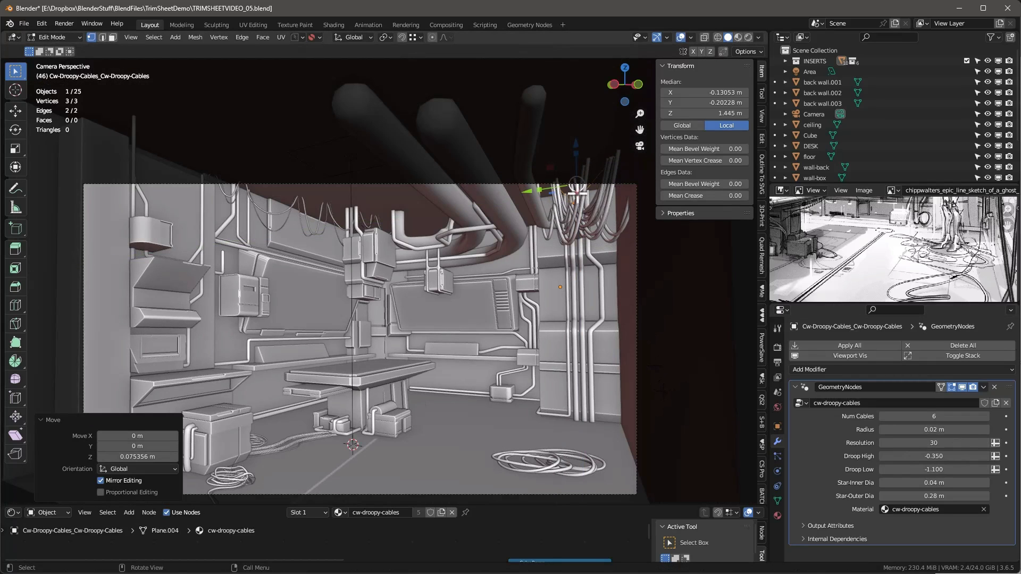
Duplicate the droopy cable vertices, rotate the copy, scale it to about 0.571 and place it along the desk's edge
{"action": "key", "text": "shift+d"}
{"action": "left_click", "coordinate": [391, 376]}
{"action": "middle_click_drag", "start_coordinate": [391, 376], "coordinate": [521, 426]}
{"action": "key", "text": "r"}
{"action": "left_click", "coordinate": [572, 246]}
{"action": "key", "text": "s"}
{"action": "left_click", "coordinate": [548, 282]}
{"action": "key", "text": "g"}
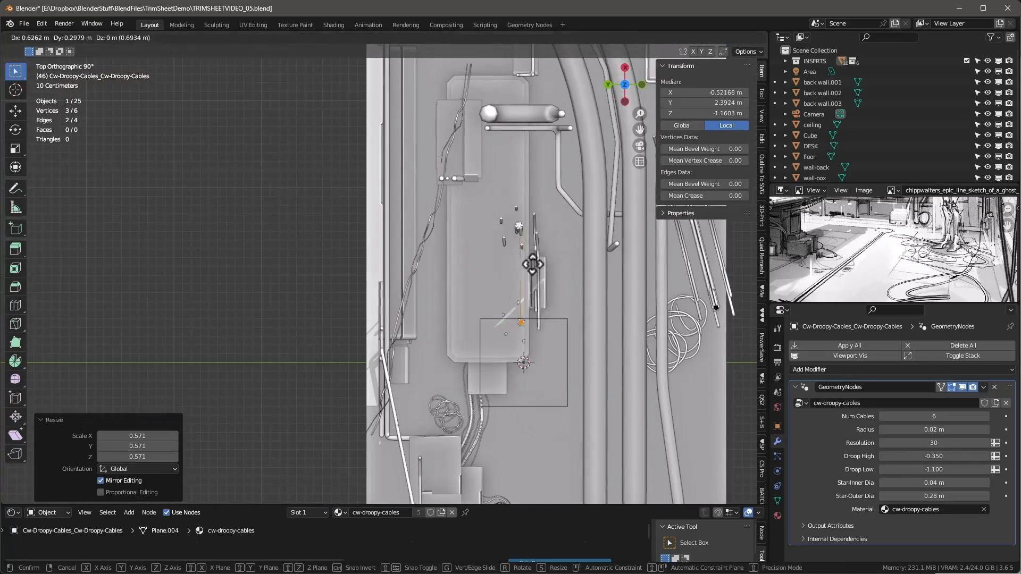
{"action": "left_click", "coordinate": [532, 264]}
Level the duplicated run's points below the desk in front view and move its outer end point about 0.527 m in X
{"action": "key", "text": "KP_1"}
{"action": "key", "text": "a"}
{"action": "key", "text": "alt+z"}
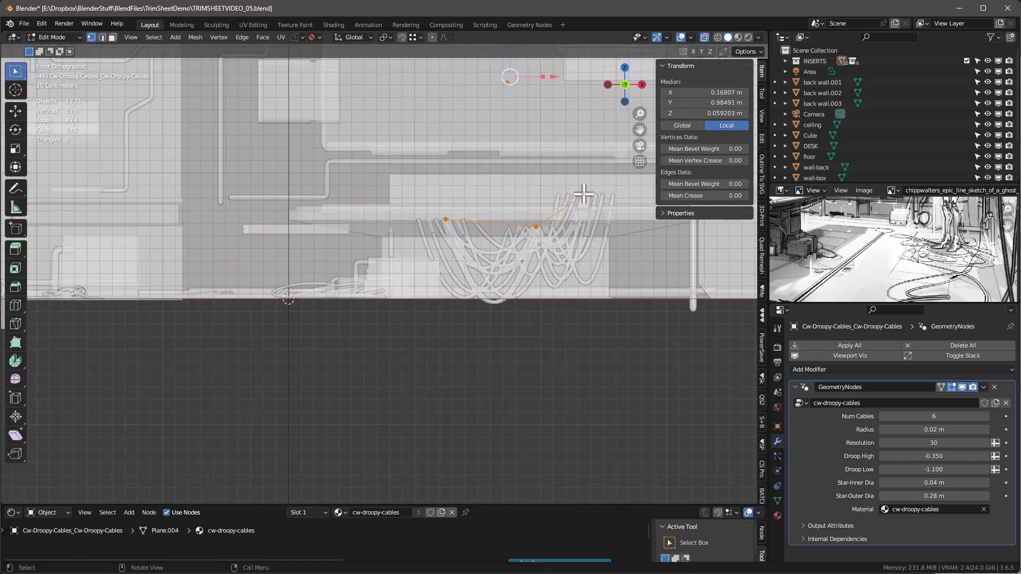
{"action": "left_click", "coordinate": [583, 195]}
{"action": "left_click", "coordinate": [535, 227]}
{"action": "left_click_drag", "start_coordinate": [536, 227], "coordinate": [533, 221]}
{"action": "left_click_drag", "start_coordinate": [445, 219], "coordinate": [506, 223]}
{"action": "scroll", "coordinate": [483, 226], "scroll_direction": "down", "scroll_amount": 1}
{"action": "middle_click_drag", "start_coordinate": [484, 226], "coordinate": [543, 309]}
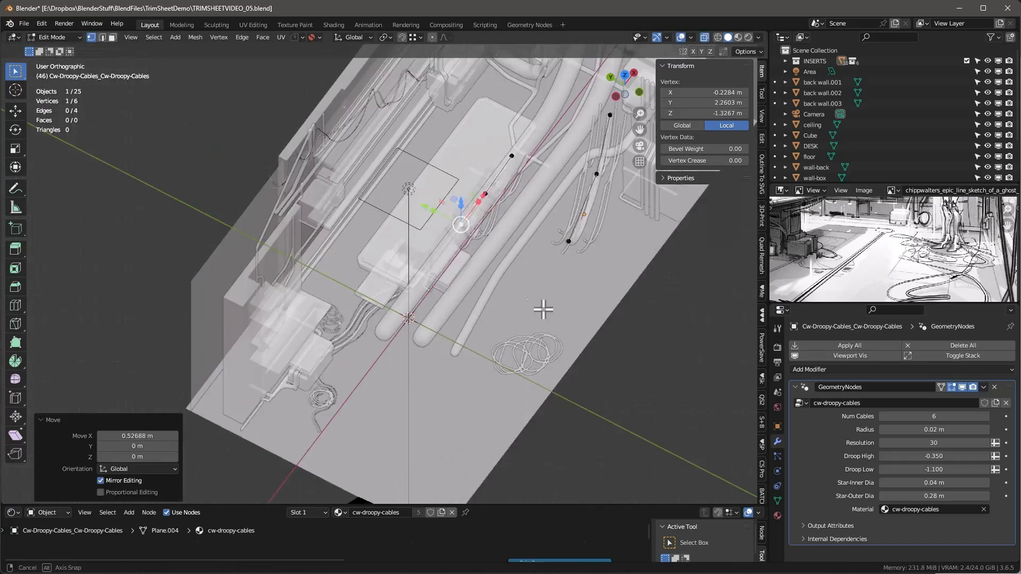
Separate the duplicated cable run under the desk into its own object and open that object for mesh editing
{"action": "scroll", "coordinate": [505, 181], "scroll_direction": "up", "scroll_amount": 3}
{"action": "key", "text": "l"}
{"action": "key", "text": "p"}
{"action": "key", "text": "Tab"}
{"action": "left_click", "coordinate": [459, 210]}
{"action": "key", "text": "Tab"}
{"action": "middle_click_drag", "start_coordinate": [460, 210], "coordinate": [400, 127]}
{"action": "key", "text": "KP_1"}
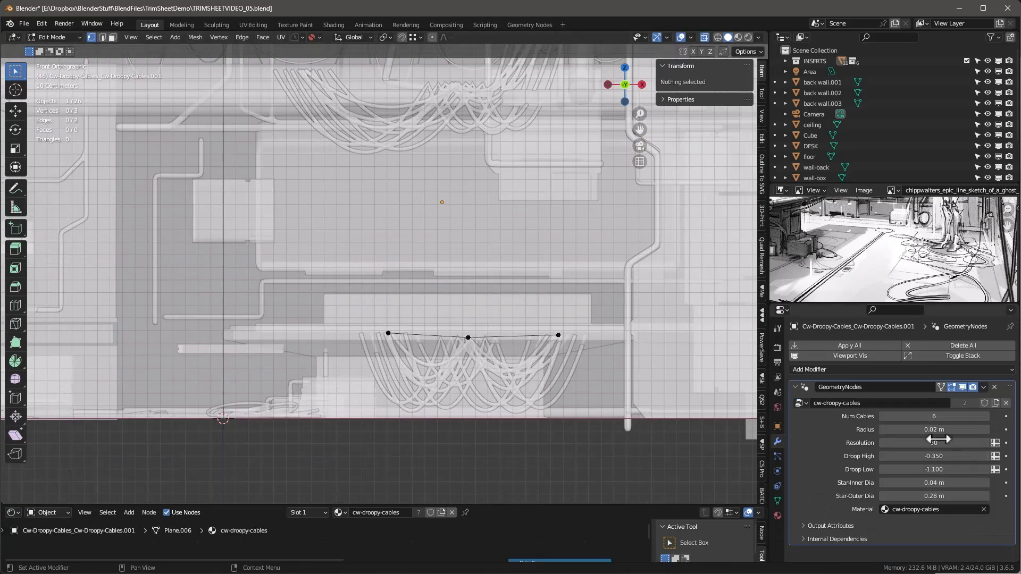
Set the desk cables' Droop High to -0.111, Droop Low to -0.479 and number of cables to 5
{"action": "left_click_drag", "start_coordinate": [937, 457], "coordinate": [951, 456]}
{"action": "left_click_drag", "start_coordinate": [938, 469], "coordinate": [971, 470]}
{"action": "middle_click_drag", "start_coordinate": [377, 343], "coordinate": [403, 302]}
Move the desk cable run sideways toward the desk, scale it to 0.640 in Y and reduce Num Cables to 2
{"action": "key", "text": "a"}
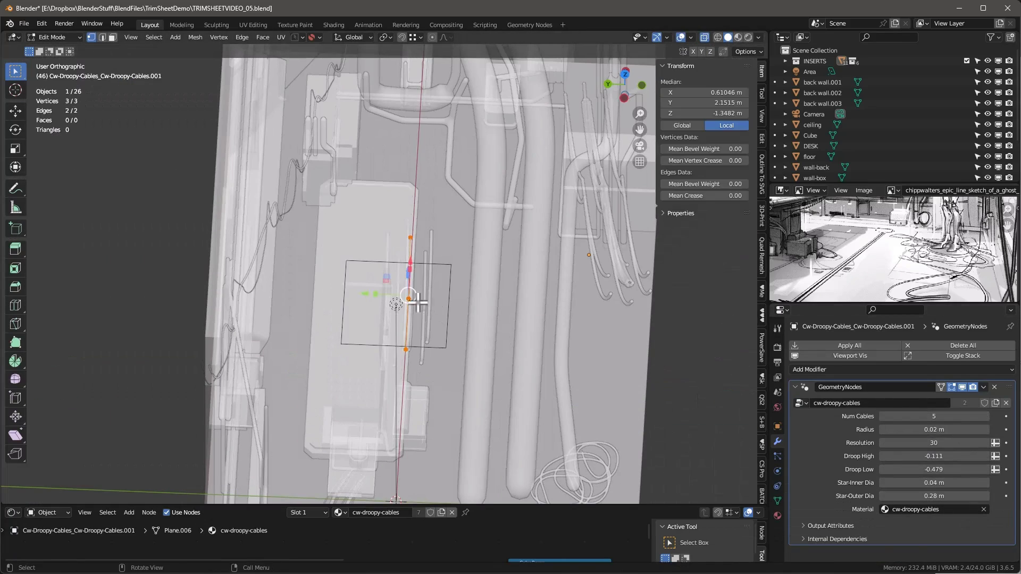
{"action": "left_click_drag", "start_coordinate": [366, 293], "coordinate": [357, 293]}
{"action": "middle_click_drag", "start_coordinate": [340, 383], "coordinate": [393, 294]}
{"action": "scroll", "coordinate": [393, 294], "scroll_direction": "up", "scroll_amount": 3}
{"action": "key", "text": "s"}
{"action": "left_click", "coordinate": [394, 294]}
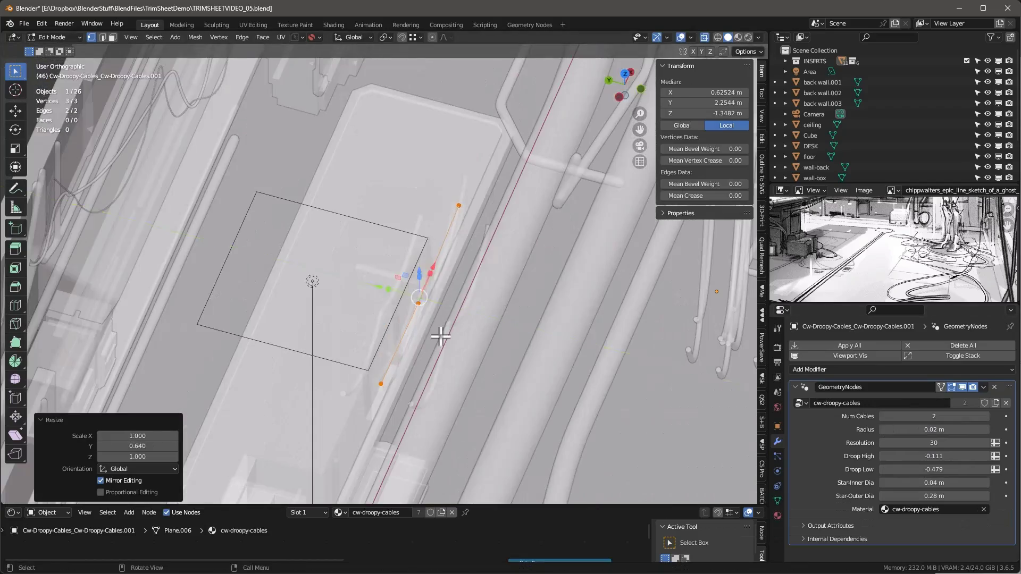
Turn off X-ray and nudge the cable run along Y and Z until it hangs beneath the desk's long edge
{"action": "key", "text": "alt+z"}
{"action": "middle_click_drag", "start_coordinate": [441, 335], "coordinate": [424, 311]}
{"action": "left_click_drag", "start_coordinate": [419, 257], "coordinate": [419, 269]}
{"action": "middle_click_drag", "start_coordinate": [410, 276], "coordinate": [361, 372]}
{"action": "left_click_drag", "start_coordinate": [368, 297], "coordinate": [349, 291]}
{"action": "middle_click_drag", "start_coordinate": [367, 410], "coordinate": [413, 349]}
{"action": "left_click_drag", "start_coordinate": [392, 299], "coordinate": [392, 310]}
{"action": "middle_click_drag", "start_coordinate": [433, 387], "coordinate": [412, 409]}
{"action": "left_click_drag", "start_coordinate": [369, 340], "coordinate": [363, 339]}
{"action": "middle_click_drag", "start_coordinate": [372, 367], "coordinate": [400, 314]}
{"action": "left_click_drag", "start_coordinate": [394, 303], "coordinate": [393, 295]}
{"action": "middle_click_drag", "start_coordinate": [381, 303], "coordinate": [402, 368]}
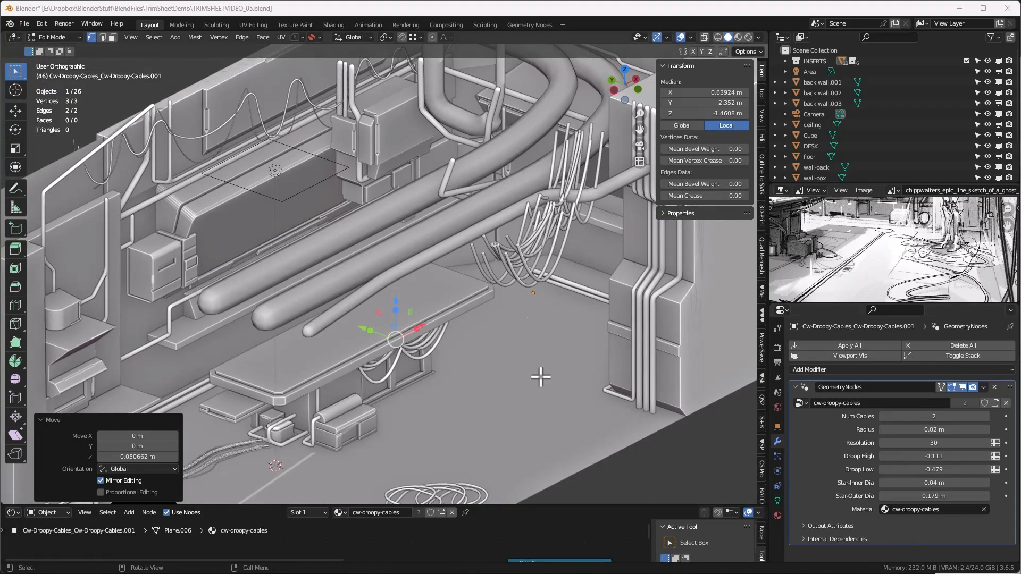
Set the desk cables' Star-Outer Dia to about 0.101 m, raise them about 0.025 m against the desk's underside and return to camera view
{"action": "scroll", "coordinate": [399, 341], "scroll_direction": "up", "scroll_amount": 2}
{"action": "left_click_drag", "start_coordinate": [937, 497], "coordinate": [930, 498]}
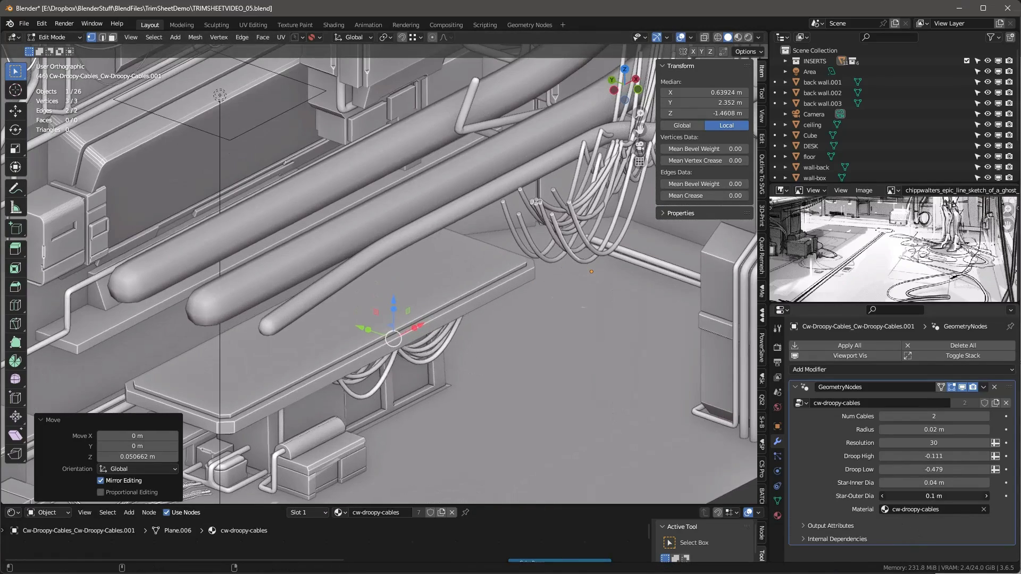
{"action": "middle_click_drag", "start_coordinate": [186, 371], "coordinate": [255, 316]}
{"action": "key", "text": "g"}
{"action": "key", "text": "z"}
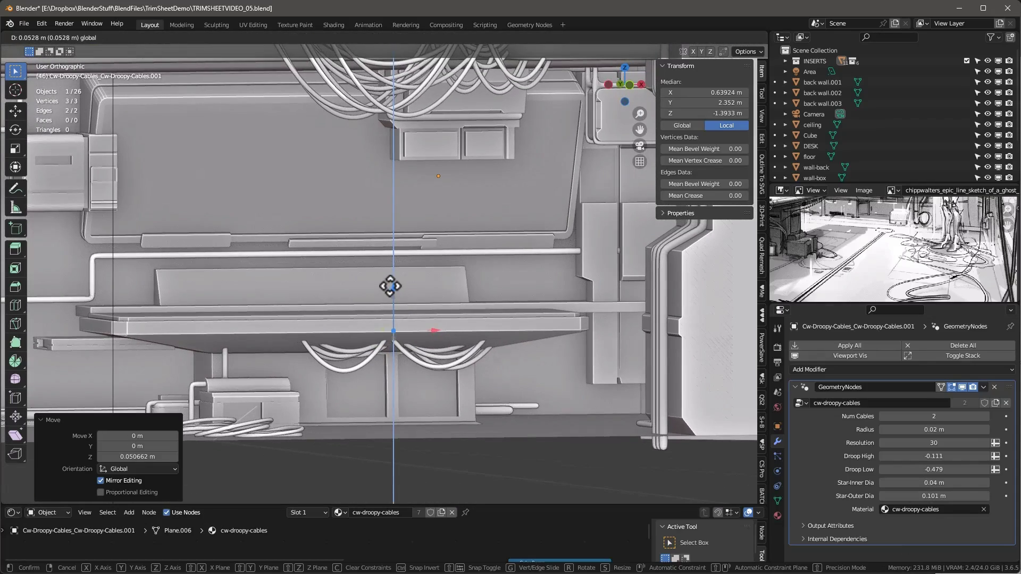
{"action": "left_click", "coordinate": [389, 294]}
{"action": "middle_click_drag", "start_coordinate": [388, 293], "coordinate": [390, 350]}
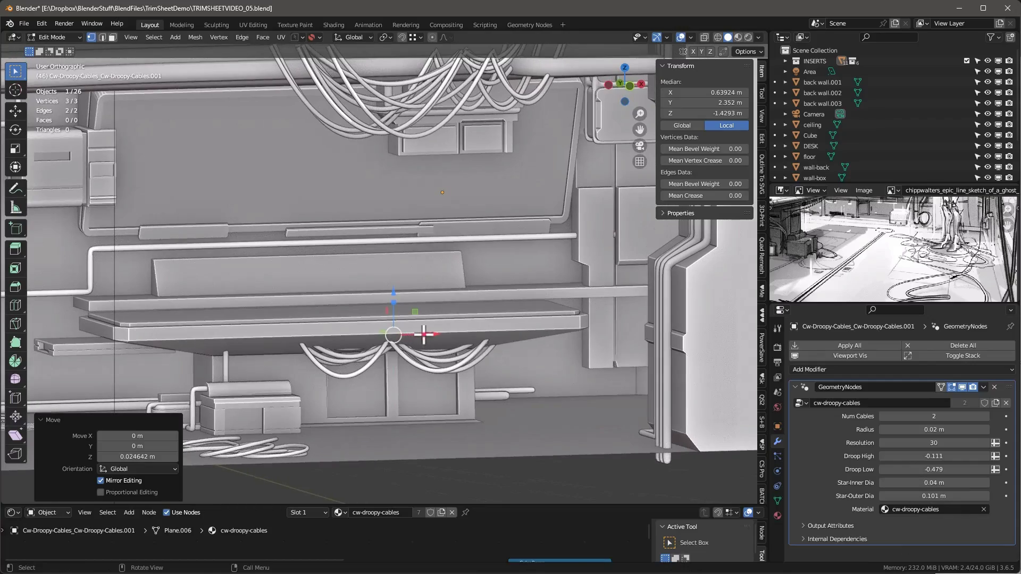
{"action": "key", "text": "Tab"}
{"action": "key", "text": "KP_0"}
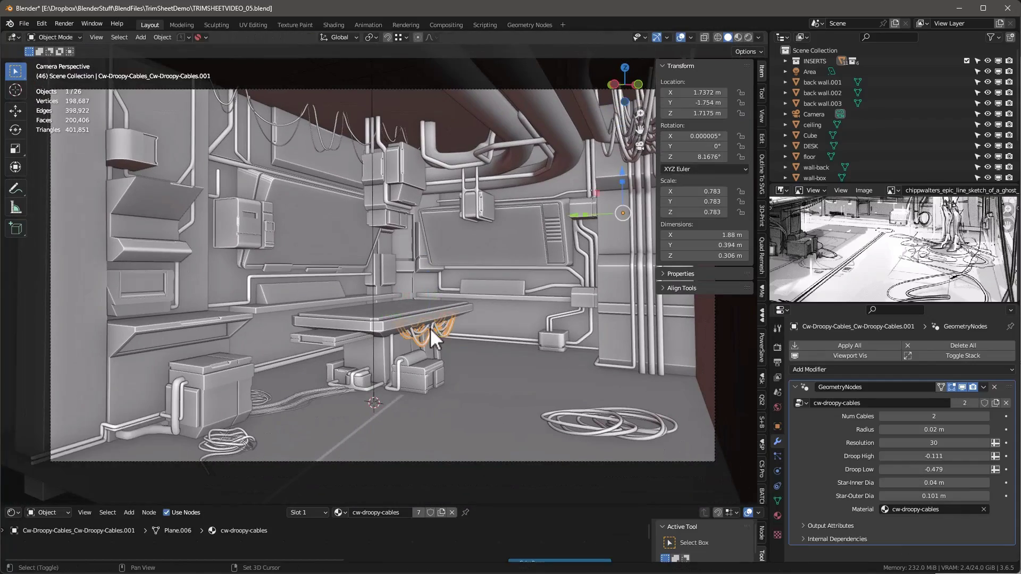
Duplicate the desk's droopy cables and place the copy up at the ceiling line in the front orthographic view
{"action": "key", "text": "shift+d"}
{"action": "left_click", "coordinate": [314, 128]}
{"action": "key", "text": "KP_1"}
{"action": "middle_click_drag", "start_coordinate": [308, 177], "coordinate": [245, 297], "text": "shift"}
{"action": "left_click_drag", "start_coordinate": [412, 231], "coordinate": [412, 226]}
Extrude the end vertex of the copied ceiling cables about 0.84 m in negative X and return to the camera view
{"action": "key", "text": "Tab"}
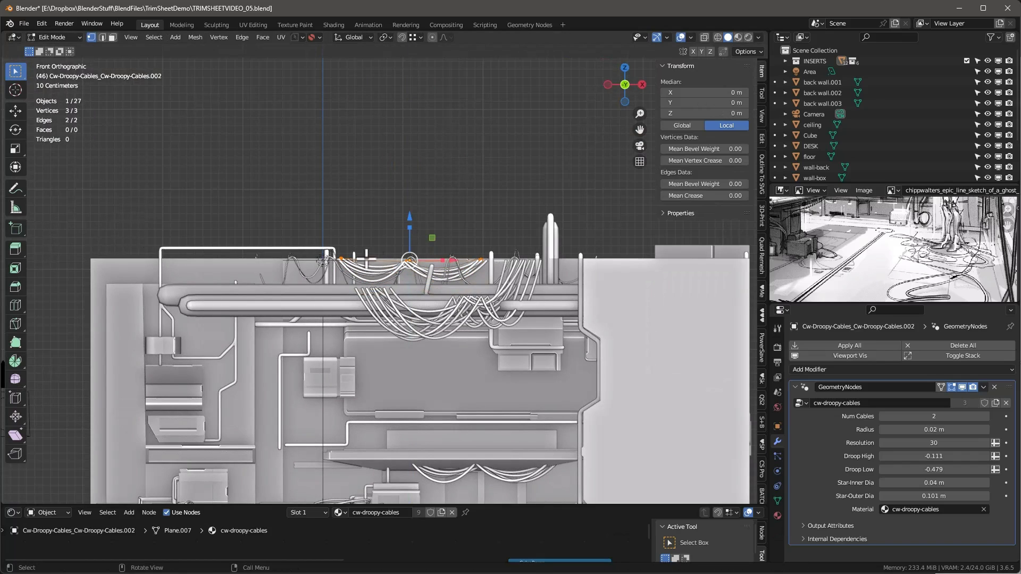
{"action": "left_click", "coordinate": [342, 259]}
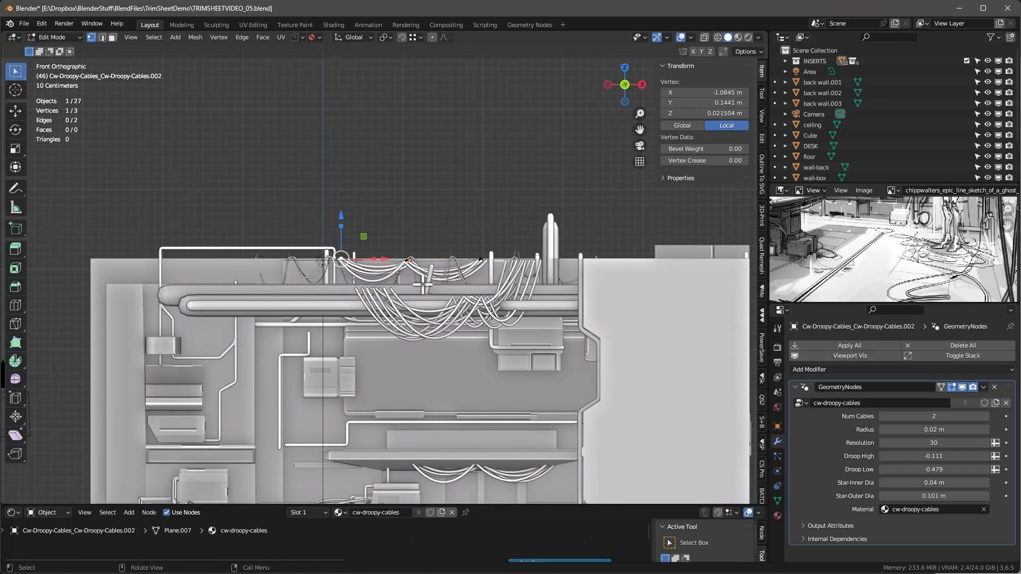
{"action": "key", "text": "e"}
{"action": "key", "text": "x"}
{"action": "left_click", "coordinate": [254, 260]}
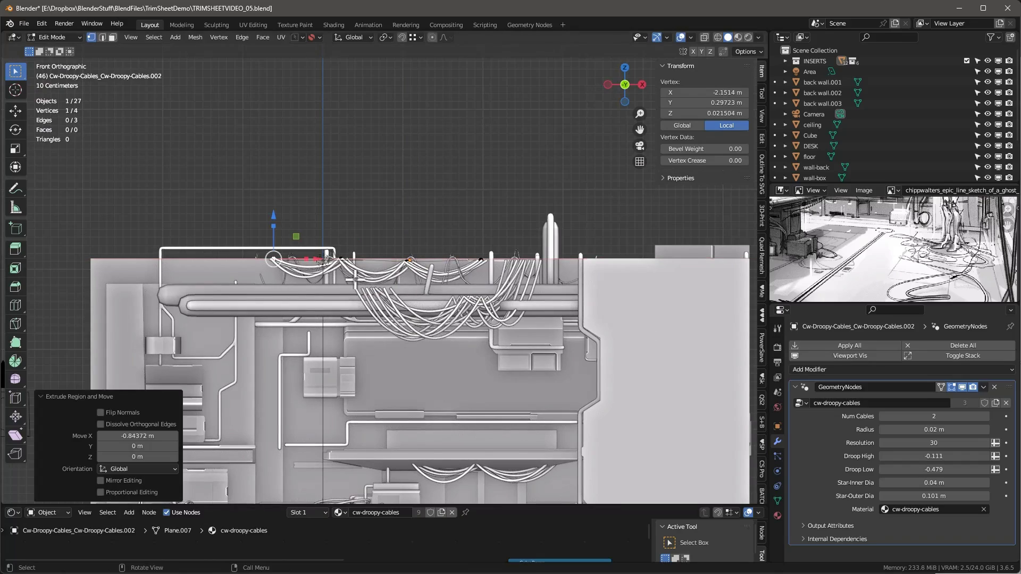
{"action": "key", "text": "KP_0"}
{"action": "middle_click_drag", "start_coordinate": [278, 121], "coordinate": [278, 246], "text": "shift"}
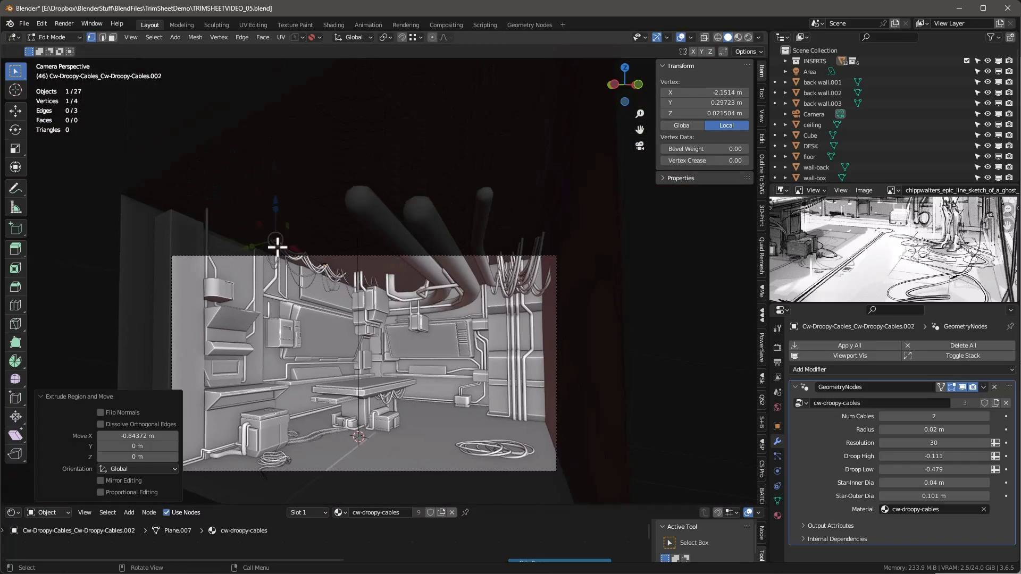
{"action": "key", "text": "Tab"}
Set the droopy cables above the corner pipes to 7 cables, Star-Inner Dia 0.18 m and Star-Outer Dia 0.14 m
{"action": "left_click", "coordinate": [349, 294]}
{"action": "key", "text": "KP_1"}
{"action": "key", "text": "KP_0"}
{"action": "scroll", "coordinate": [331, 348], "scroll_direction": "up", "scroll_amount": 2}
{"action": "middle_click_drag", "start_coordinate": [331, 349], "coordinate": [320, 307], "text": "shift"}
{"action": "left_click", "coordinate": [580, 212]}
{"action": "mouse_move", "coordinate": [938, 495]}
{"action": "left_mouse_down"}
{"action": "mouse_move", "coordinate": [970, 495]}
{"action": "mouse_move", "coordinate": [951, 496]}
{"action": "left_mouse_up"}
{"action": "left_click_drag", "start_coordinate": [940, 483], "coordinate": [922, 495]}
{"action": "left_click", "coordinate": [984, 416]}
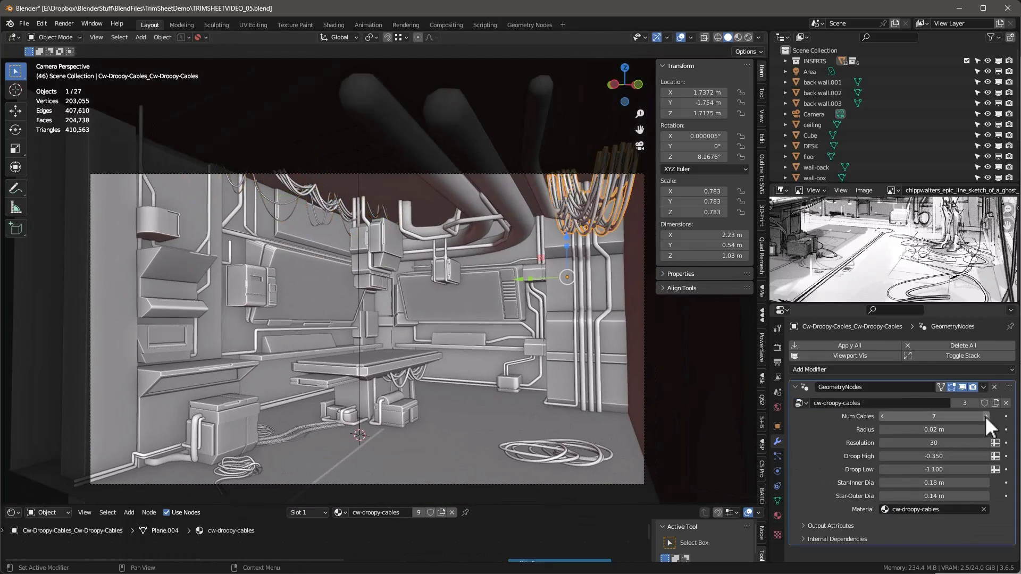
Lower the corner cable bundle about 0.025 m and rotate it around Z to about -95.62°
{"action": "mouse_move", "coordinate": [568, 235]}
{"action": "left_mouse_down"}
{"action": "mouse_move", "coordinate": [568, 217]}
{"action": "mouse_move", "coordinate": [568, 237]}
{"action": "left_mouse_up"}
{"action": "key", "text": "r"}
{"action": "key", "text": "z"}
{"action": "left_click", "coordinate": [490, 237]}
{"action": "middle_click_drag", "start_coordinate": [490, 236], "coordinate": [505, 297]}
{"action": "key", "text": "r"}
{"action": "left_click", "coordinate": [483, 299]}
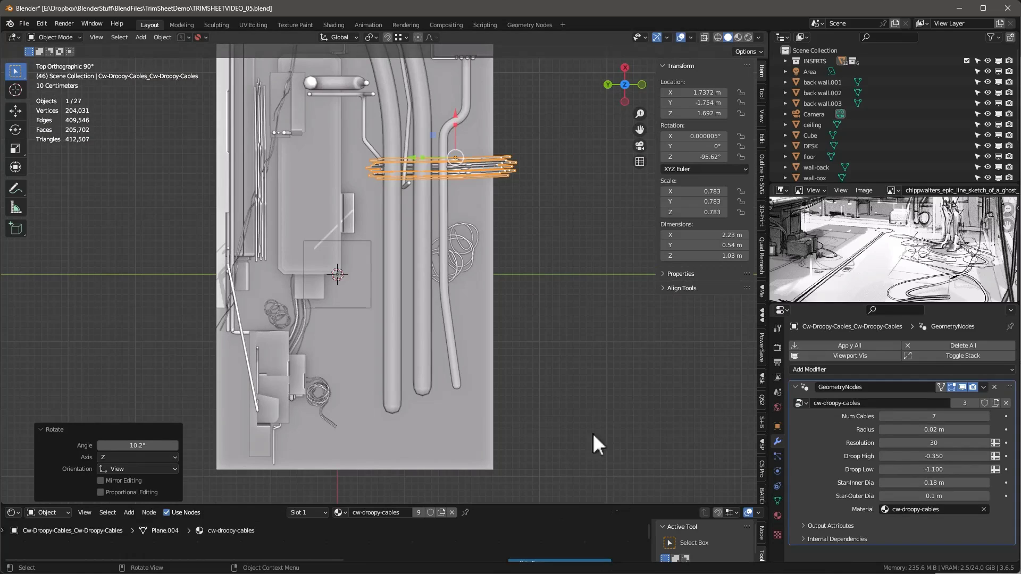
Lower the bundle about 0.678 m, move it toward the room's middle, and set Droop High to -0.123 and Droop Low to -0.515
{"action": "left_click_drag", "start_coordinate": [454, 143], "coordinate": [454, 385]}
{"action": "key", "text": "KP_0"}
{"action": "left_click_drag", "start_coordinate": [495, 197], "coordinate": [495, 287]}
{"action": "middle_click_drag", "start_coordinate": [443, 347], "coordinate": [383, 370], "text": "shift"}
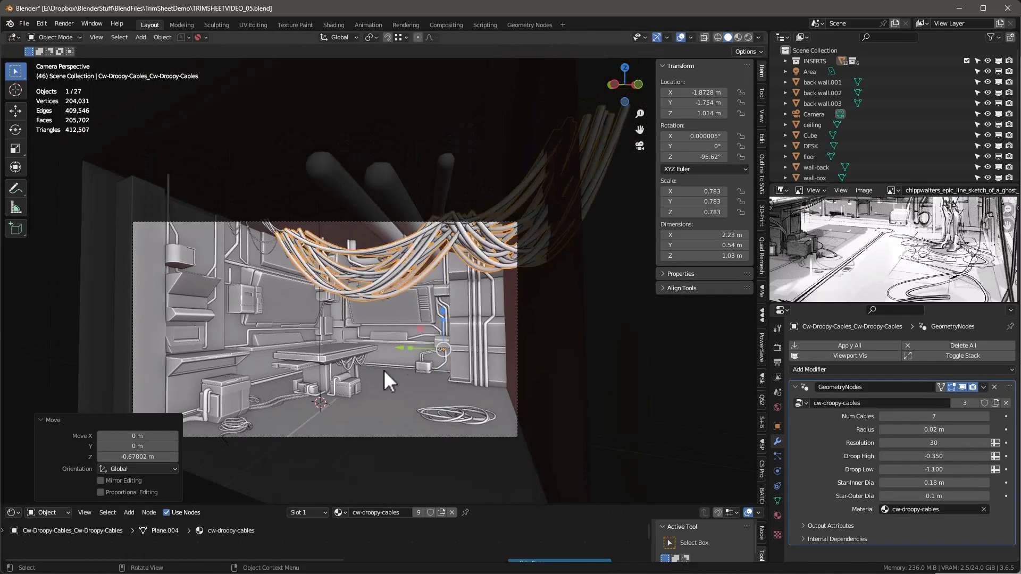
{"action": "left_click_drag", "start_coordinate": [398, 347], "coordinate": [355, 346]}
{"action": "left_click_drag", "start_coordinate": [934, 455], "coordinate": [943, 455]}
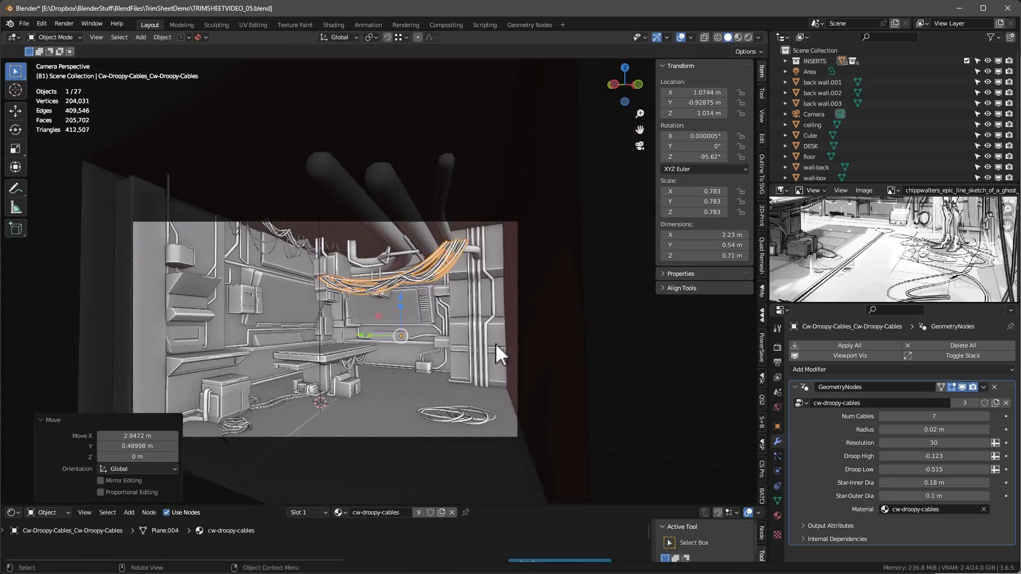
Raise the cable bundle to about 2.661 m so it hangs below the ceiling pipes
{"action": "scroll", "coordinate": [495, 344], "scroll_direction": "up", "scroll_amount": 2}
{"action": "key", "text": "g"}
{"action": "key", "text": "z"}
{"action": "left_click_drag", "start_coordinate": [439, 216], "coordinate": [438, 170]}
Level the cable run's two end vertices in the left orthographic view by scaling them to 0 in Z
{"action": "middle_click_drag", "start_coordinate": [406, 268], "coordinate": [573, 250], "text": "alt"}
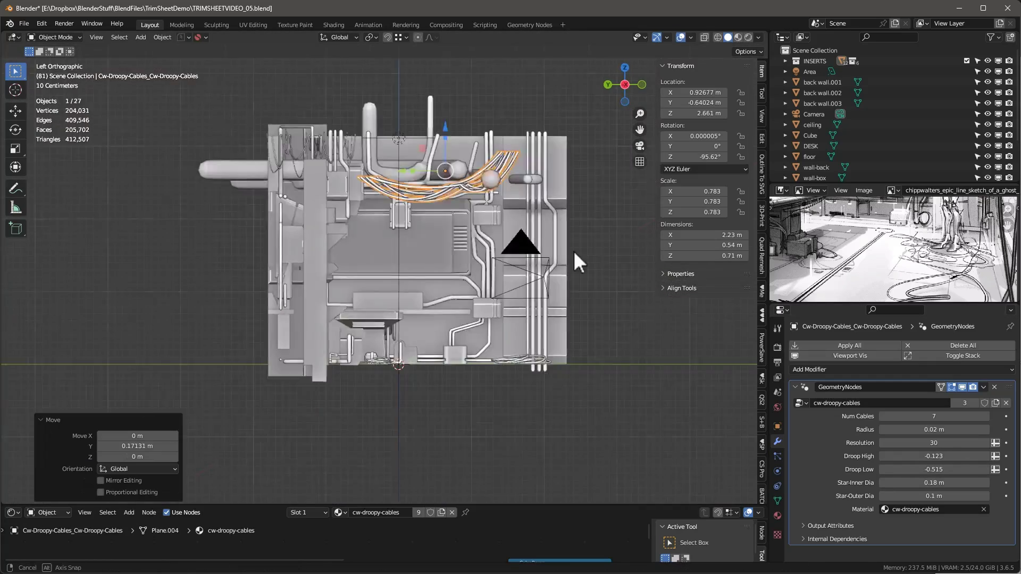
{"action": "scroll", "coordinate": [489, 160], "scroll_direction": "up", "scroll_amount": 3}
{"action": "key", "text": "Tab"}
{"action": "key", "text": "alt+z"}
{"action": "left_click", "coordinate": [284, 186]}
{"action": "left_click", "coordinate": [530, 142], "text": "shift"}
{"action": "key", "text": "s"}
{"action": "key", "text": "z"}
{"action": "key", "text": "0"}
{"action": "key", "text": "Return"}
Flatten all vertices of the cable run to one height by scaling them to 0 in Z
{"action": "left_click", "coordinate": [442, 201]}
{"action": "key", "text": "a"}
{"action": "key", "text": "ctrl+z"}
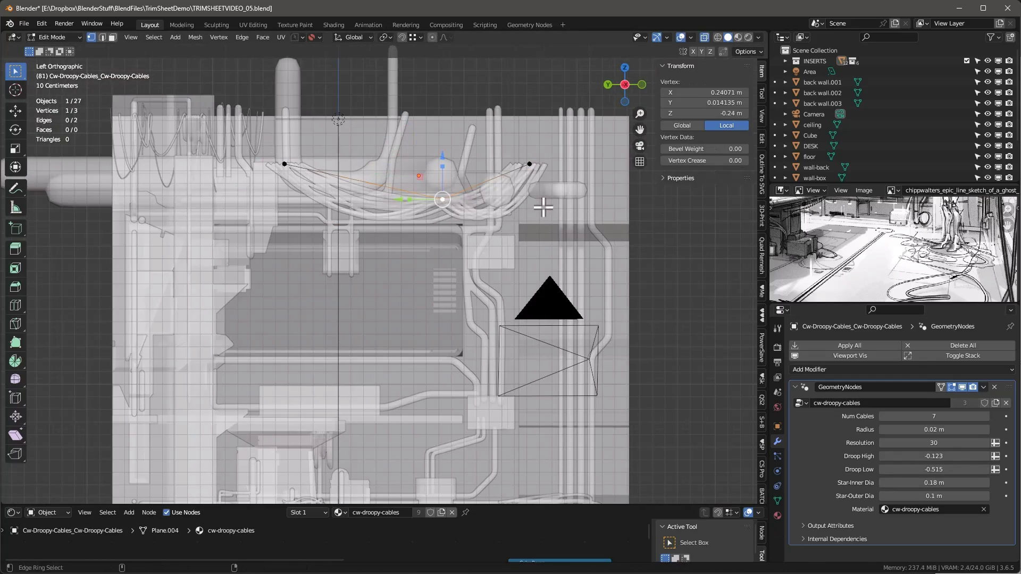
{"action": "key", "text": "a"}
{"action": "key", "text": "s"}
{"action": "key", "text": "z"}
{"action": "key", "text": "0"}
{"action": "key", "text": "Return"}
Raise the flattened cable run about 0.29 m and slide it along Y across the ceiling in camera view
{"action": "key", "text": "KP_0"}
{"action": "key", "text": "alt+z"}
{"action": "key", "text": "g"}
{"action": "key", "text": "y"}
{"action": "left_click", "coordinate": [319, 209]}
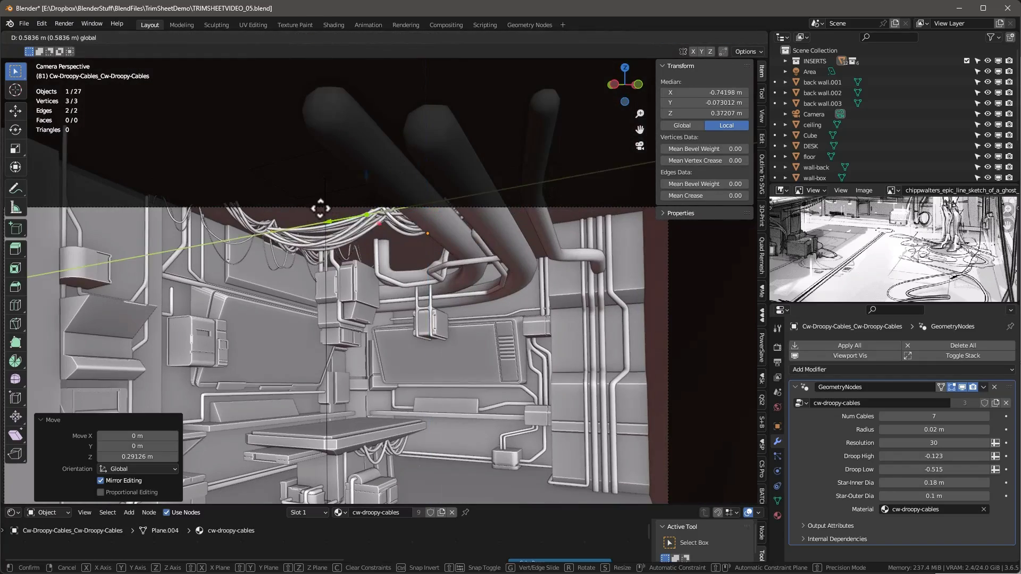
Duplicate the cable run's vertices in the top view and rotate the copy about -100°
{"action": "key", "text": "KP_7"}
{"action": "key", "text": "shift+d"}
{"action": "left_click", "coordinate": [468, 213]}
{"action": "key", "text": "r"}
{"action": "left_click", "coordinate": [481, 234]}
Move the duplicated run along Y and Z to the ceiling above the vertical corner pipes and set Droop Low to -0.605
{"action": "key", "text": "KP_0"}
{"action": "key", "text": "g"}
{"action": "key", "text": "y"}
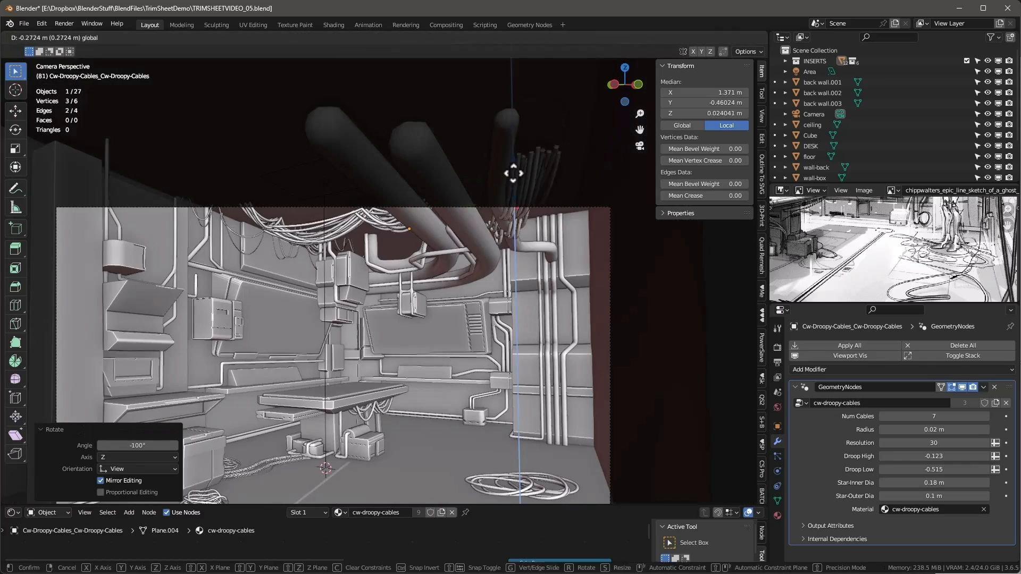
{"action": "left_click", "coordinate": [567, 311]}
{"action": "key", "text": "g"}
{"action": "key", "text": "z"}
{"action": "left_click", "coordinate": [567, 277]}
{"action": "left_click_drag", "start_coordinate": [934, 470], "coordinate": [909, 470]}
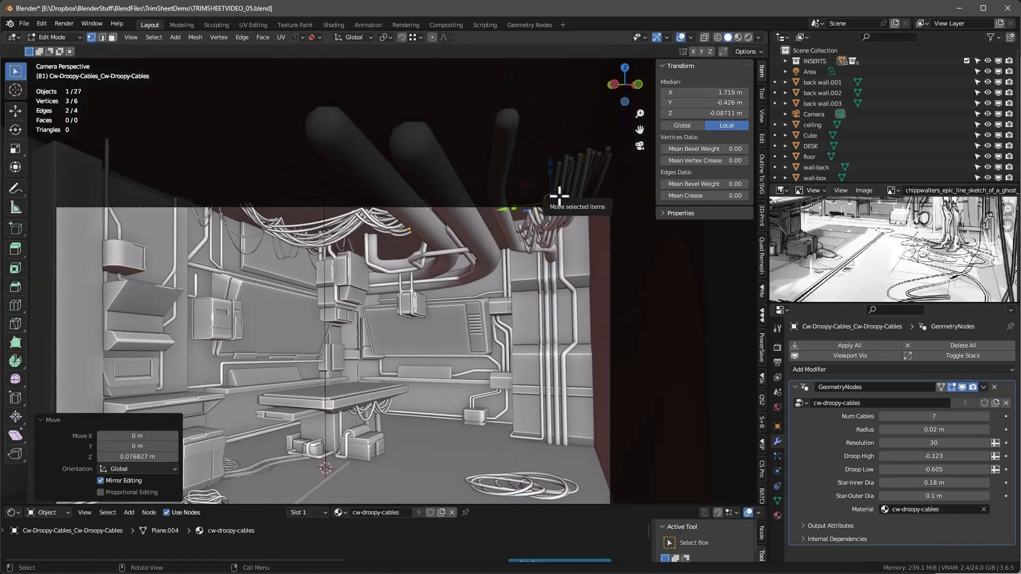
Separate the duplicated cable run above the corner pipes into its own object and select it in Object Mode
{"action": "key", "text": "alt+z"}
{"action": "left_click", "coordinate": [583, 159]}
{"action": "key", "text": "l"}
{"action": "key", "text": "p"}
{"action": "key", "text": "s"}
{"action": "key", "text": "Tab"}
{"action": "left_click", "coordinate": [576, 178]}
Turn off X-ray and set the separated cables' Droop High to -0.183 and Droop Low to -0.825
{"action": "key", "text": "alt+z"}
{"action": "middle_click_drag", "start_coordinate": [597, 383], "coordinate": [576, 332], "text": "shift"}
{"action": "left_click_drag", "start_coordinate": [934, 456], "coordinate": [931, 456]}
{"action": "left_click_drag", "start_coordinate": [934, 470], "coordinate": [922, 469]}
{"action": "left_click_drag", "start_coordinate": [934, 456], "coordinate": [934, 456]}
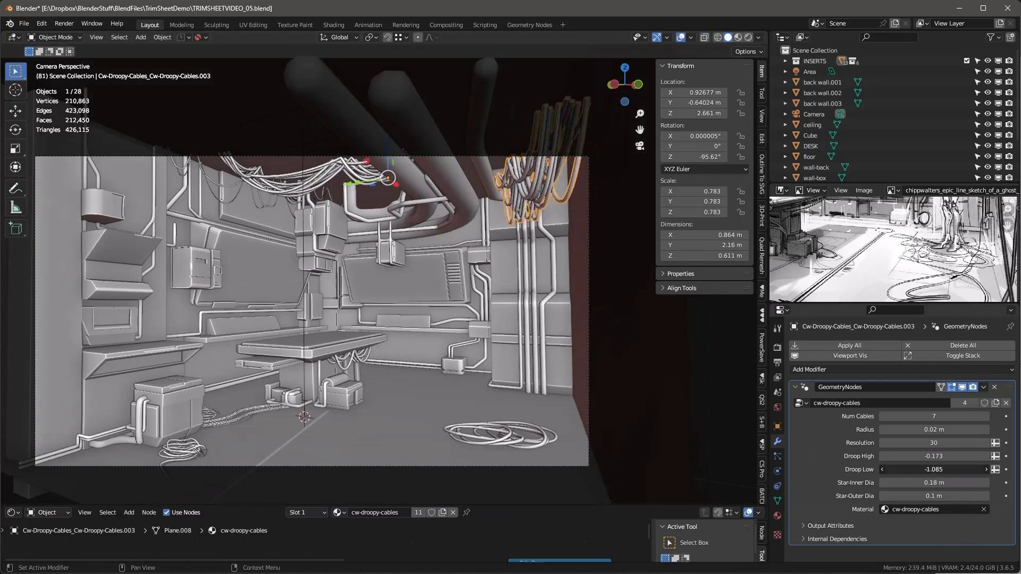
Rotate the separated cables around Z to about -102.86° and set their origin to geometry
{"action": "key", "text": "r"}
{"action": "key", "text": "z"}
{"action": "left_click", "coordinate": [531, 183]}
{"action": "key", "text": "ctrl+alt+shift+c"}
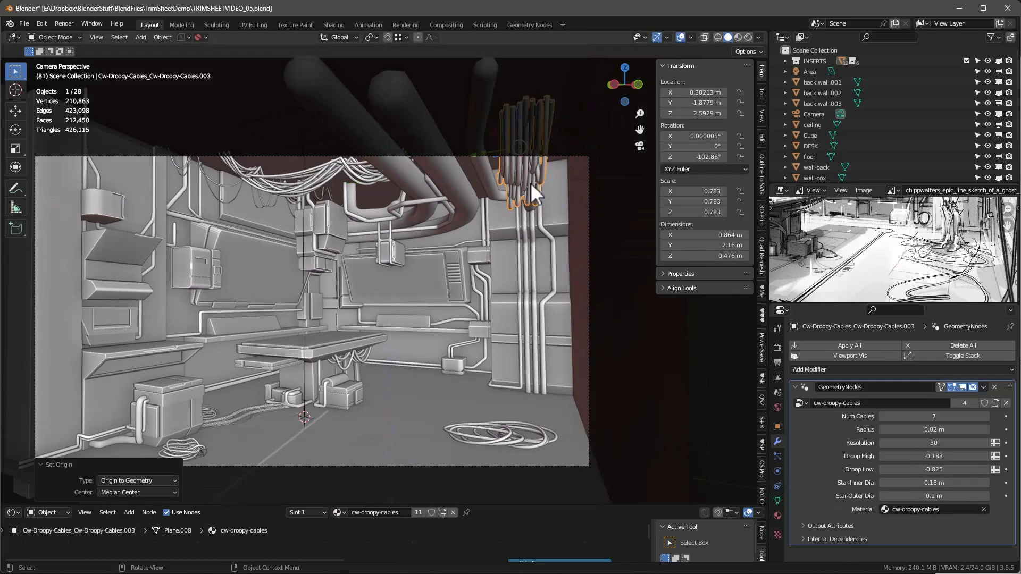
Shift the separated cables along Y, rotate them to about 17.4° in X and -90.14° in Z, and adjust their Droop Low
{"action": "key", "text": "g"}
{"action": "key", "text": "y"}
{"action": "left_click", "coordinate": [503, 181]}
{"action": "key", "text": "r"}
{"action": "key", "text": "z"}
{"action": "left_click", "coordinate": [558, 194]}
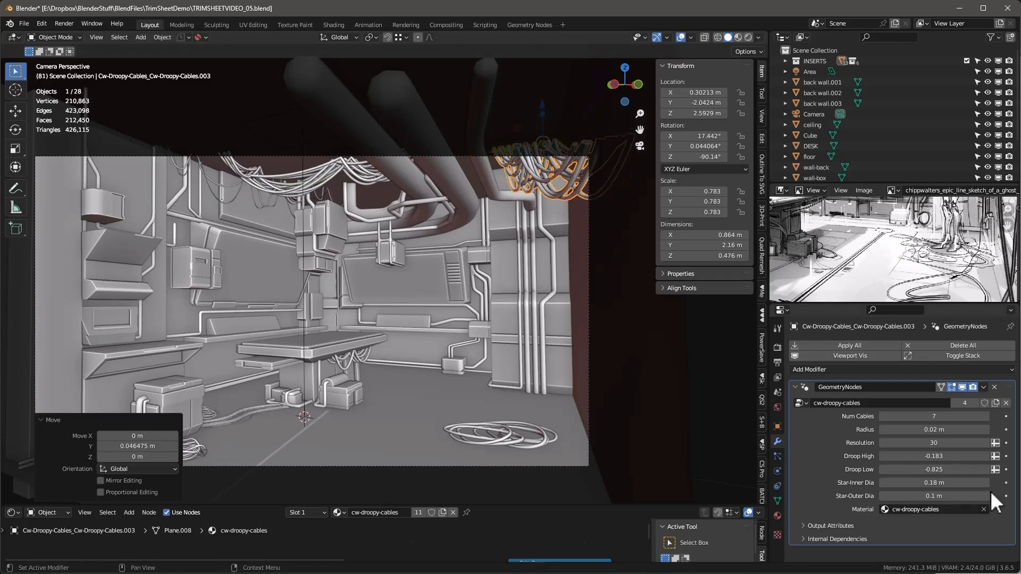
{"action": "left_click_drag", "start_coordinate": [934, 470], "coordinate": [925, 469]}
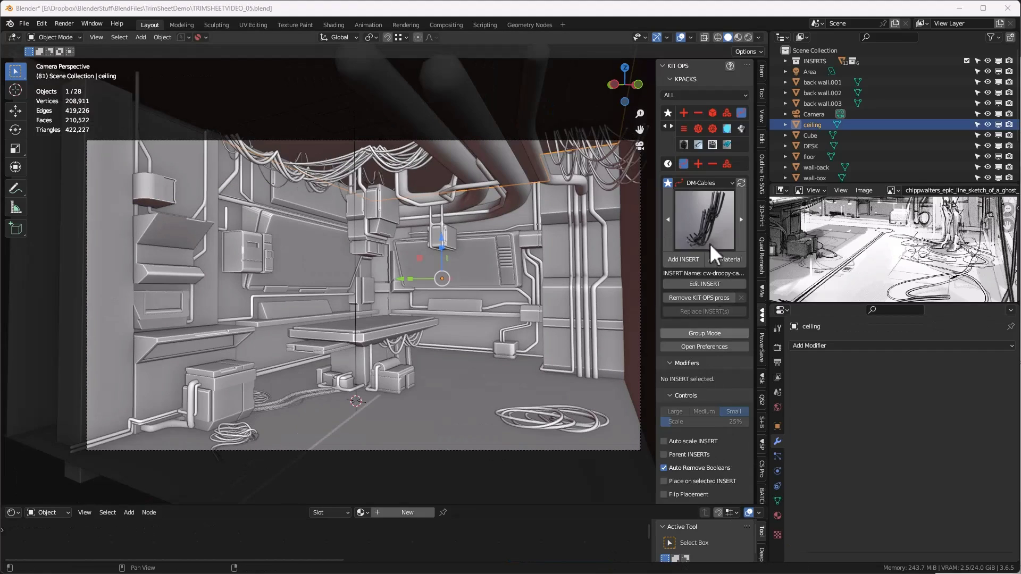
Add the cw-flat-cable insert from DM-Cables to the floor and place it in the open area in front of the desk
{"action": "left_click", "coordinate": [709, 226]}
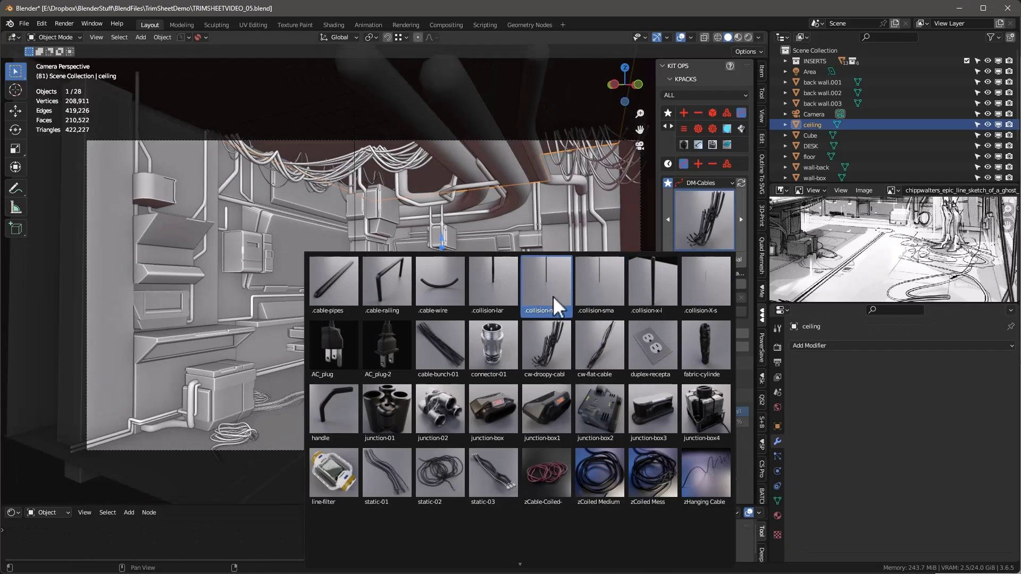
{"action": "left_click", "coordinate": [616, 362]}
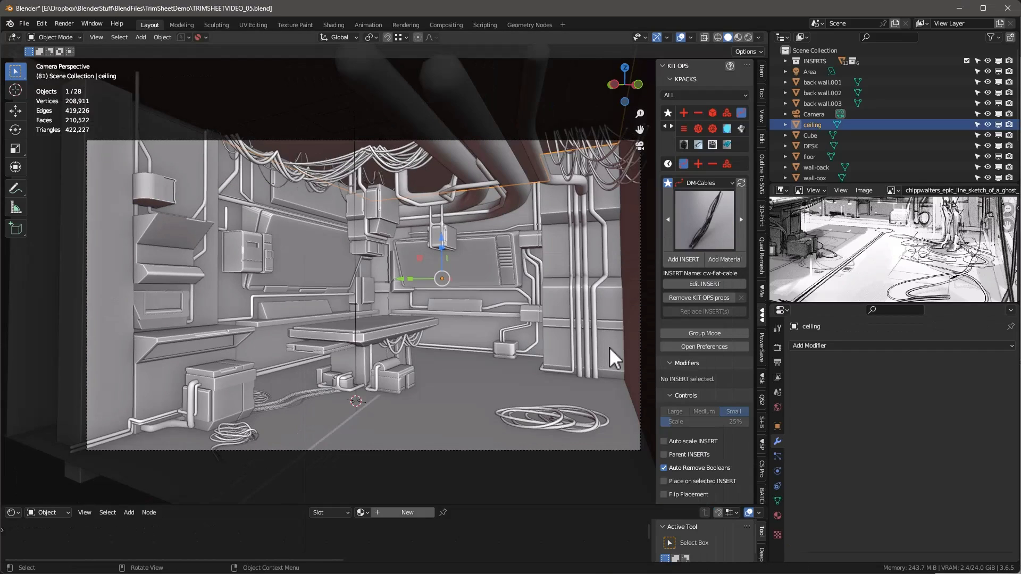
{"action": "left_click", "coordinate": [457, 415]}
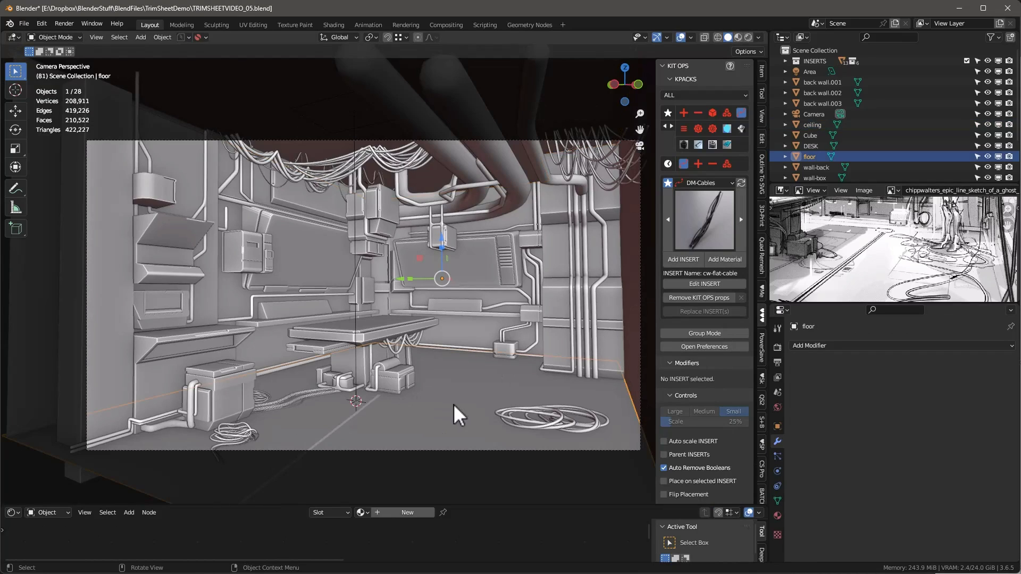
{"action": "left_click", "coordinate": [686, 261]}
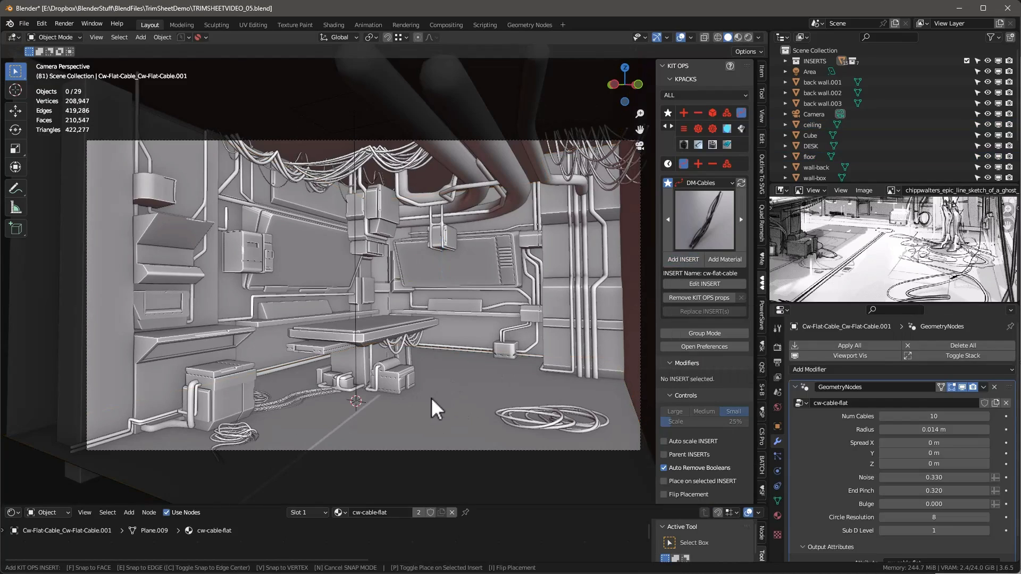
{"action": "left_click", "coordinate": [367, 451]}
Lower the flat cable's raised end to floor level in wireframe front view and drop all its vertices about 0.04 m
{"action": "middle_click_drag", "start_coordinate": [367, 451], "coordinate": [413, 320]}
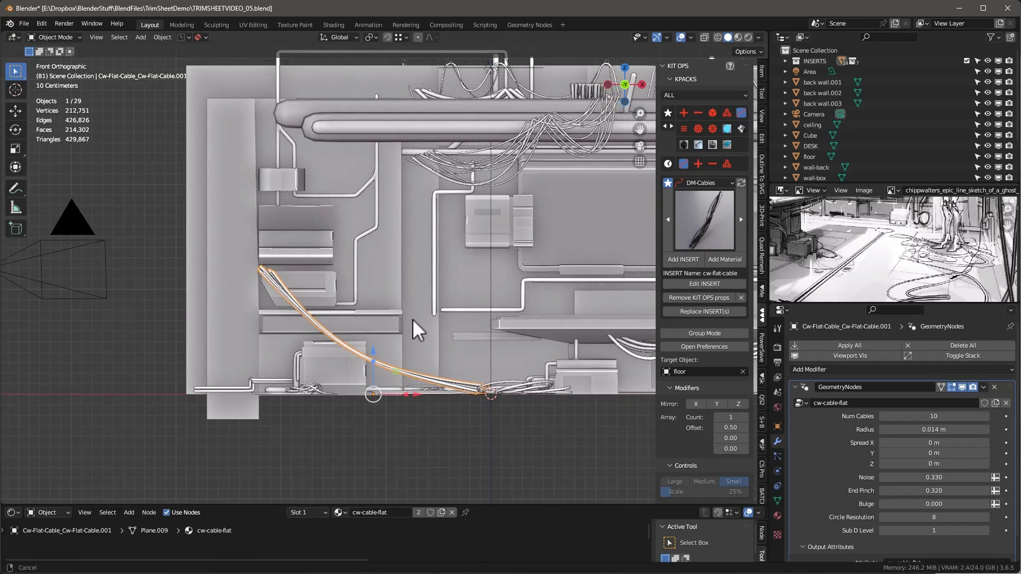
{"action": "key", "text": "Tab"}
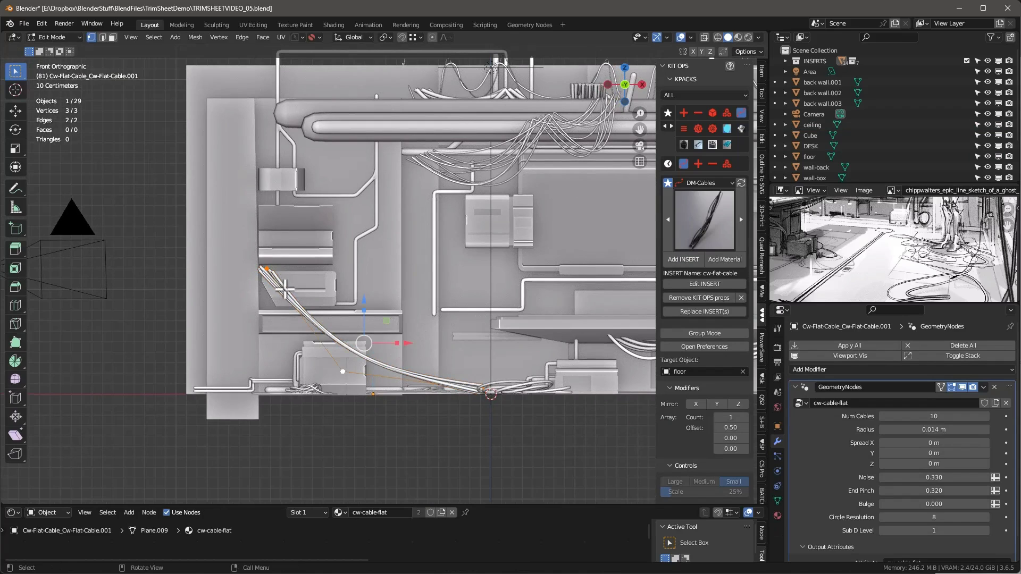
{"action": "key", "text": "alt+z"}
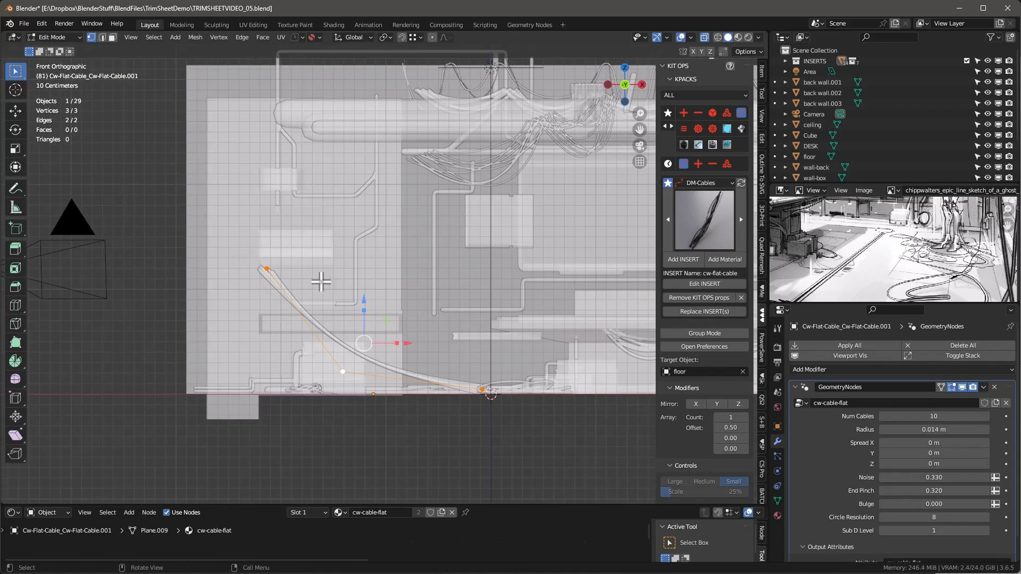
{"action": "key", "text": "z"}
{"action": "left_click", "coordinate": [289, 270]}
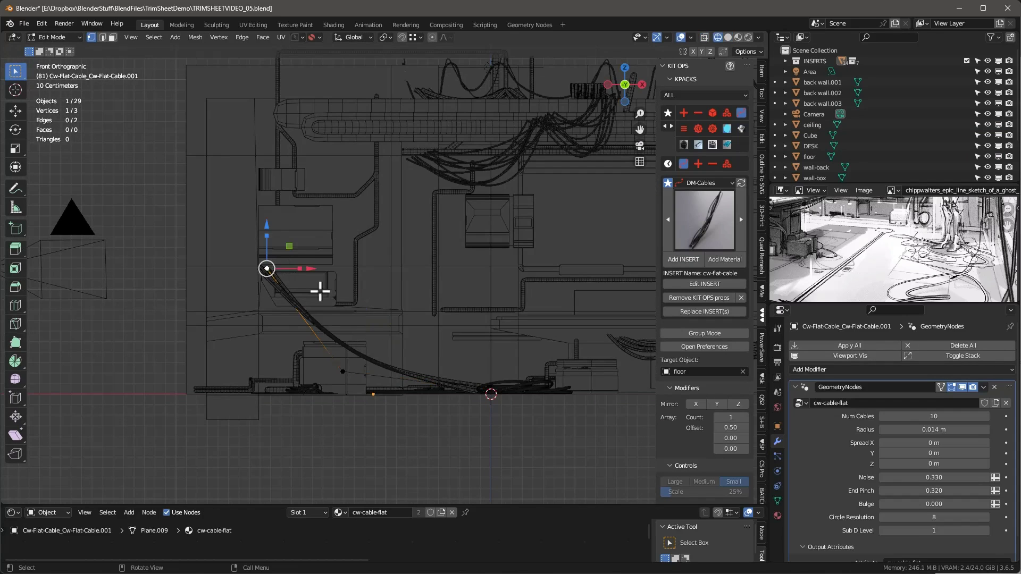
{"action": "key", "text": "g"}
{"action": "key", "text": "z"}
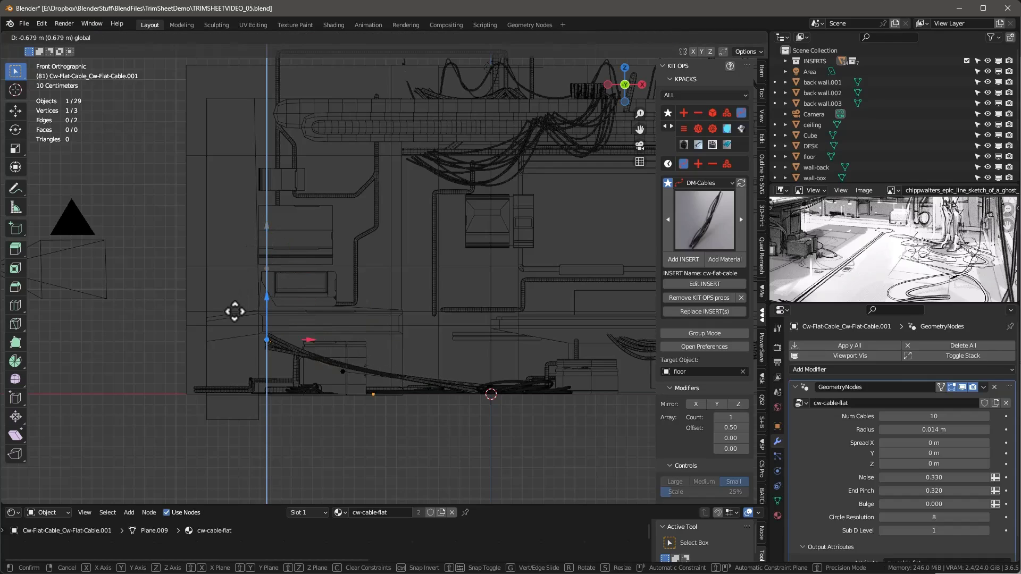
{"action": "left_click", "coordinate": [229, 343]}
{"action": "left_click_drag", "start_coordinate": [220, 341], "coordinate": [516, 429]}
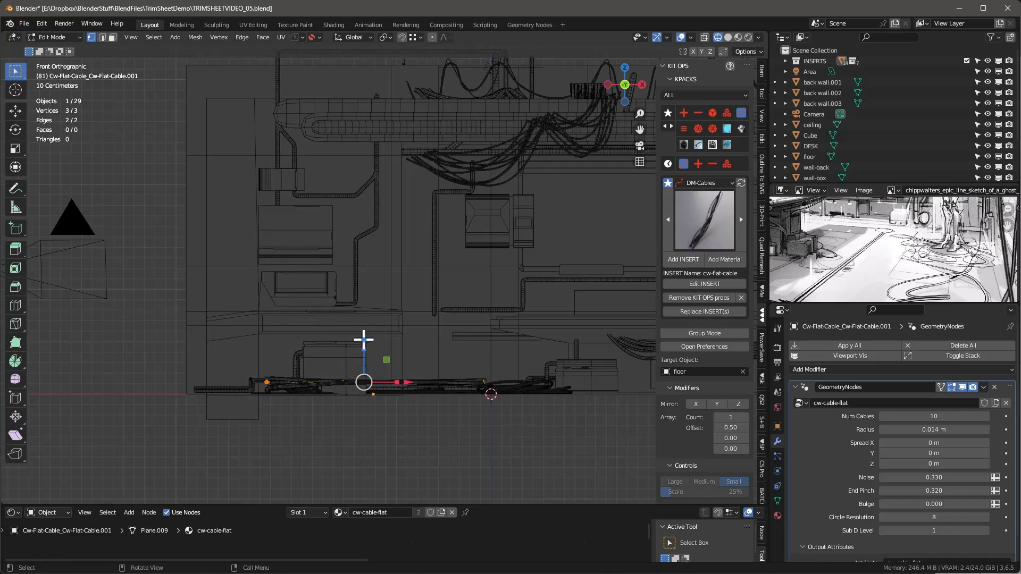
{"action": "left_click_drag", "start_coordinate": [363, 339], "coordinate": [359, 346]}
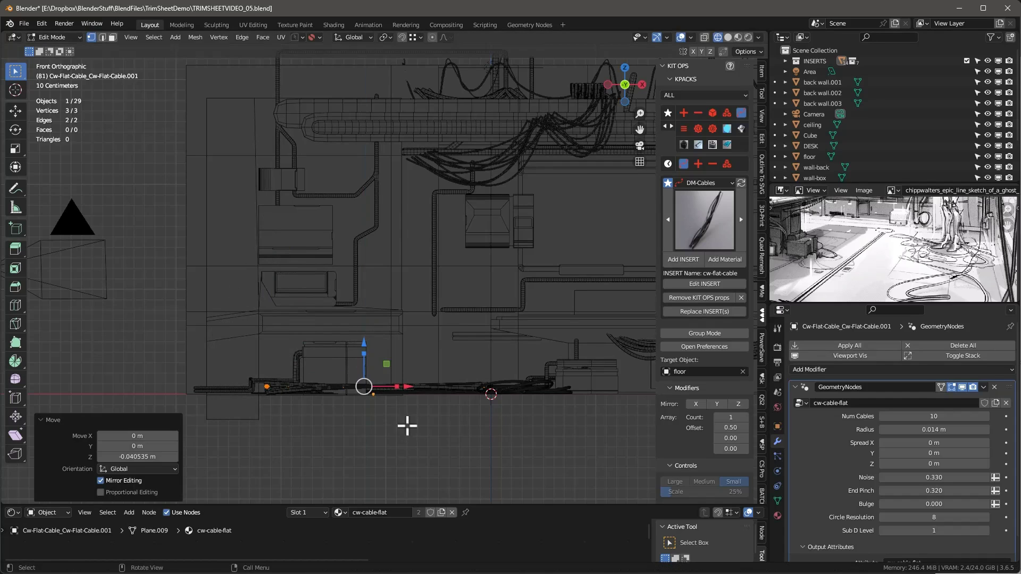
Extrude the flat cable's far end three times in the top view, curving it past the desk base and sideways behind it
{"action": "middle_click_drag", "start_coordinate": [406, 423], "coordinate": [536, 80]}
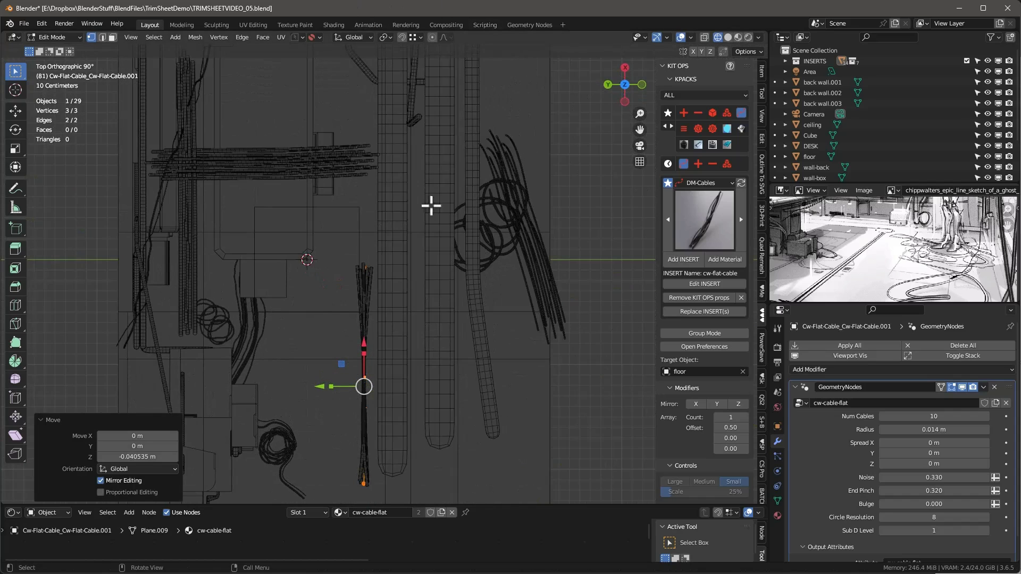
{"action": "left_click", "coordinate": [365, 270]}
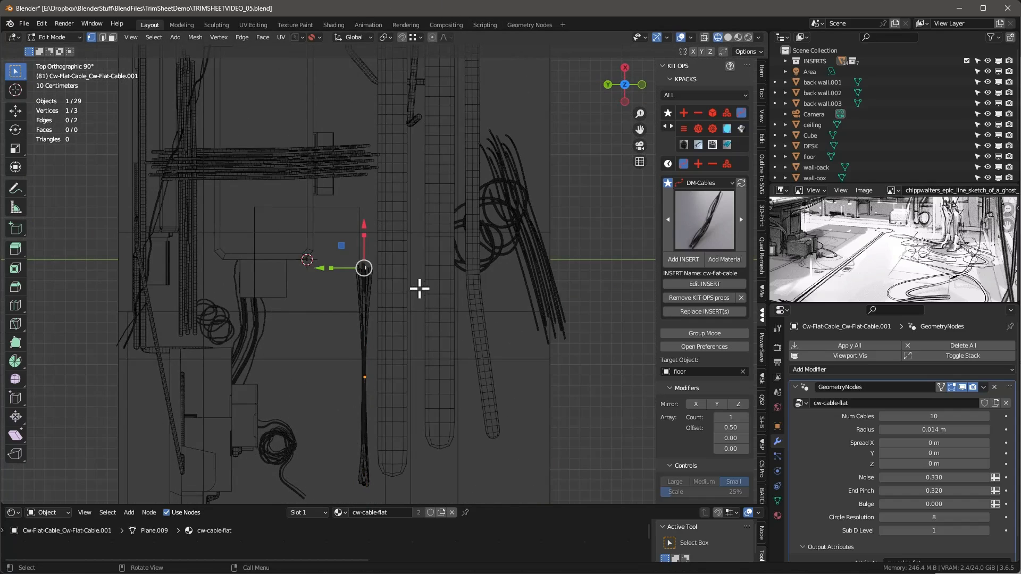
{"action": "key", "text": "e"}
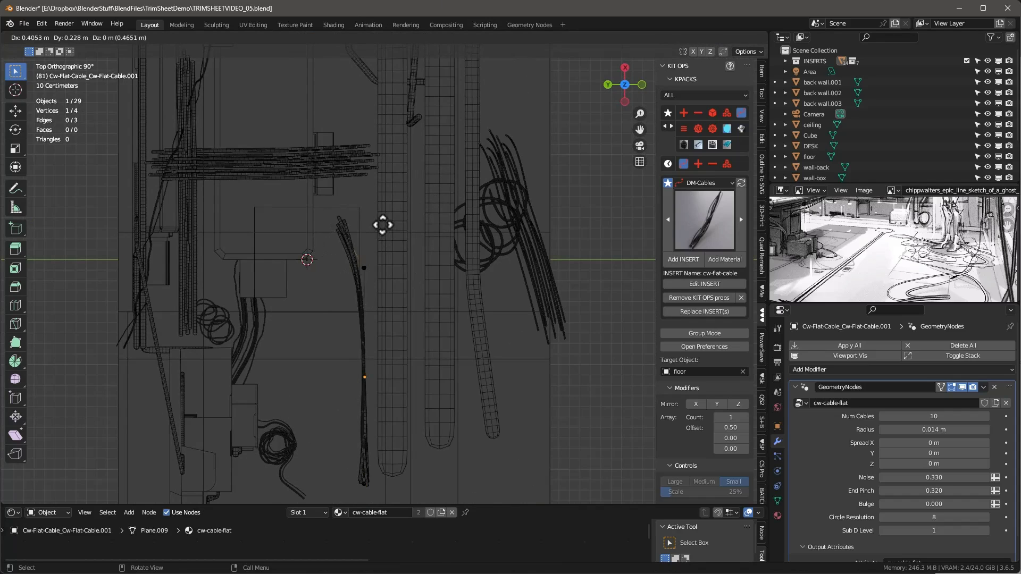
{"action": "left_click", "coordinate": [427, 212]}
{"action": "key", "text": "e"}
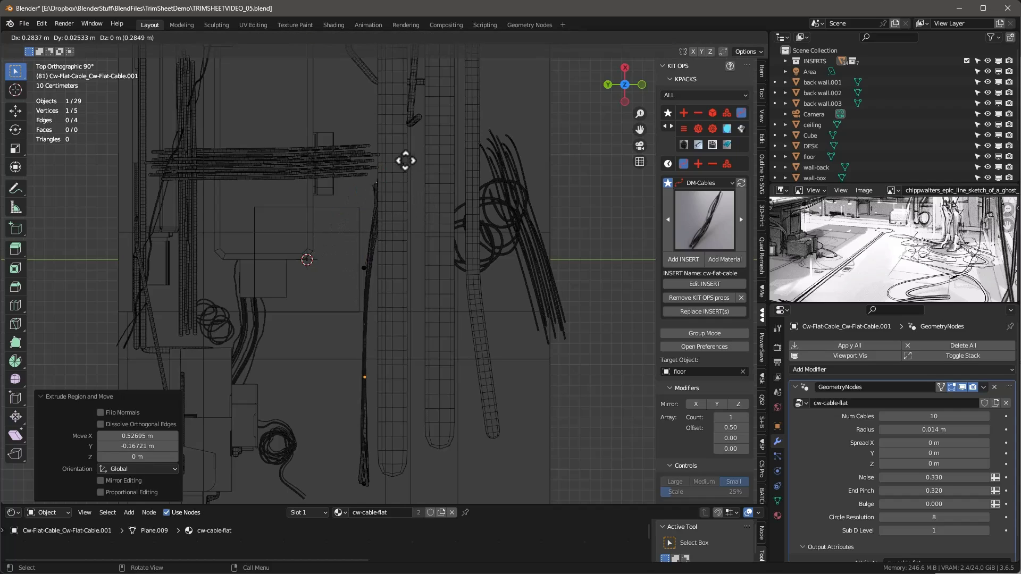
{"action": "left_click", "coordinate": [406, 171]}
{"action": "key", "text": "e"}
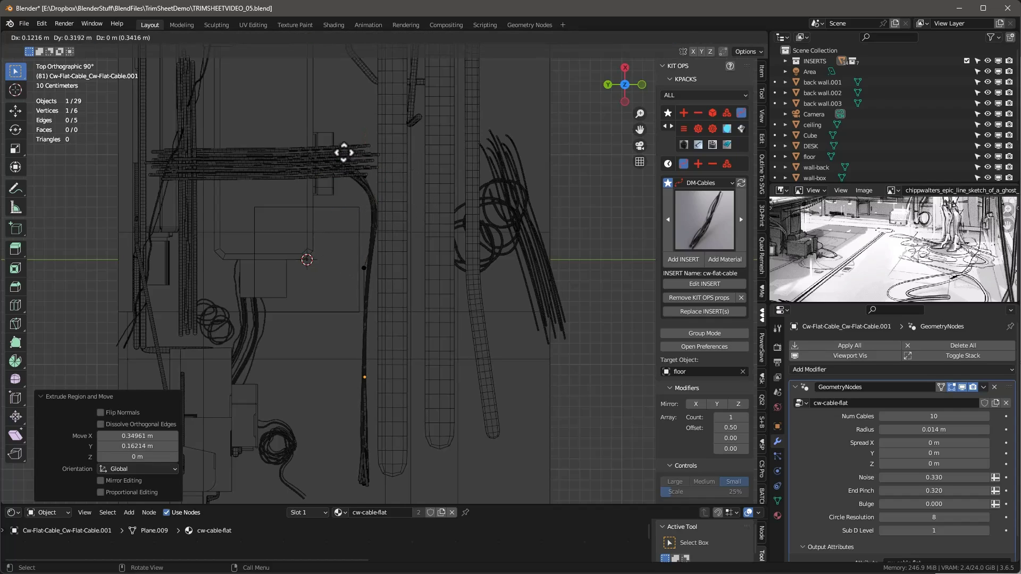
{"action": "left_click", "coordinate": [321, 154]}
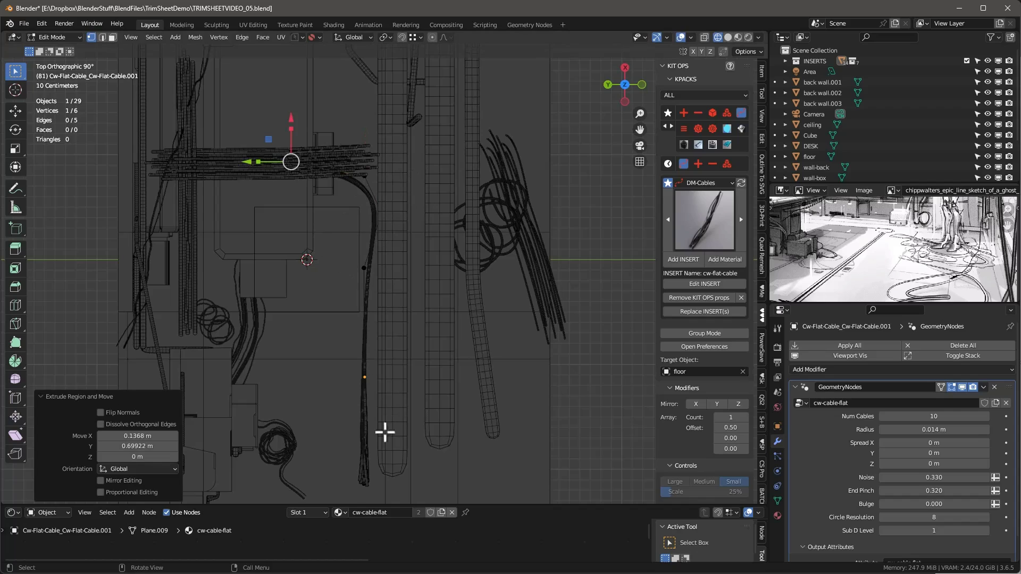
Set the flat cable's Bulge to 0.030, End Pinch to 0.120, Spread X to -0.15 m and Spread Y to 0.08 m
{"action": "left_click", "coordinate": [363, 408]}
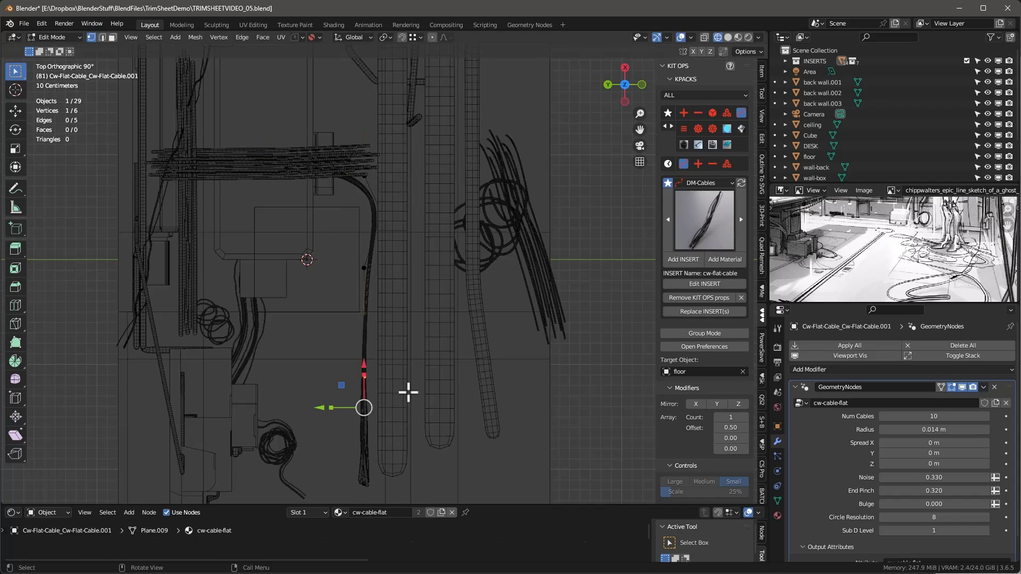
{"action": "key", "text": "KP_0"}
{"action": "scroll", "coordinate": [416, 419], "scroll_direction": "up", "scroll_amount": 5}
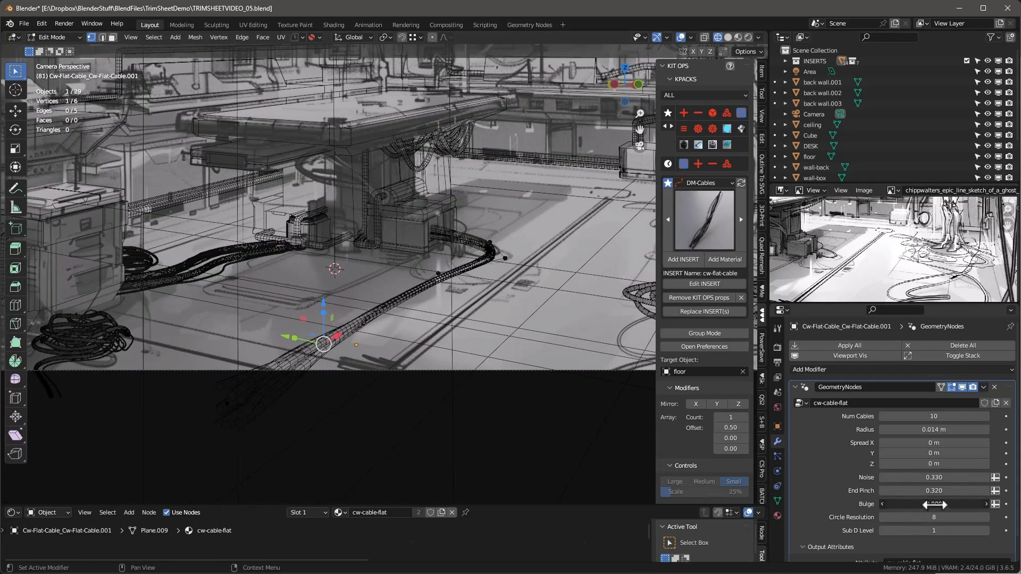
{"action": "left_click_drag", "start_coordinate": [934, 504], "coordinate": [950, 504]}
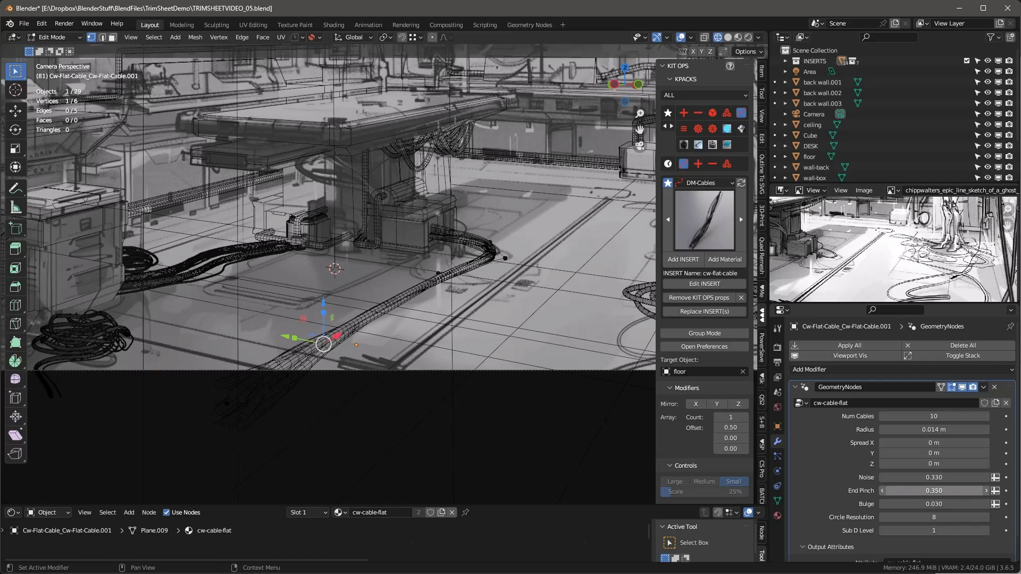
{"action": "left_click_drag", "start_coordinate": [933, 491], "coordinate": [937, 490]}
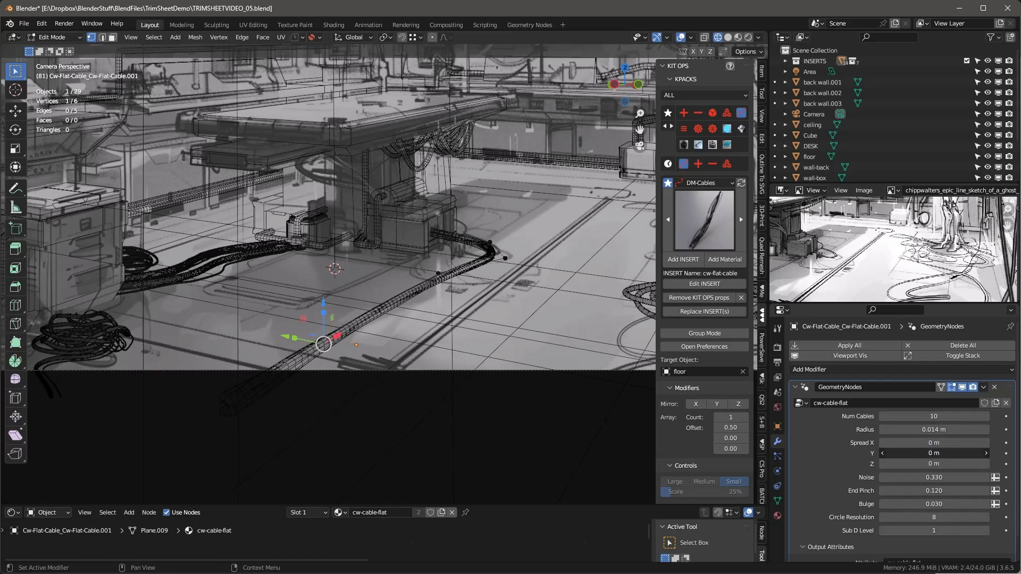
{"action": "left_click_drag", "start_coordinate": [933, 452], "coordinate": [944, 453]}
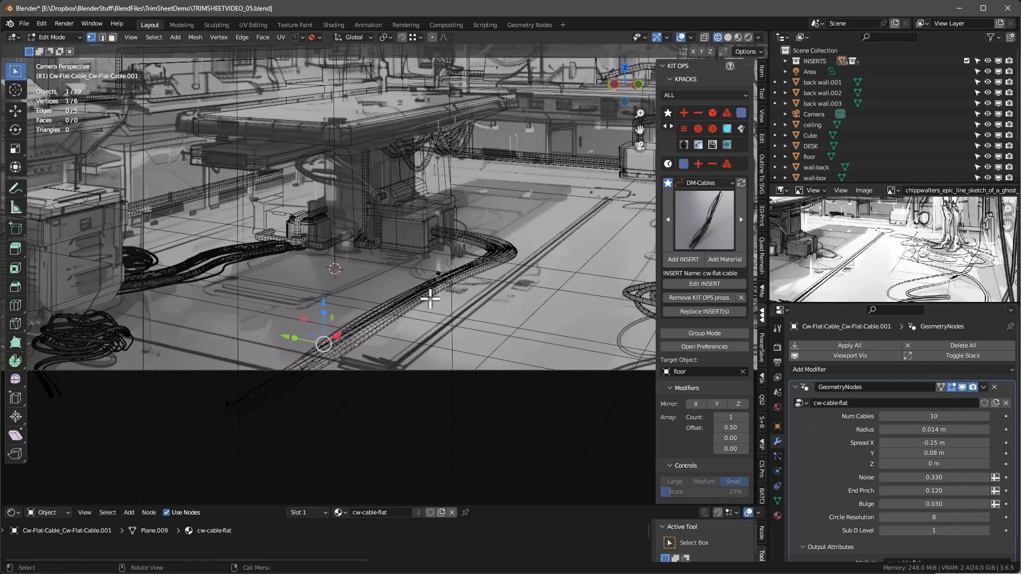
Lower the whole flat cable about 0.035 m to the floor in the front view
{"action": "left_click", "coordinate": [553, 290]}
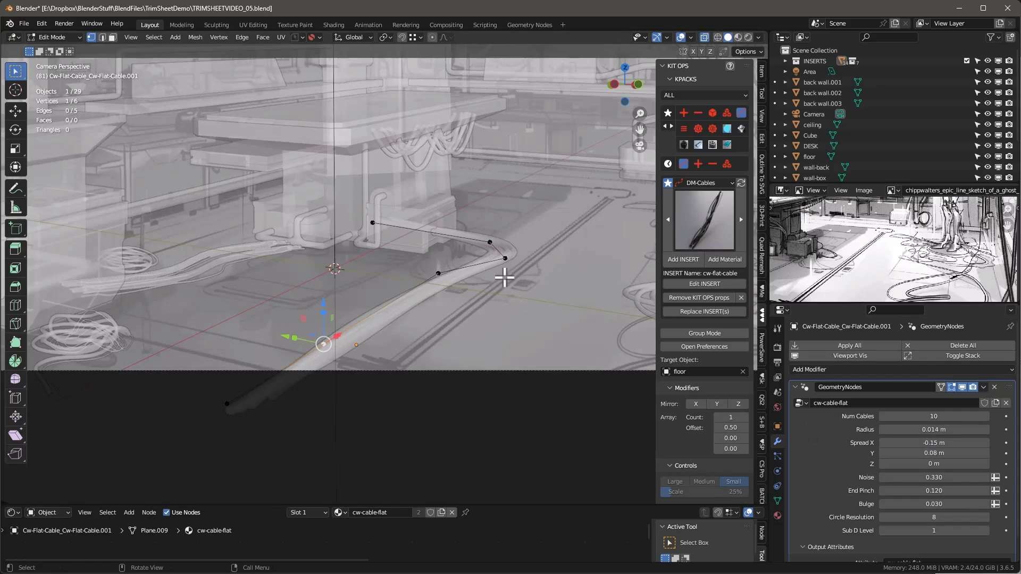
{"action": "scroll", "coordinate": [482, 270], "scroll_direction": "down", "scroll_amount": 1}
{"action": "middle_click_drag", "start_coordinate": [480, 269], "coordinate": [472, 324], "text": "shift"}
{"action": "key", "text": "Tab"}
{"action": "key", "text": "KP_1"}
{"action": "left_click_drag", "start_coordinate": [358, 332], "coordinate": [357, 330]}
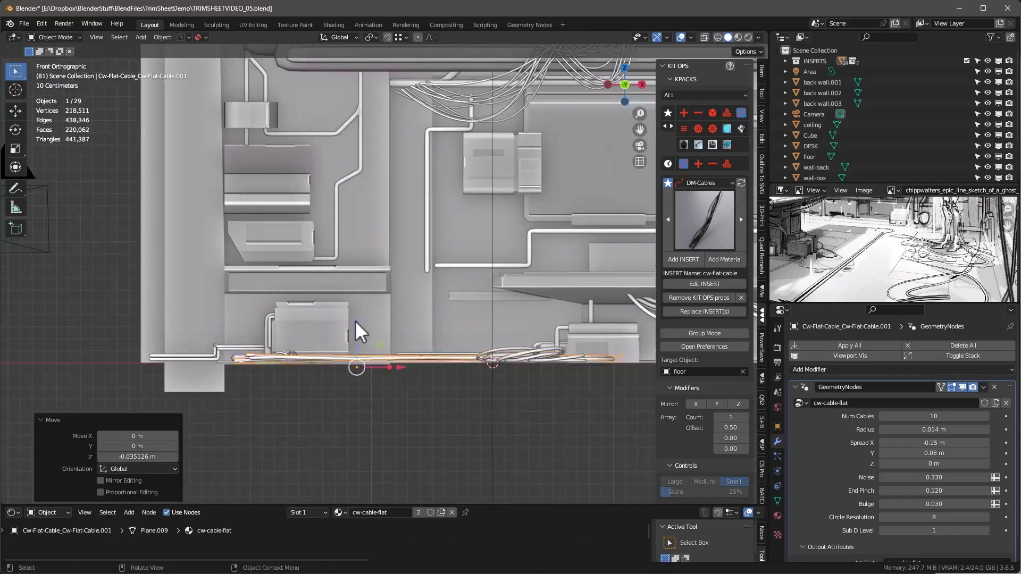
Shift the flat cable's middle vertex about 0.08 m along Y and set 5 cables, Spread X -0.06 m, Y 0.19 m and Bulge 0.080
{"action": "key", "text": "KP_7"}
{"action": "key", "text": "Tab"}
{"action": "left_click_drag", "start_coordinate": [415, 203], "coordinate": [436, 203]}
{"action": "left_click_drag", "start_coordinate": [439, 327], "coordinate": [421, 323]}
{"action": "middle_click_drag", "start_coordinate": [422, 323], "coordinate": [422, 325]}
{"action": "key", "text": "KP_0"}
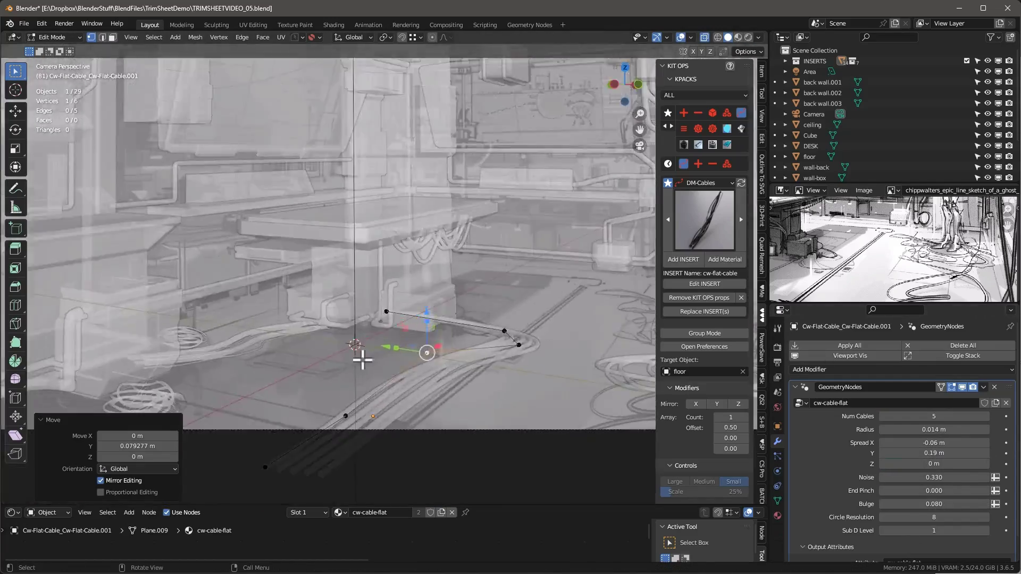
Duplicate a floor cable vertex up near the ceiling at the shelf wall and extrude it downward as a new separate cable
{"action": "scroll", "coordinate": [478, 314], "scroll_direction": "up", "scroll_amount": 3}
{"action": "key", "text": "Tab"}
{"action": "left_click", "coordinate": [494, 417]}
{"action": "key", "text": "Tab"}
{"action": "key", "text": "shift+d"}
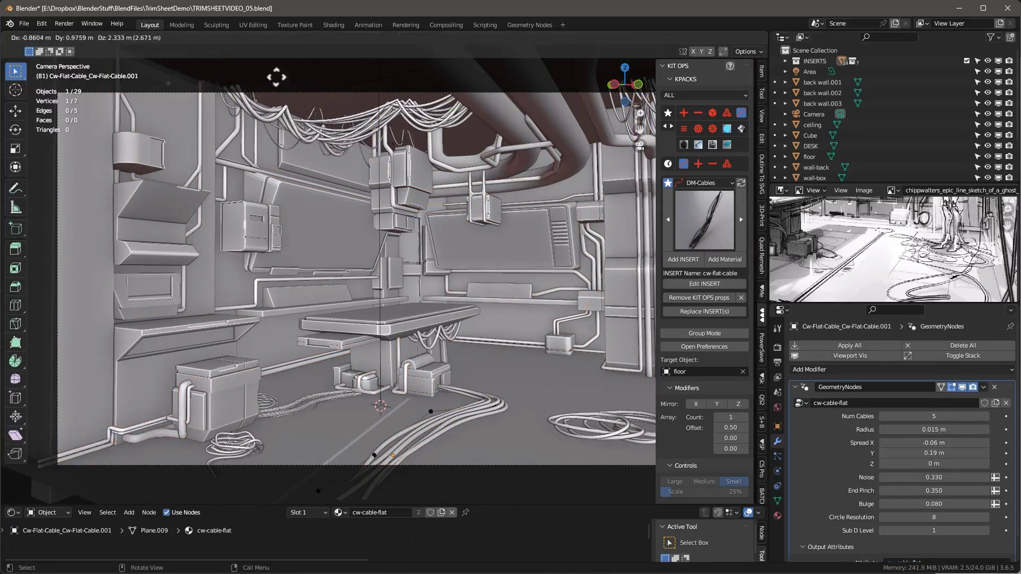
{"action": "left_click", "coordinate": [235, 113]}
{"action": "key", "text": "e"}
{"action": "left_click", "coordinate": [237, 327]}
{"action": "key", "text": "Tab"}
Move the new cable about 0.16 m in X and 0.76 m in Y, and set 4 cables with Spread X -0.137 m and Y 0 m
{"action": "left_click", "coordinate": [199, 255]}
{"action": "key", "text": "KP_7"}
{"action": "key", "text": "g"}
{"action": "left_click", "coordinate": [514, 296]}
{"action": "middle_click_drag", "start_coordinate": [515, 296], "coordinate": [479, 255]}
{"action": "left_click_drag", "start_coordinate": [937, 442], "coordinate": [930, 442]}
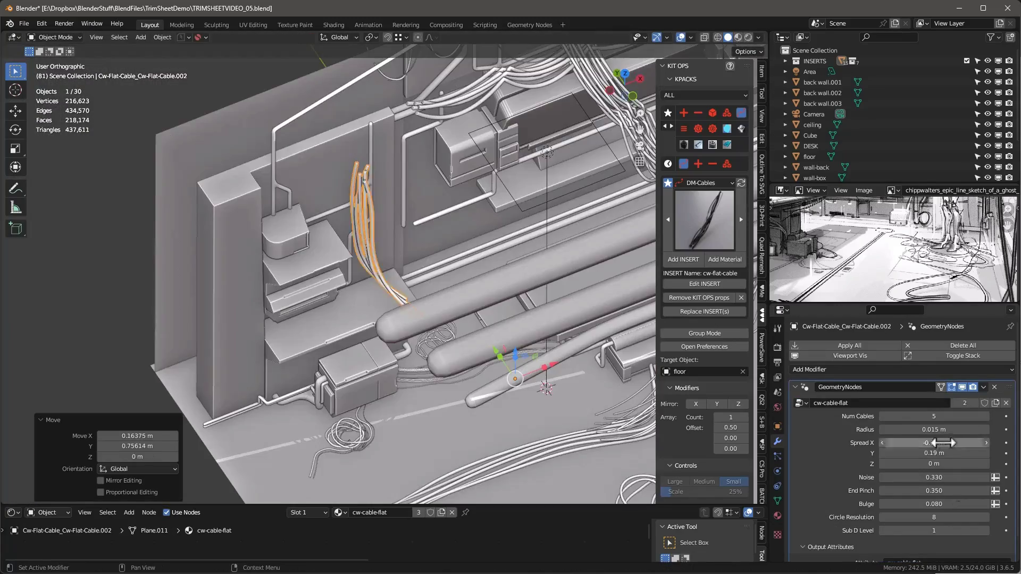
{"action": "middle_click_drag", "start_coordinate": [393, 319], "coordinate": [406, 305]}
{"action": "left_click_drag", "start_coordinate": [934, 442], "coordinate": [939, 442]}
{"action": "left_click", "coordinate": [883, 417]}
Extrude and reposition the wall cable's vertices so it drops past the shelves to the cabinet, and set its Radius to 0.008 m
{"action": "key", "text": "Tab"}
{"action": "left_click", "coordinate": [369, 142]}
{"action": "key", "text": "e"}
{"action": "key", "text": "KP_0"}
{"action": "left_click", "coordinate": [291, 362]}
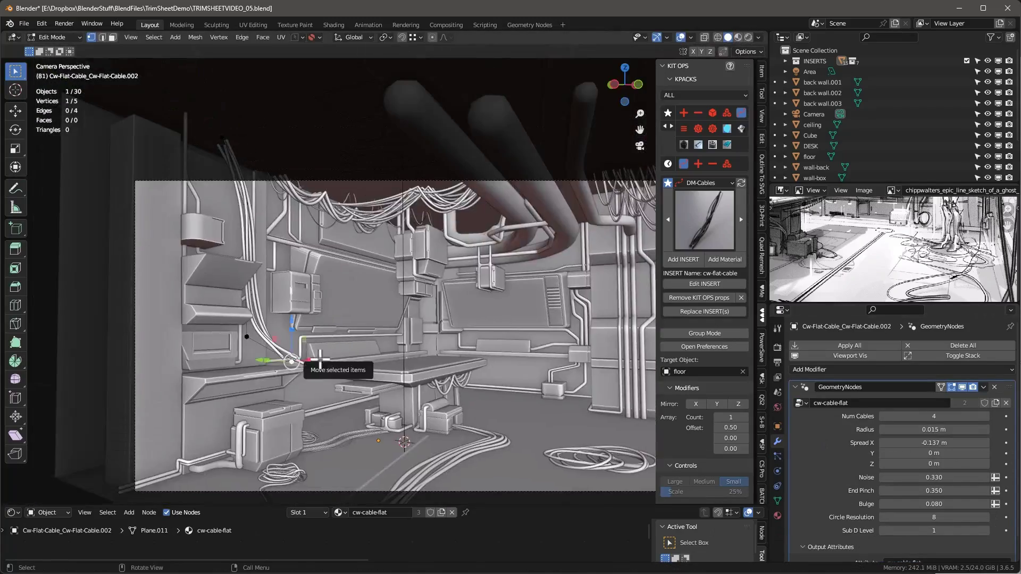
{"action": "left_click", "coordinate": [246, 336]}
{"action": "left_click", "coordinate": [245, 203]}
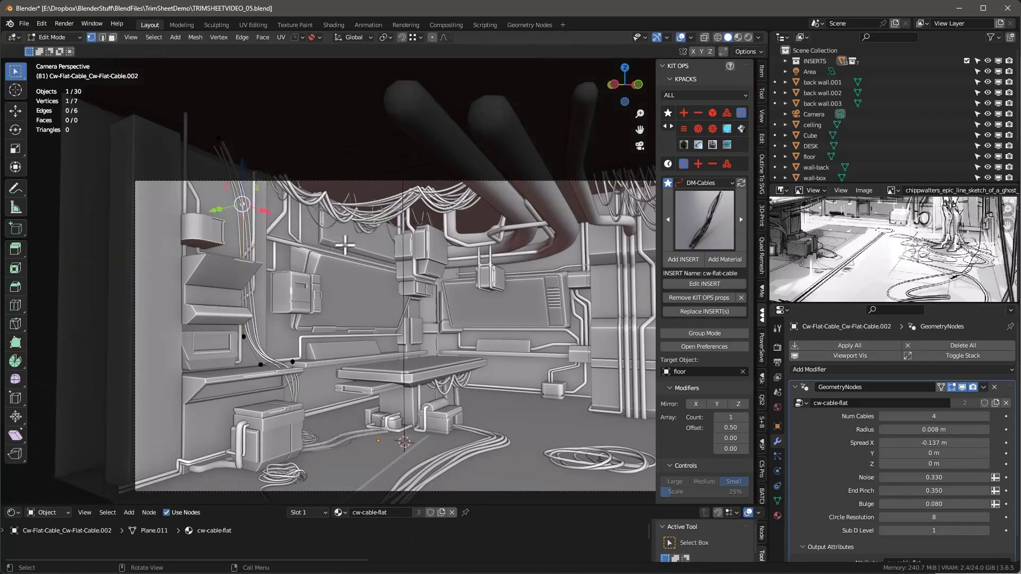
Duplicate the wall cable about 3.69 m along X to the back wall machine, with 3 cables, Radius 0.013 m and Spread Y 0.1 m
{"action": "key", "text": "Tab"}
{"action": "key", "text": "shift+d"}
{"action": "left_click_drag", "start_coordinate": [281, 298], "coordinate": [392, 313]}
{"action": "key", "text": "ctrl+KP_3"}
{"action": "middle_click_drag", "start_coordinate": [392, 320], "coordinate": [360, 342]}
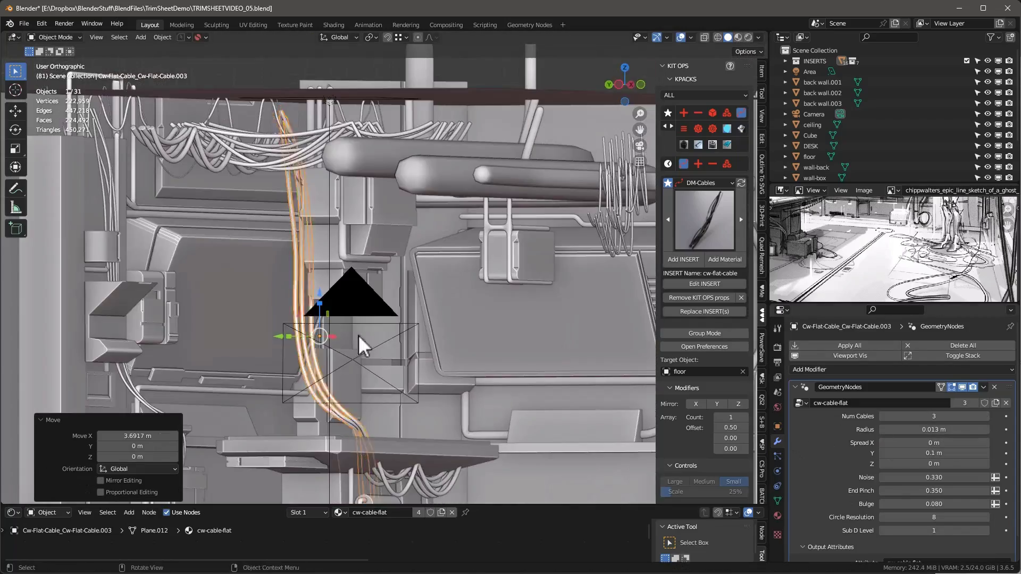
{"action": "key", "text": "g"}
{"action": "key", "text": "x"}
Shift all vertices of the duplicated cable about 0.06 m in X and back along Y in the side view
{"action": "key", "text": "Tab"}
{"action": "key", "text": "ctrl+KP_3"}
{"action": "middle_click_drag", "start_coordinate": [513, 289], "coordinate": [537, 319]}
{"action": "left_click_drag", "start_coordinate": [585, 326], "coordinate": [590, 328]}
{"action": "key", "text": "ctrl+KP_3"}
{"action": "key", "text": "alt+z"}
{"action": "left_click_drag", "start_coordinate": [453, 355], "coordinate": [449, 355]}
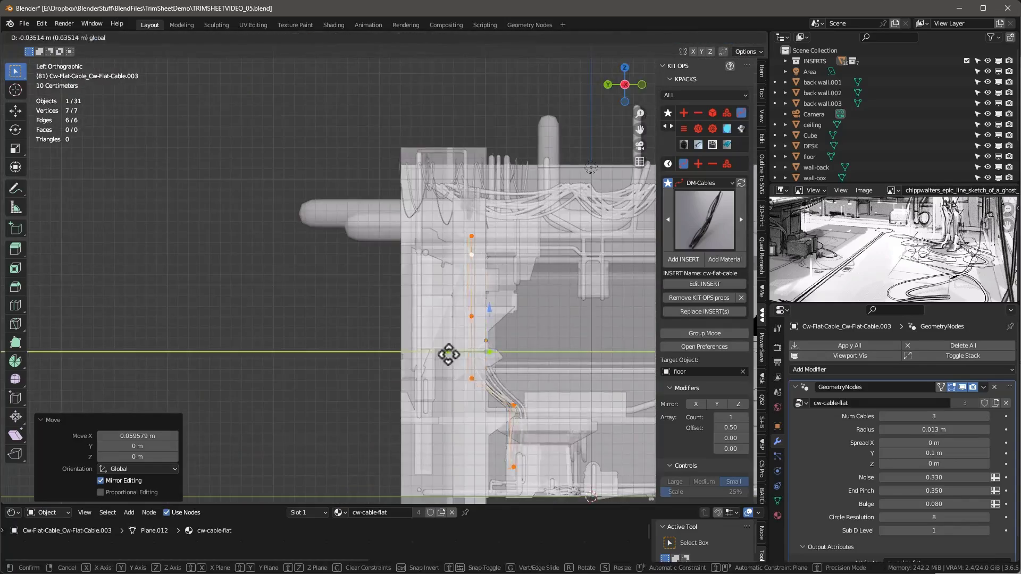
{"action": "middle_click_drag", "start_coordinate": [449, 355], "coordinate": [494, 340]}
Move all of the machine cable's vertices about -0.054 m along X in the front view
{"action": "key", "text": "Tab"}
{"action": "left_click", "coordinate": [761, 71]}
{"action": "key", "text": "Tab"}
{"action": "key", "text": "KP_1"}
{"action": "left_click_drag", "start_coordinate": [521, 375], "coordinate": [490, 375]}
{"action": "scroll", "coordinate": [465, 266], "scroll_direction": "up", "scroll_amount": 2}
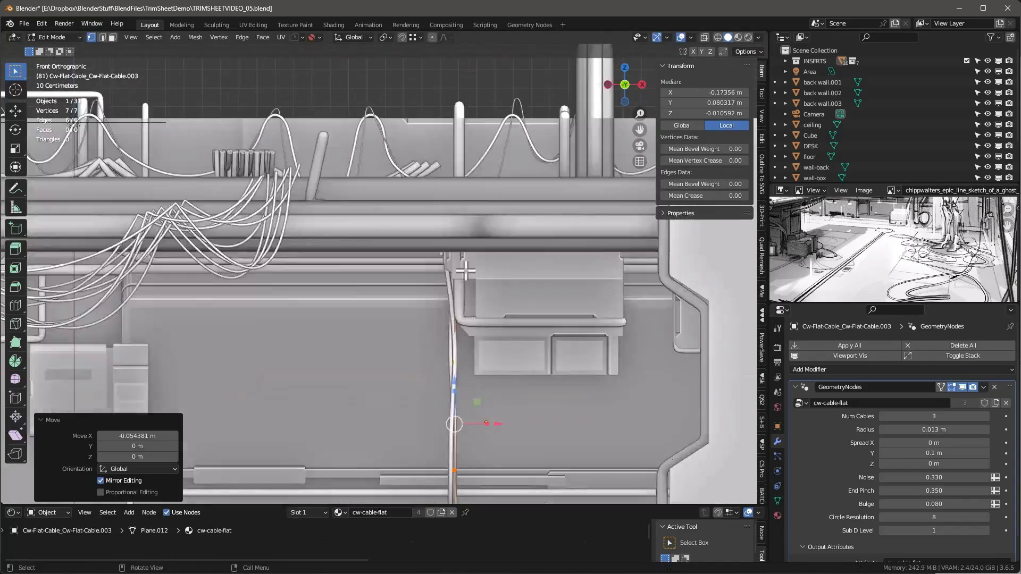
Pull the machine cable's lower vertex about 0.9 m in negative Y to form a bend, and adjust it in front view
{"action": "key", "text": "alt+z"}
{"action": "left_click", "coordinate": [453, 292]}
{"action": "left_click_drag", "start_coordinate": [489, 293], "coordinate": [498, 294]}
{"action": "key", "text": "ctrl+KP_3"}
{"action": "middle_click_drag", "start_coordinate": [499, 305], "coordinate": [436, 345]}
{"action": "left_click", "coordinate": [415, 286]}
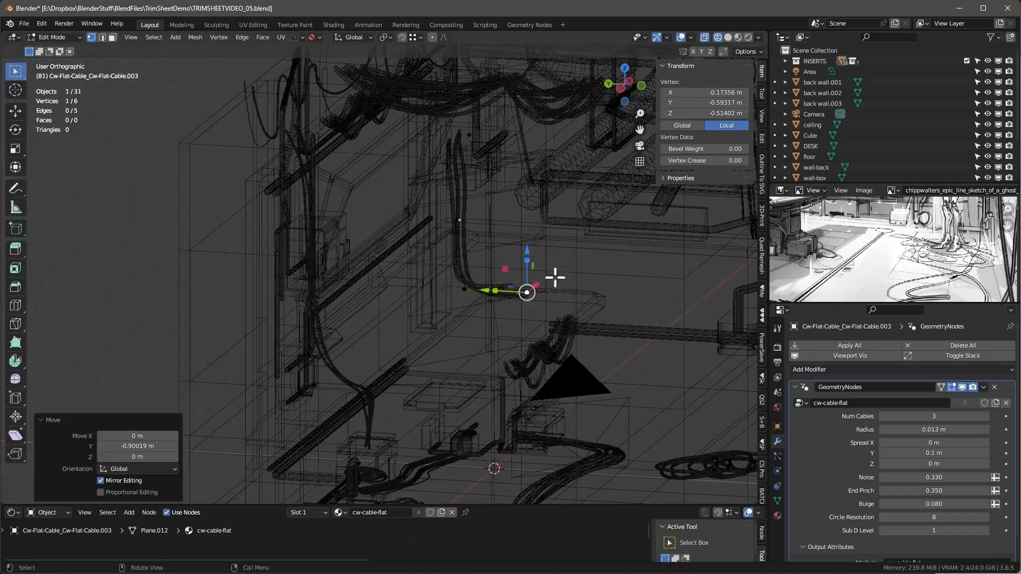
{"action": "key", "text": "KP_1"}
{"action": "left_click_drag", "start_coordinate": [527, 290], "coordinate": [537, 289]}
Curve the machine cable upward into a hanging U-shaped loop, raising its top vertices about 0.13 m
{"action": "middle_click_drag", "start_coordinate": [478, 298], "coordinate": [397, 264]}
{"action": "key", "text": "KP_0"}
{"action": "key", "text": "shift+z"}
{"action": "left_click_drag", "start_coordinate": [417, 284], "coordinate": [411, 264]}
{"action": "key", "text": "alt+z"}
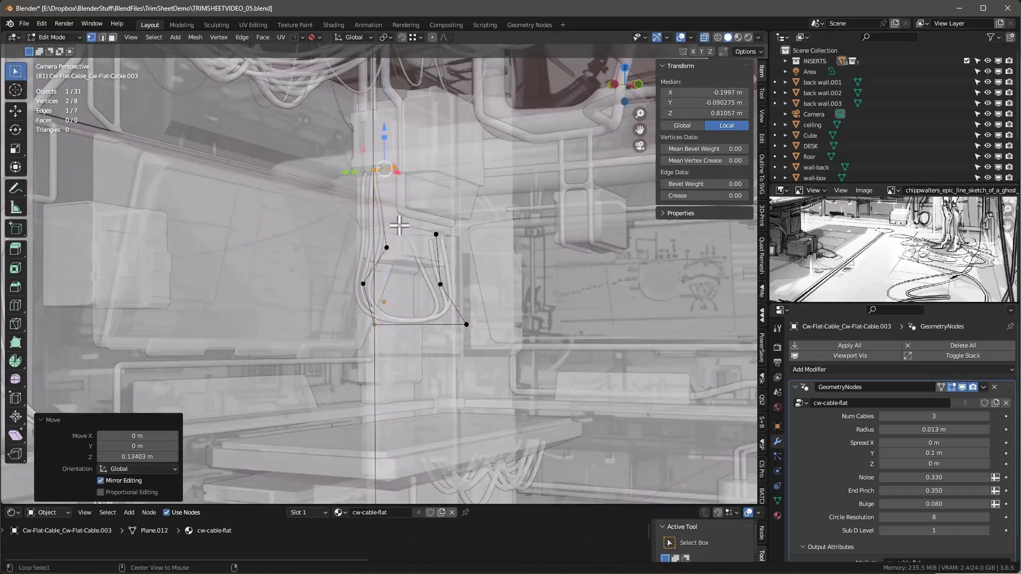
Move the cable loop's end vertex about 0.6 m along X and set Noise to 0.360, End Pinch to 0.300 and Bulge to 0.140
{"action": "key", "text": "alt+z"}
{"action": "left_click", "coordinate": [375, 169]}
{"action": "key", "text": "g"}
{"action": "key", "text": "x"}
{"action": "left_click", "coordinate": [453, 180]}
{"action": "mouse_move", "coordinate": [934, 504]}
{"action": "left_mouse_down"}
{"action": "mouse_move", "coordinate": [952, 504]}
{"action": "mouse_move", "coordinate": [920, 490]}
{"action": "left_mouse_up"}
{"action": "left_click_drag", "start_coordinate": [933, 478], "coordinate": [941, 477]}
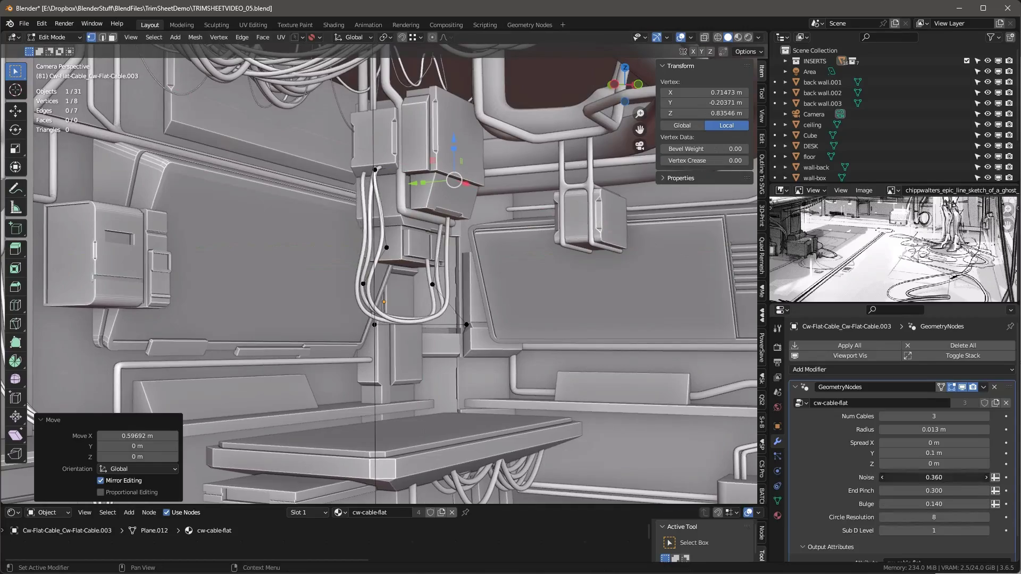
Extrude an underside face of the back wall.001 machine by about 0.017 m and 0.014 m as a cable connector
{"action": "middle_click_drag", "start_coordinate": [478, 297], "coordinate": [537, 276]}
{"action": "key", "text": "KP_0"}
{"action": "key", "text": "Tab"}
{"action": "left_click", "coordinate": [348, 292]}
{"action": "key", "text": "Tab"}
{"action": "key", "text": "3"}
{"action": "left_click", "coordinate": [312, 309]}
{"action": "key", "text": "e"}
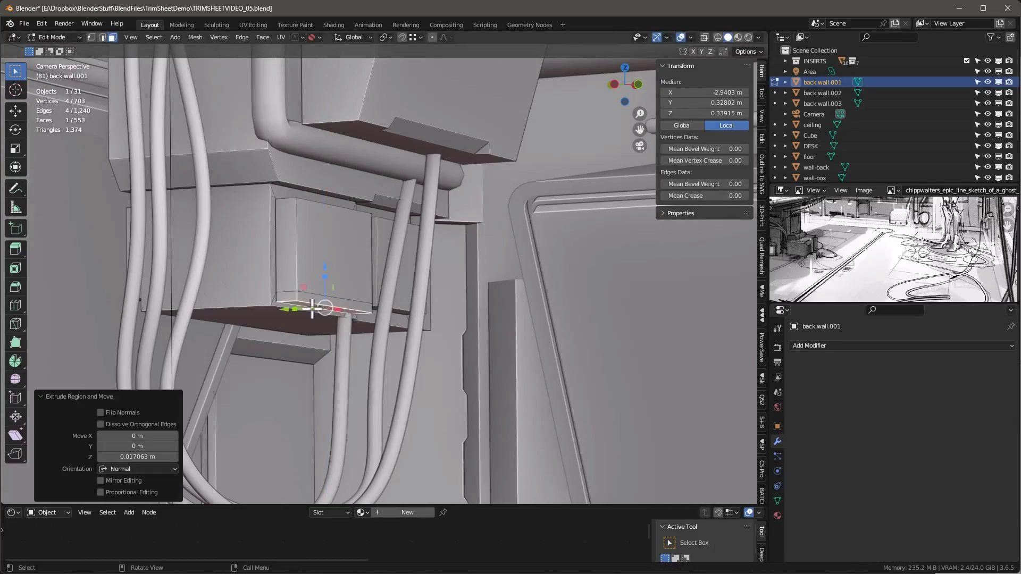
{"action": "left_click_drag", "start_coordinate": [312, 309], "coordinate": [343, 311]}
{"action": "middle_click_drag", "start_coordinate": [343, 310], "coordinate": [312, 333]}
{"action": "key", "text": "e"}
{"action": "left_click", "coordinate": [312, 332]}
Cut edge loops in the box above the three hanging cables and extrude its underside face about 0.014 m as a socket
{"action": "middle_click_drag", "start_coordinate": [312, 213], "coordinate": [404, 425], "text": "shift"}
{"action": "left_click", "coordinate": [364, 288]}
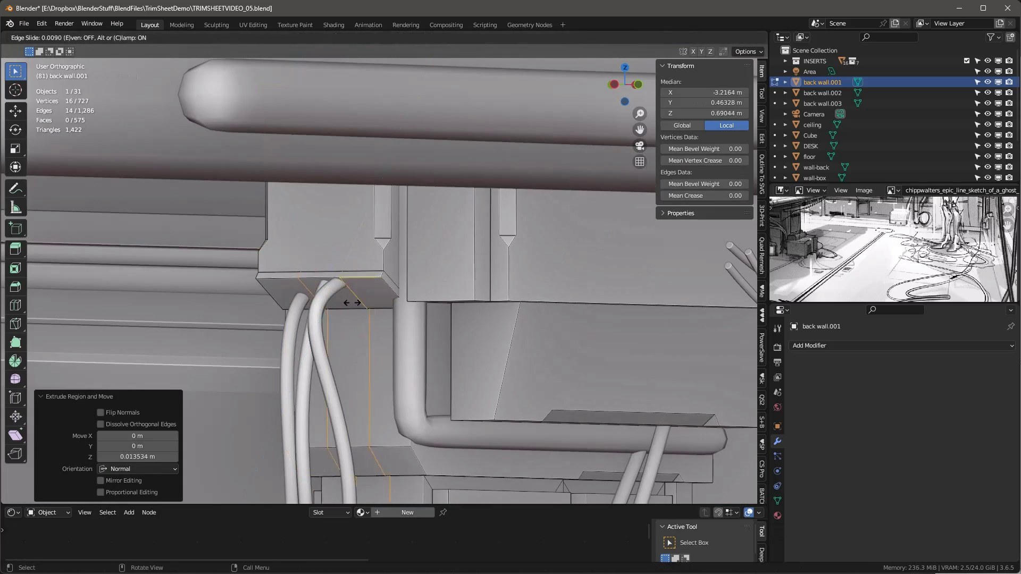
{"action": "left_click", "coordinate": [351, 302]}
{"action": "left_click", "coordinate": [346, 302]}
{"action": "key", "text": "3"}
{"action": "left_click", "coordinate": [307, 297]}
{"action": "key", "text": "e"}
{"action": "left_click", "coordinate": [304, 295]}
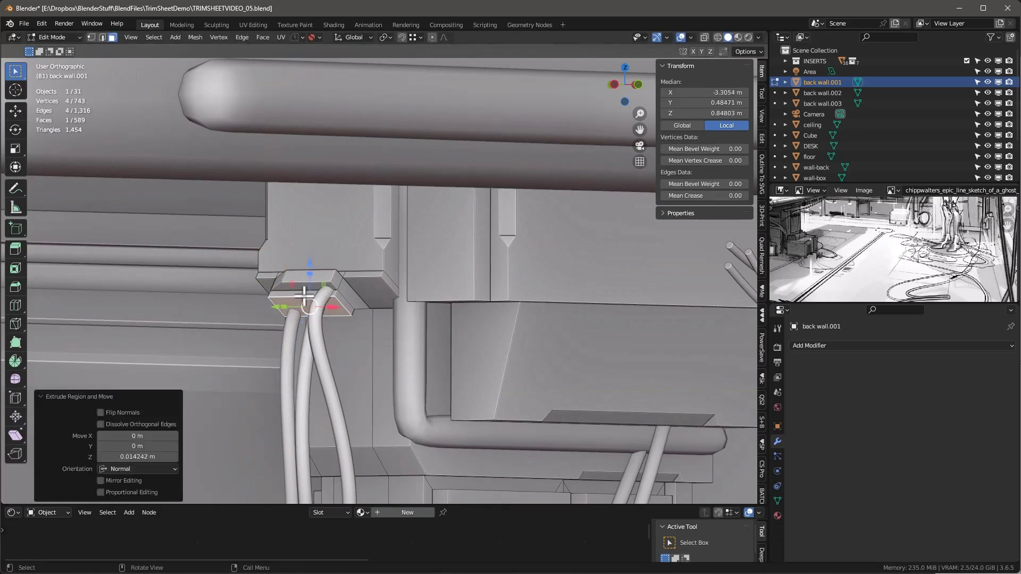
Cut and extrude a small connector block under the larger machine box where the cable loop's other end enters
{"action": "key", "text": "Tab"}
{"action": "middle_click_drag", "start_coordinate": [305, 296], "coordinate": [415, 346]}
{"action": "key", "text": "Tab"}
{"action": "key", "text": "3"}
{"action": "left_click", "coordinate": [415, 346]}
{"action": "key", "text": "k"}
{"action": "key", "text": "e"}
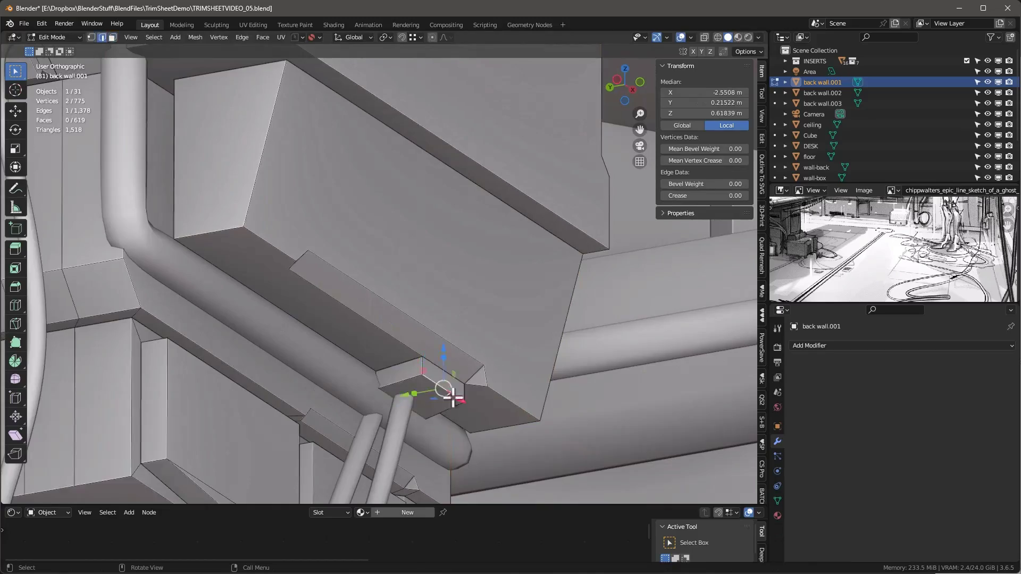
{"action": "middle_click_drag", "start_coordinate": [451, 396], "coordinate": [396, 420]}
Knife-cut an outline around the pipe ends on the side of the Cube object's cabinet and select the enclosed face
{"action": "scroll", "coordinate": [390, 389], "scroll_direction": "down", "scroll_amount": 8}
{"action": "key", "text": "k"}
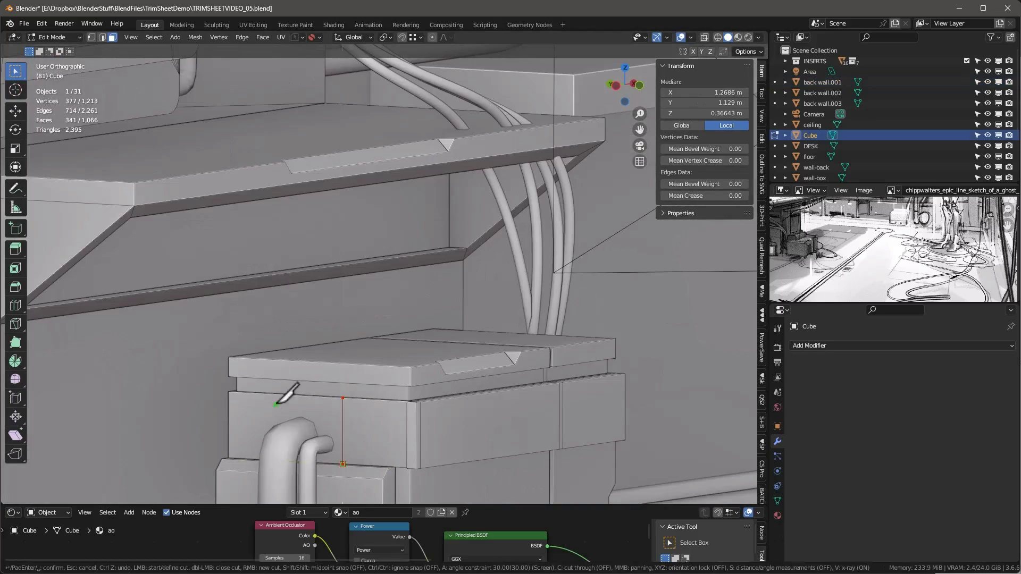
{"action": "left_click", "coordinate": [264, 408]}
{"action": "left_click", "coordinate": [342, 413]}
{"action": "key", "text": "Return"}
{"action": "left_click", "coordinate": [326, 428]}
{"action": "middle_click_drag", "start_coordinate": [326, 428], "coordinate": [506, 292]}
Knife-cut another connector outline on the Cube object with three points and extrude the resulting face
{"action": "key", "text": "Tab"}
{"action": "key", "text": "Tab"}
{"action": "key", "text": "k"}
{"action": "left_click", "coordinate": [512, 380]}
{"action": "left_click", "coordinate": [512, 318]}
{"action": "left_click", "coordinate": [451, 352]}
{"action": "key", "text": "Return"}
{"action": "key", "text": "e"}
Extrude and scale a faceted collar where the pipe enters the rounded tank's end
{"action": "scroll", "coordinate": [505, 292], "scroll_direction": "up", "scroll_amount": 4}
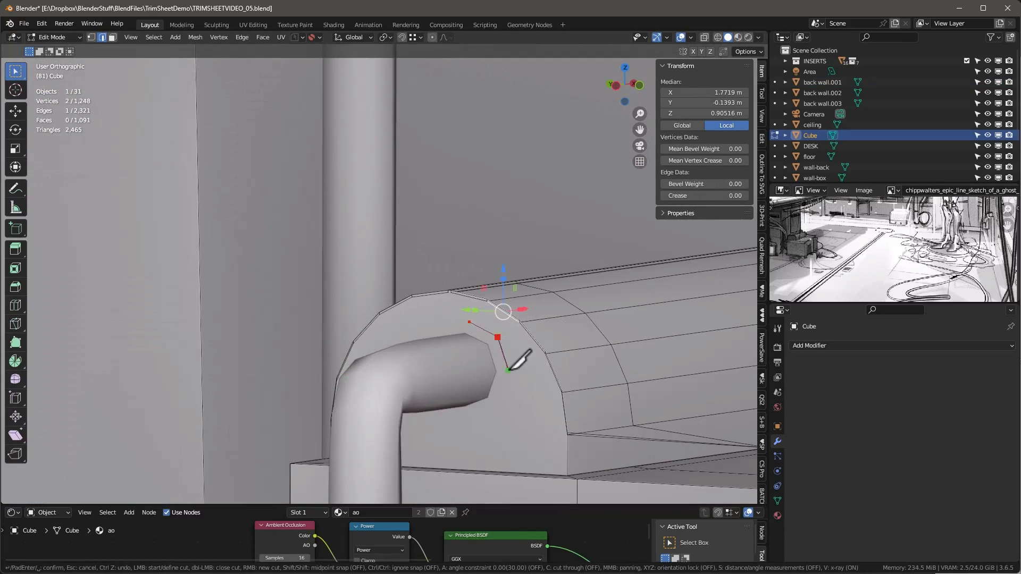
{"action": "key", "text": "e"}
{"action": "left_click", "coordinate": [490, 337]}
{"action": "key", "text": "s"}
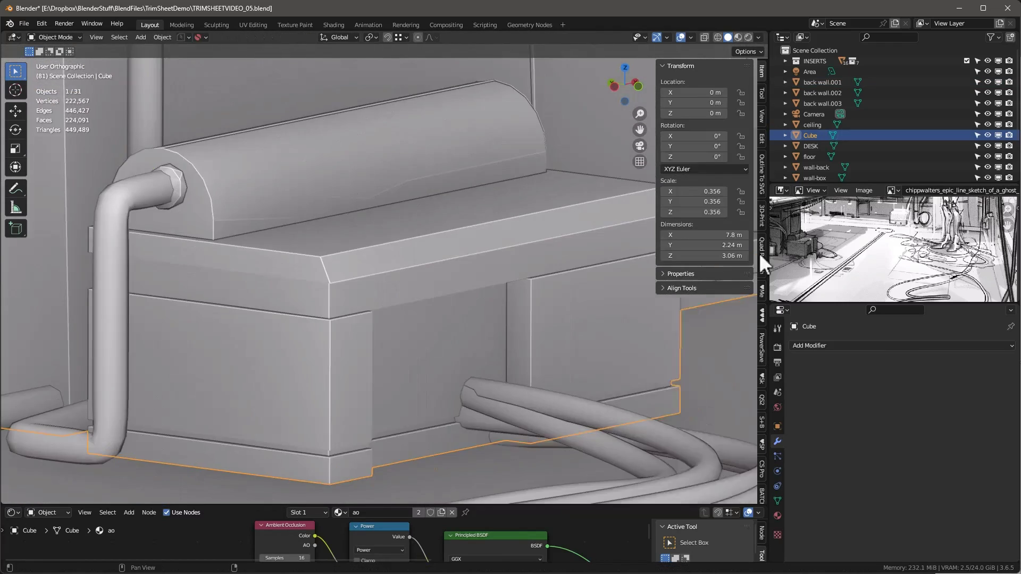
Add the DM+ cube insert to the desk base as a connector box where the floor cables begin
{"action": "left_click", "coordinate": [758, 253]}
{"action": "left_click", "coordinate": [683, 113]}
{"action": "left_click", "coordinate": [405, 383]}
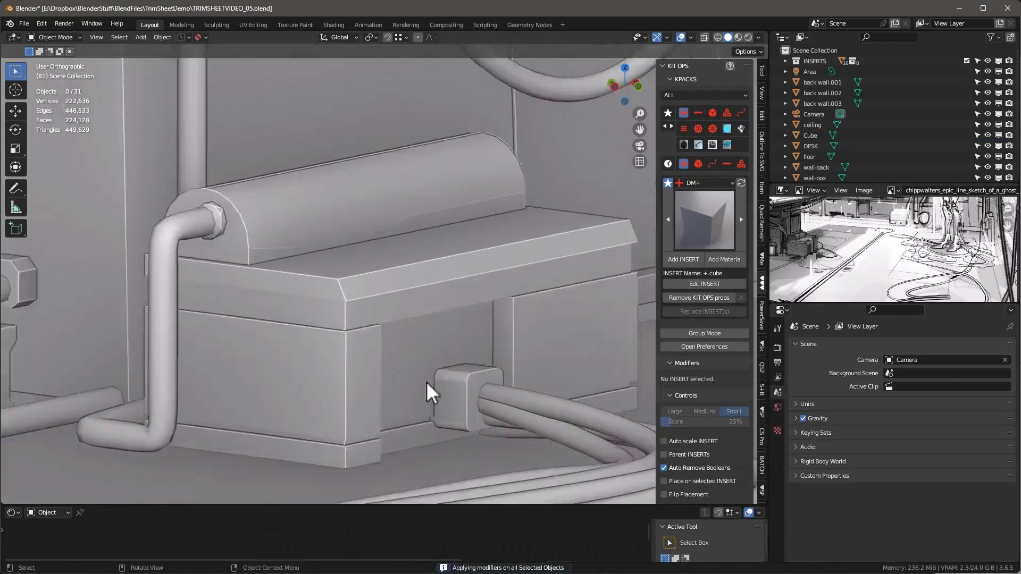
Duplicate the flat floor cable about 1.31 m in X and -1.26 m in Y, and reposition its vertices
{"action": "key", "text": "KP_0"}
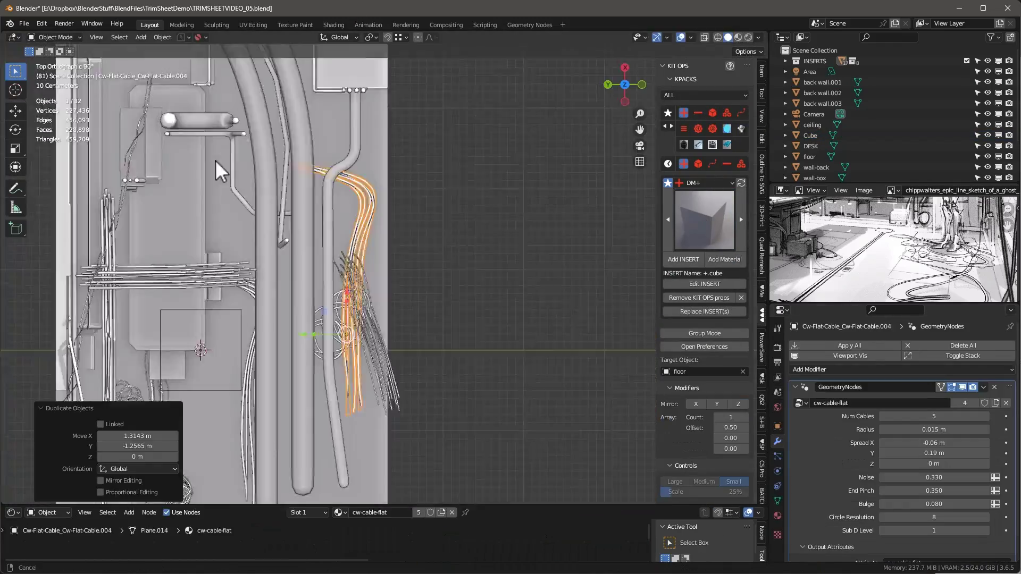
{"action": "key", "text": "Tab"}
{"action": "key", "text": "g"}
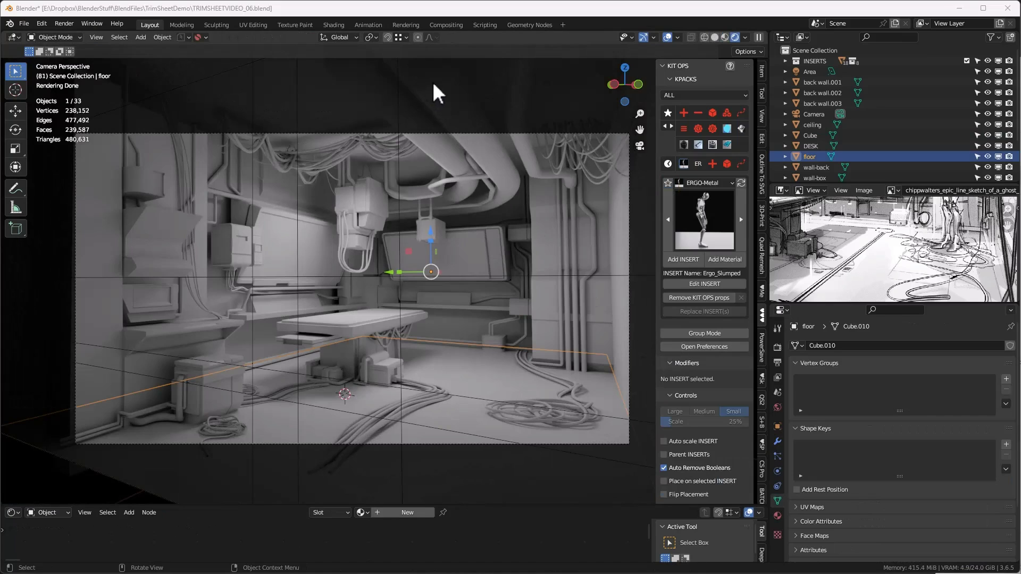
Enlarge the reference sketch and examine where the robot figure stands among the cables
{"action": "left_click", "coordinate": [442, 162]}
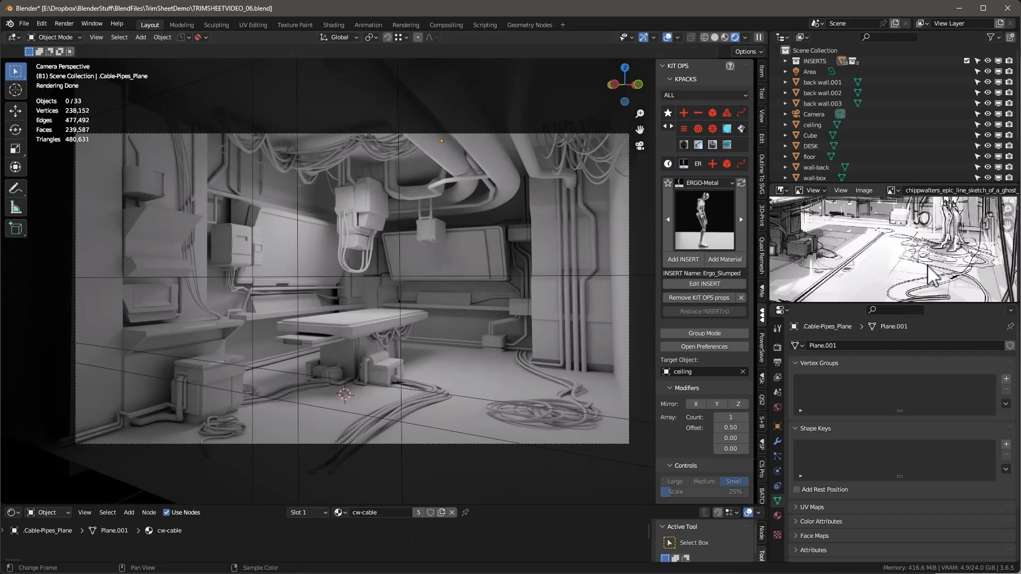
{"action": "key", "text": "ctrl+space"}
{"action": "scroll", "coordinate": [585, 237], "scroll_direction": "up", "scroll_amount": 3}
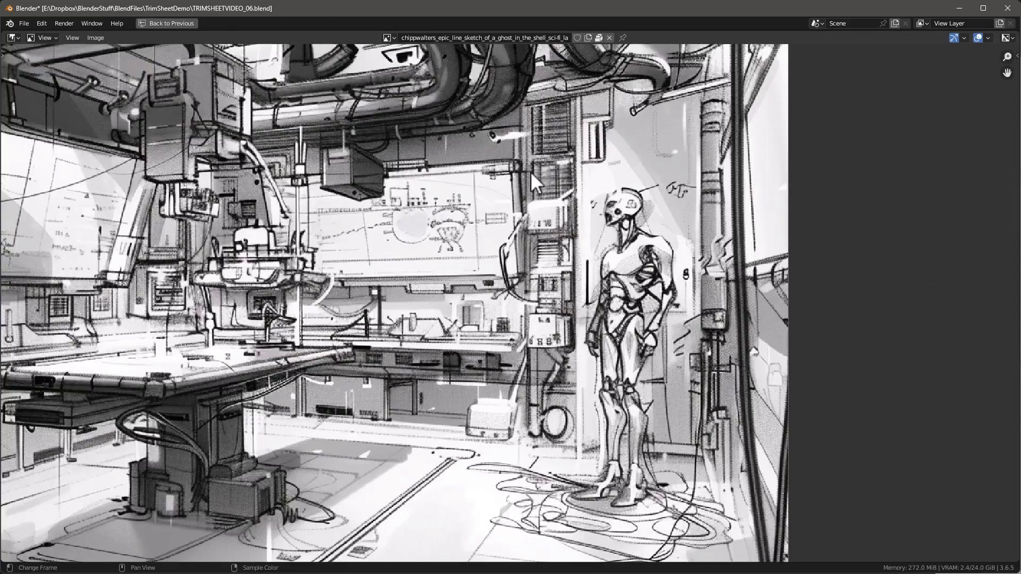
{"action": "scroll", "coordinate": [531, 172], "scroll_direction": "down", "scroll_amount": 2}
{"action": "middle_click_drag", "start_coordinate": [575, 219], "coordinate": [616, 259]}
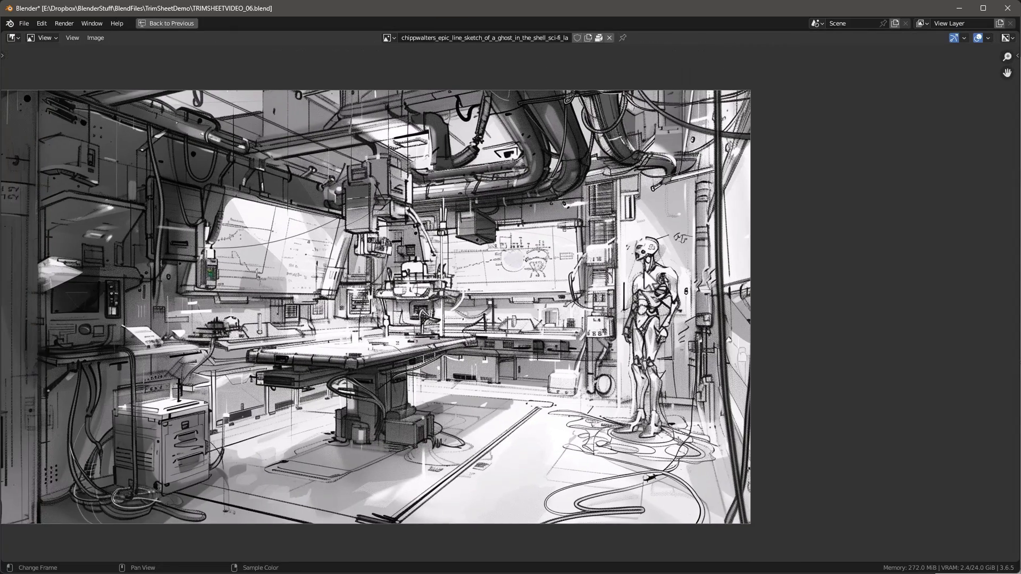
{"action": "key", "text": "ctrl+space"}
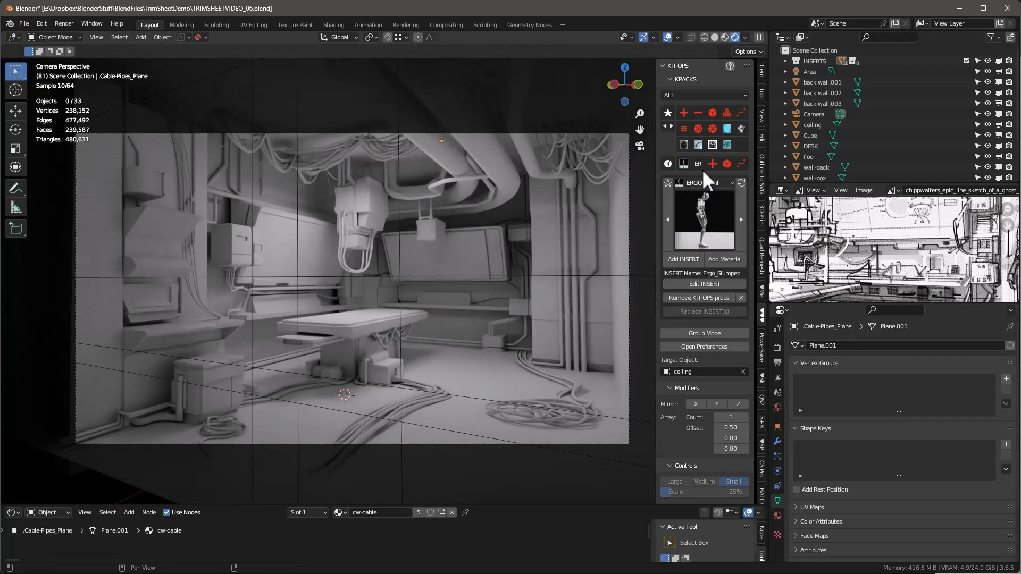
Browse the ERGO-Wooden mannequin inserts and return to the ERGO-Metal collection
{"action": "left_click", "coordinate": [707, 218]}
{"action": "scroll", "coordinate": [706, 183], "scroll_direction": "down", "scroll_amount": 1, "text": "ctrl"}
{"action": "left_click", "coordinate": [705, 221]}
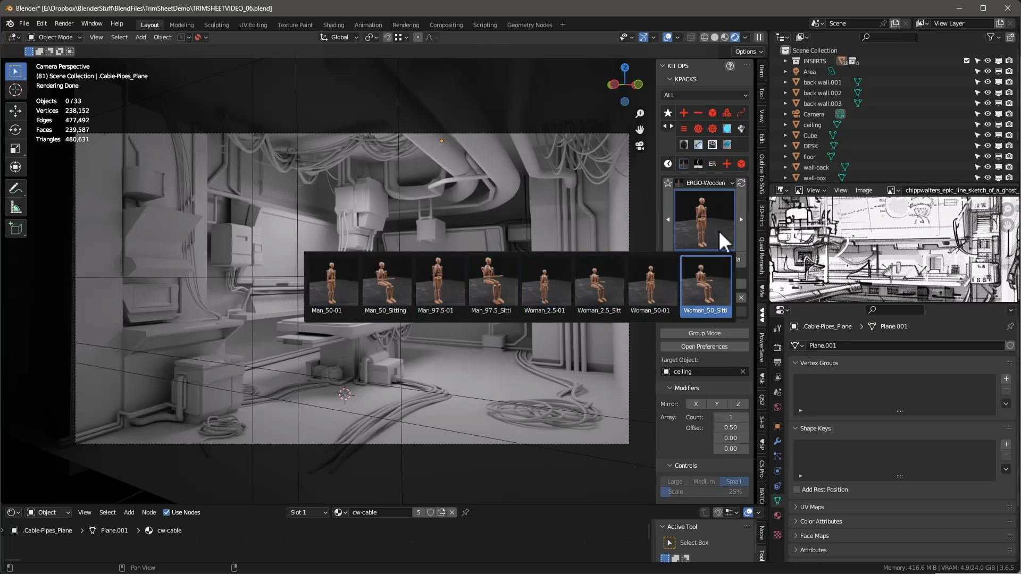
{"action": "left_click", "coordinate": [709, 182]}
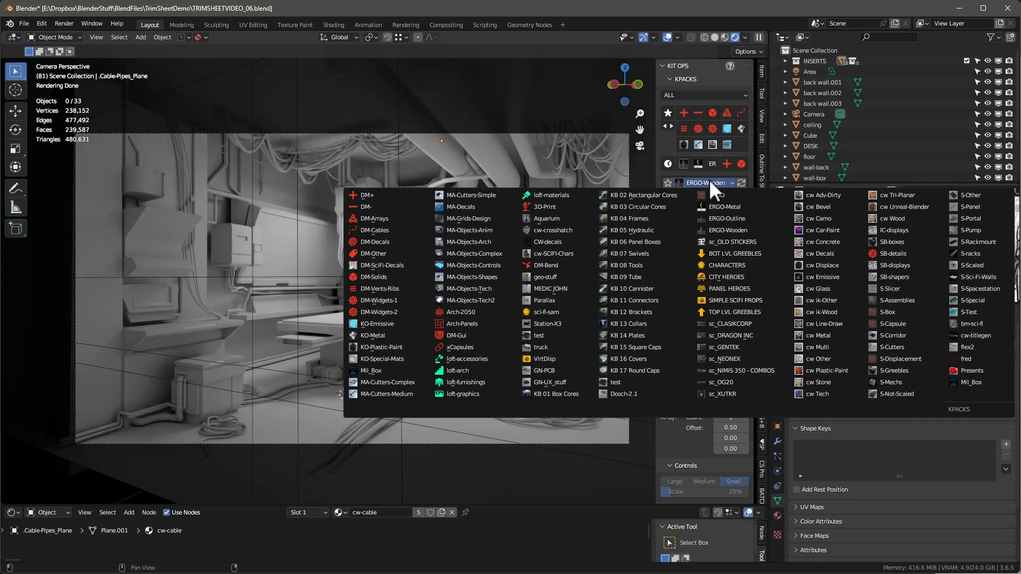
{"action": "left_click", "coordinate": [735, 205]}
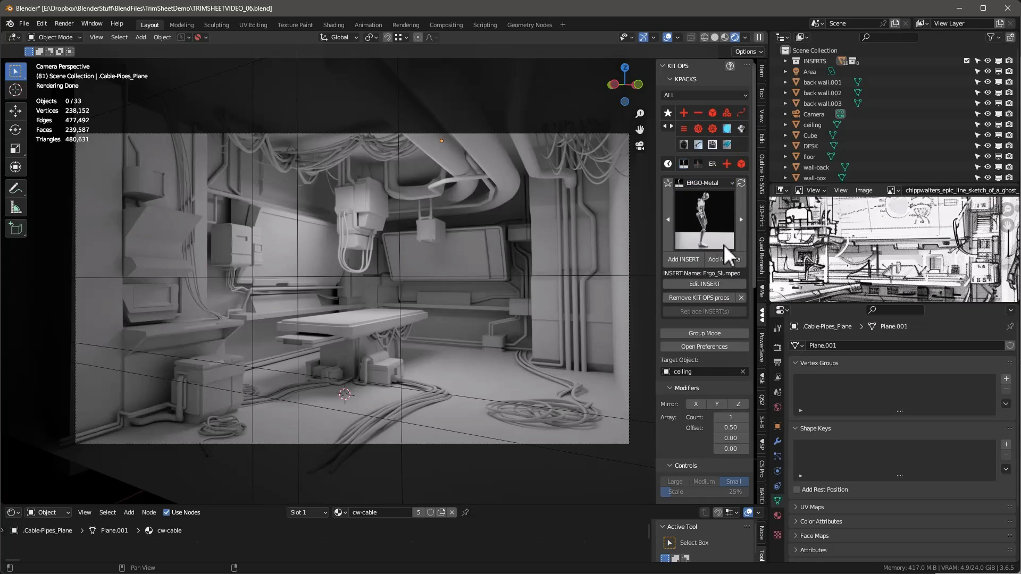
Add the Ergo_Slumped insert to the floor among the cables in front of the wall column
{"action": "left_click", "coordinate": [509, 385]}
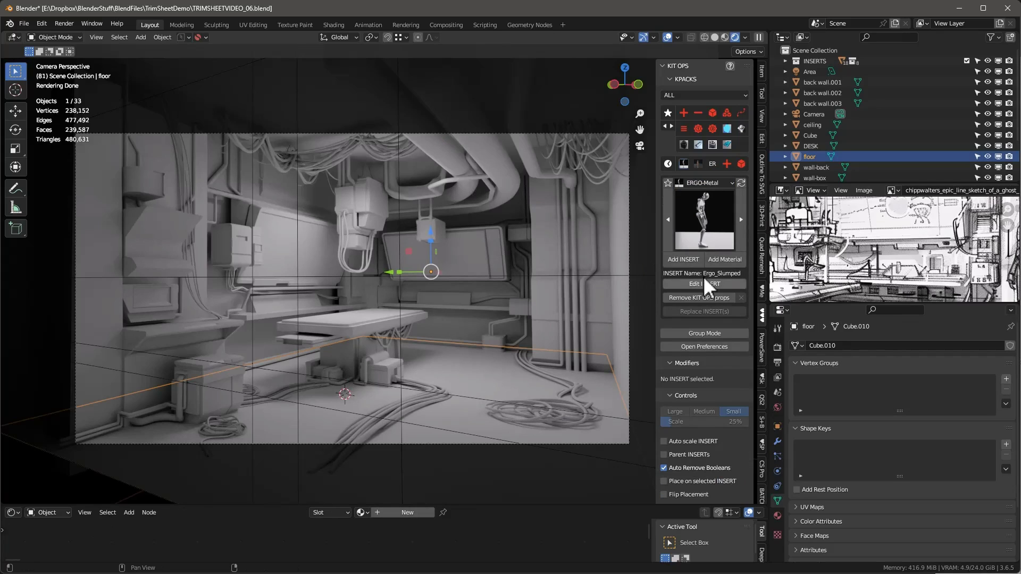
{"action": "left_click", "coordinate": [686, 260]}
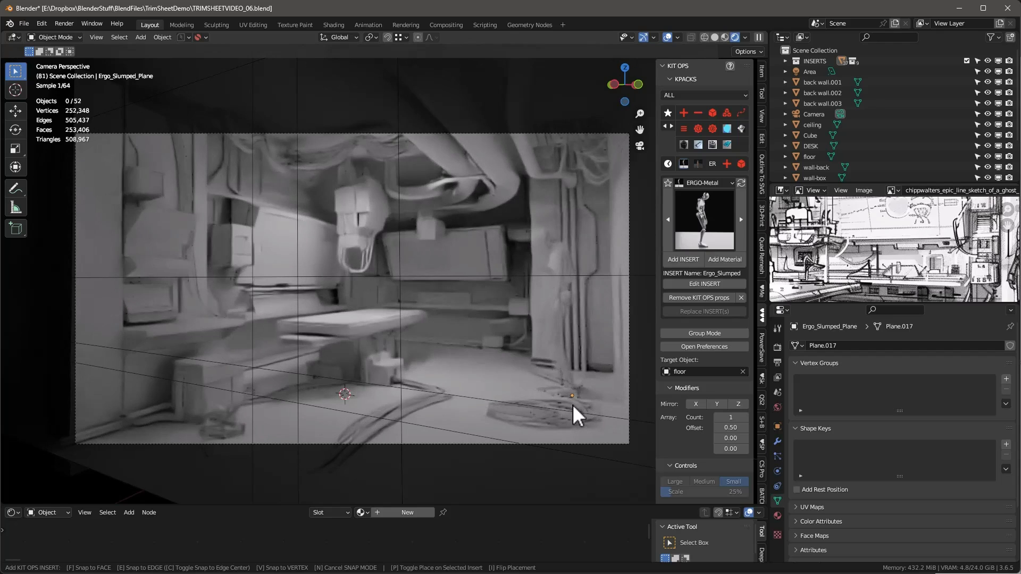
{"action": "left_click", "coordinate": [576, 416]}
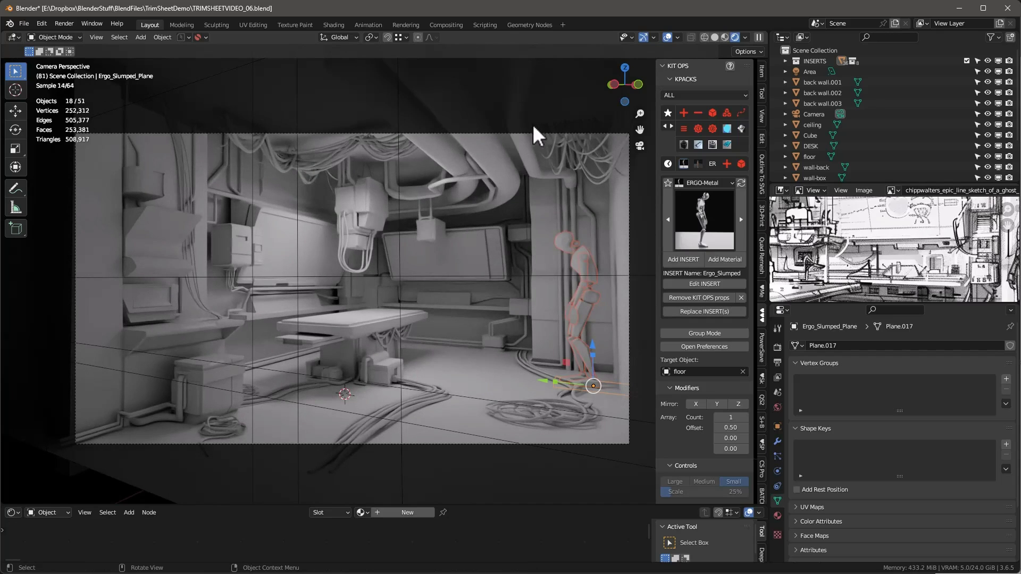
{"action": "left_click", "coordinate": [550, 125]}
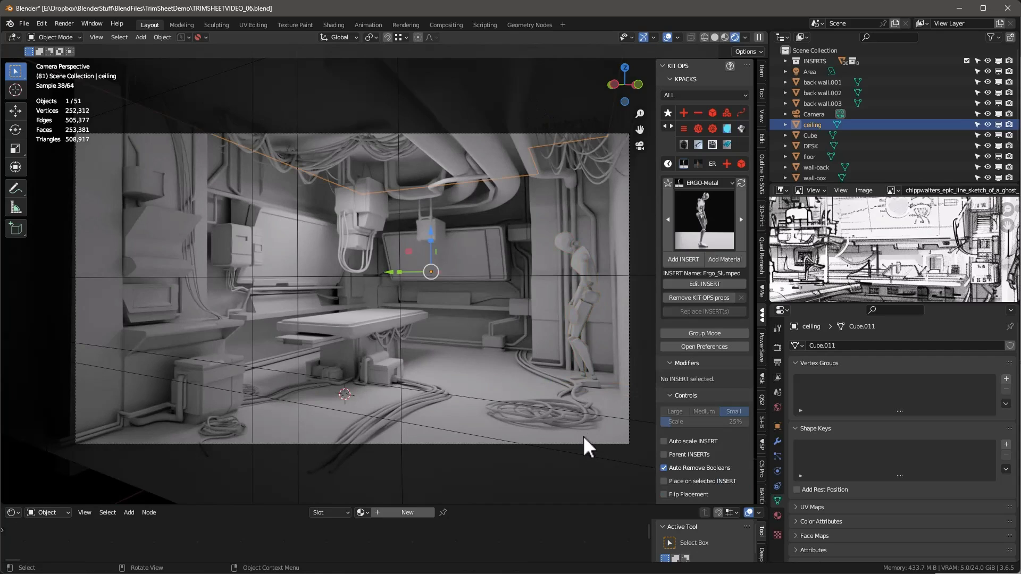